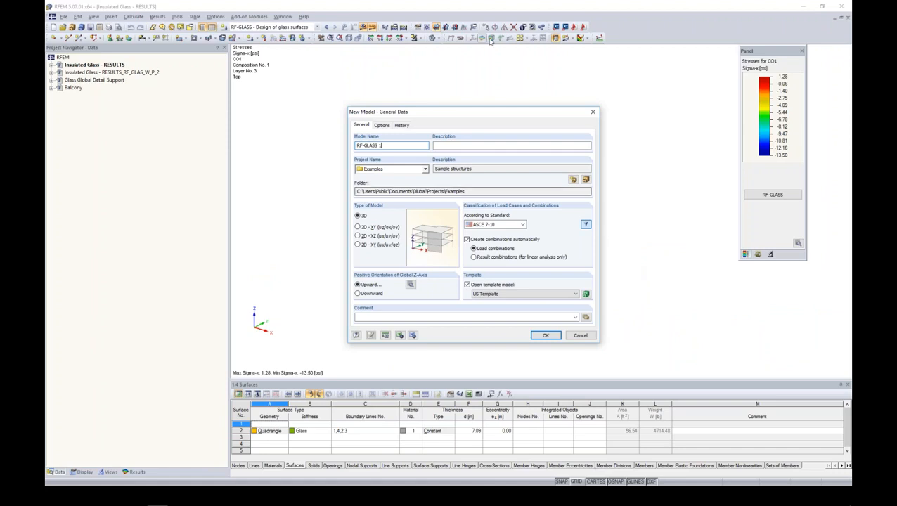
- Create a 3D model named RF-GLASS 1 in the Examples project, using the ASCE 7-10 standard and the US Template
key("BackSpace")
left_click_drag(380, 147, 315, 148)
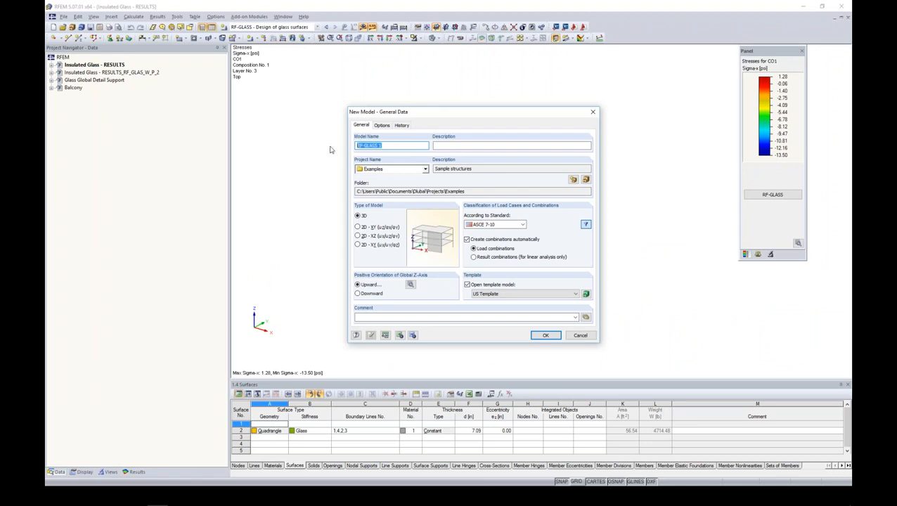
left_click(501, 226)
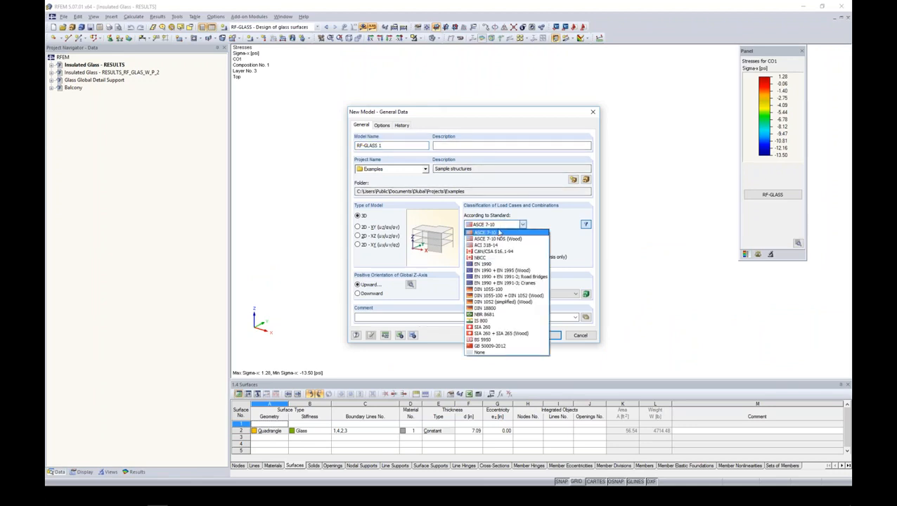
left_click(498, 233)
left_click(501, 225)
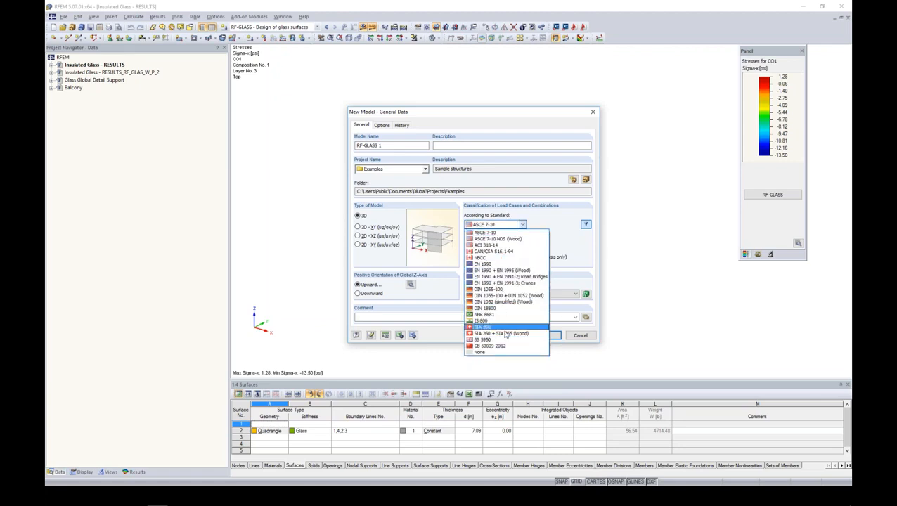
left_click(554, 225)
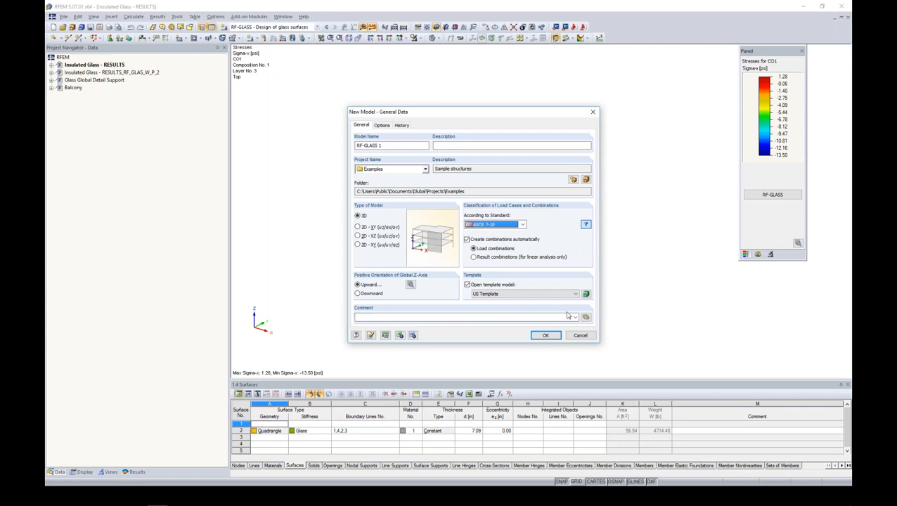
left_click(548, 335)
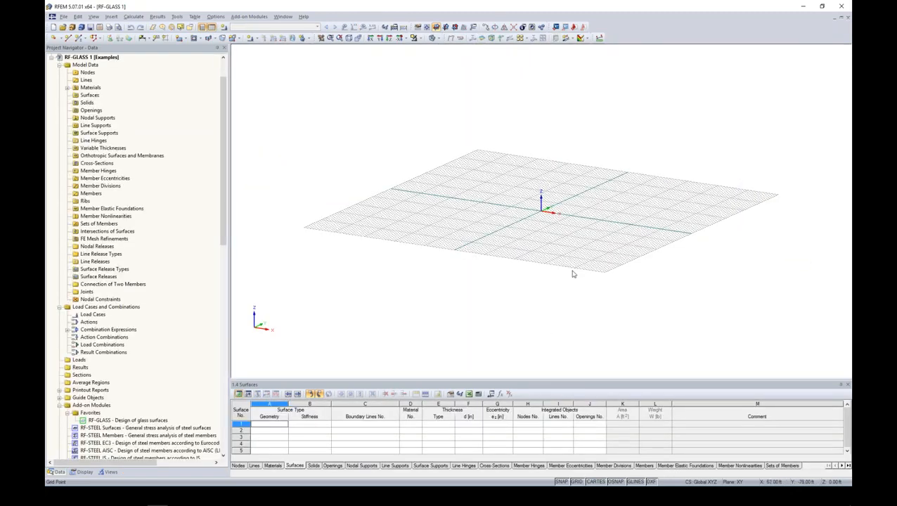
- Draw an arc via edge nodes from the origin to X 6.00 ft, with reversed orientation and a 6.00 ft radius
middle_click_drag(563, 216, 516, 281)
scroll(506, 245, "up", 6)
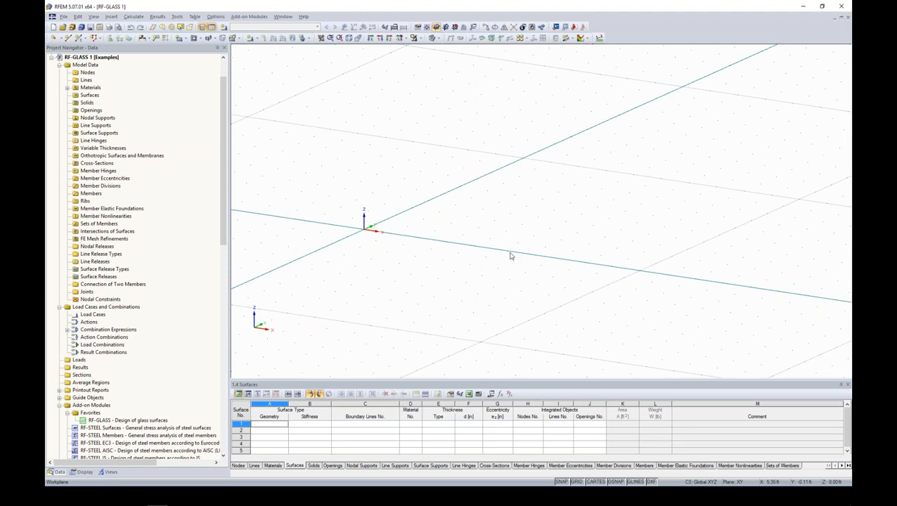
middle_click_drag(471, 250, 435, 265, "ctrl")
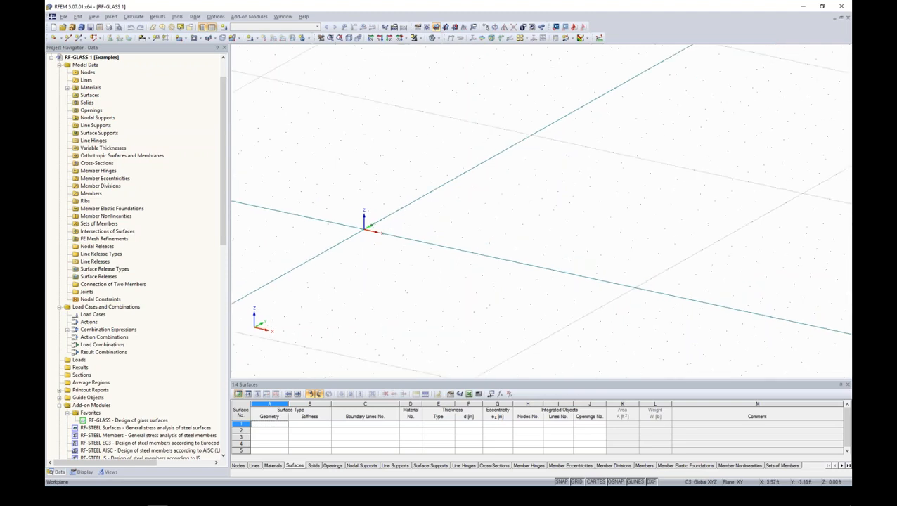
left_click(68, 38)
left_click_drag(144, 68, 242, 76)
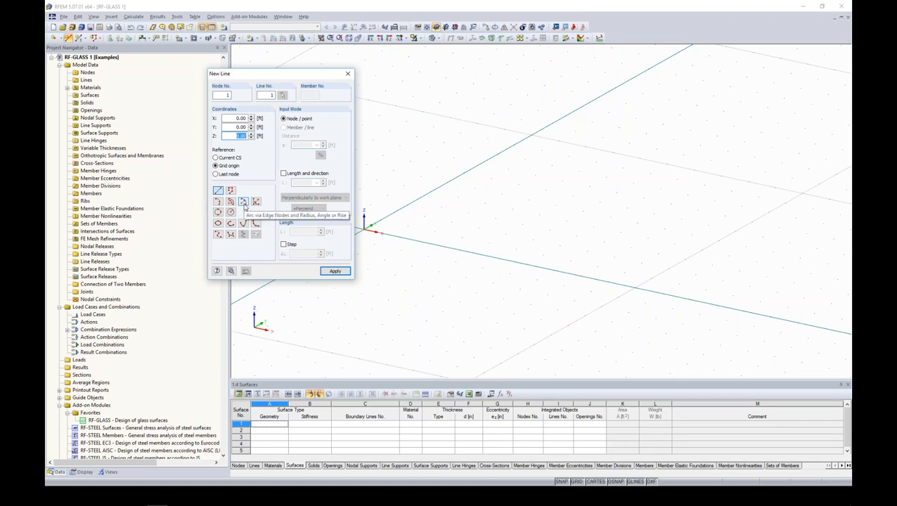
left_click(243, 202)
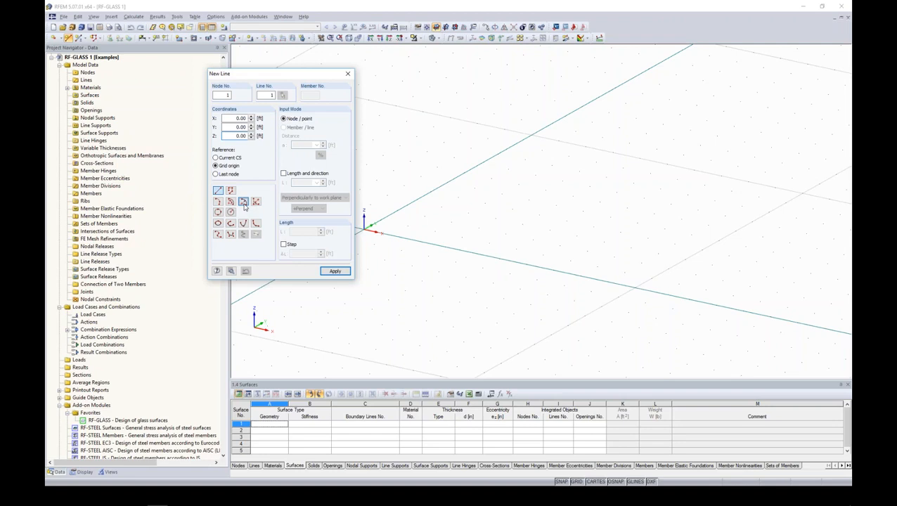
left_click(363, 225)
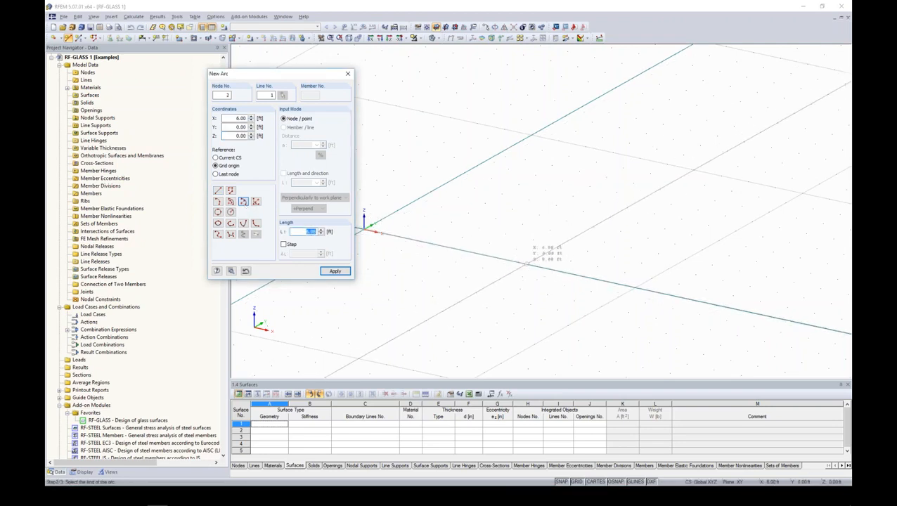
left_click(526, 263)
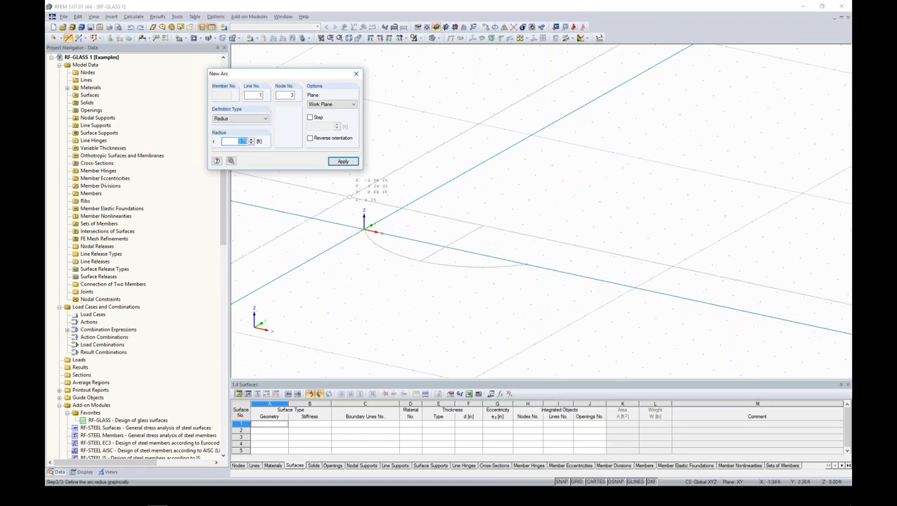
left_click(310, 138)
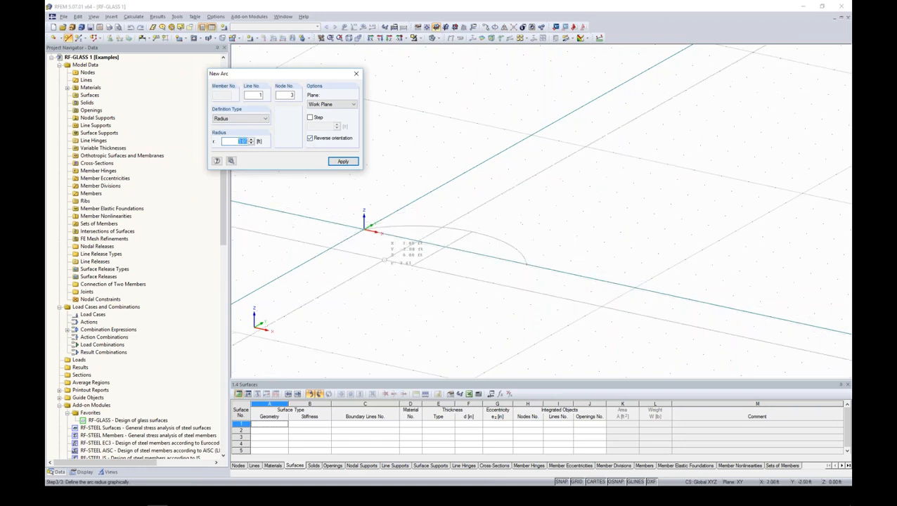
left_click(385, 260)
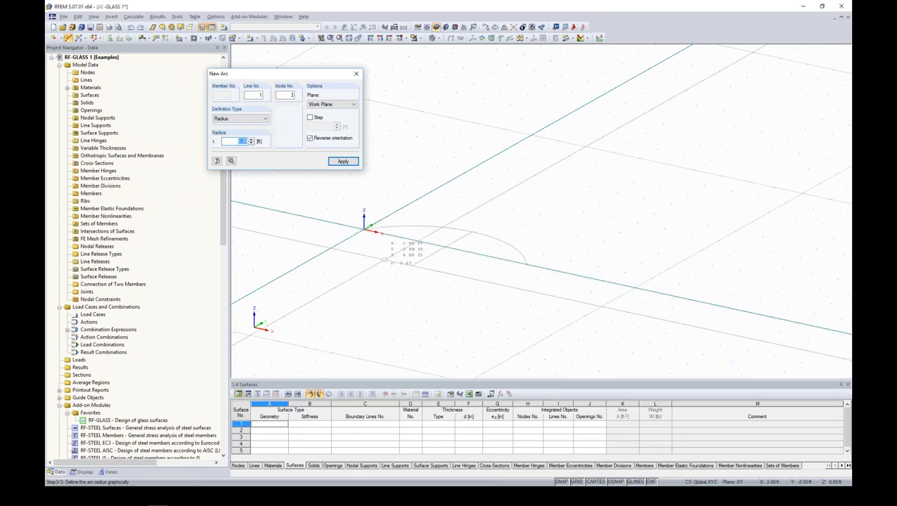
key("Escape")
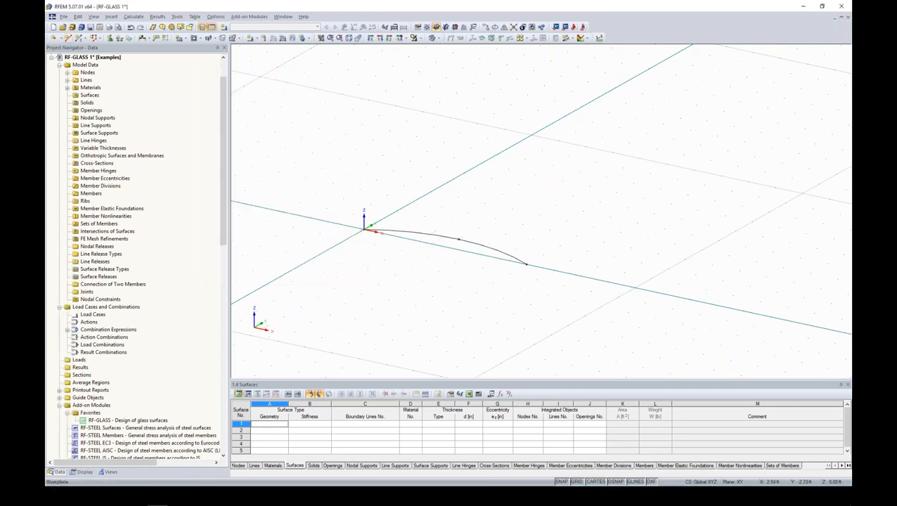
- Extrude the arc into a surface in +Z with a depth of 9.00 ft, using the Concrete f'c = 4000 psi material
right_click(428, 237)
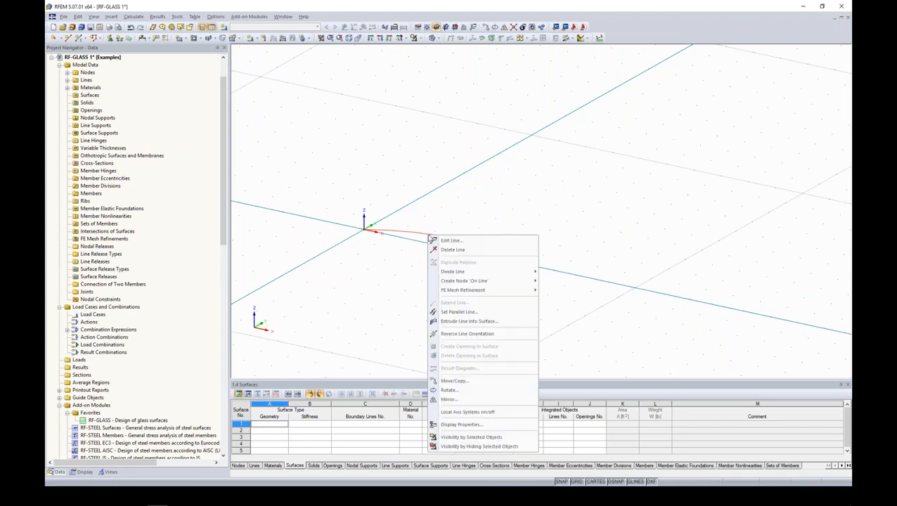
left_click(467, 321)
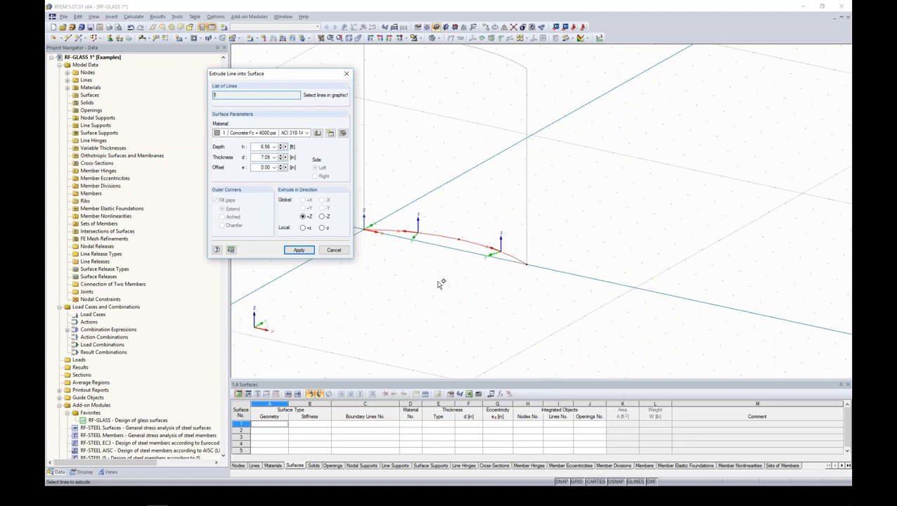
left_click(306, 134)
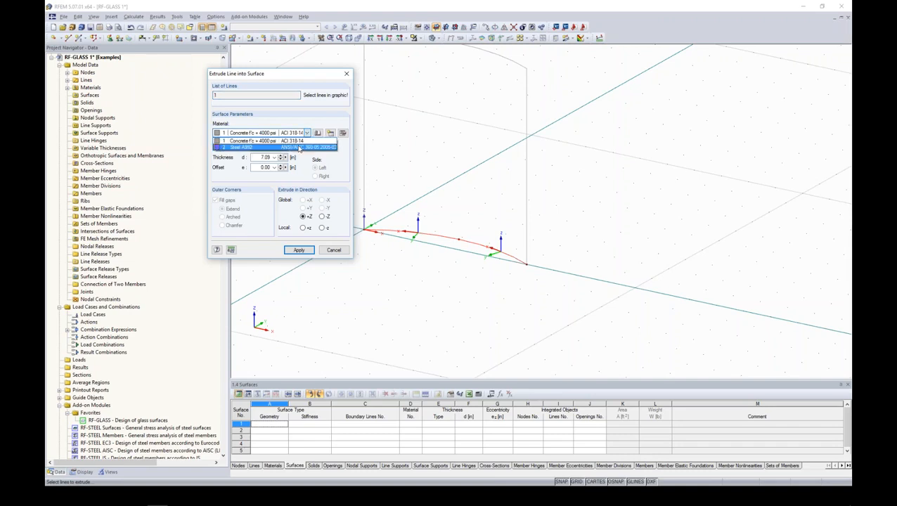
left_click(296, 141)
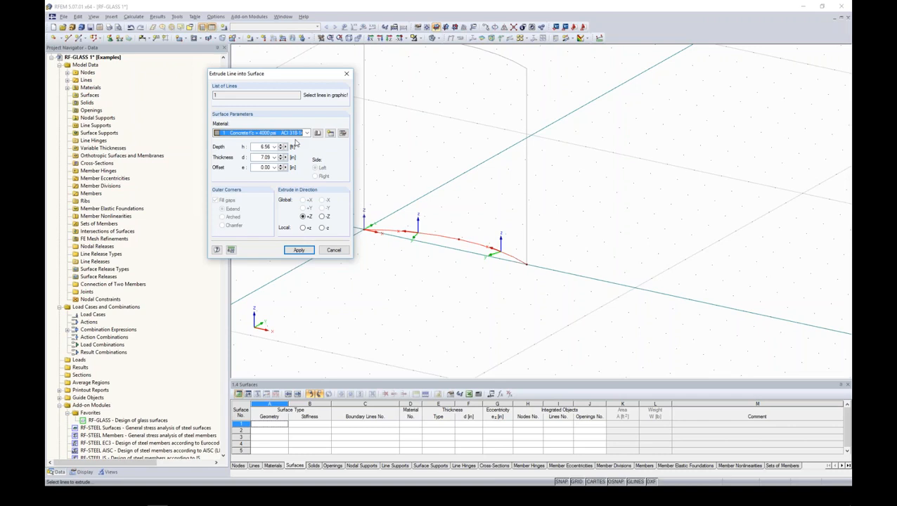
double_click(264, 147)
type("9.0")
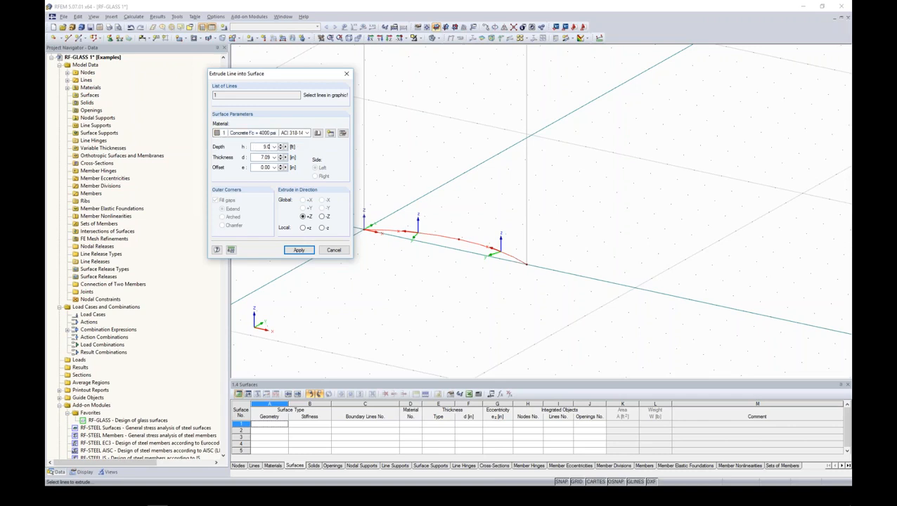
left_click(256, 158)
left_click(297, 251)
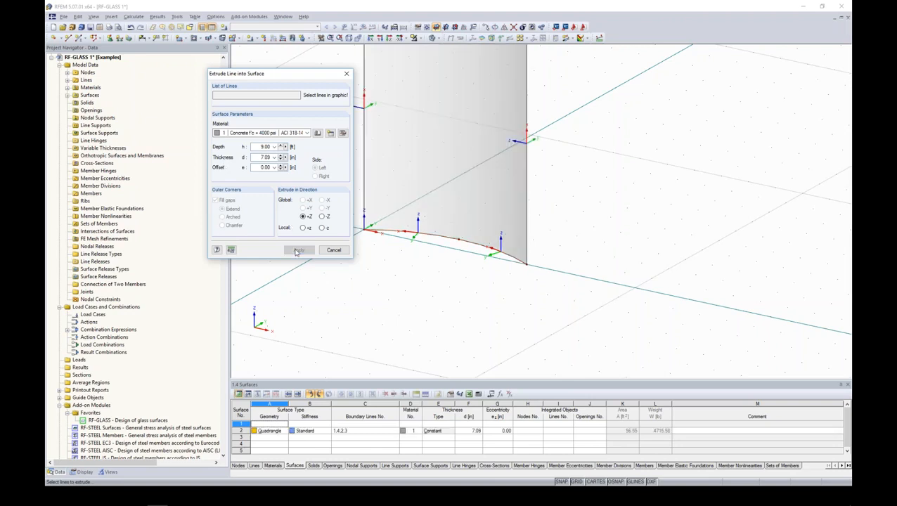
left_click(333, 250)
- Hide the work plane grid around the curved surface
scroll(541, 213, "down", 5)
middle_click_drag(556, 216, 499, 216, "ctrl")
left_click(574, 481)
middle_click_drag(494, 122, 499, 124, "ctrl")
middle_click_drag(481, 204, 537, 224, "ctrl")
scroll(494, 206, "up", 5)
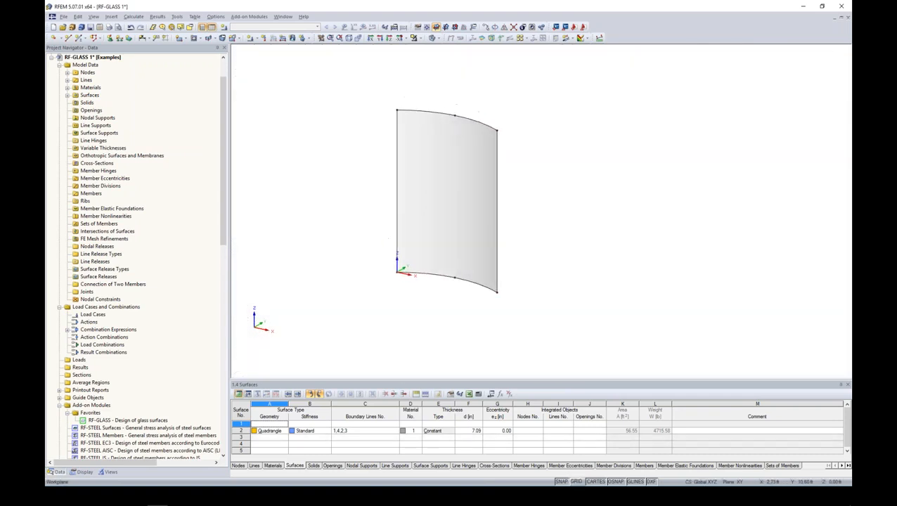
- Copy the surface's bottom arc line 3 ft upward in Z
left_click(469, 283)
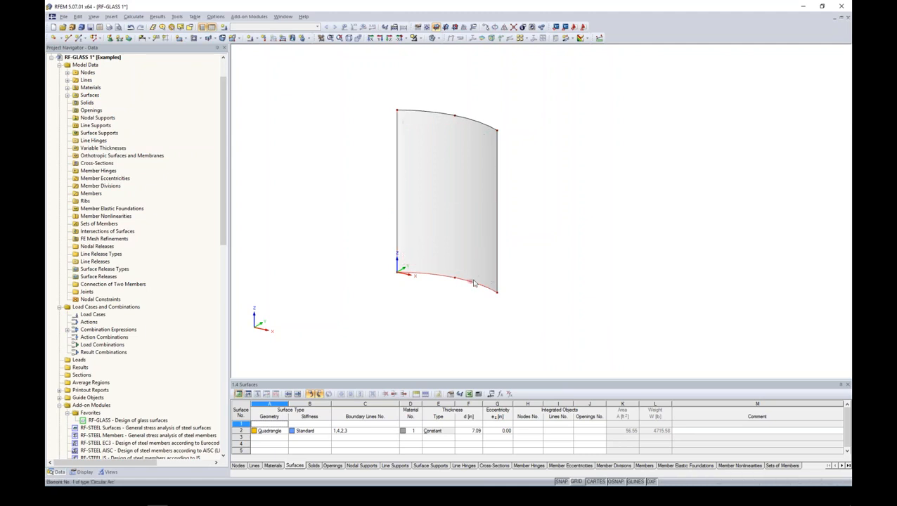
left_click(485, 27)
left_click(341, 171)
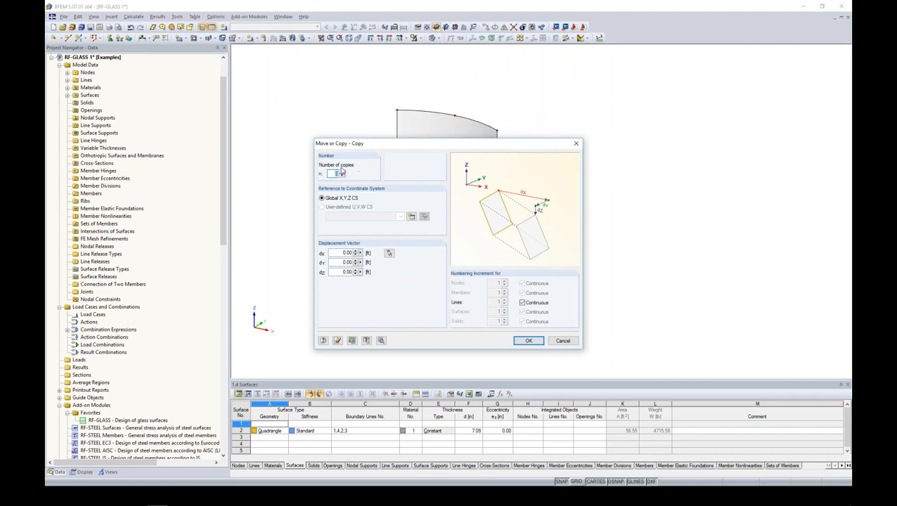
double_click(340, 272)
type("3")
left_click(528, 341)
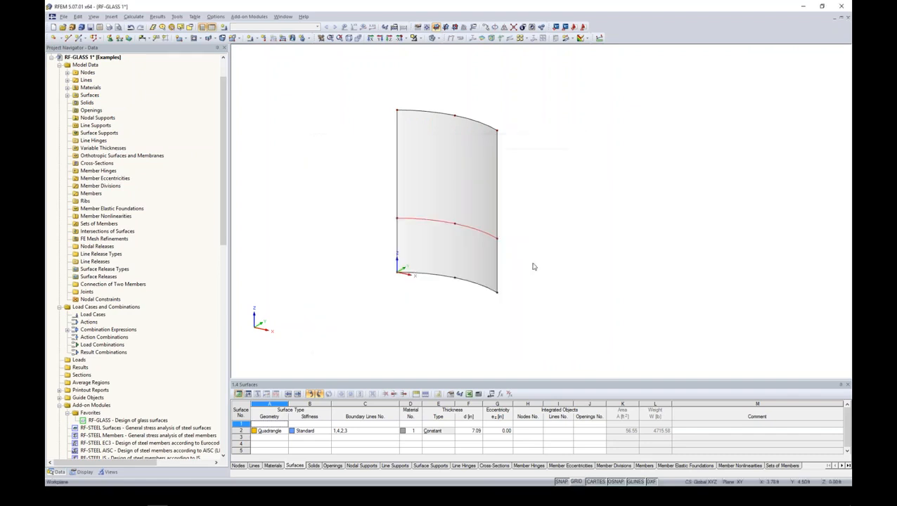
- Describe load case 1 as Dead Load and add load case 2, "Wind Load - Pressure", with the Wind action category
middle_click_drag(539, 253, 507, 247, "ctrl")
scroll(512, 228, "up", 4)
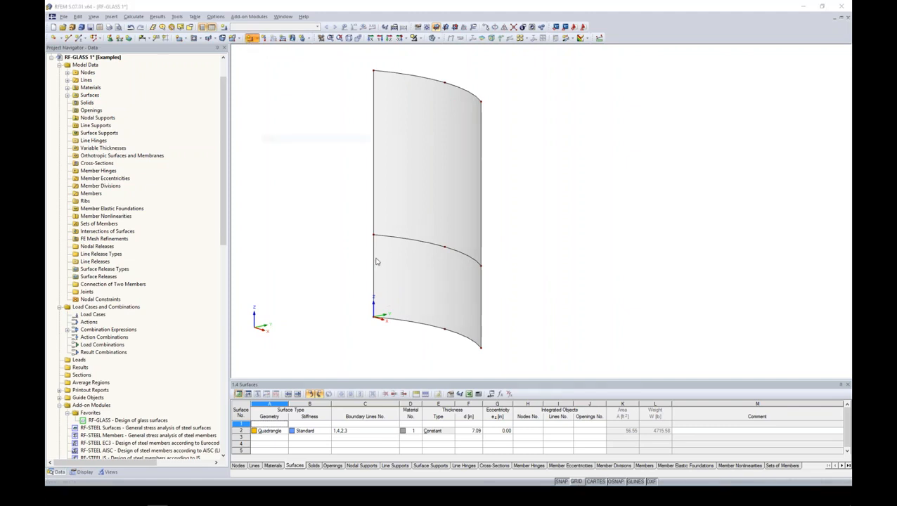
left_click_drag(437, 103, 480, 87)
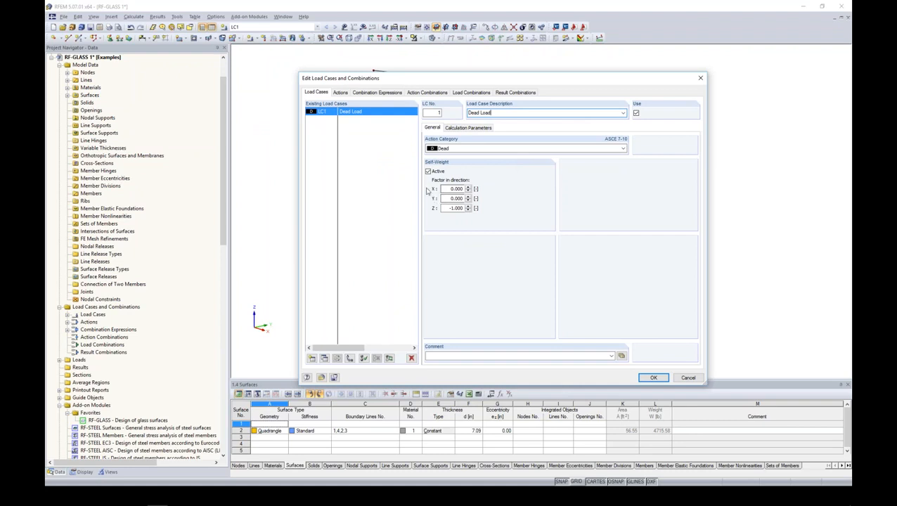
left_click(312, 358)
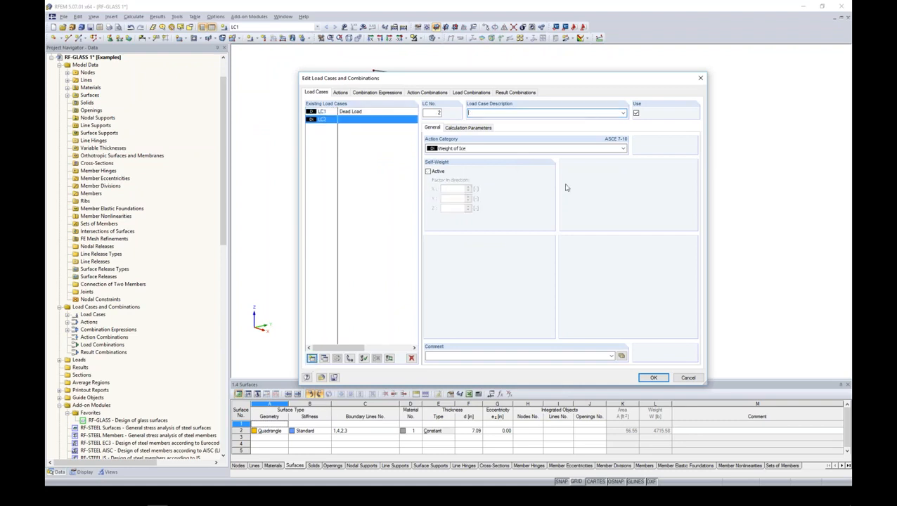
type("Wind Load - Pressure")
left_click(529, 149)
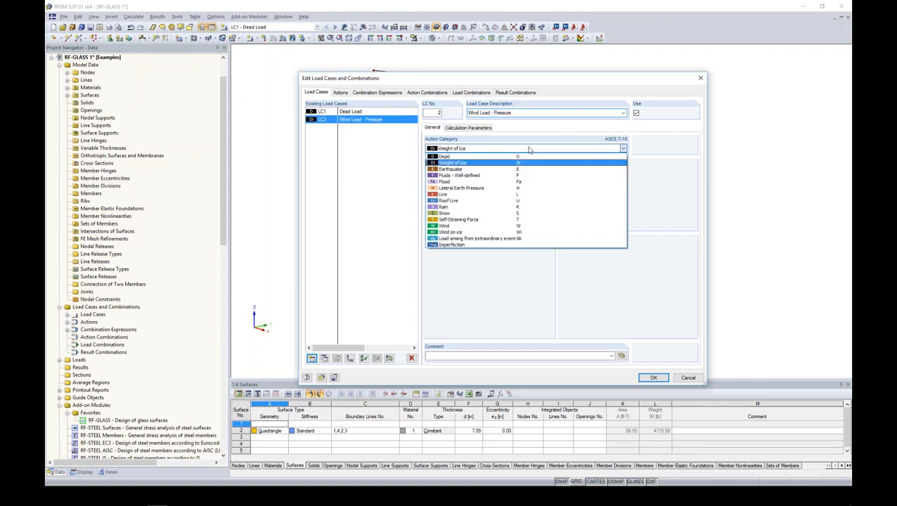
left_click(478, 226)
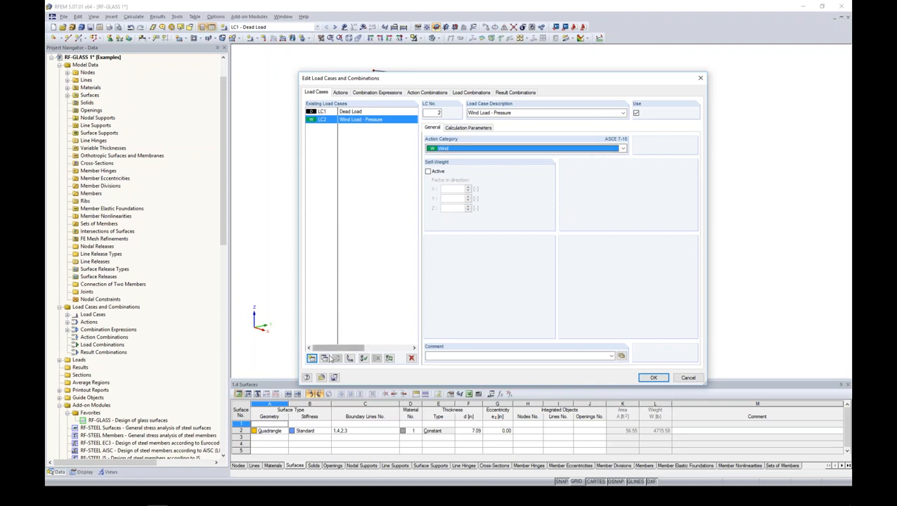
- Duplicate the wind pressure load case and describe the copy as "Wind Load - Suction"
left_click(324, 358)
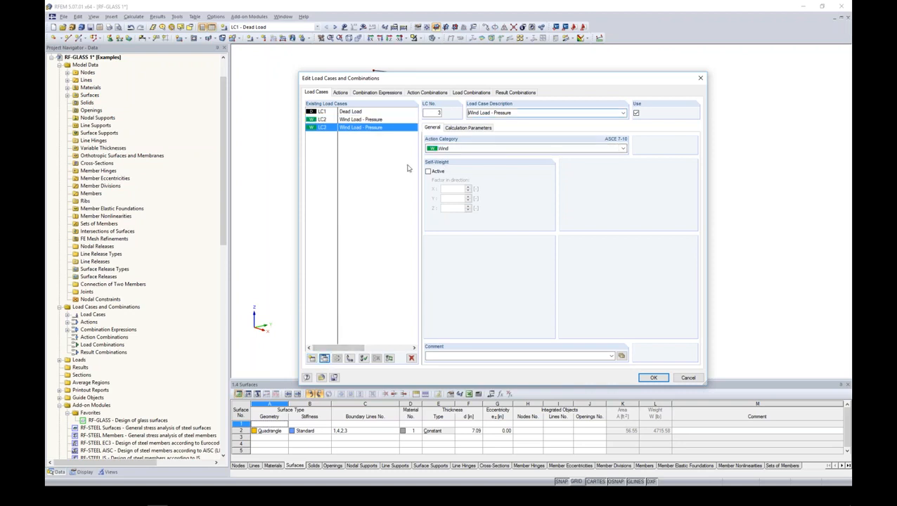
double_click(502, 112)
type("Suction")
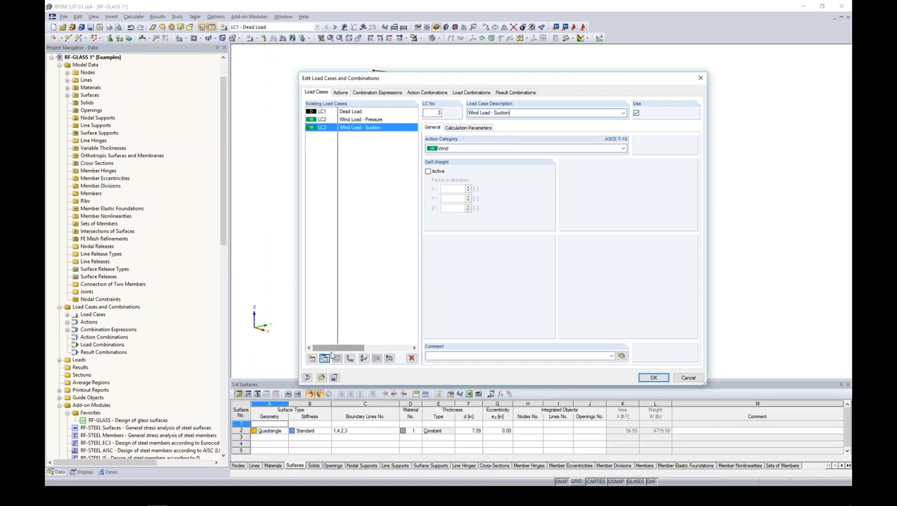
- Add load case 4, "Live Load", with the Live action category and accept the load case definitions
left_click(311, 358)
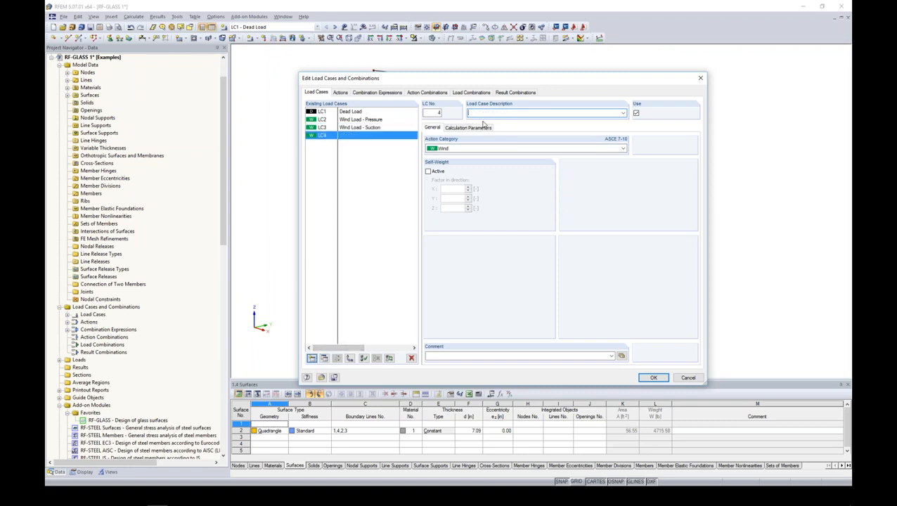
type("Live Load")
left_click(473, 148)
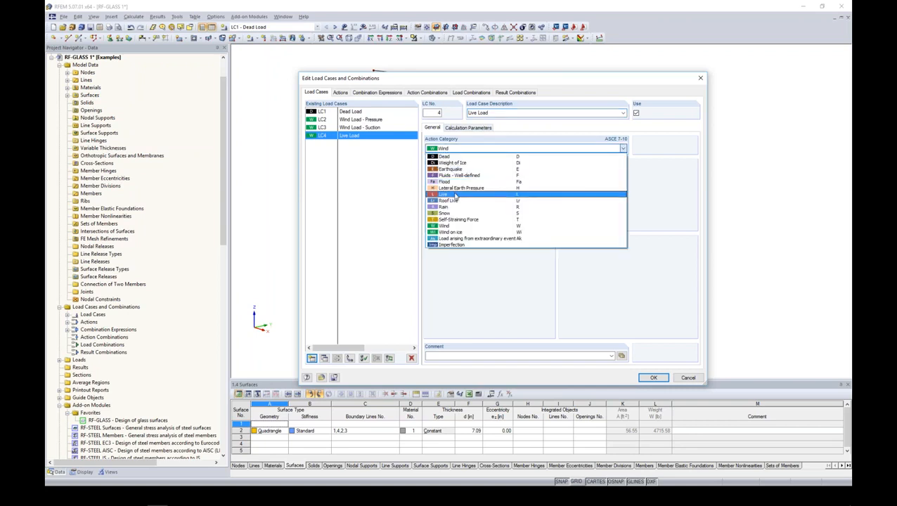
left_click(455, 195)
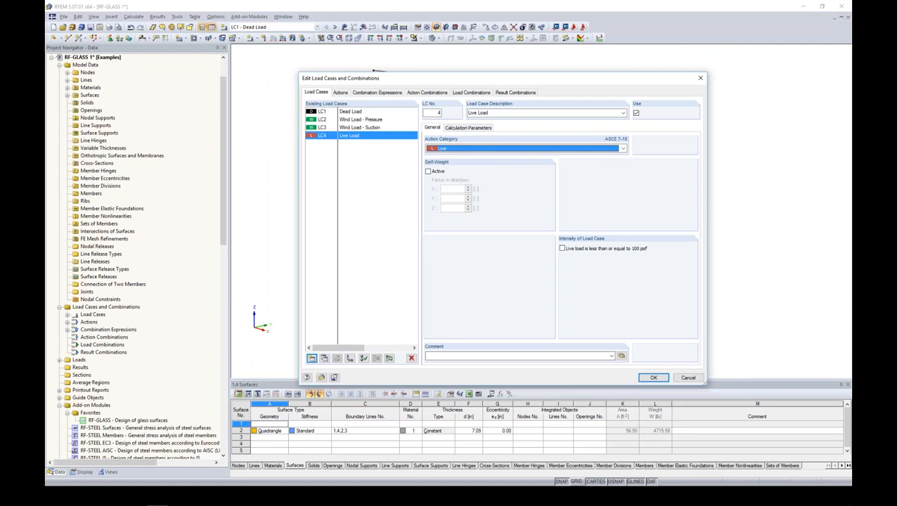
left_click(652, 379)
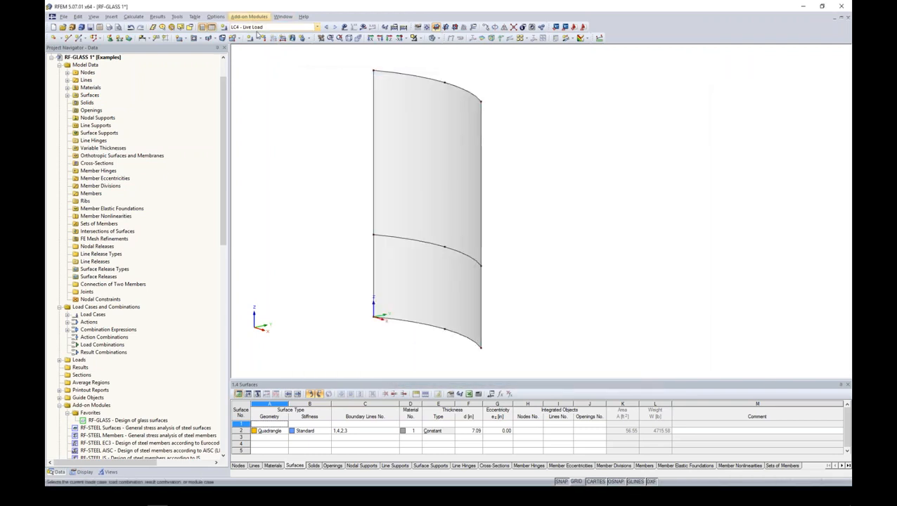
- Activate load case LC2 - Wind Load - Pressure and turn on the curved surface's local axis system
left_click(319, 29)
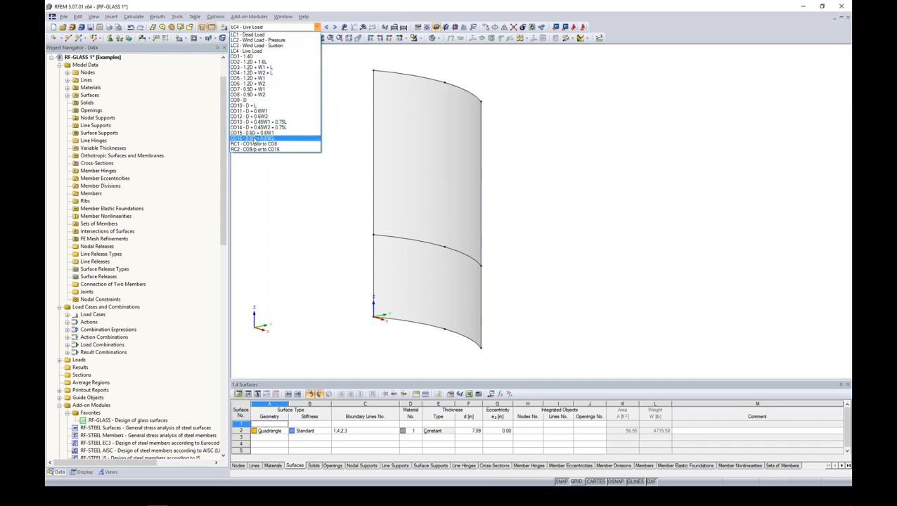
left_click(256, 44)
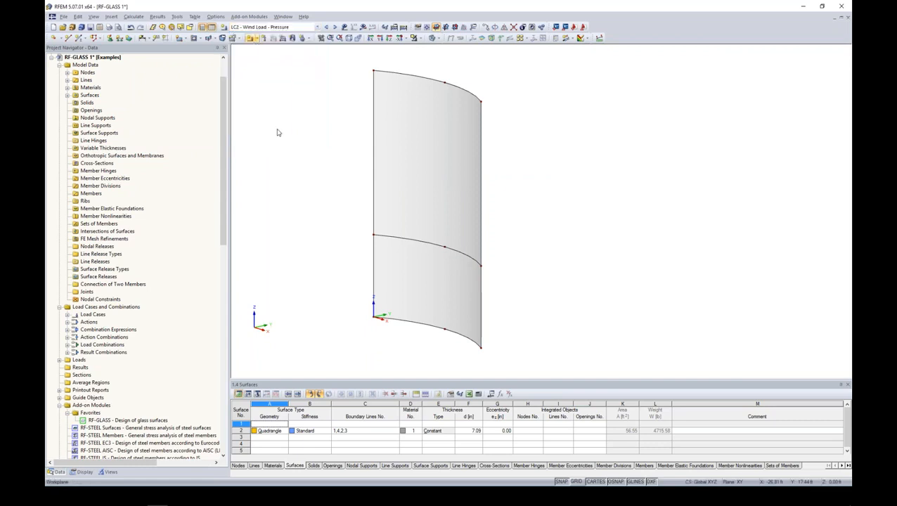
middle_click_drag(536, 165, 515, 179)
middle_click_drag(414, 176, 372, 170)
left_click(372, 170)
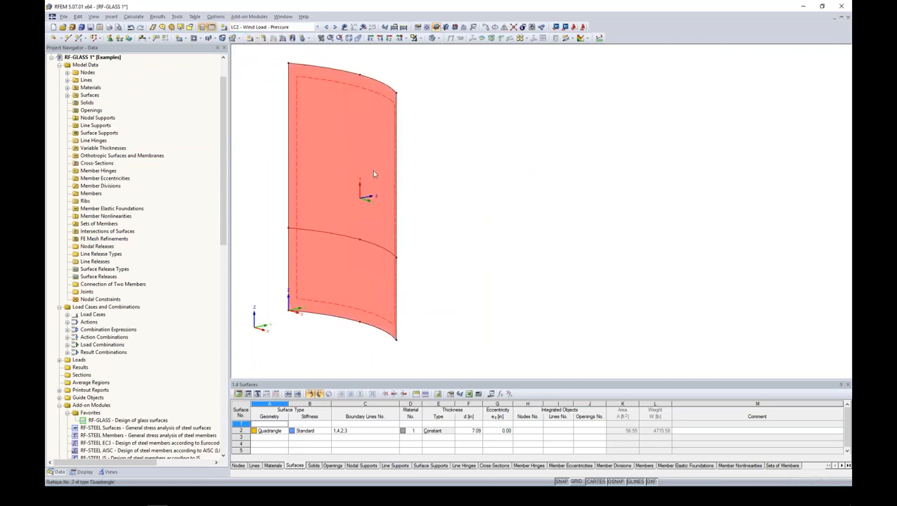
right_click(372, 169)
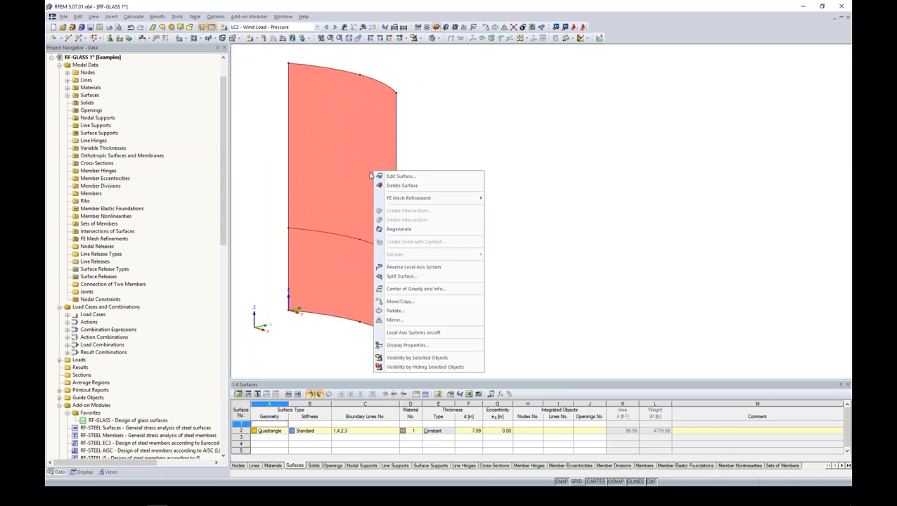
left_click(411, 332)
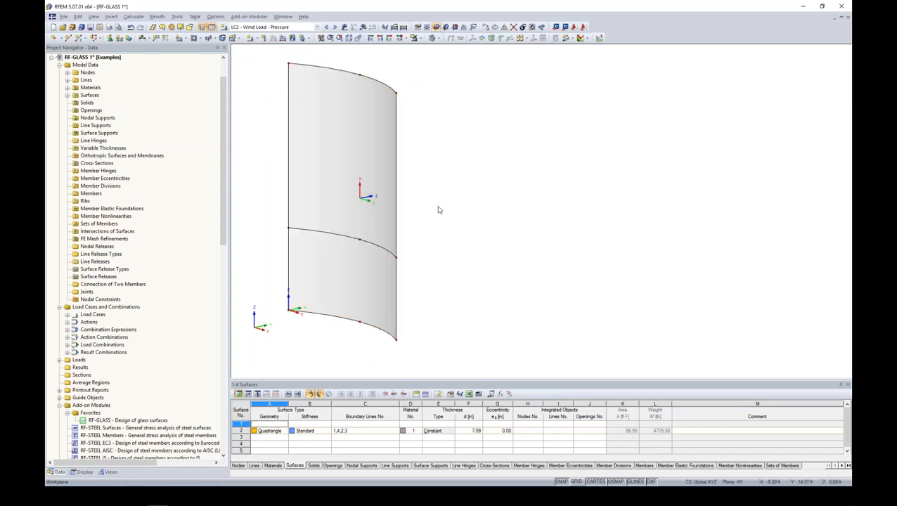
- Apply a uniform surface load of -0.030 ksf in the local z direction to the curved surface for wind pressure
left_click(292, 38)
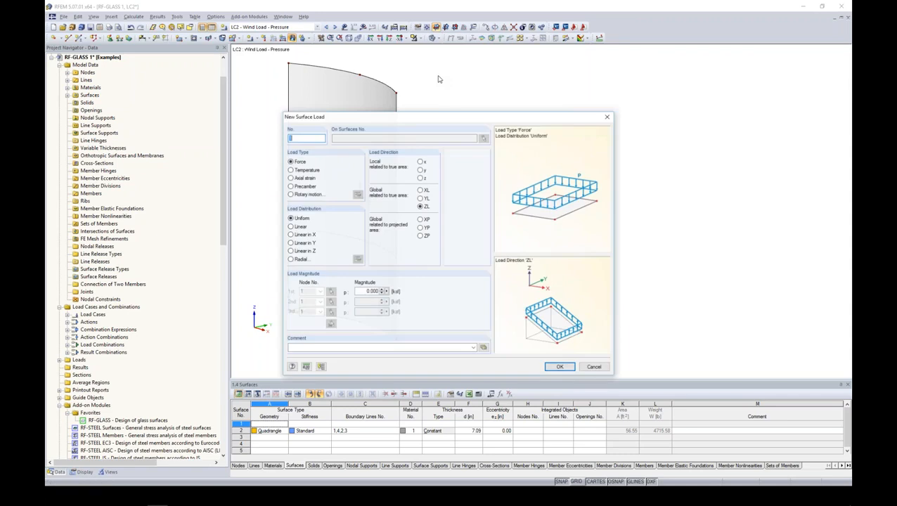
left_click_drag(435, 121, 582, 78)
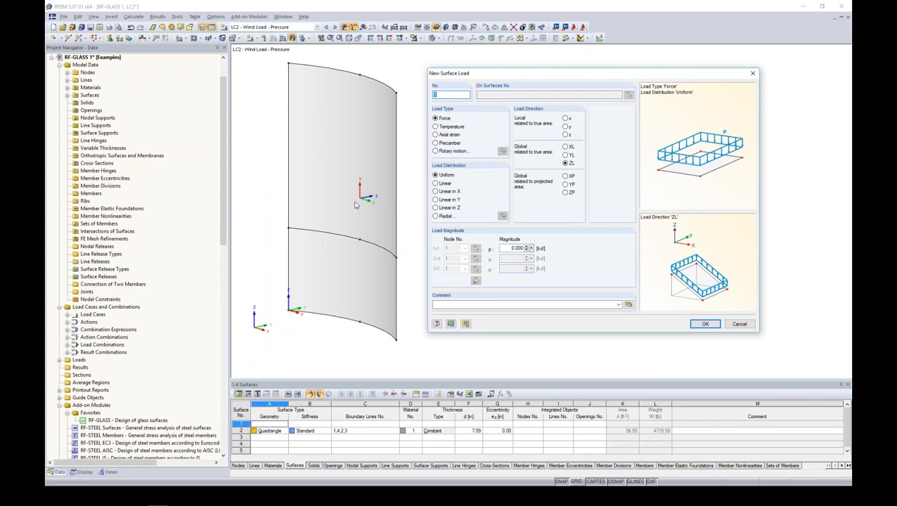
left_click(565, 134)
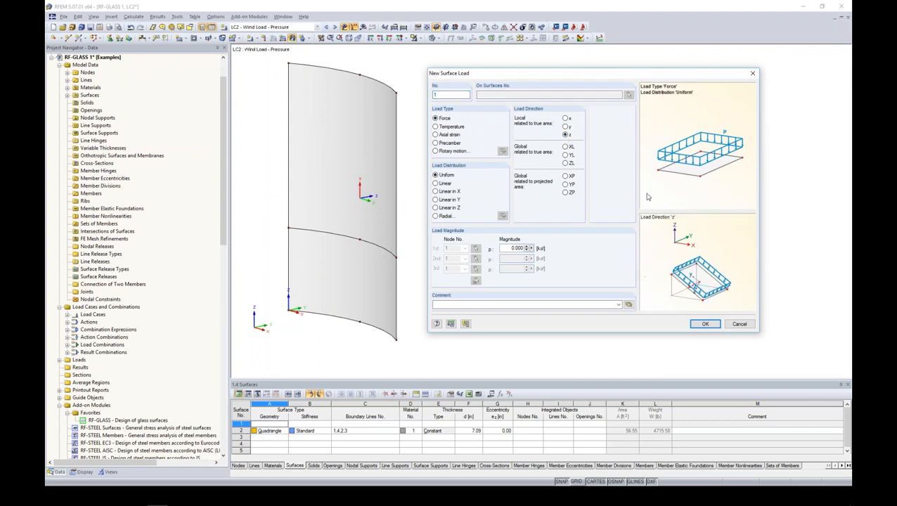
left_click(566, 126)
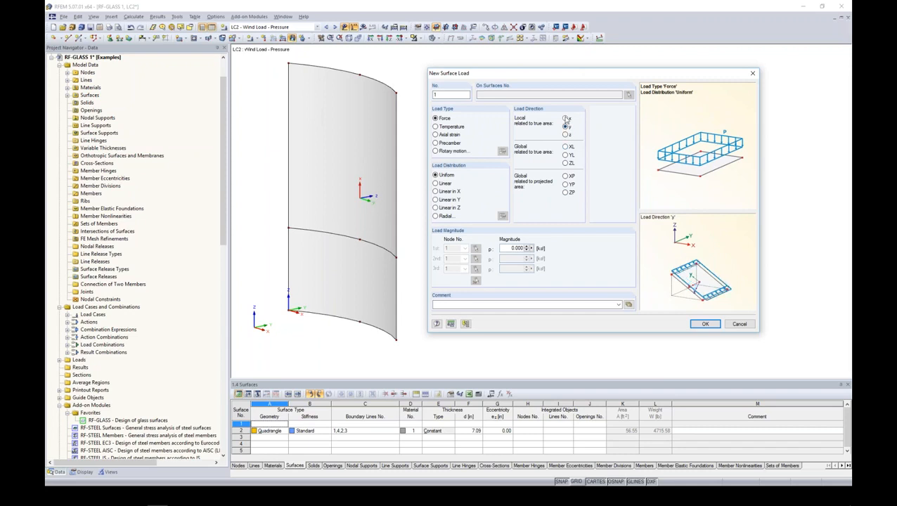
left_click(566, 134)
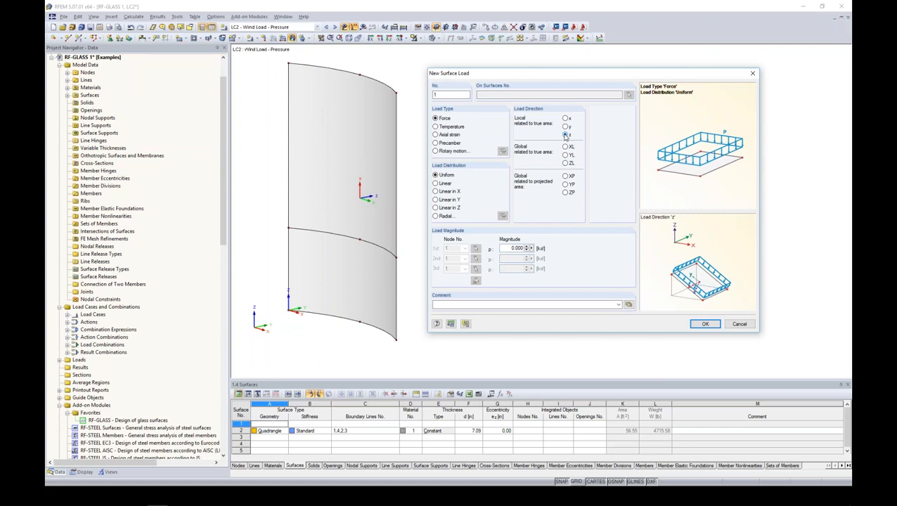
left_click_drag(507, 250, 617, 256)
key("BackSpace")
left_click(705, 324)
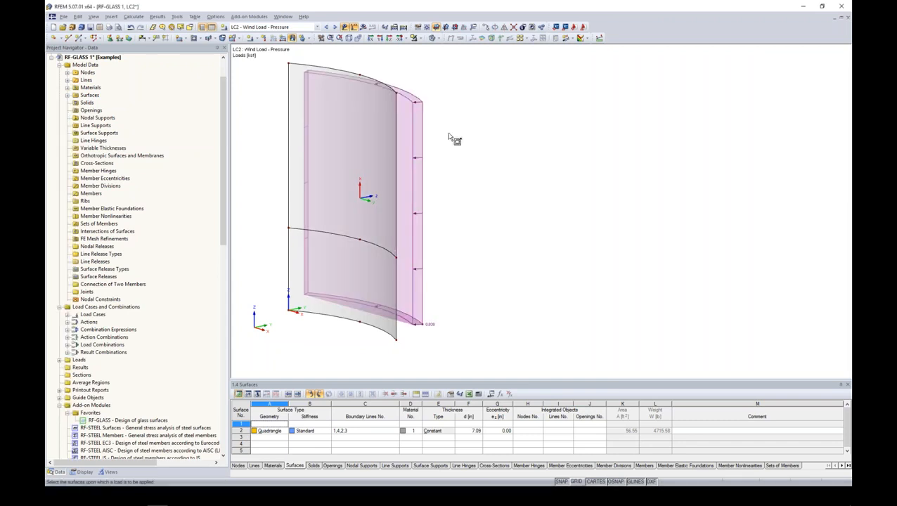
middle_click_drag(515, 227, 460, 214, "ctrl")
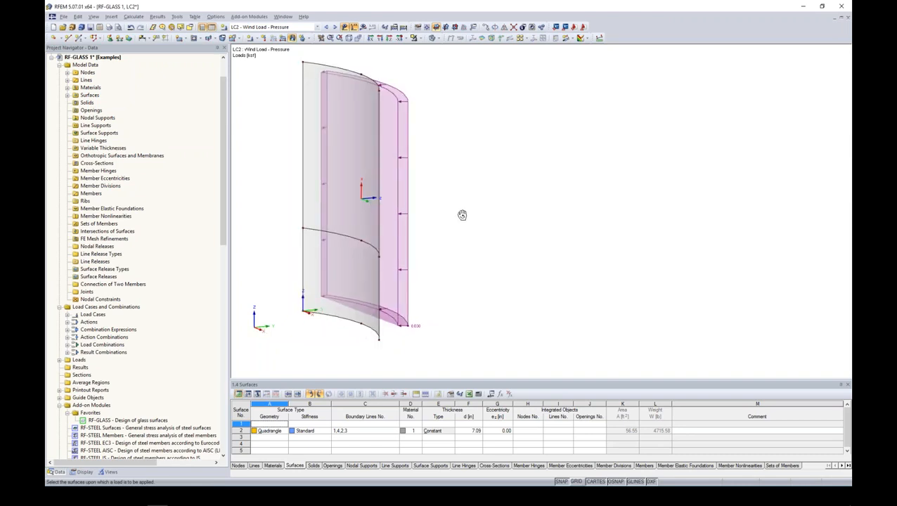
- In load case LC3 - Wind Load - Suction, apply a positive uniform surface load in local z to the curved surface
left_click(335, 27)
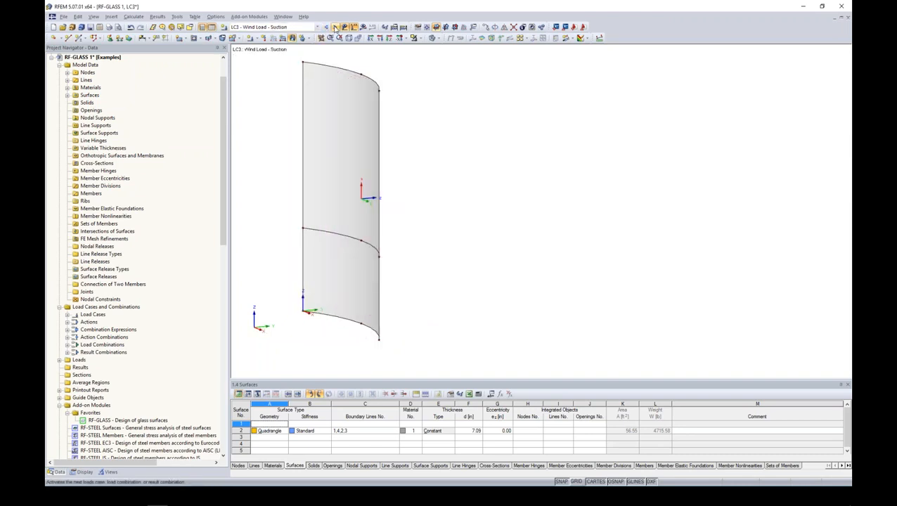
left_click(292, 38)
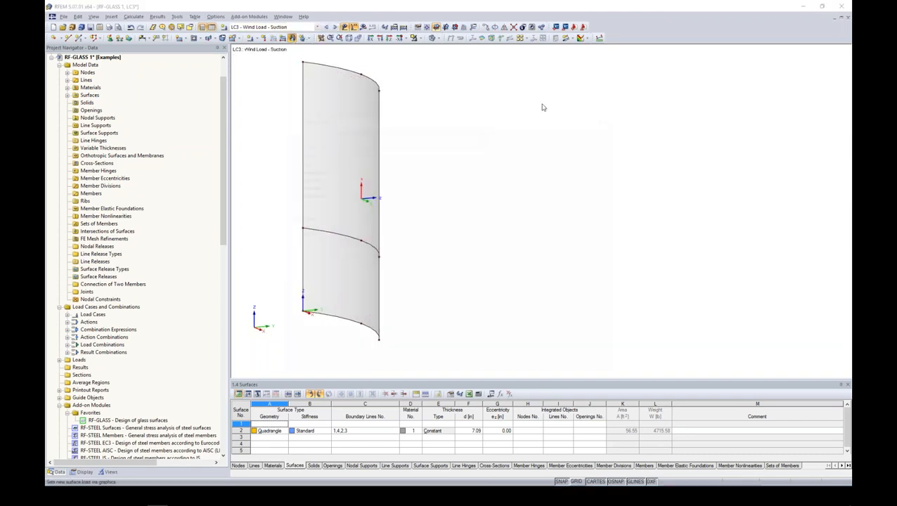
left_click_drag(486, 116, 619, 85)
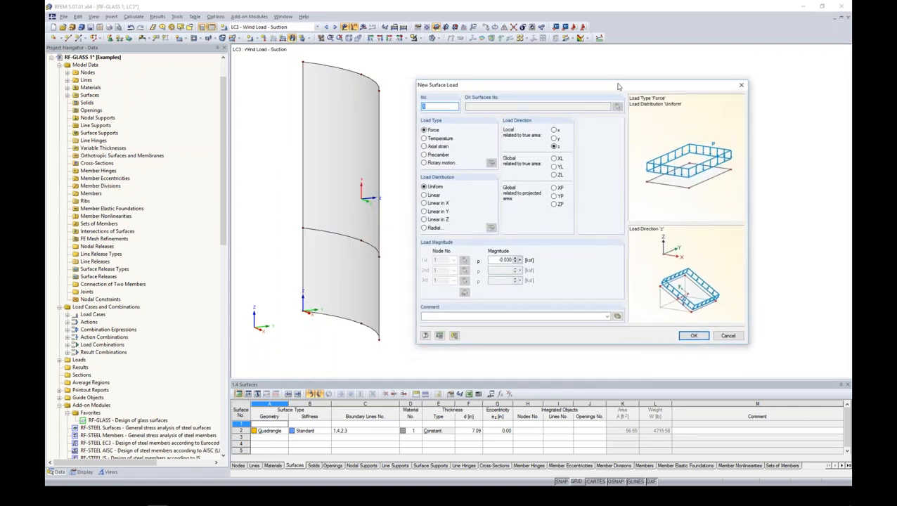
double_click(503, 259)
type("0.0")
left_click(692, 335)
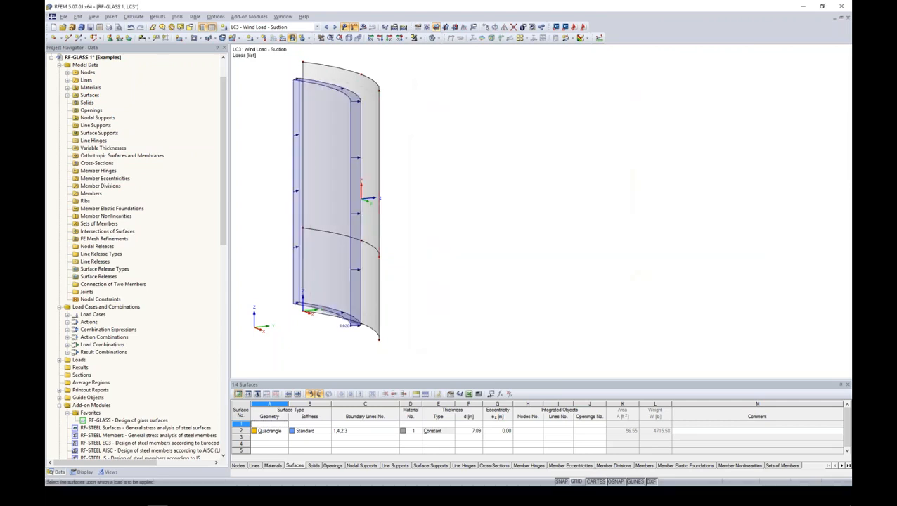
- In load case LC4 - Live Load, apply a uniform line load in global YL to the intermediate arc line
left_click(335, 28)
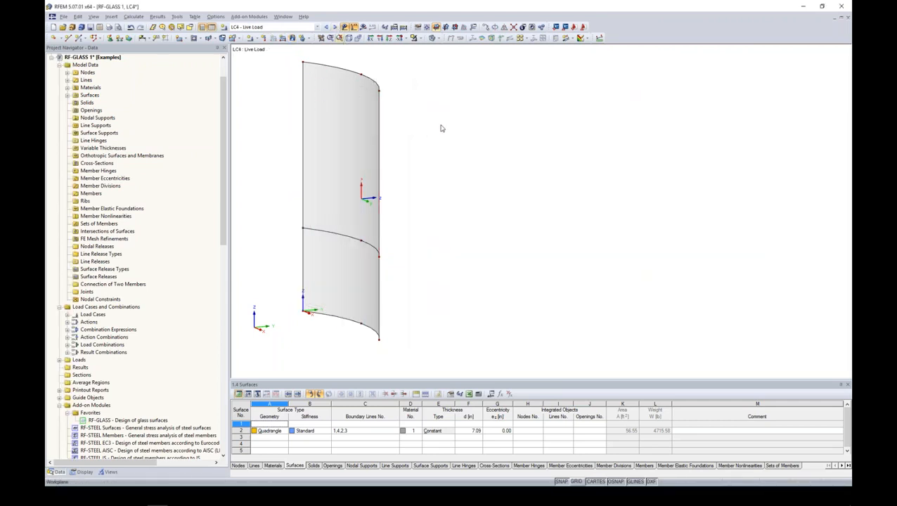
left_click(284, 39)
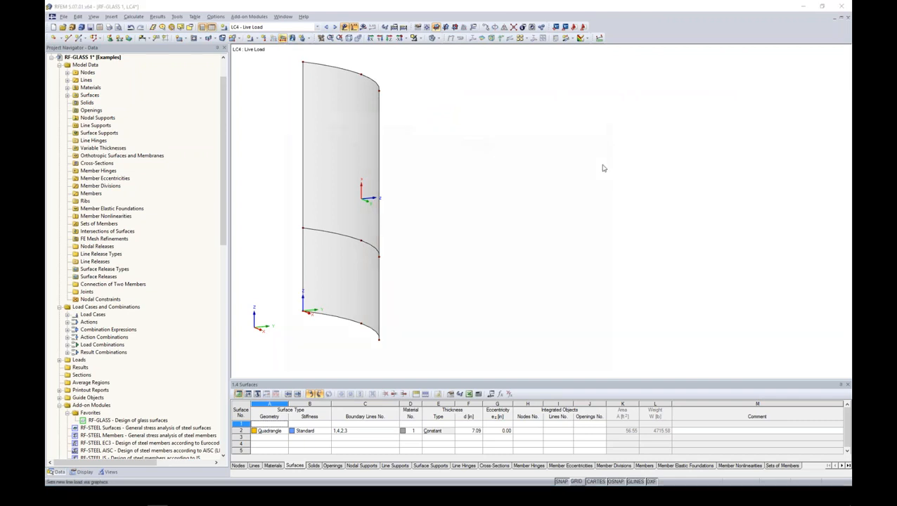
left_click_drag(473, 110, 605, 79)
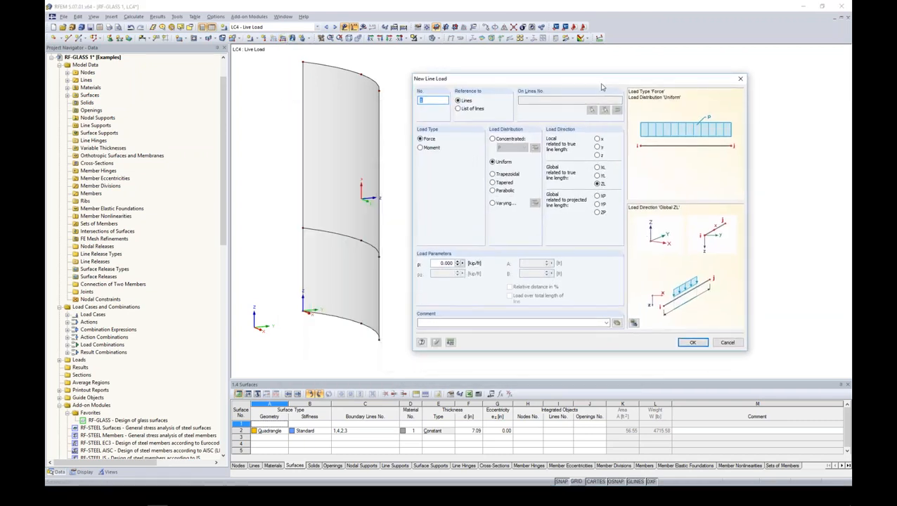
left_click(597, 175)
left_click_drag(436, 263, 518, 263)
type("0.")
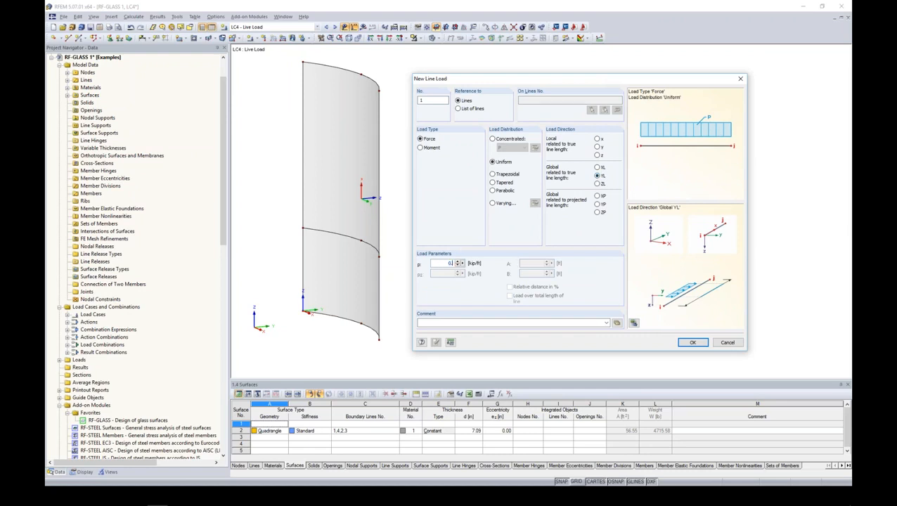
left_click(693, 343)
key("Escape")
middle_click_drag(466, 247, 485, 248, "ctrl")
middle_click_drag(492, 188, 552, 196)
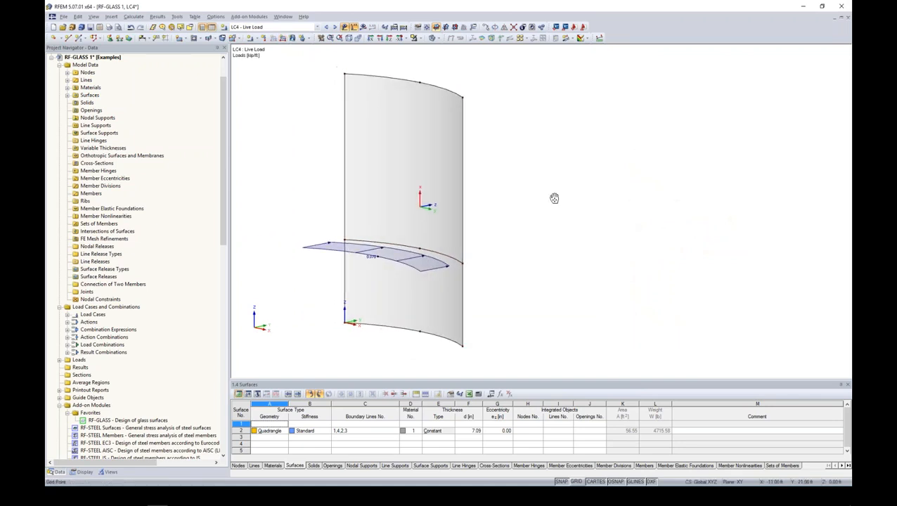
- Go back through the load cases to LC2 - Wind Load - Pressure and hide the load display
left_click(325, 26)
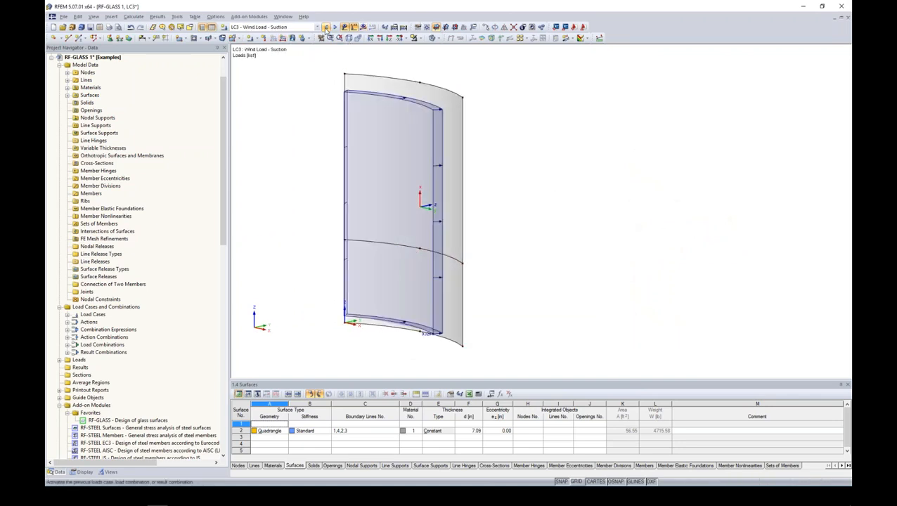
left_click(326, 26)
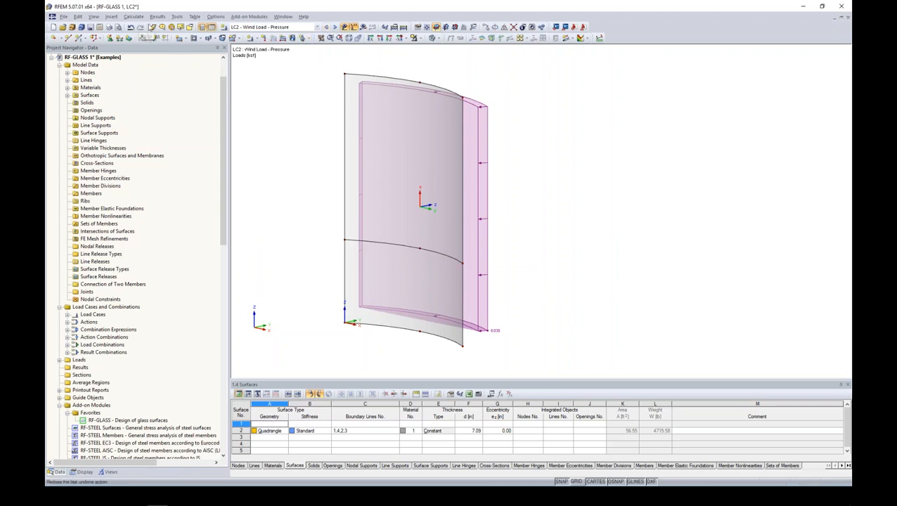
left_click(344, 27)
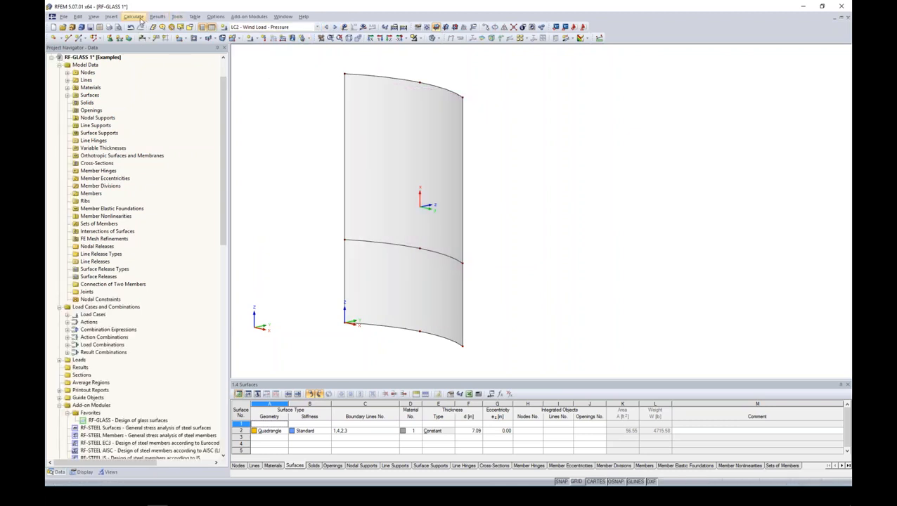
- Set the target length of finite elements to 0.5 ft in the FE mesh settings
left_click(134, 16)
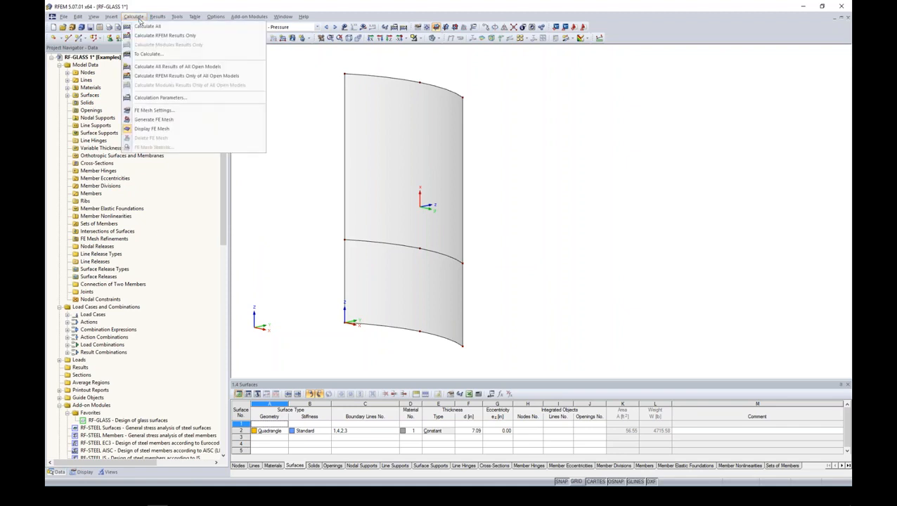
left_click(149, 111)
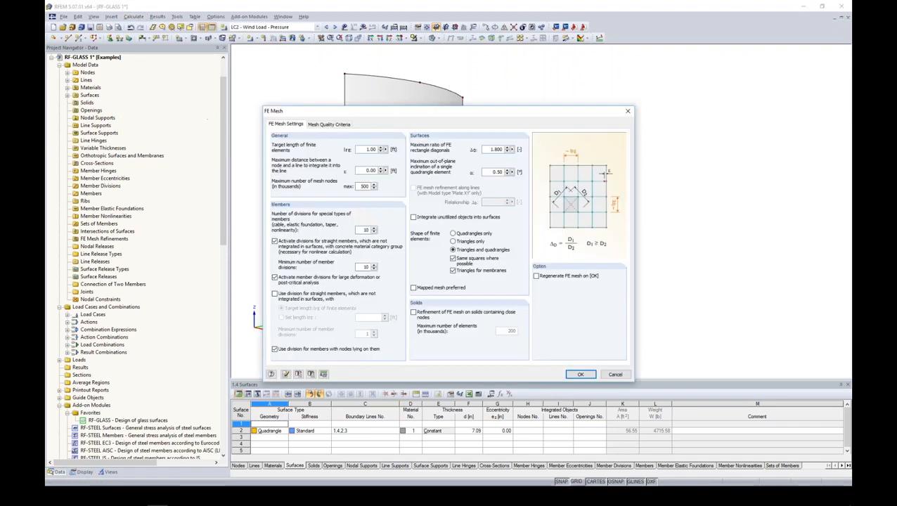
left_click_drag(359, 112, 398, 81)
double_click(406, 118)
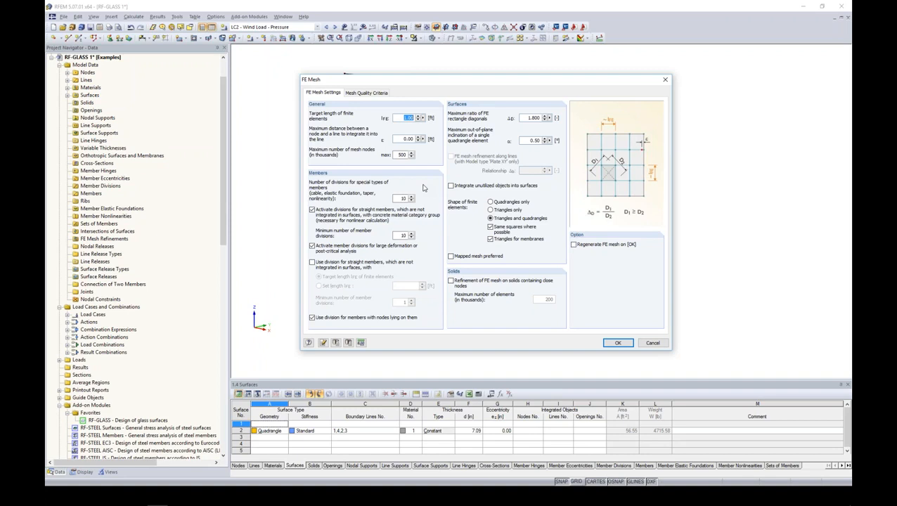
left_click_drag(403, 83, 526, 94)
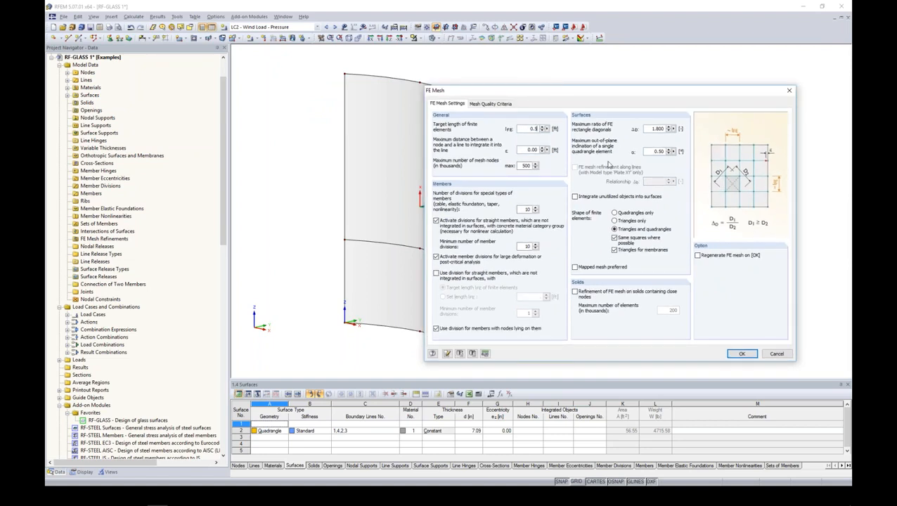
left_click(742, 354)
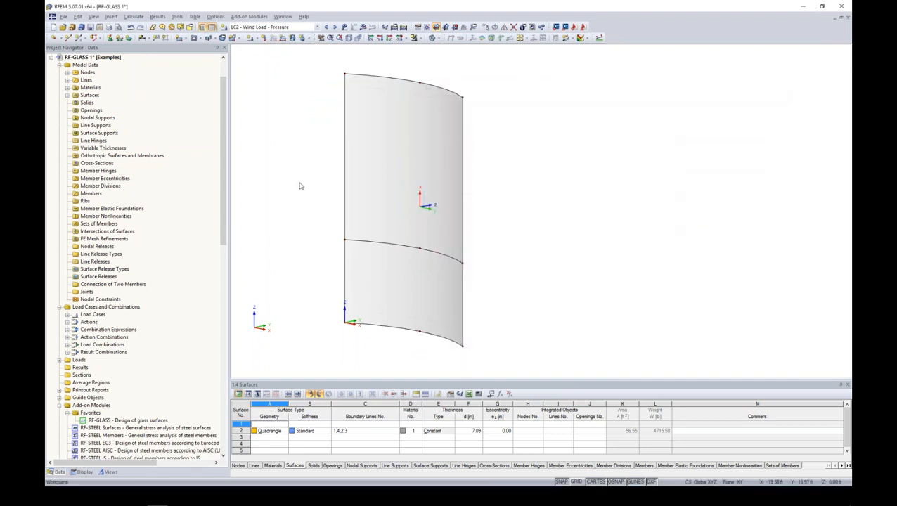
- Generate the FE mesh for the curved surface
left_click(133, 17)
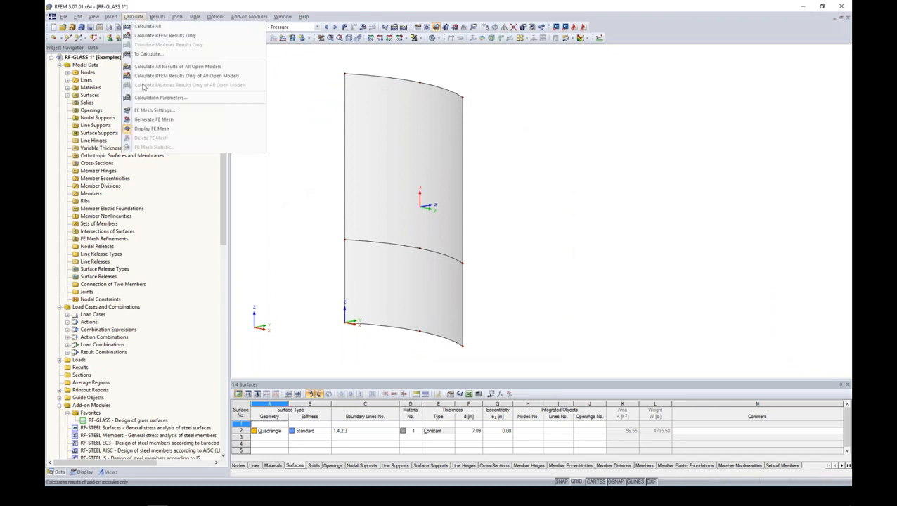
left_click(151, 120)
mouse_move(513, 225)
middle_mouse_down("ctrl")
mouse_move(592, 193)
mouse_move(526, 222)
mouse_move(504, 184)
mouse_move(510, 240)
middle_mouse_up("ctrl")
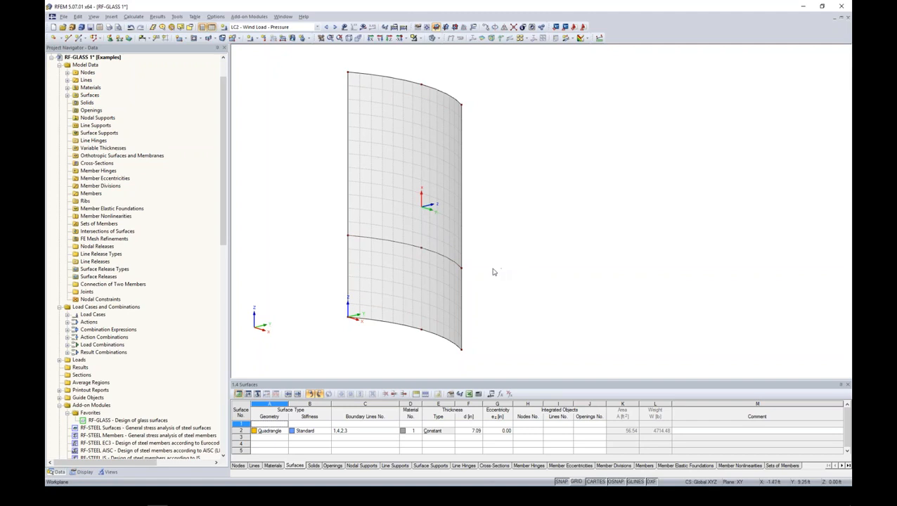
middle_click_drag(497, 237, 450, 227)
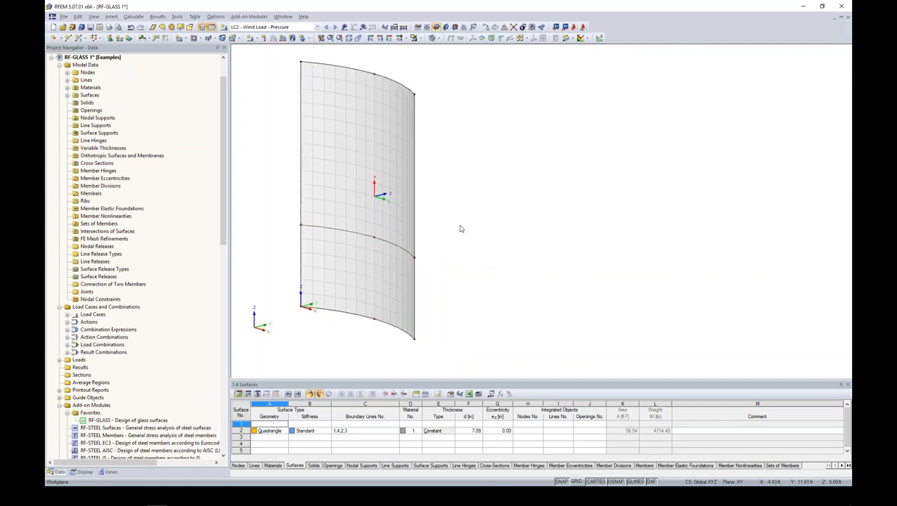
- Start the RF-GLASS add-on module from the favorite add-on modules and place its window beside the model
left_click_drag(224, 239, 226, 314)
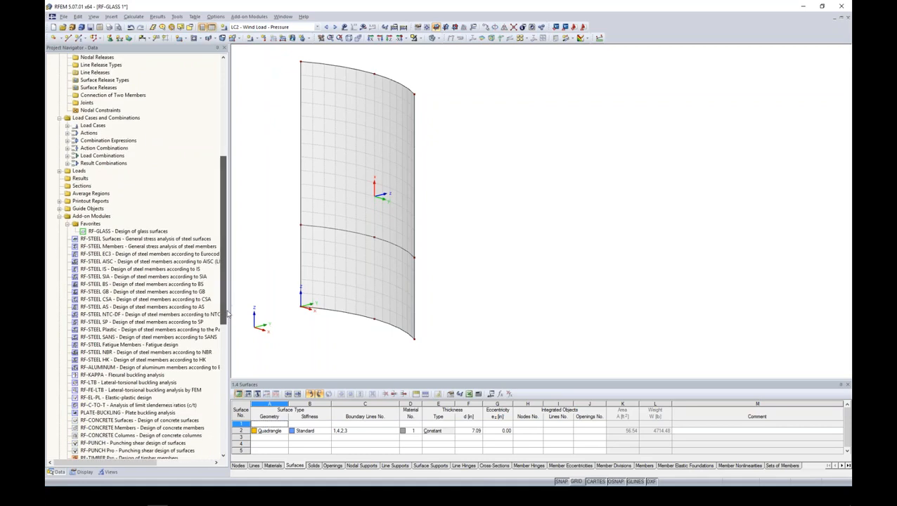
mouse_move(223, 229)
left_mouse_down()
mouse_move(225, 317)
mouse_move(225, 226)
left_mouse_up()
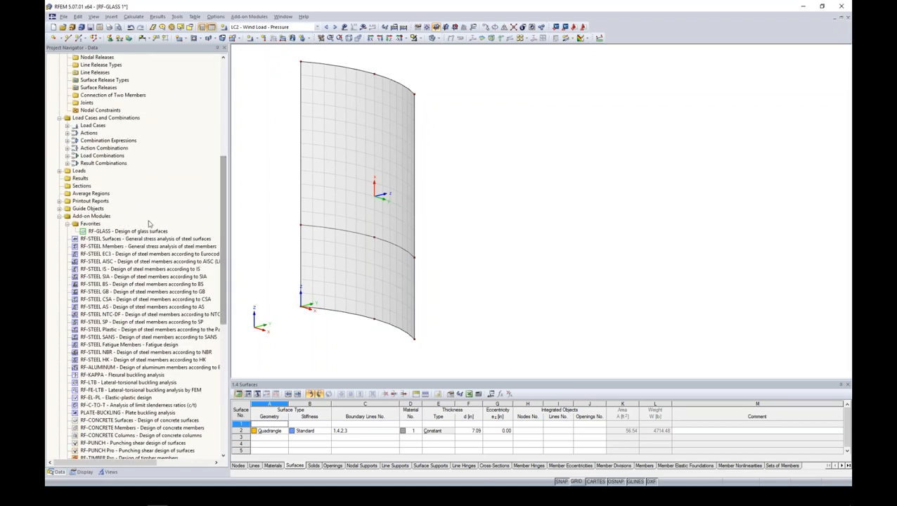
right_click(135, 233)
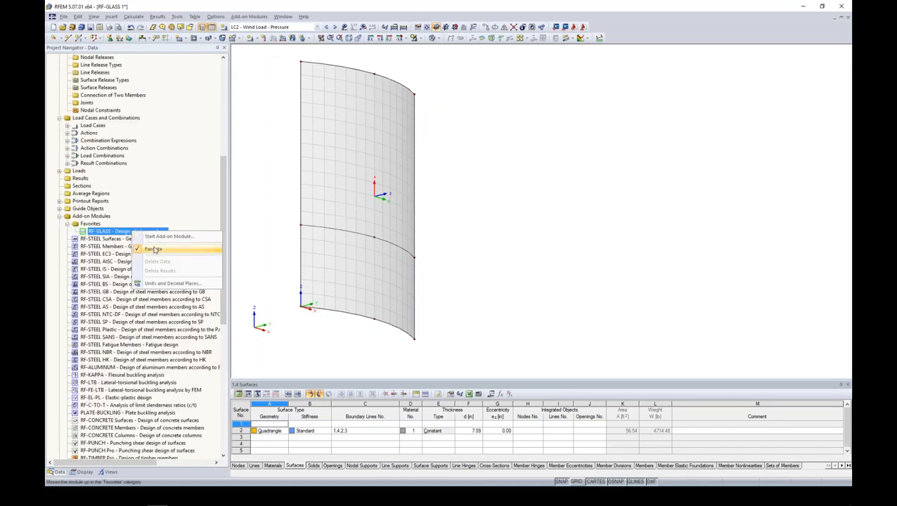
left_click(112, 234)
double_click(111, 234)
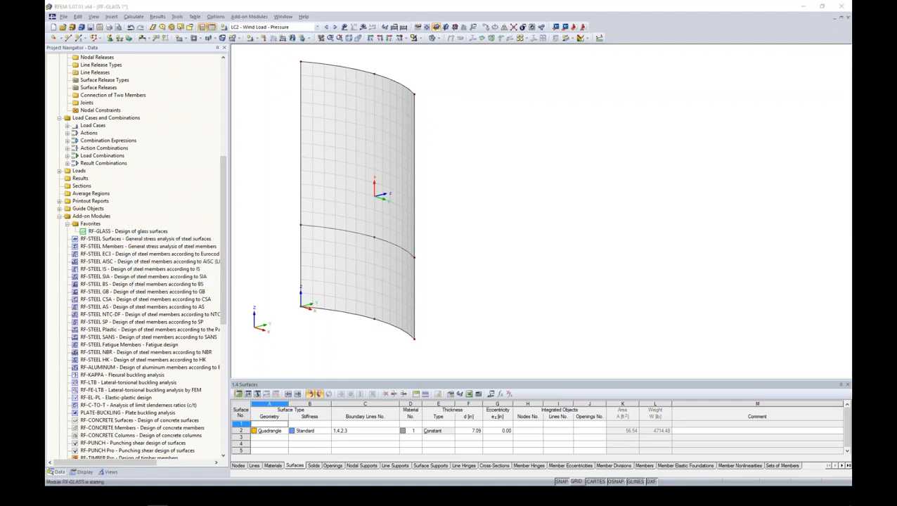
left_click_drag(384, 90, 507, 71)
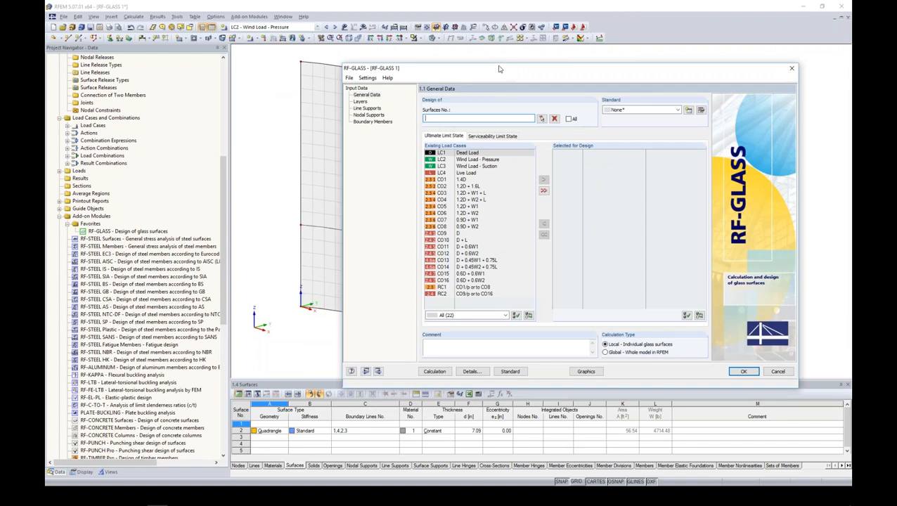
left_click_drag(499, 69, 493, 71)
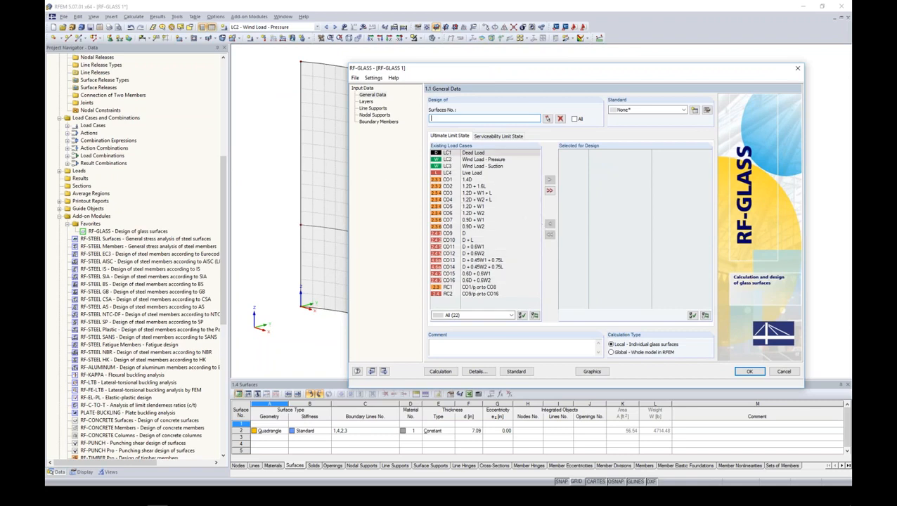
- Choose all surfaces for the glass design and set the standard to Ohne
left_click(574, 119)
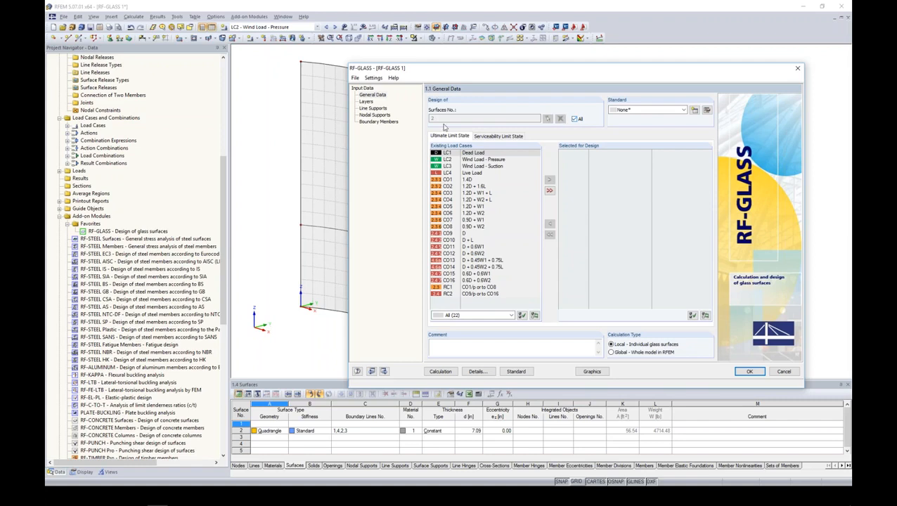
left_click(682, 110)
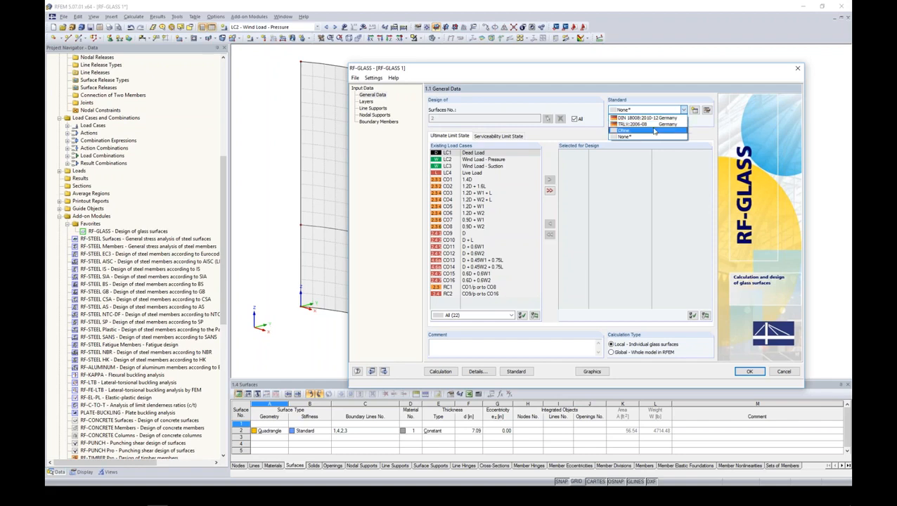
left_click(653, 131)
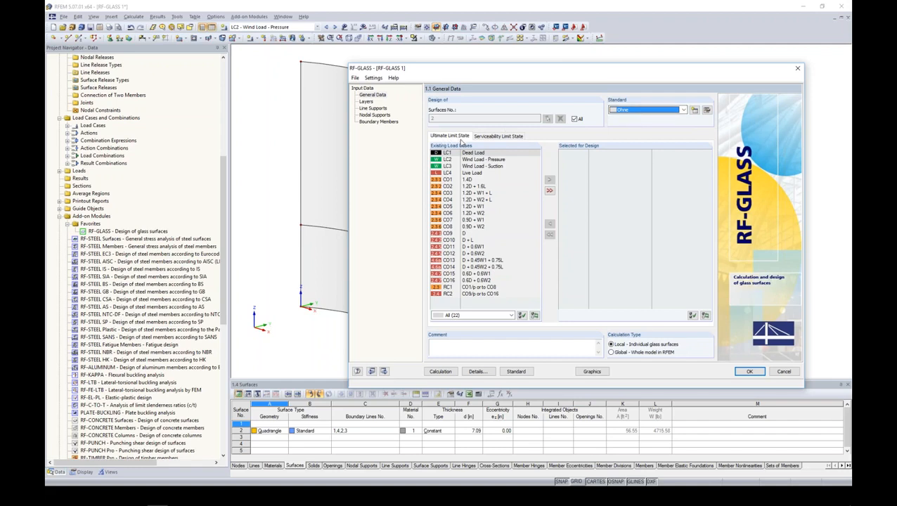
- Add load combinations CO1 to CO8 to the ultimate limit state design
left_click(469, 160)
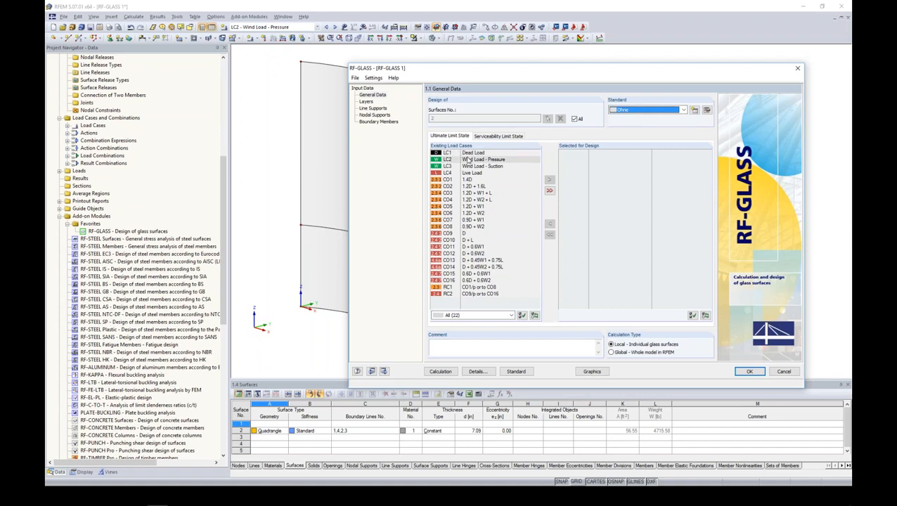
left_click(467, 179)
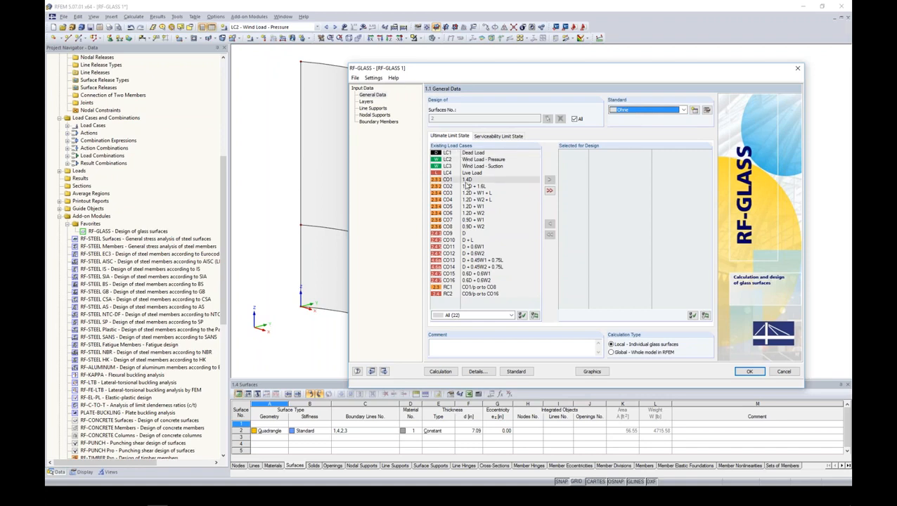
left_click(475, 227, "shift")
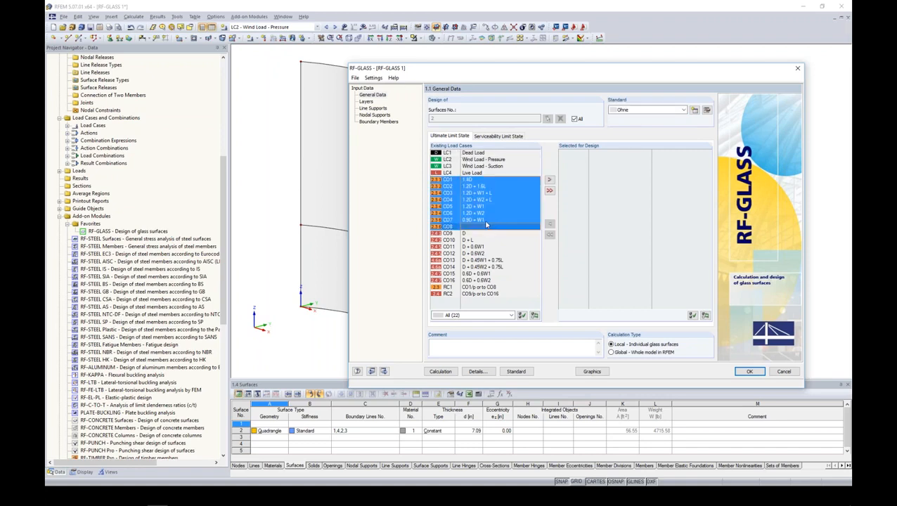
left_click(549, 180)
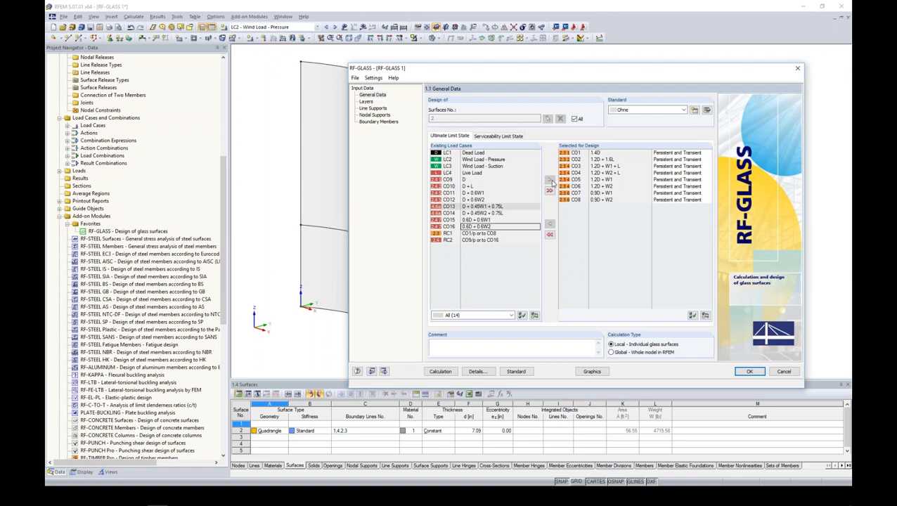
- Add load combinations CO9 to CO16 to the serviceability limit state design
left_click(514, 136)
left_click(470, 232)
left_click(470, 279, "shift")
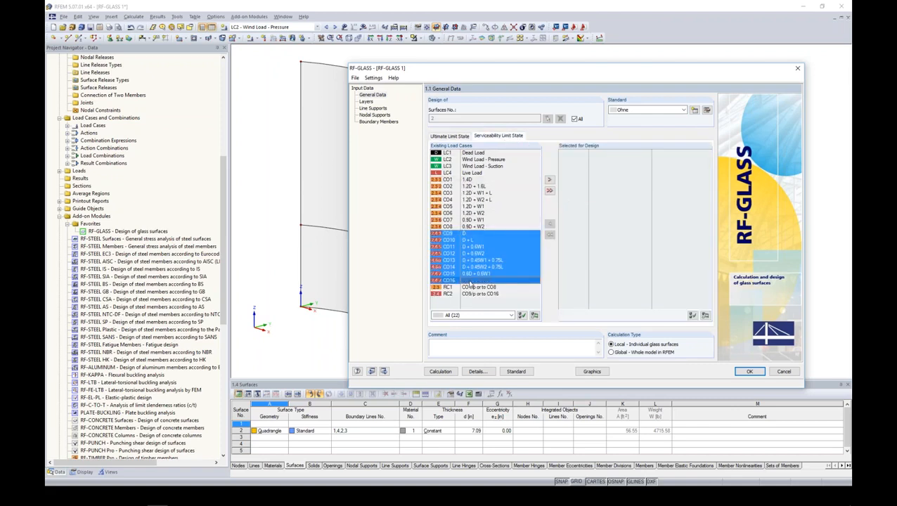
left_click(549, 180)
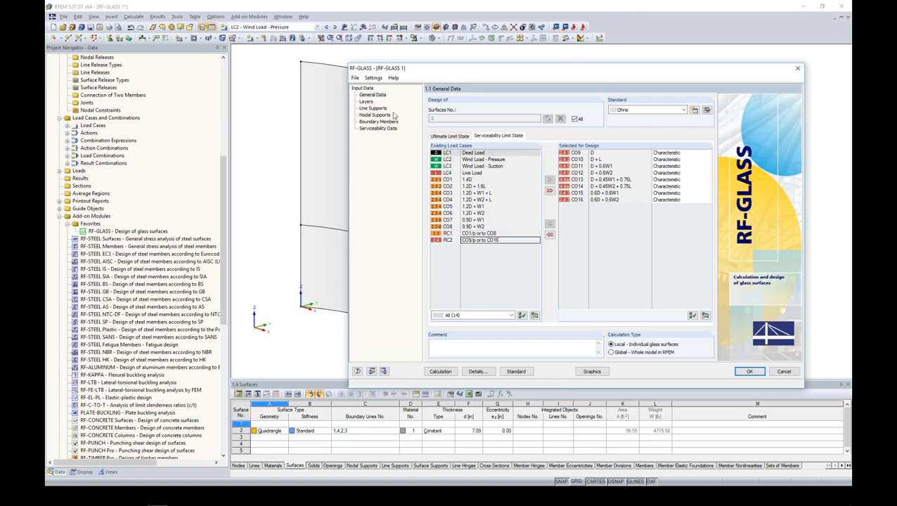
- In the layer data, assign the curved surface to Composition 1 by picking it in the model
left_click(364, 102)
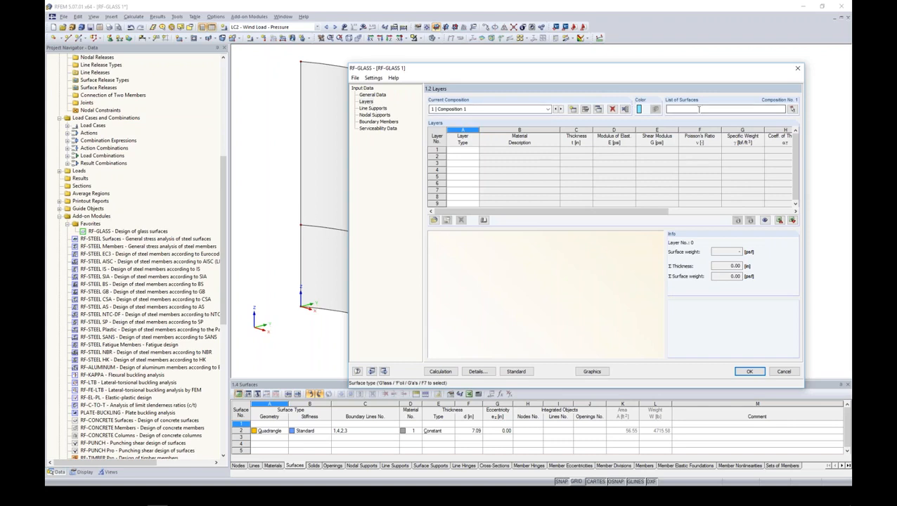
left_click(549, 111)
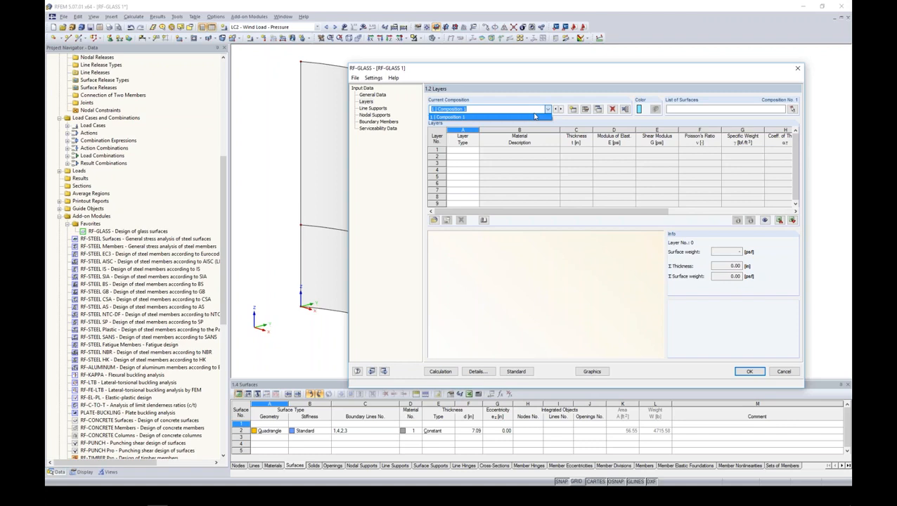
left_click(529, 110)
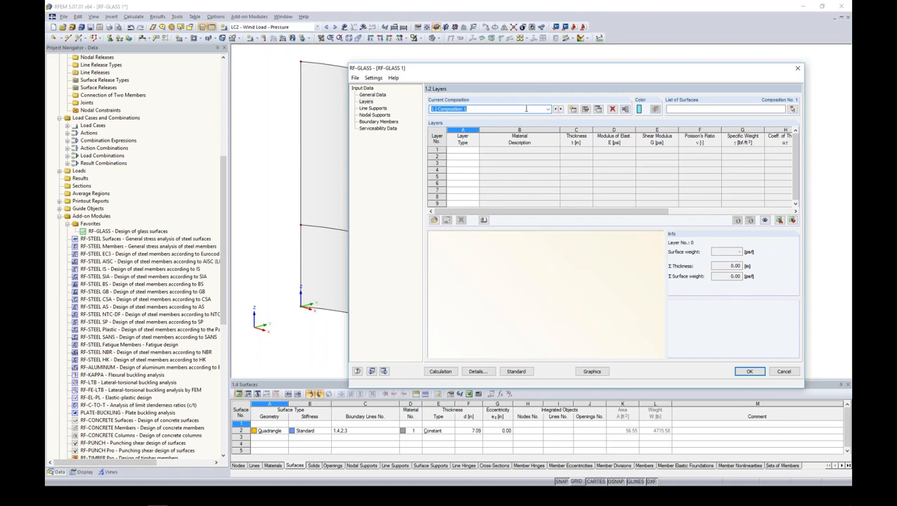
left_click(792, 112)
left_click(374, 188)
left_click(138, 80)
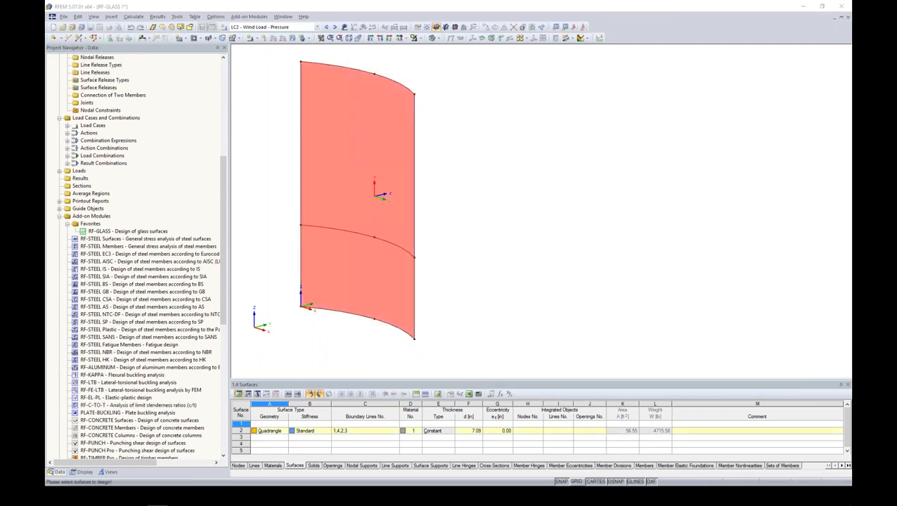
- Set the first layer's type to Glass and widen the layer type and material description columns
left_click_drag(478, 130, 501, 130)
left_click(496, 150)
left_click(497, 151)
left_click(497, 150)
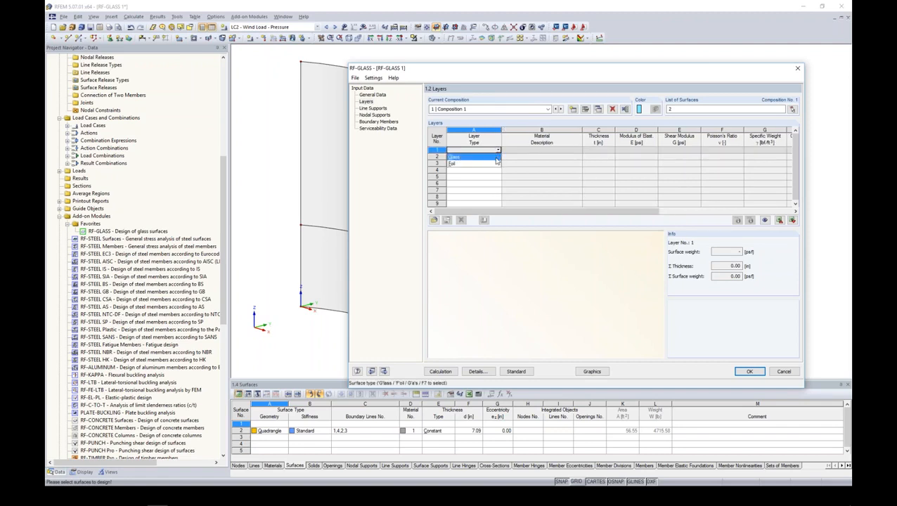
left_click(495, 157)
left_click(560, 151)
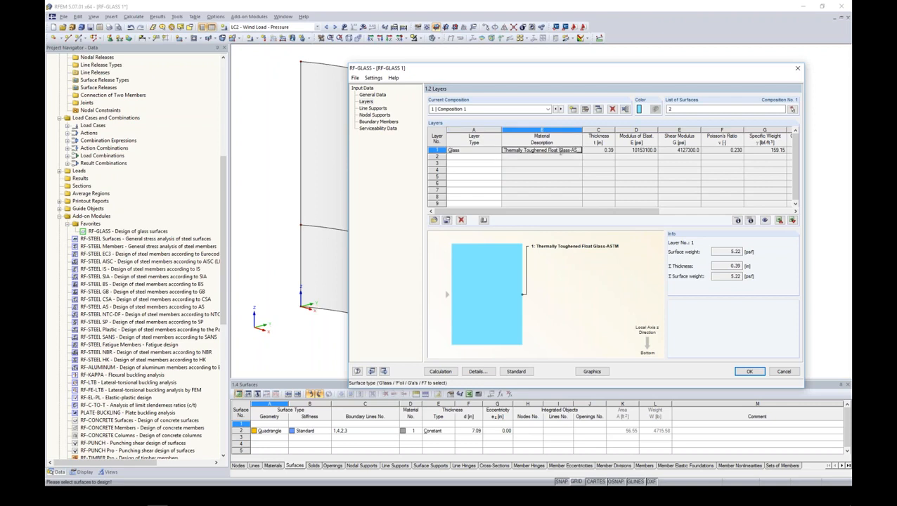
left_click_drag(583, 148, 602, 151)
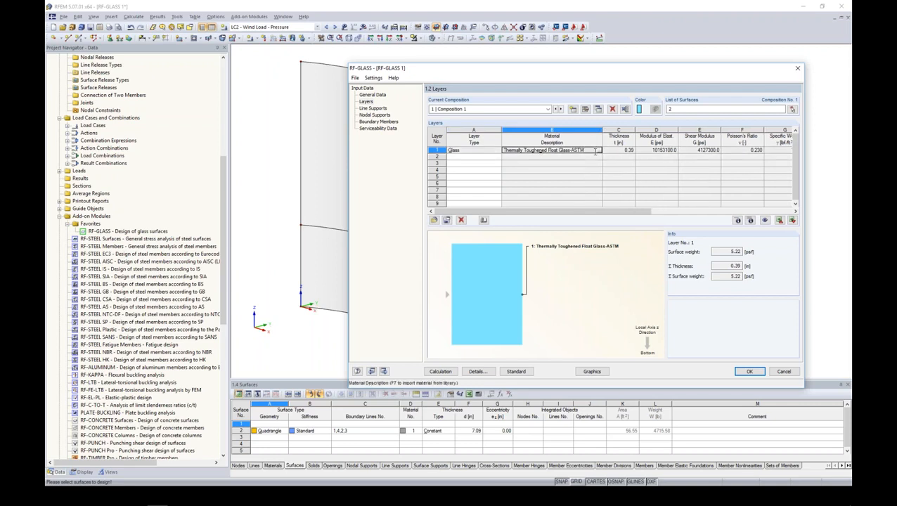
- Assign Thermally Toughened Float Glass-ASTM from the material library to layer 1 and set its thickness to 0.20 in
left_click(598, 151)
left_click(477, 128)
left_click(472, 137)
left_click(485, 150)
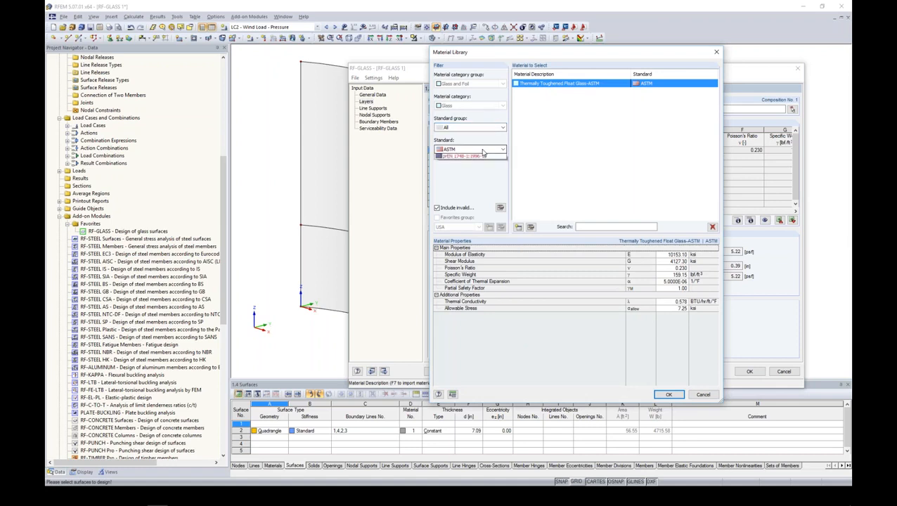
left_click(496, 157)
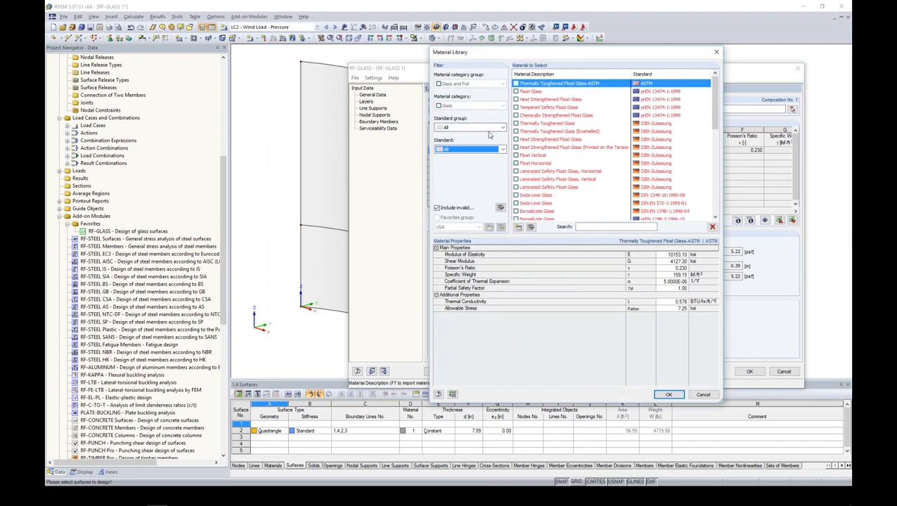
left_click_drag(714, 106, 714, 77)
left_click(501, 149)
left_click(499, 163)
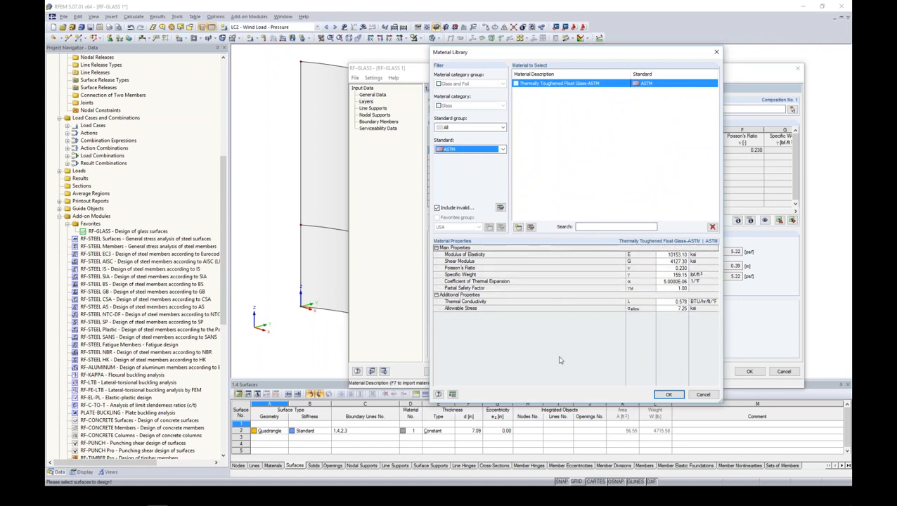
left_click(669, 395)
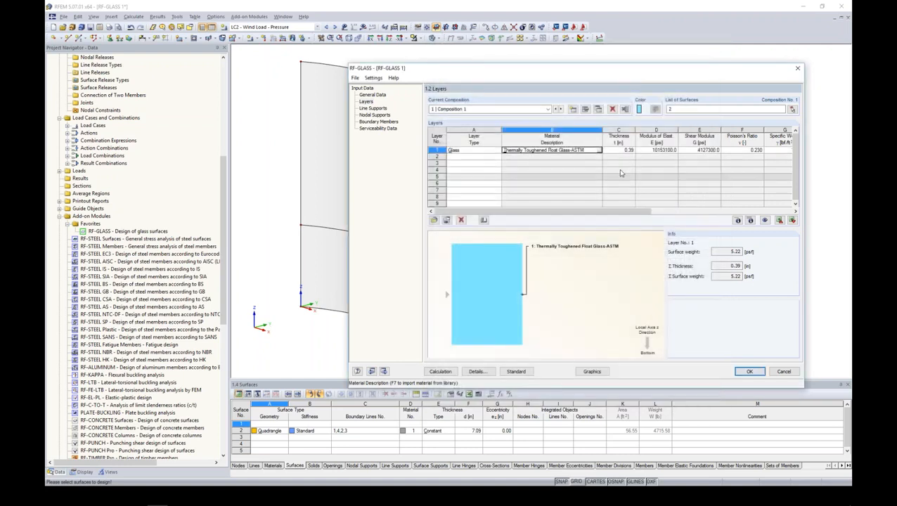
key("Tab")
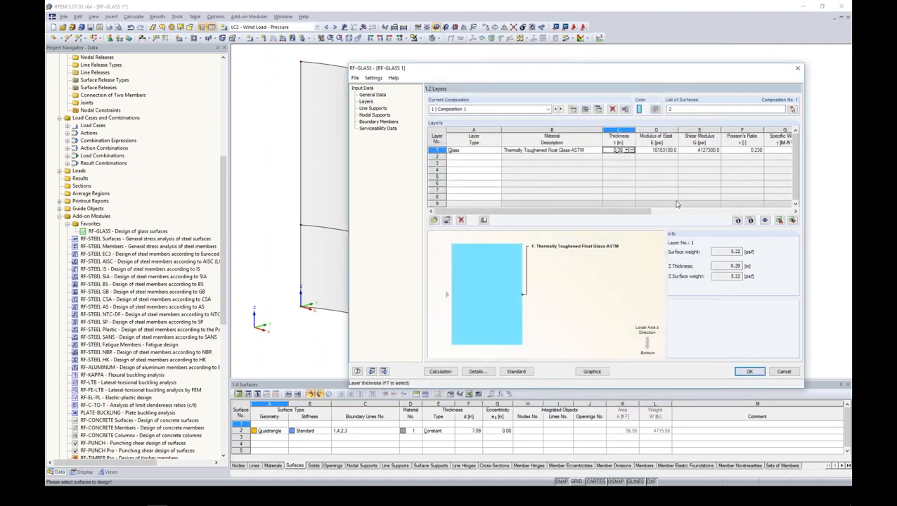
mouse_move(624, 212)
left_mouse_down()
mouse_move(751, 214)
mouse_move(618, 213)
left_mouse_up()
- Add a foil as layer 2 using the ASTM material Polymer Interlayer SentryGlas Plus 20 °C / 1 min
left_click(475, 157)
left_click(497, 157)
left_click(492, 171)
left_click(599, 158)
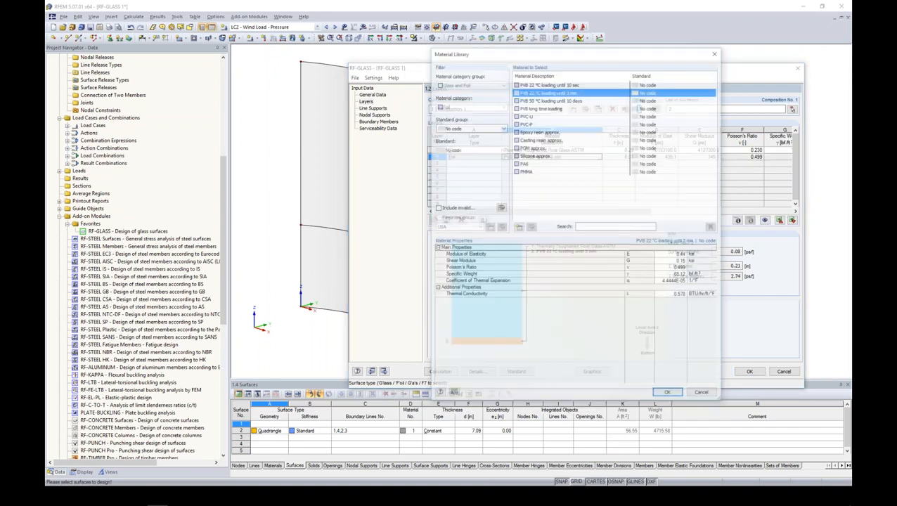
left_click(502, 127)
left_click(489, 148)
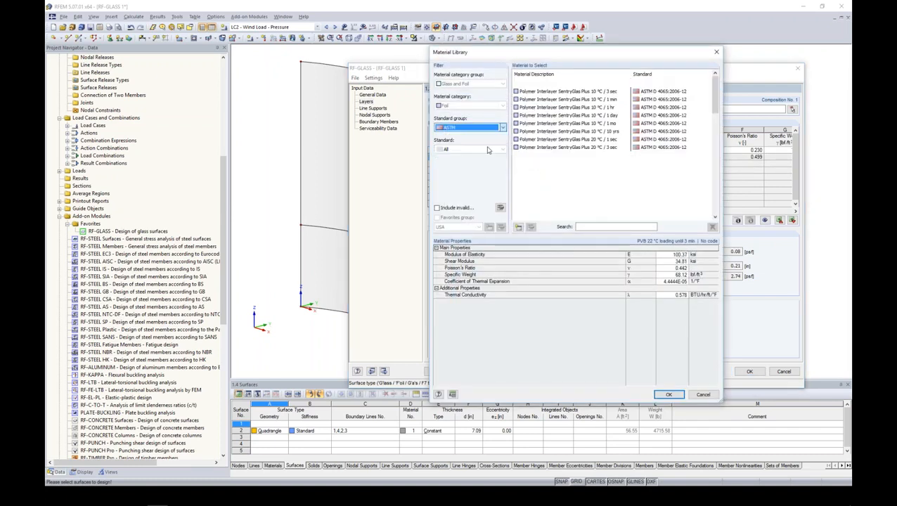
mouse_move(714, 92)
left_mouse_down()
mouse_move(713, 201)
mouse_move(715, 84)
left_mouse_up()
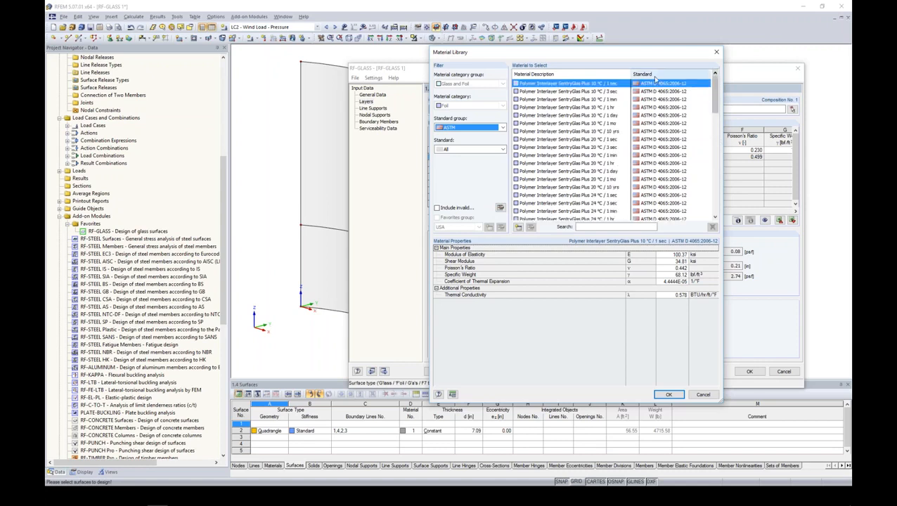
left_click(619, 155)
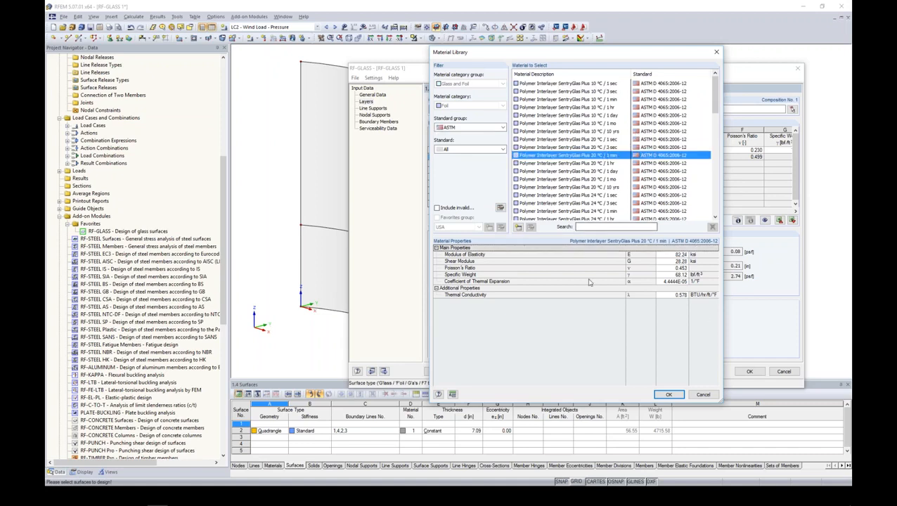
left_click(666, 394)
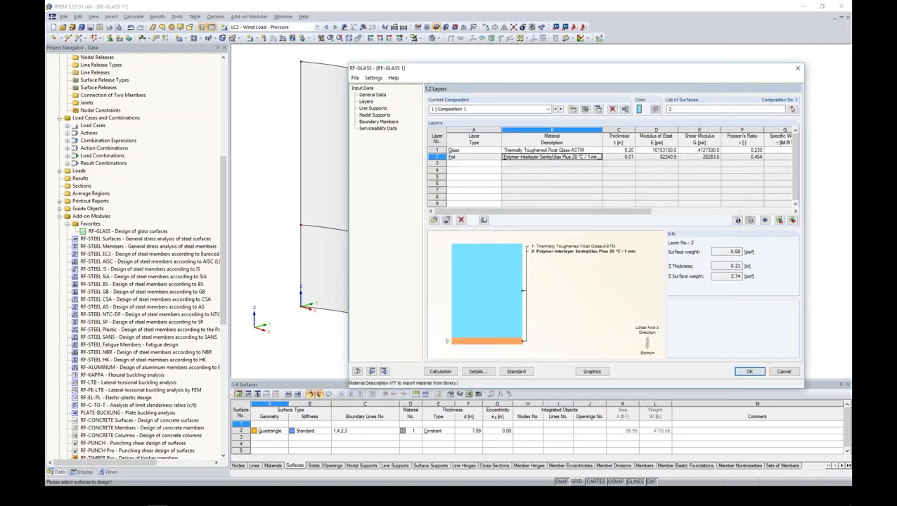
- Add a third layer of type Glass below the foil
left_click(474, 163)
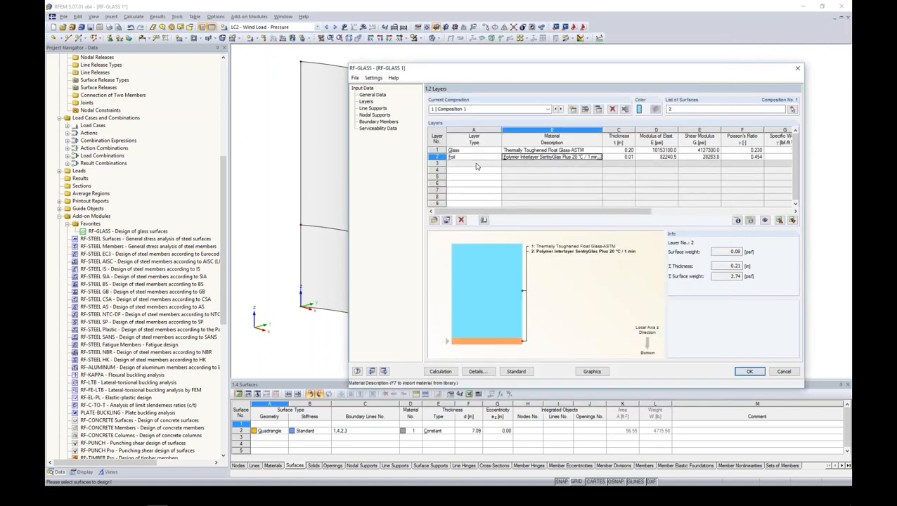
left_click(498, 164)
left_click(454, 170)
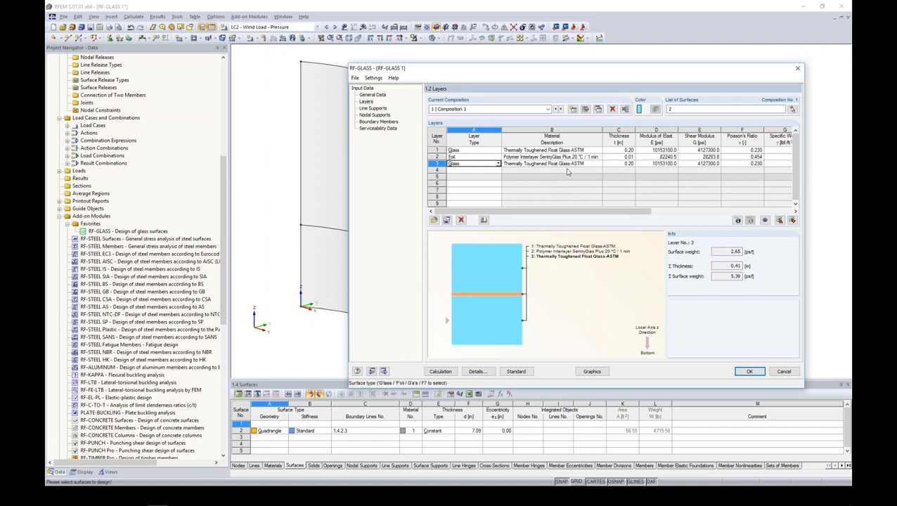
- In the details of composition 1, set the modeling of laminated glass to 2D, with coupling considered and no FE mesh refinement
left_click(585, 110)
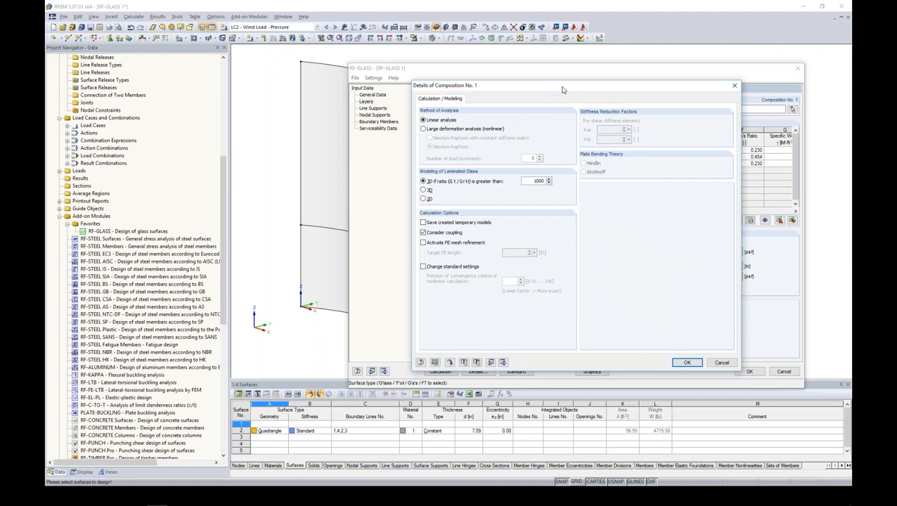
left_click_drag(562, 89, 566, 82)
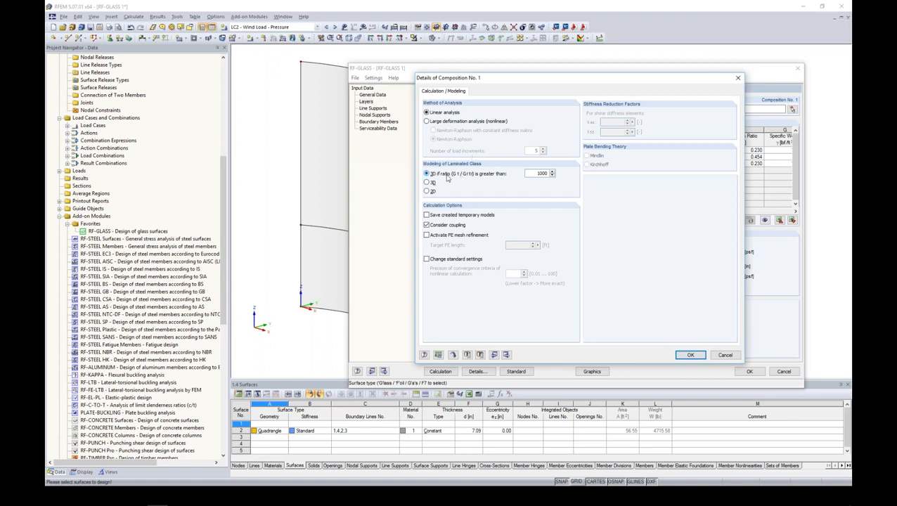
double_click(535, 175)
left_click(428, 191)
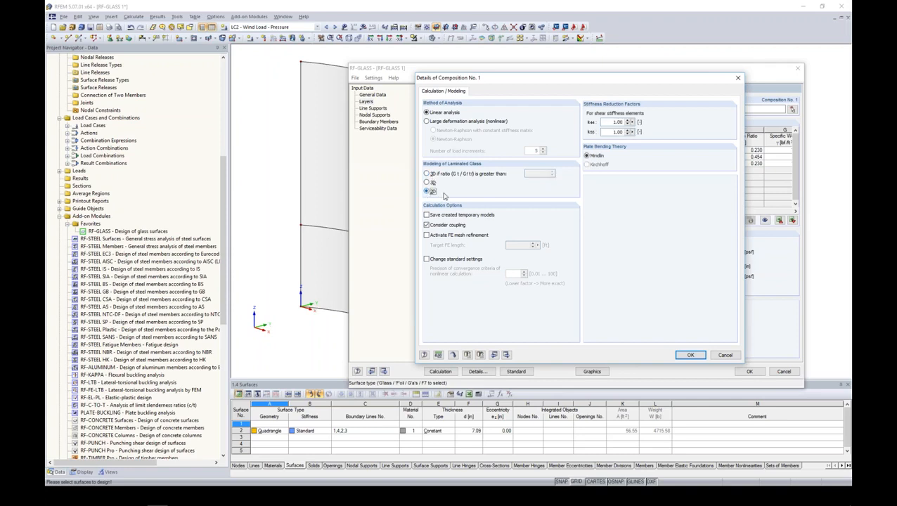
left_click_drag(504, 78, 456, 72)
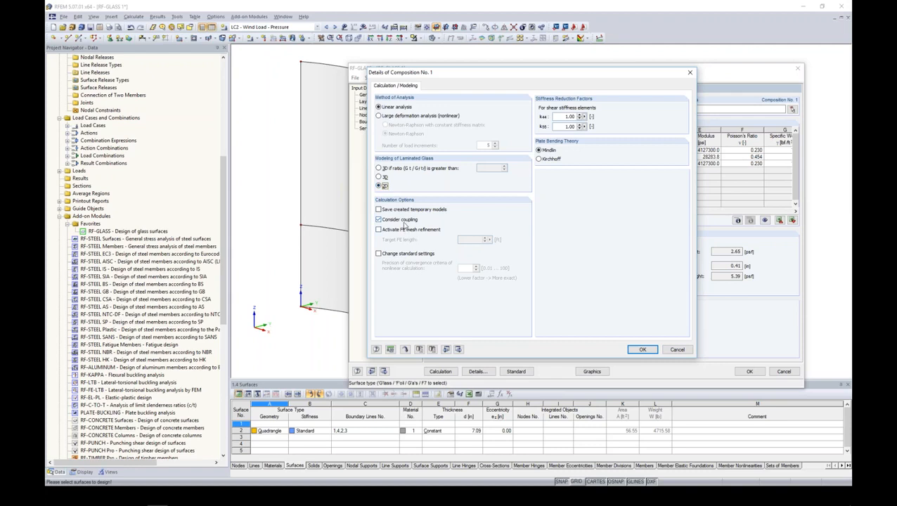
left_click(379, 219)
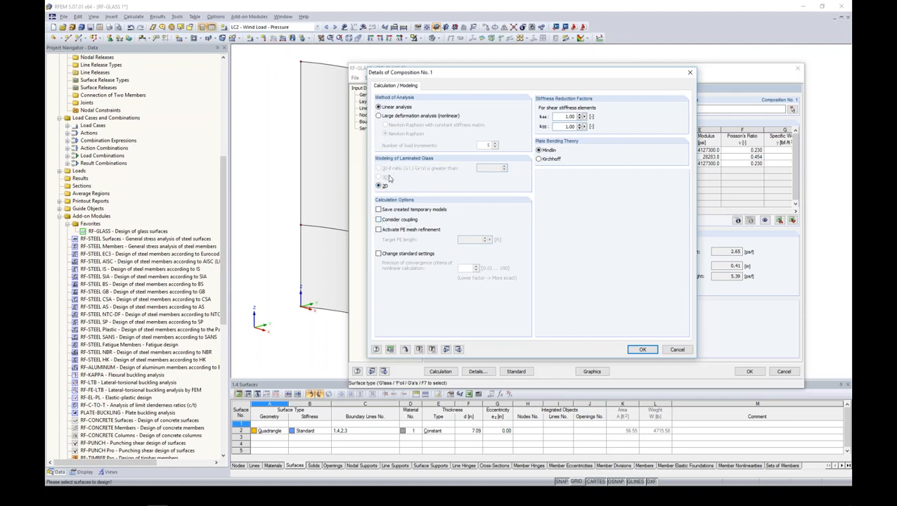
left_click(378, 220)
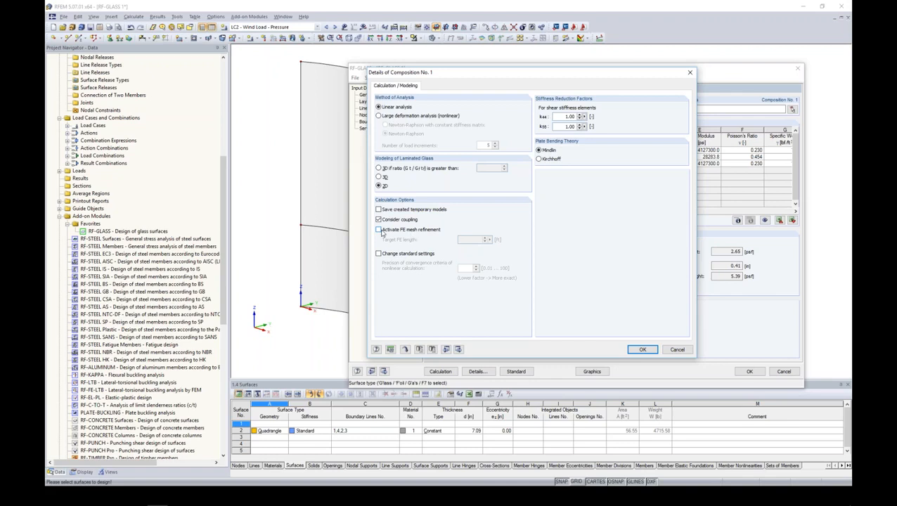
left_click(379, 230)
left_click(378, 229)
left_click(642, 350)
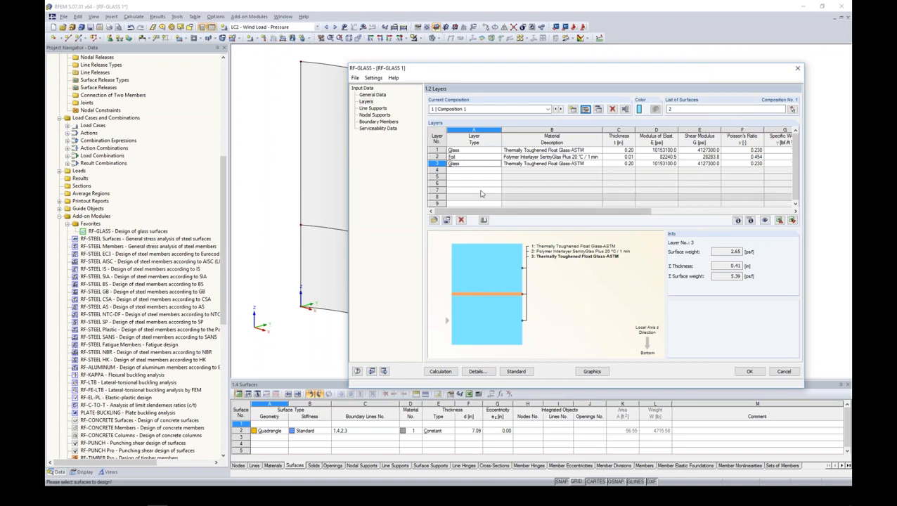
- Examine the foil and first glass layer in the composition diagram against the local axes of the modeled surface
left_click(464, 157)
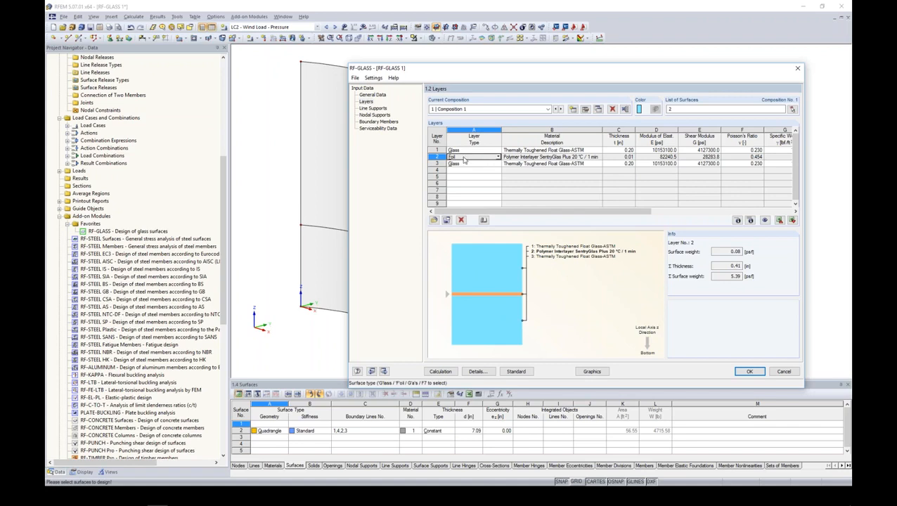
left_click(464, 151)
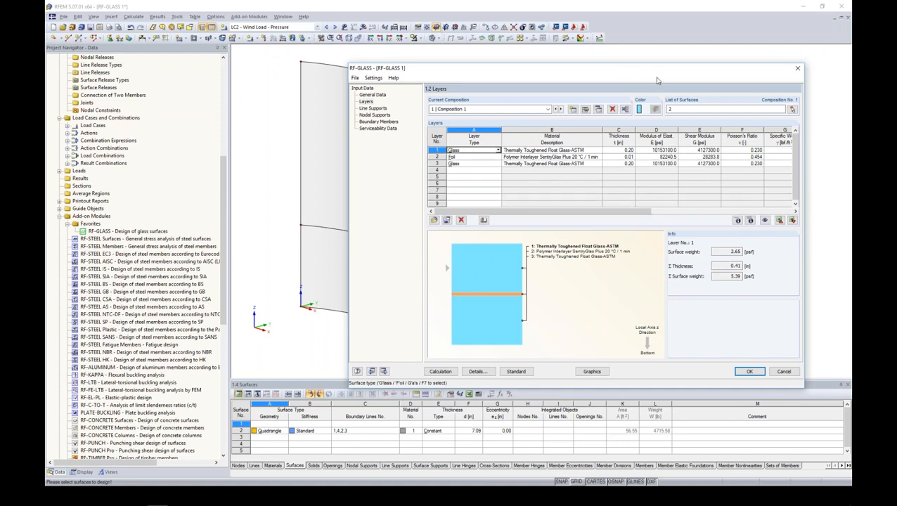
left_click_drag(624, 75, 690, 45)
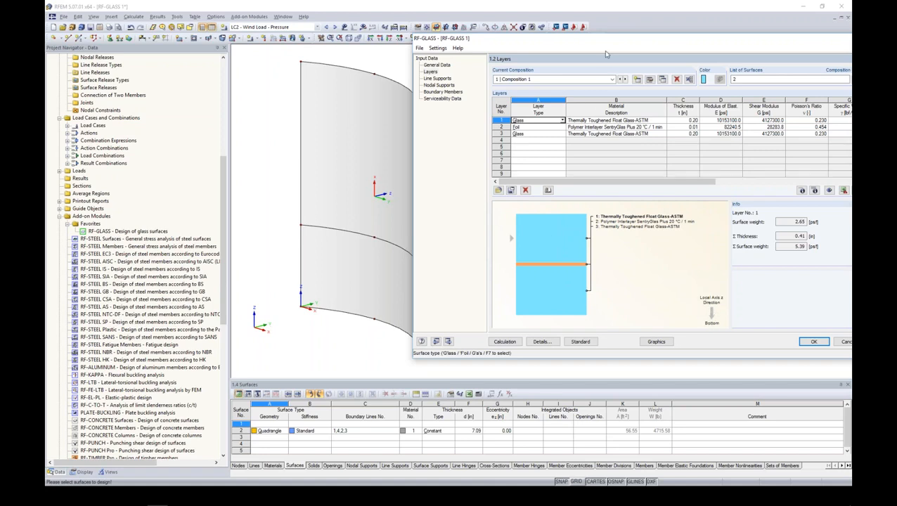
left_click_drag(587, 45, 471, 53)
- Define the first line support of the glass composition on lines 2 and 4, a vertical edge and the upper curved edge
left_click(323, 85)
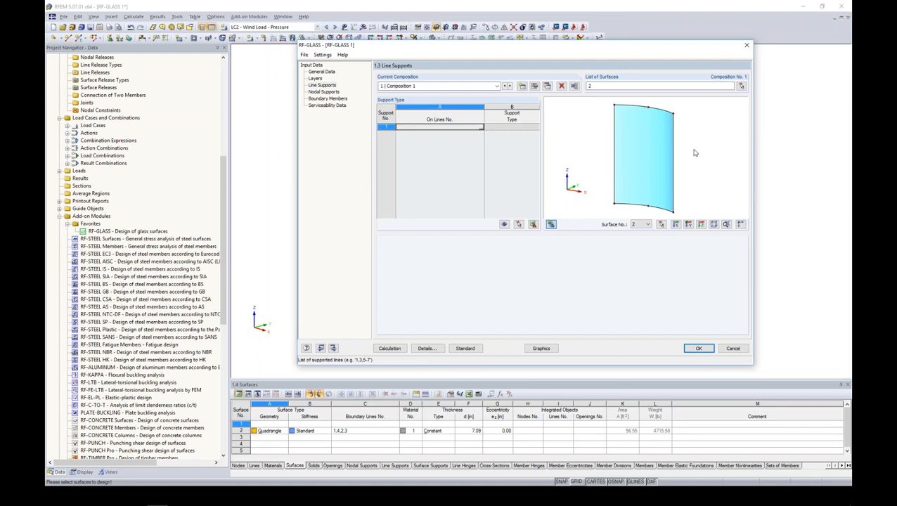
middle_click_drag(688, 150, 670, 170, "ctrl")
scroll(675, 128, "up", 4)
scroll(674, 129, "down", 3)
scroll(674, 129, "down", 1)
middle_click_drag(675, 129, 660, 141)
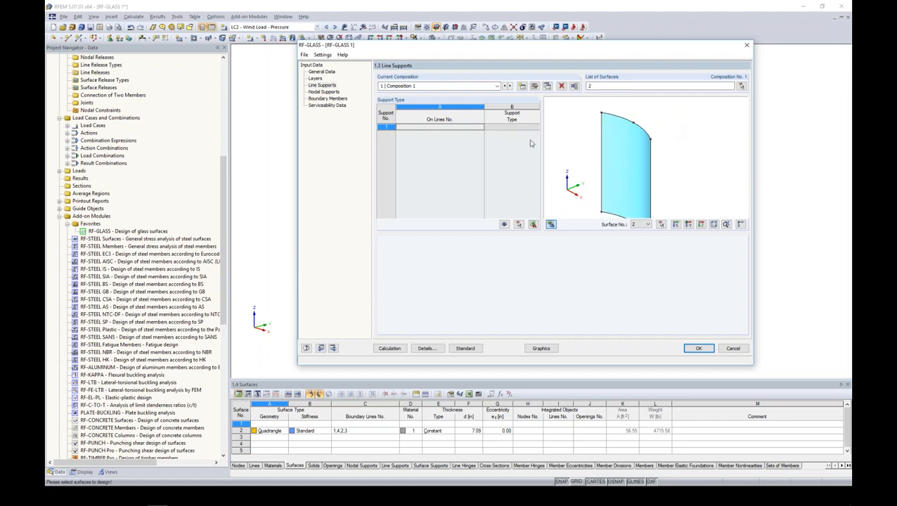
left_click(477, 125)
left_click(481, 128)
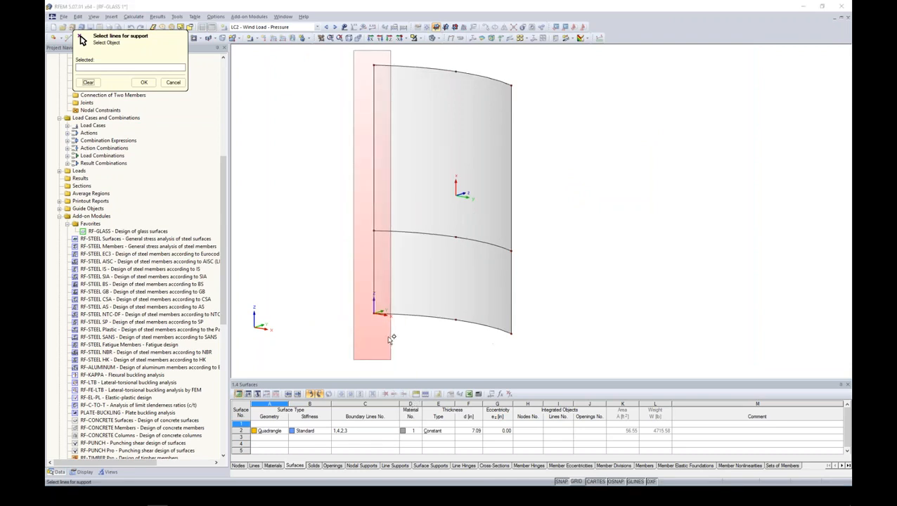
left_click(390, 340)
left_click(411, 69)
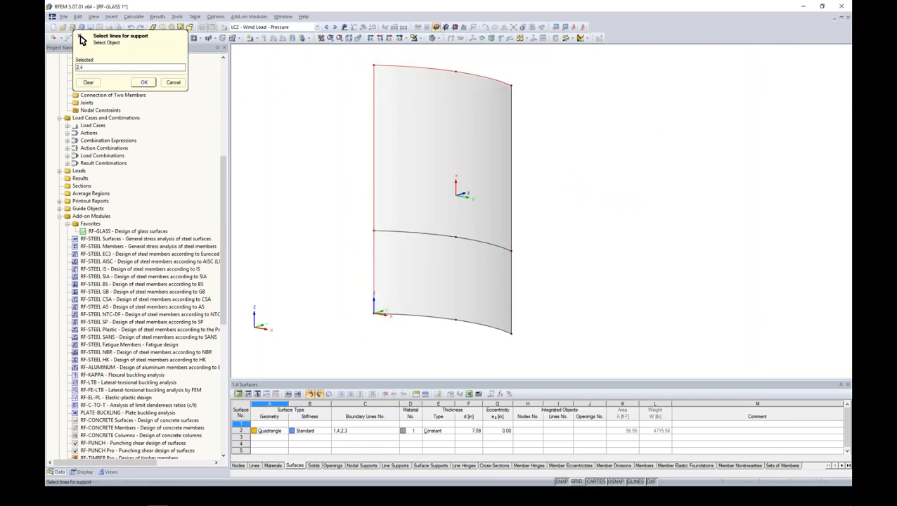
left_click(143, 82)
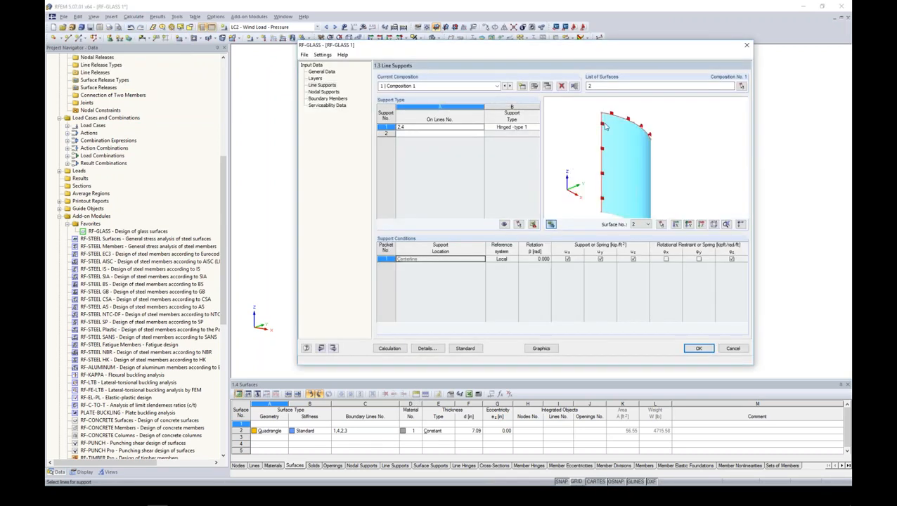
- Try Hinged - type 2, type 3 and type 4 as support types for lines 2 and 4
scroll(651, 134, "up", 5)
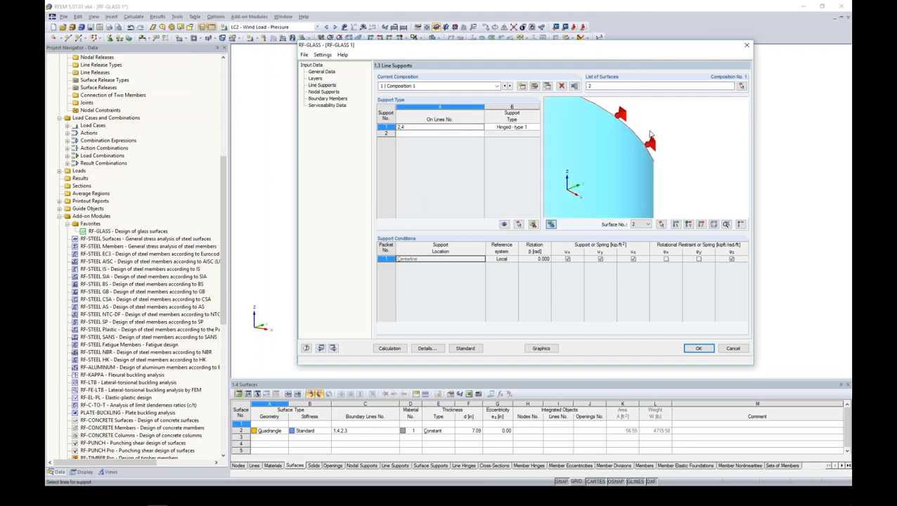
scroll(650, 134, "down", 3)
left_click(531, 128)
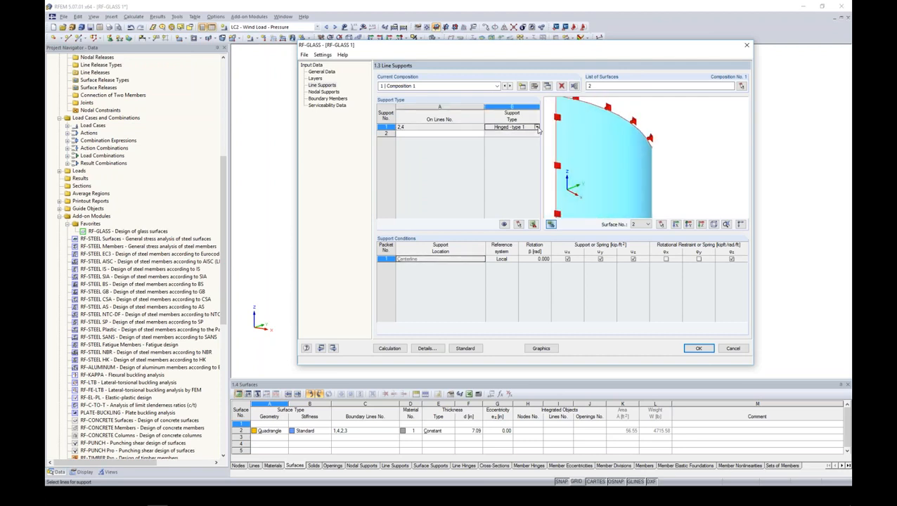
left_click(537, 127)
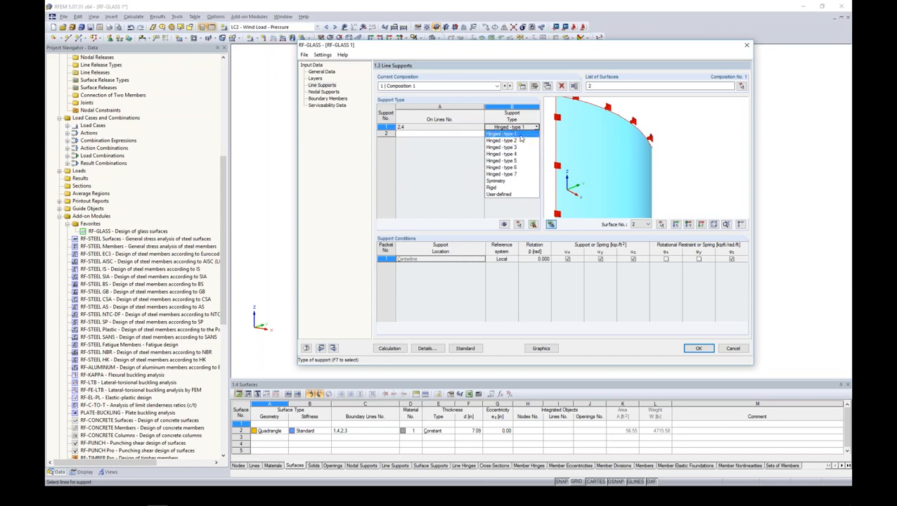
left_click(521, 140)
left_click(534, 127)
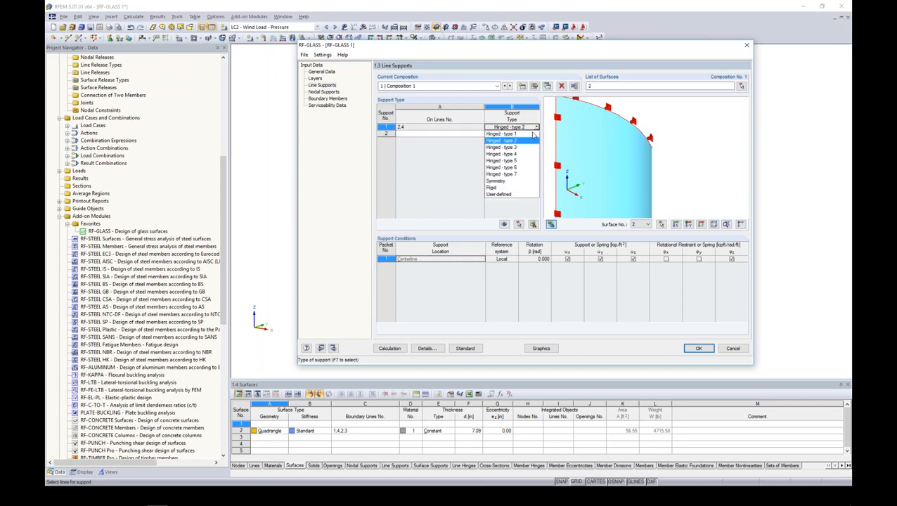
left_click(523, 147)
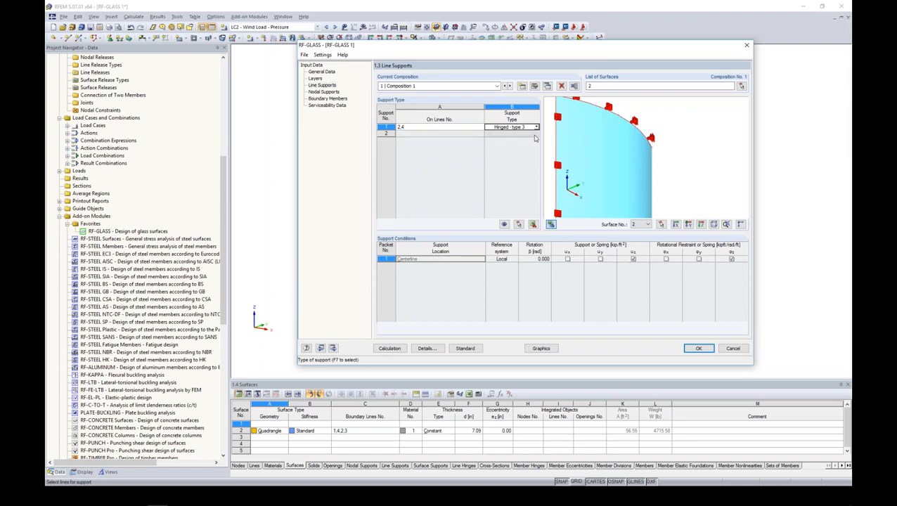
left_click(535, 127)
left_click(519, 155)
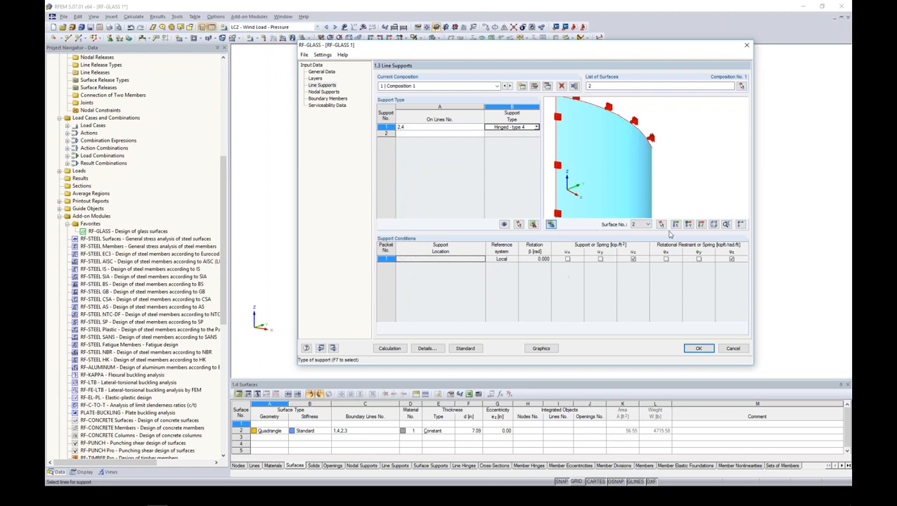
- Open the RF-GLASS manual at the line supports chapter and read the table of predefined types from Hinged - type 1 to 4
left_click(306, 348)
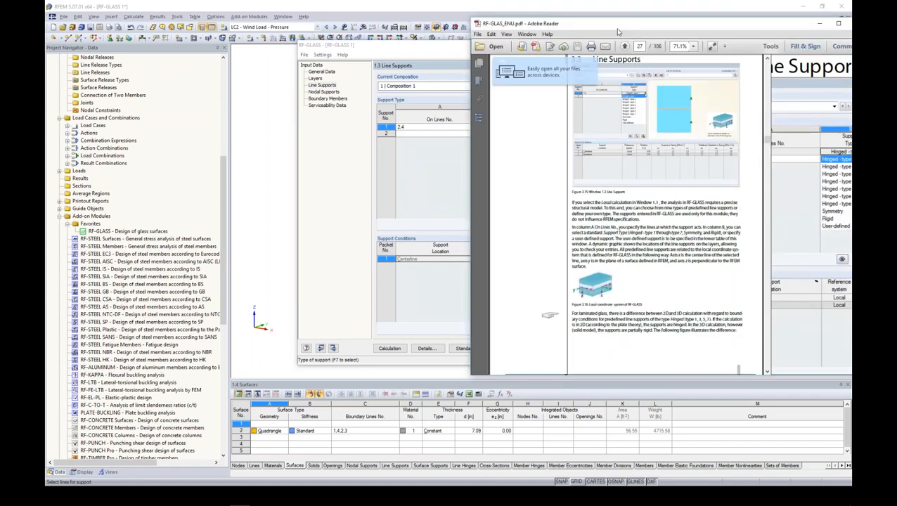
scroll(472, 175, "down", 10)
scroll(472, 175, "down", 10)
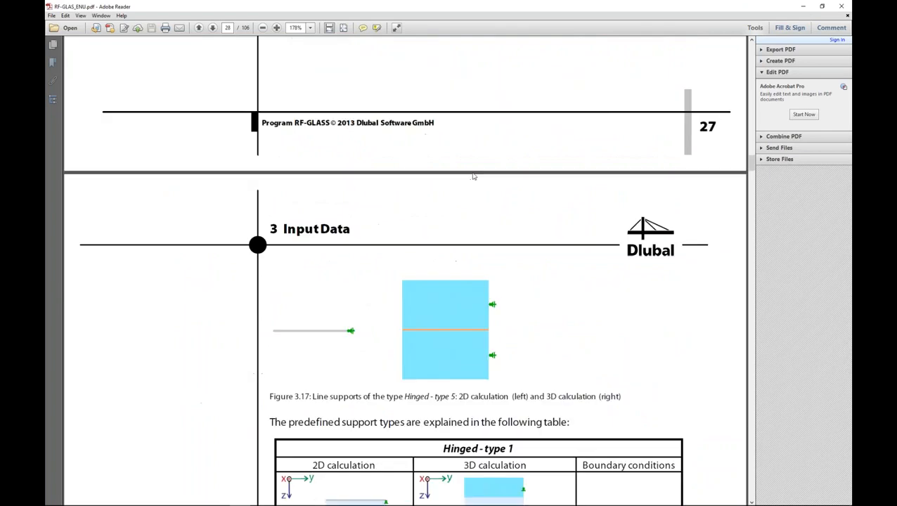
scroll(473, 173, "down", 8)
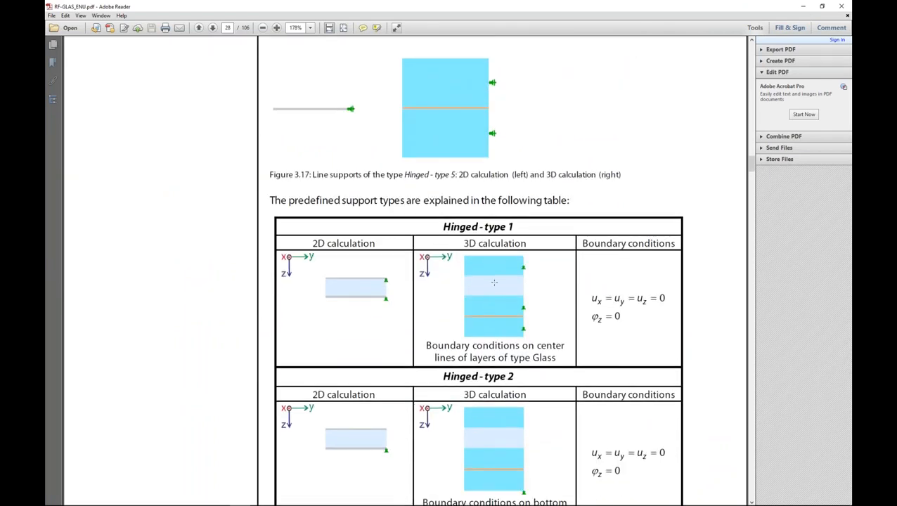
scroll(473, 270, "up", 5)
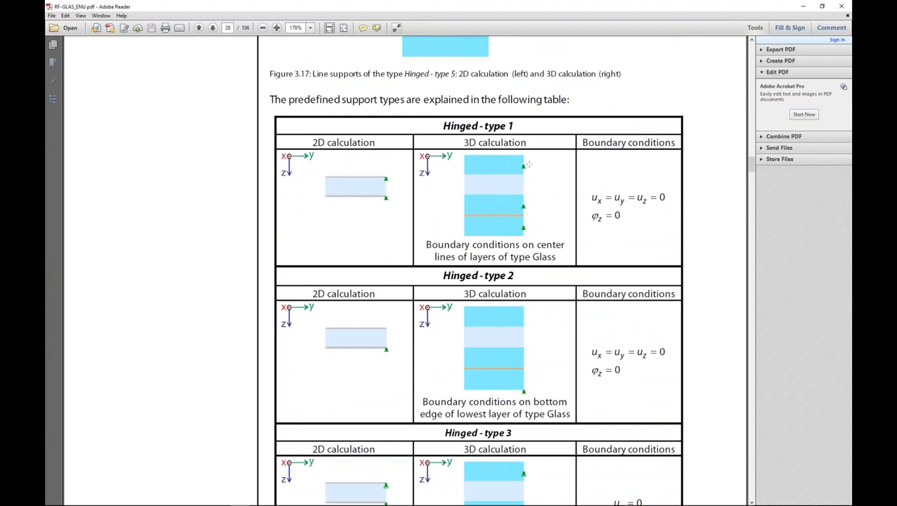
scroll(493, 224, "down", 5)
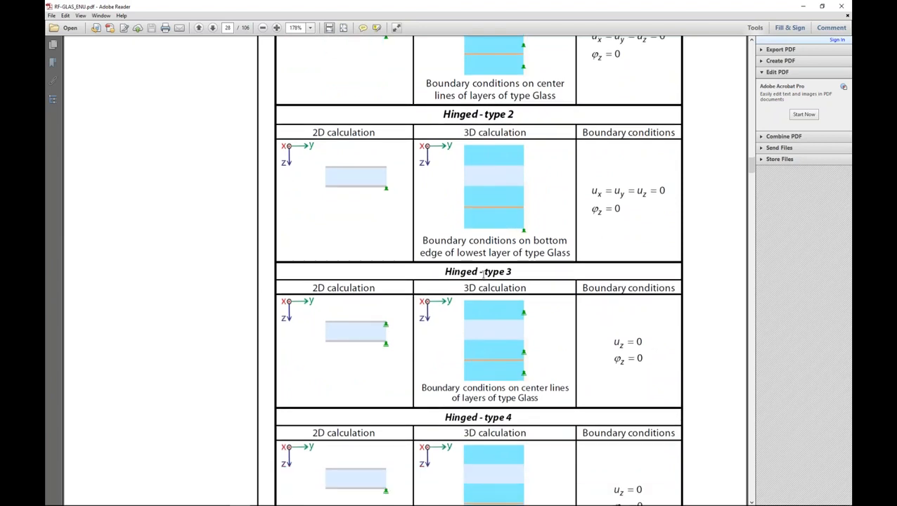
scroll(507, 279, "down", 3)
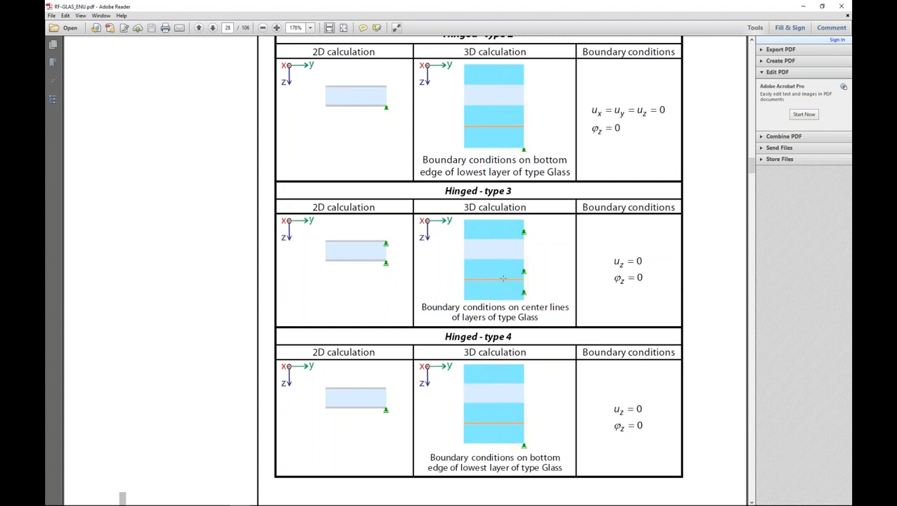
scroll(528, 280, "down", 3)
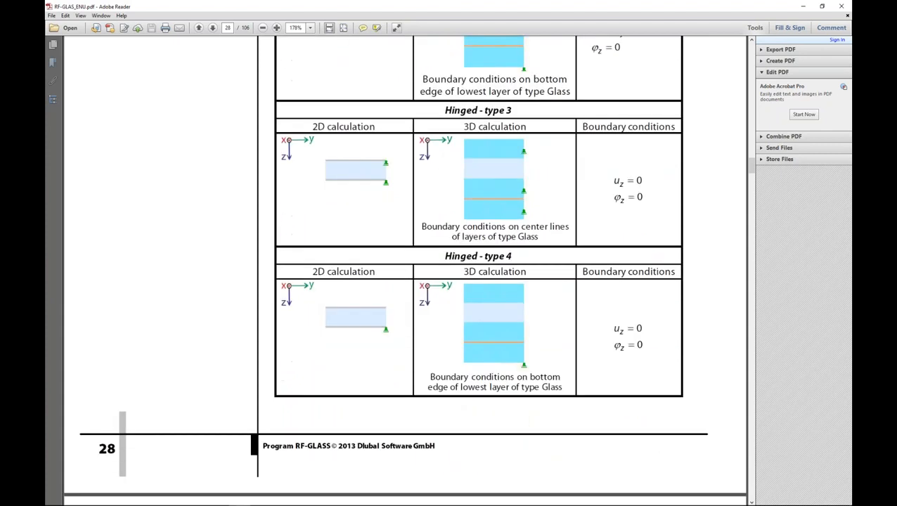
scroll(523, 293, "down", 1)
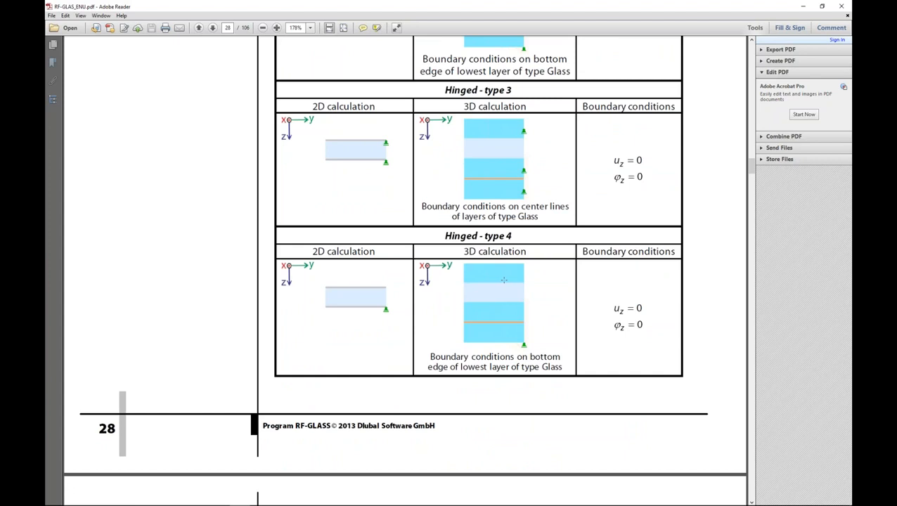
scroll(503, 280, "up", 6)
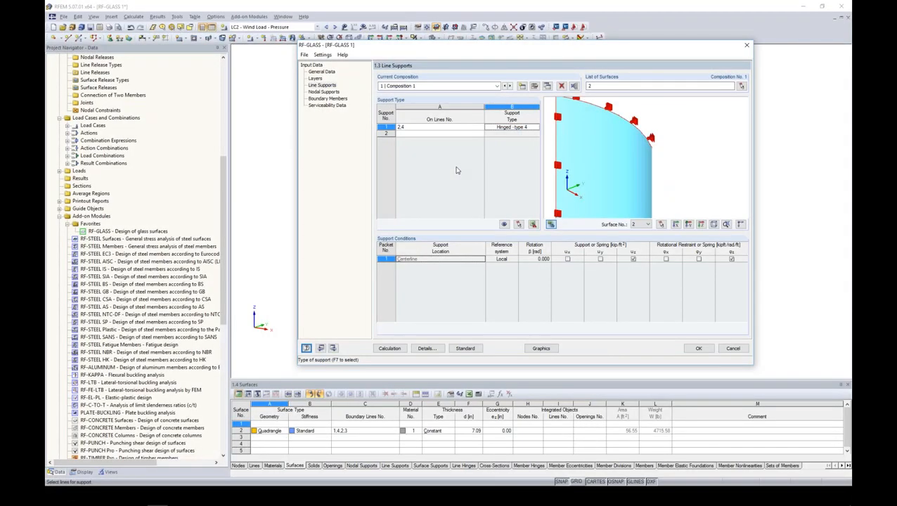
- Set the support type of lines 2 and 4 to Hinged - type 3
left_click(511, 126)
left_click(536, 126)
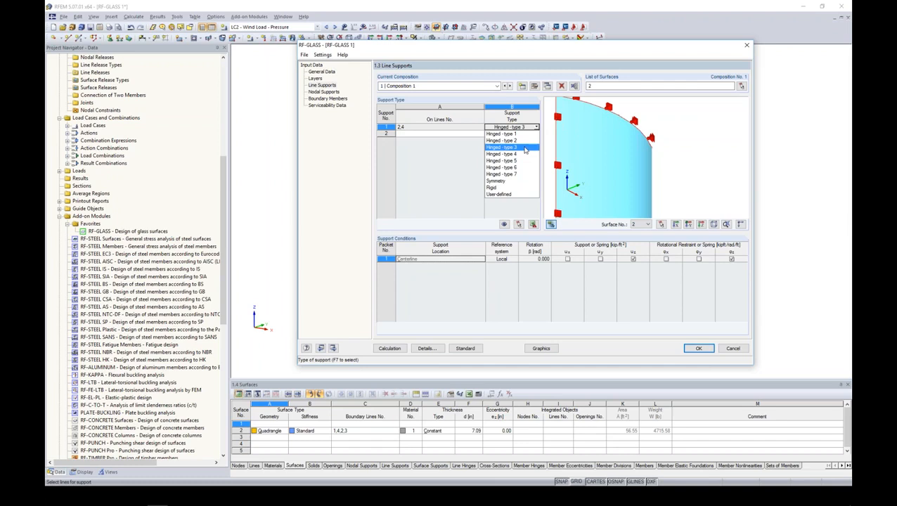
left_click(501, 147)
- Add a second line support on lines 1 and 3 and set its support type to User-defined
left_click(439, 133)
left_click(482, 134)
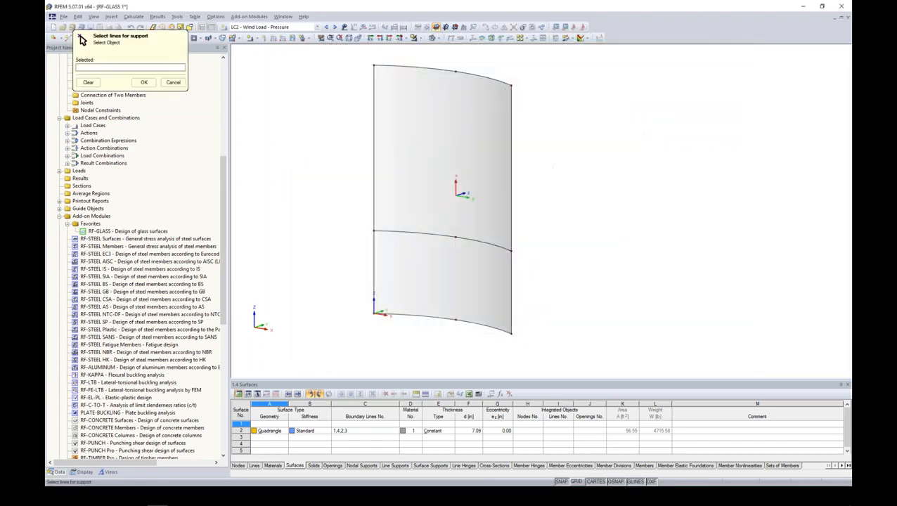
left_click_drag(525, 345, 525, 346)
left_click_drag(357, 301, 608, 378)
left_click_drag(354, 266, 540, 336)
left_click(142, 82)
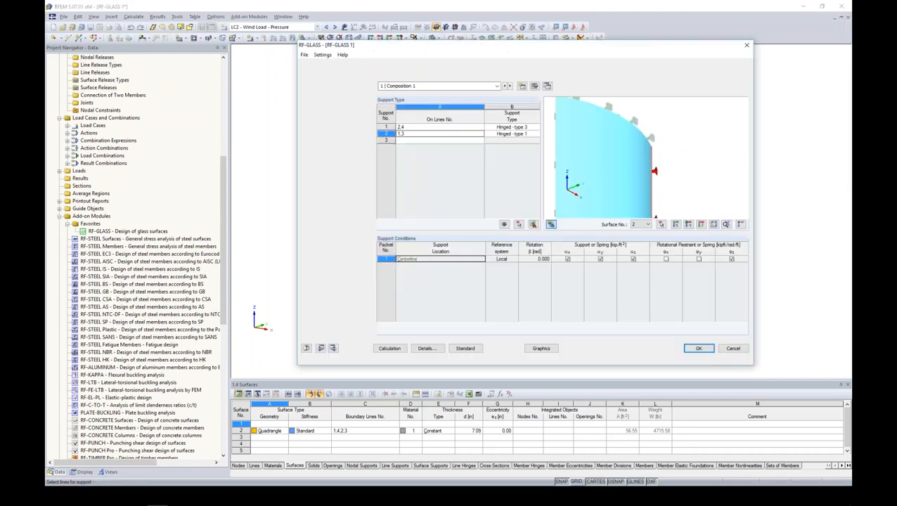
left_click(524, 135)
left_click(536, 134)
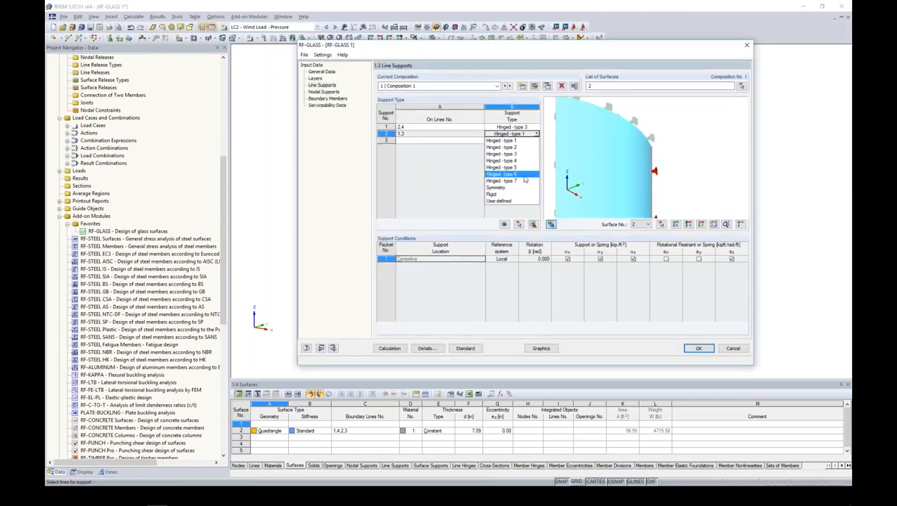
left_click(518, 203)
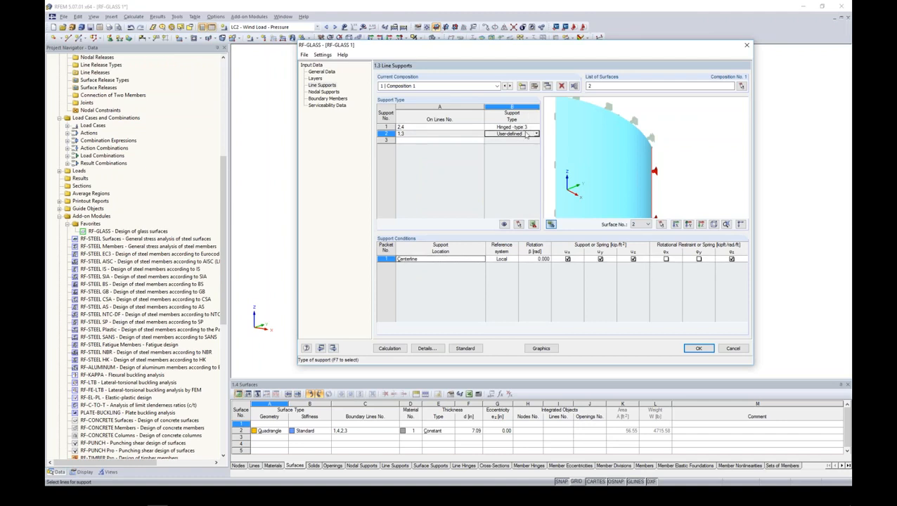
- Free the ux displacement of the user-defined line support on lines 1 and 3 and check the options available for uy
left_click(566, 259)
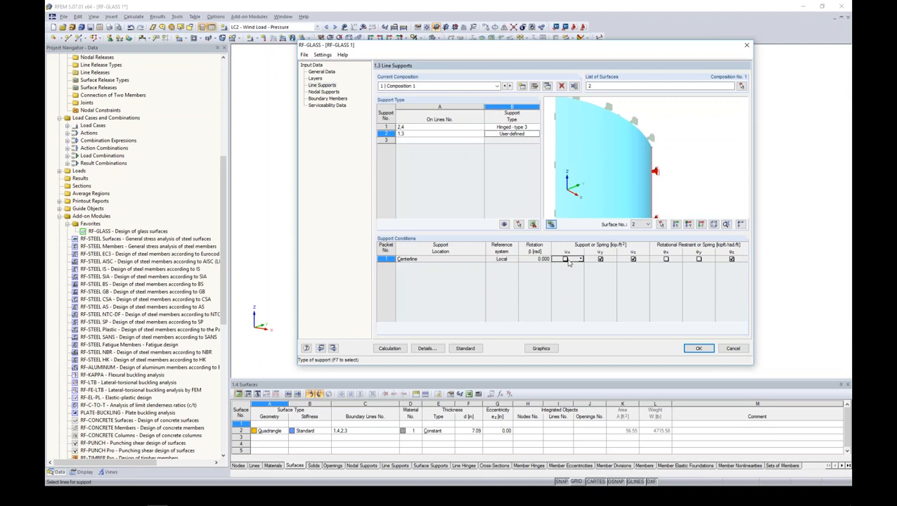
left_click(602, 259)
left_click(613, 259)
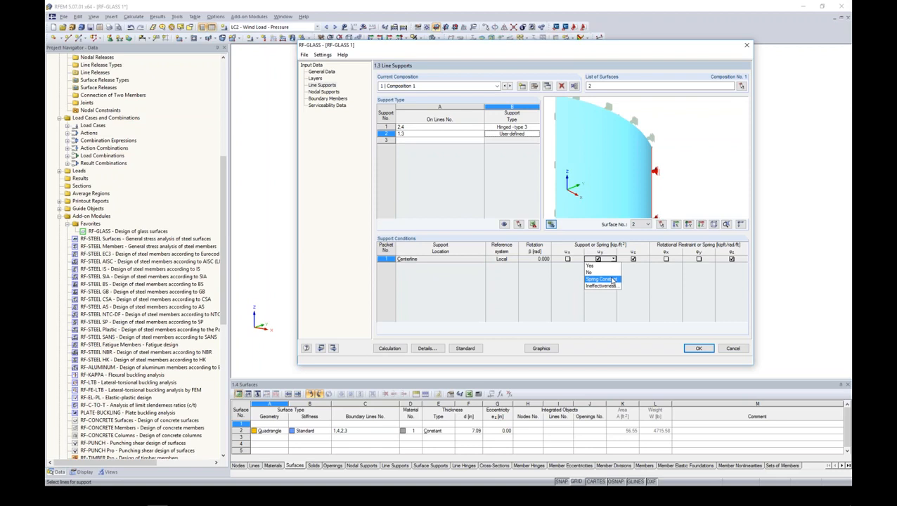
left_click(633, 276)
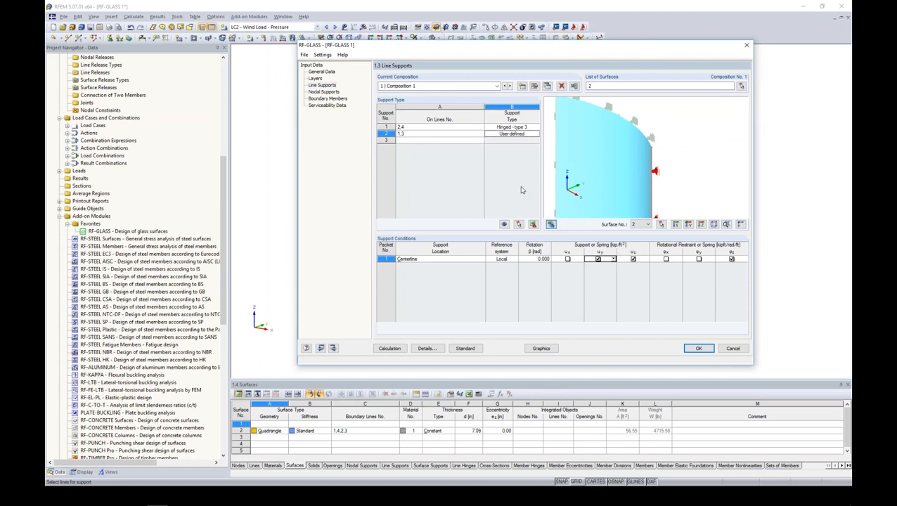
- Look over the nodal supports input and assign a boundary member to line 2, the curved upper edge of the glass
left_click(324, 94)
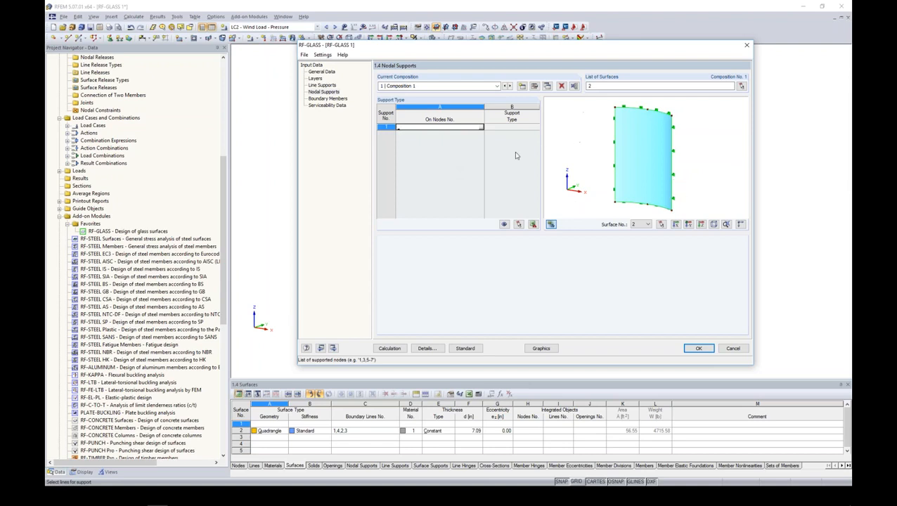
left_click(328, 99)
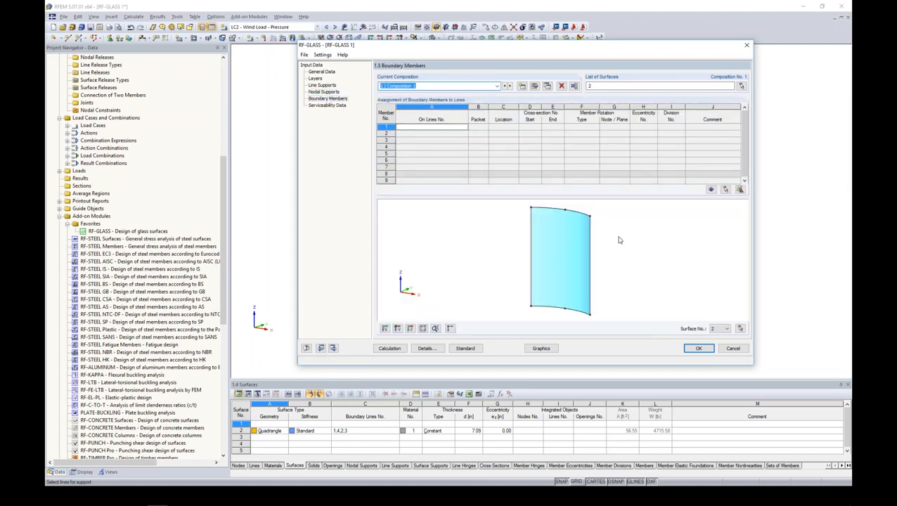
scroll(603, 242, "up", 3)
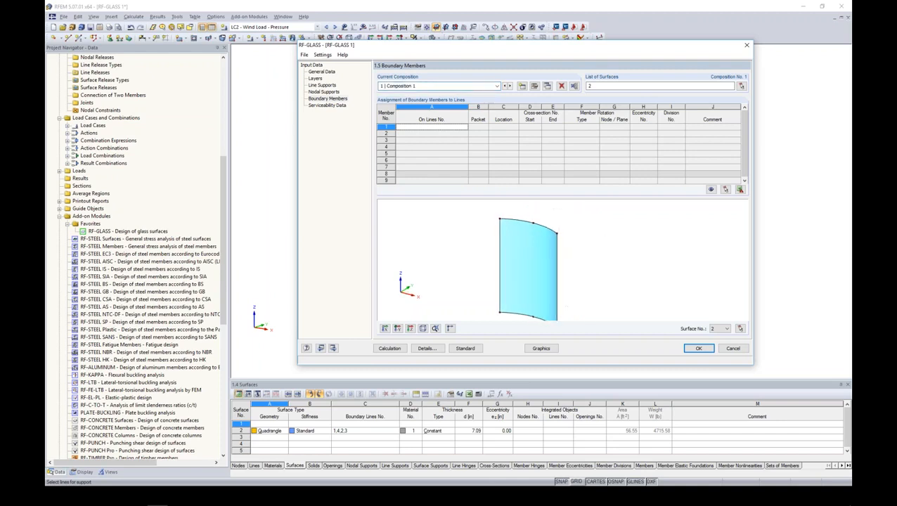
scroll(545, 232, "up", 1)
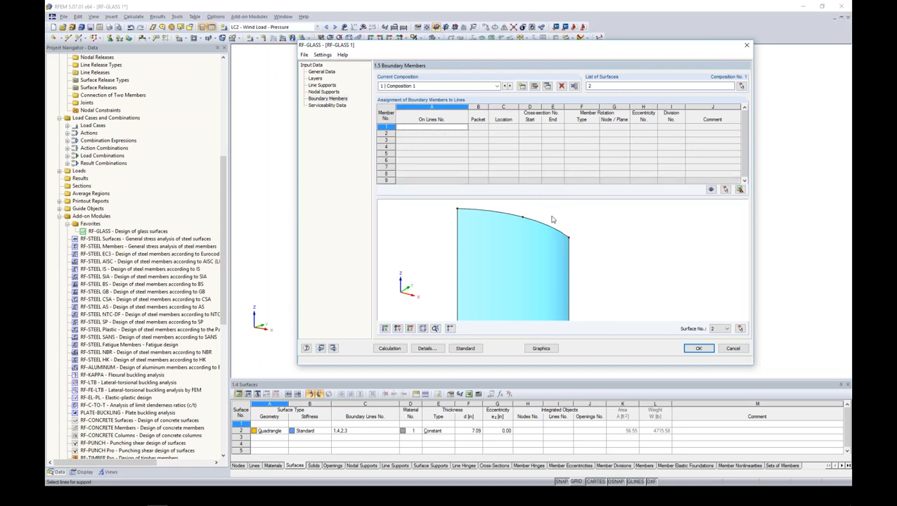
left_click(465, 127)
middle_click_drag(549, 118, 561, 193)
left_click(508, 123)
left_click(143, 82)
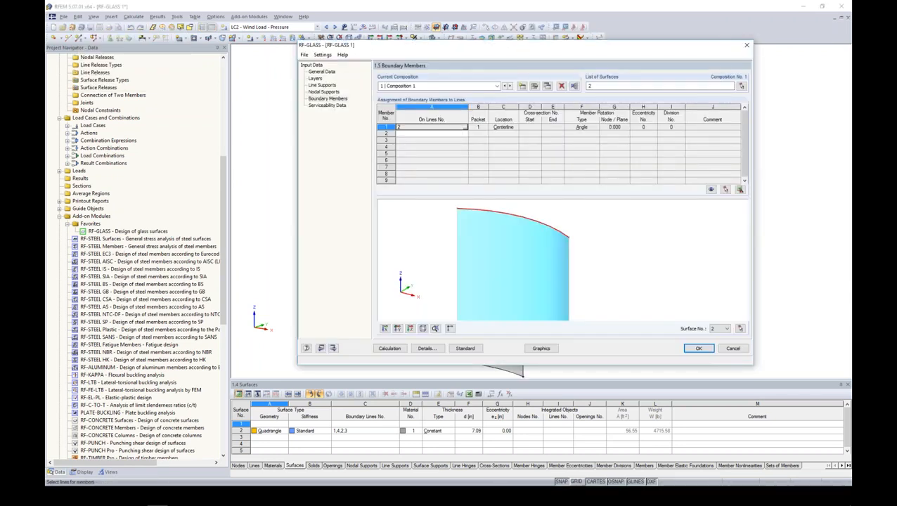
- Keep the boundary member's location at Centerline and open the cross-section library for its start cross-section
left_click(499, 128)
left_click(515, 127)
left_click(503, 134)
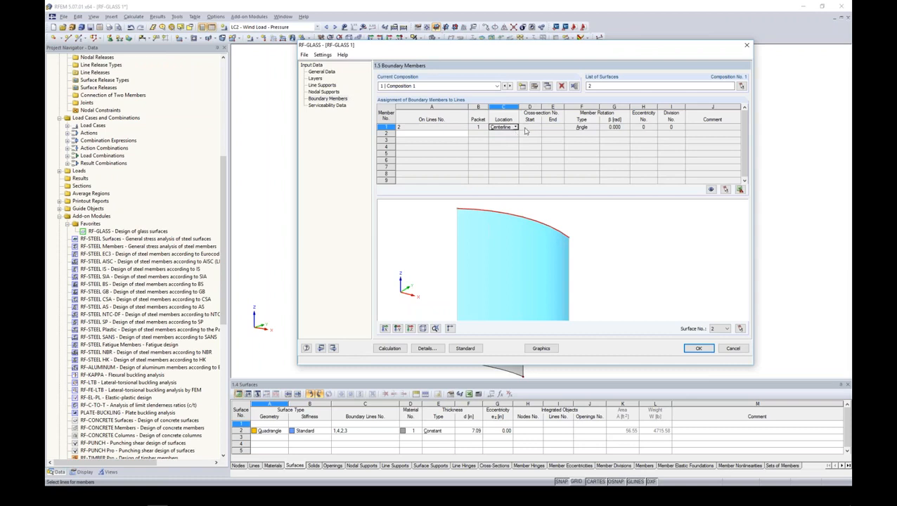
left_click(528, 128)
left_click(534, 128)
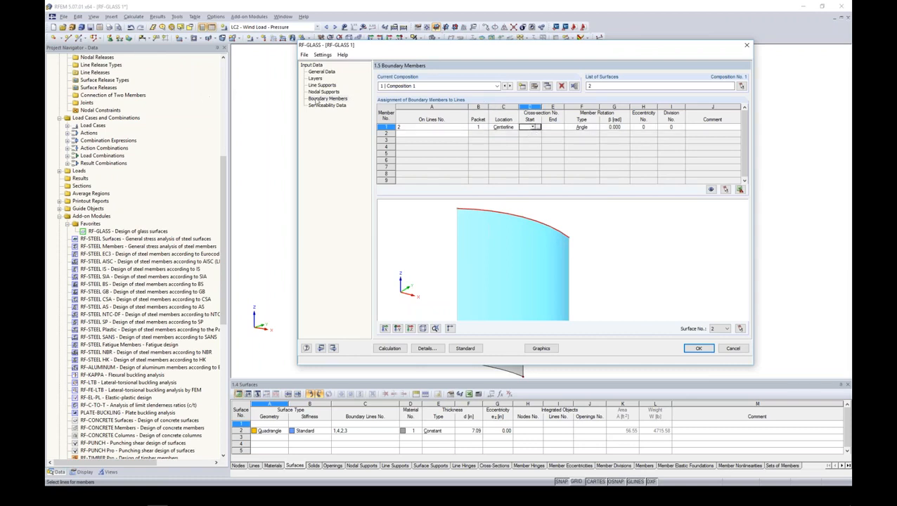
left_click(534, 128)
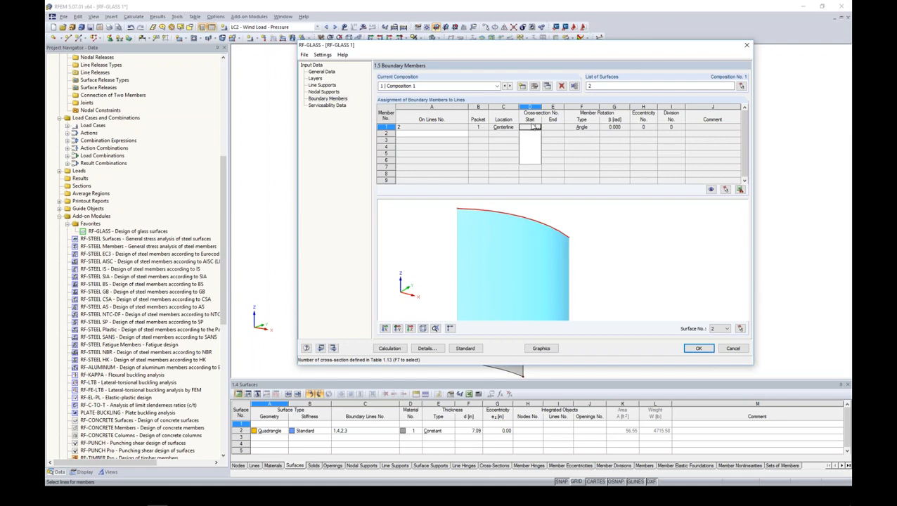
left_click(539, 129)
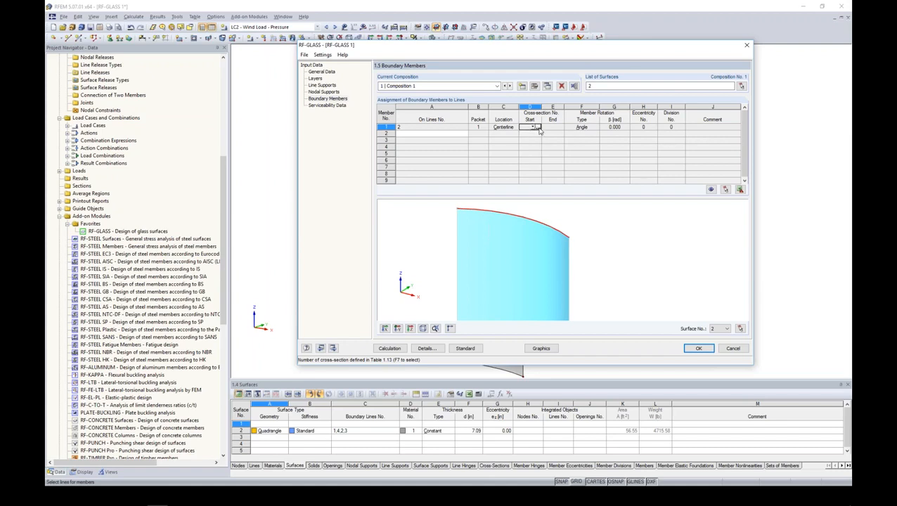
left_click(539, 129)
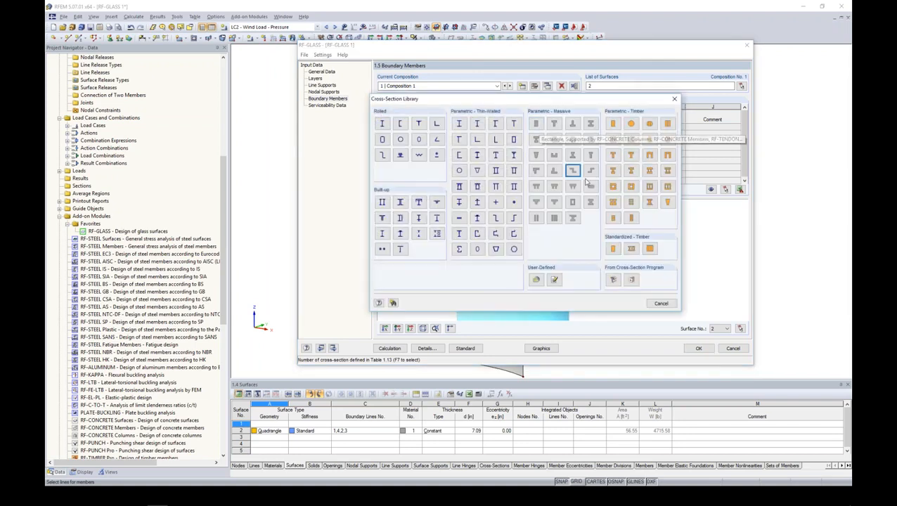
- Pick the rolled channel C 3x5 from the AISC 14 C table with the favorites group filter turned off
left_click(400, 124)
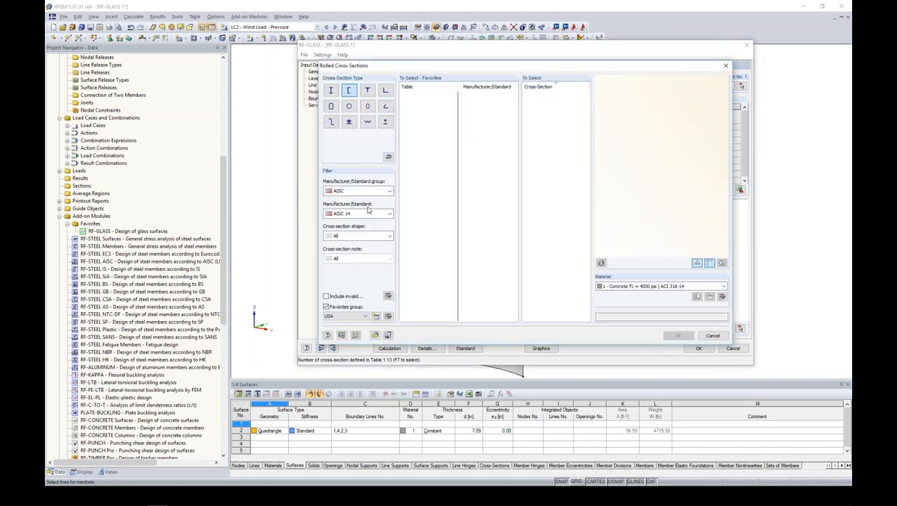
left_click(327, 307)
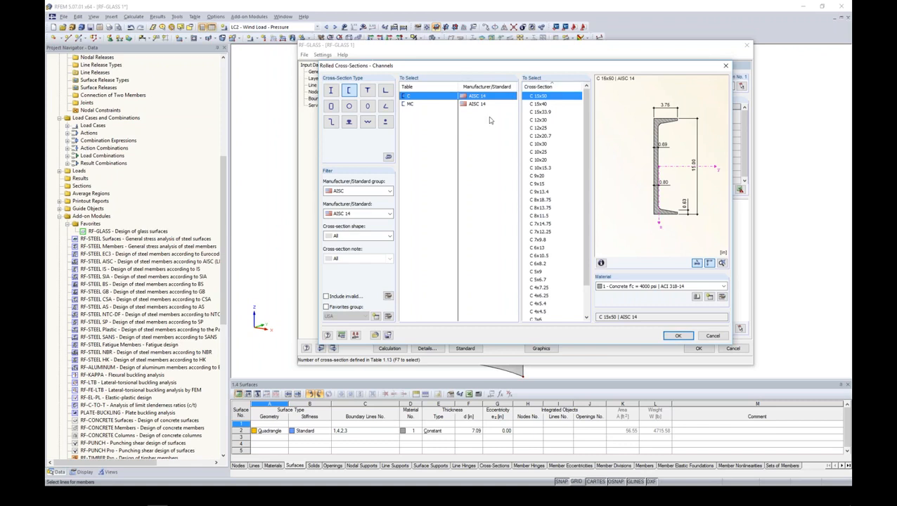
scroll(572, 211, "down", 2)
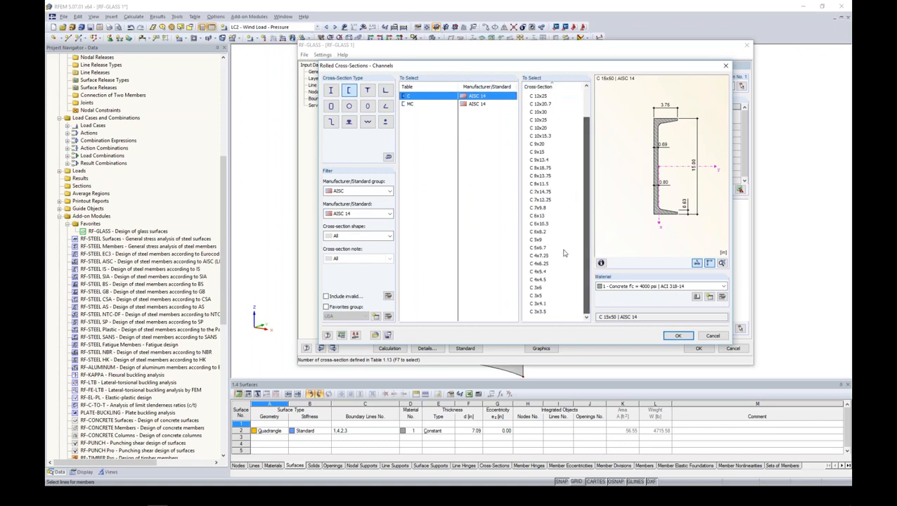
left_click(551, 295)
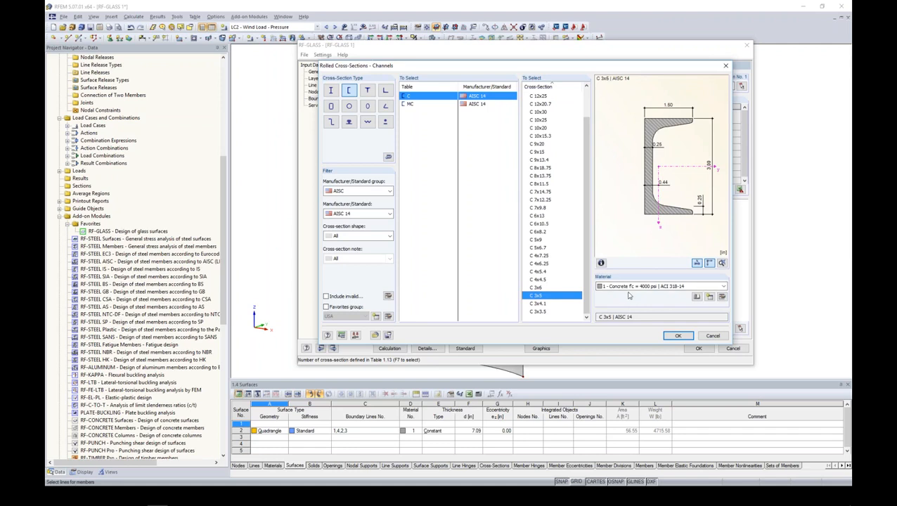
- Change material 1 to Aluminum 6063-T6 (Extrusions & Pipe) from the USA favorites of the Metal group and apply the channel section
left_click(721, 297)
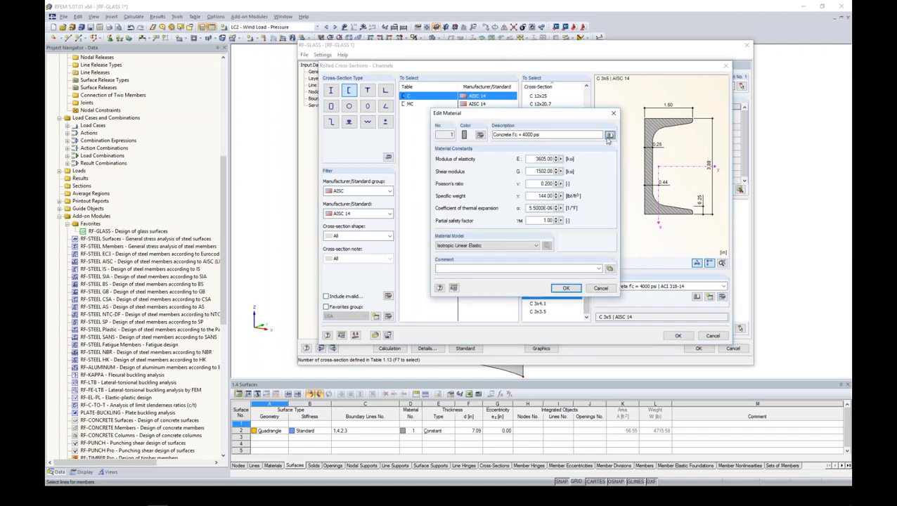
left_click(609, 136)
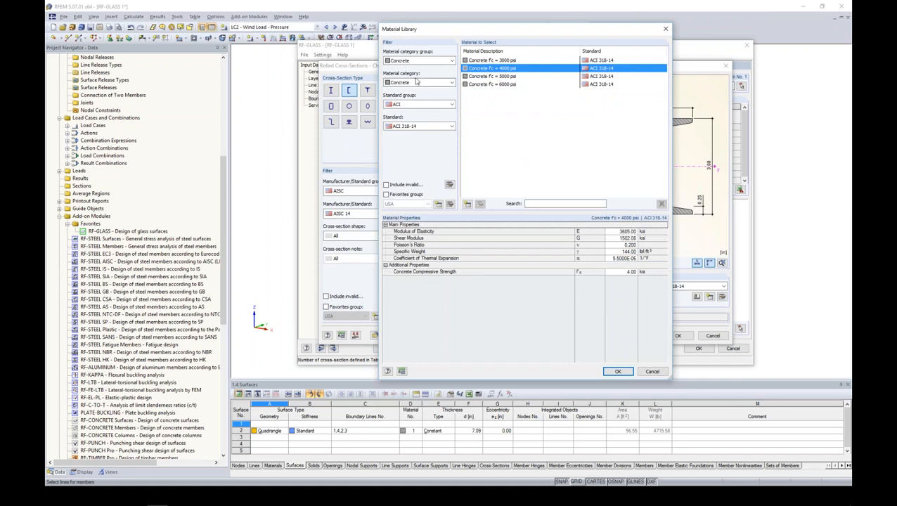
left_click(412, 61)
left_click(407, 75)
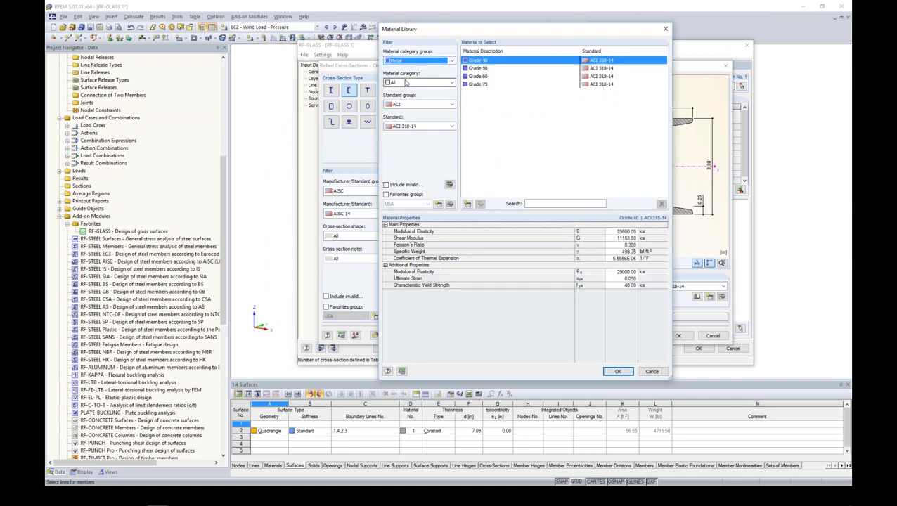
left_click(408, 82)
left_click(399, 109)
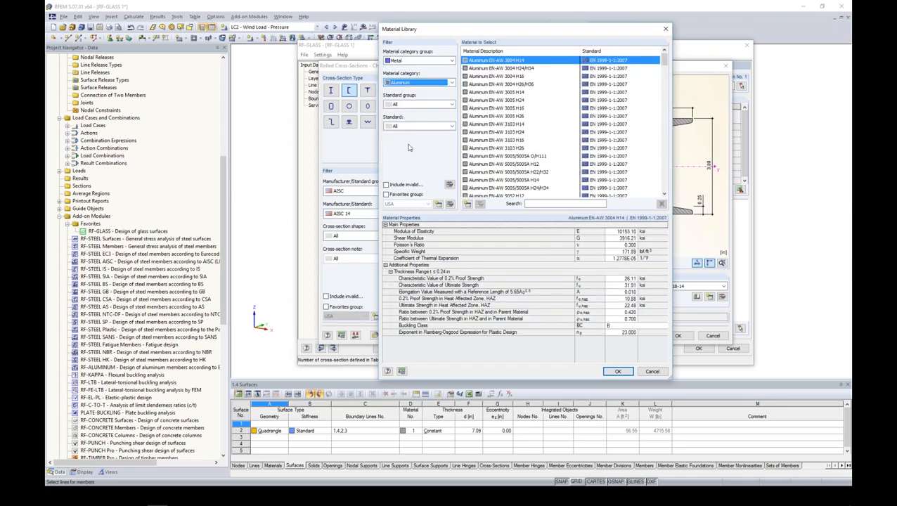
left_click(386, 194)
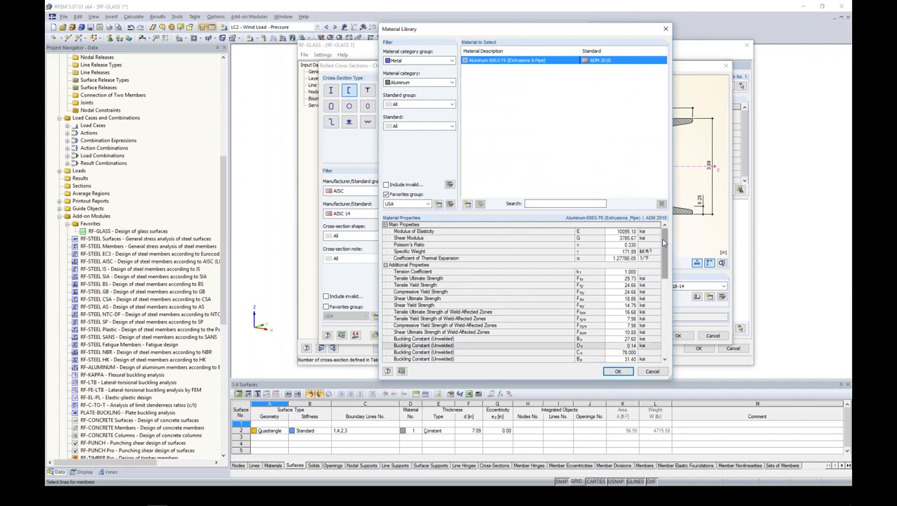
mouse_move(665, 259)
left_mouse_down()
mouse_move(662, 330)
mouse_move(663, 255)
left_mouse_up()
left_click(618, 371)
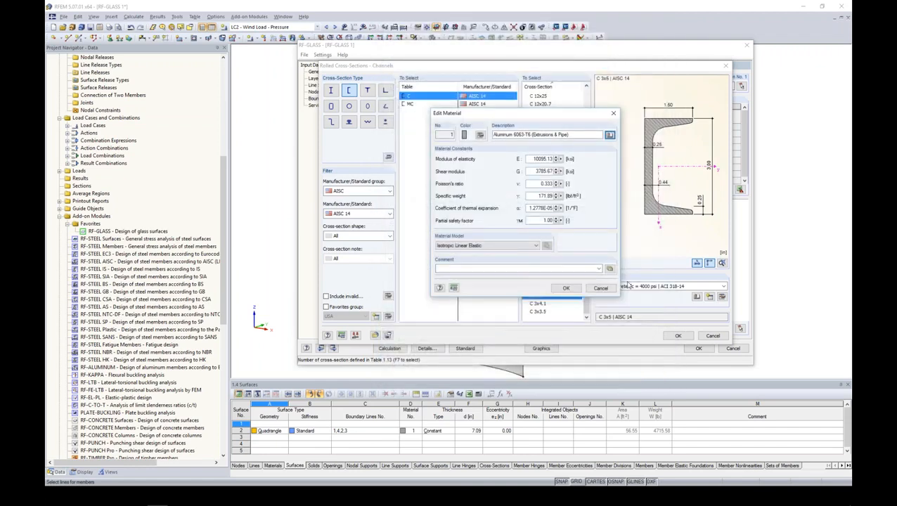
left_click(571, 291)
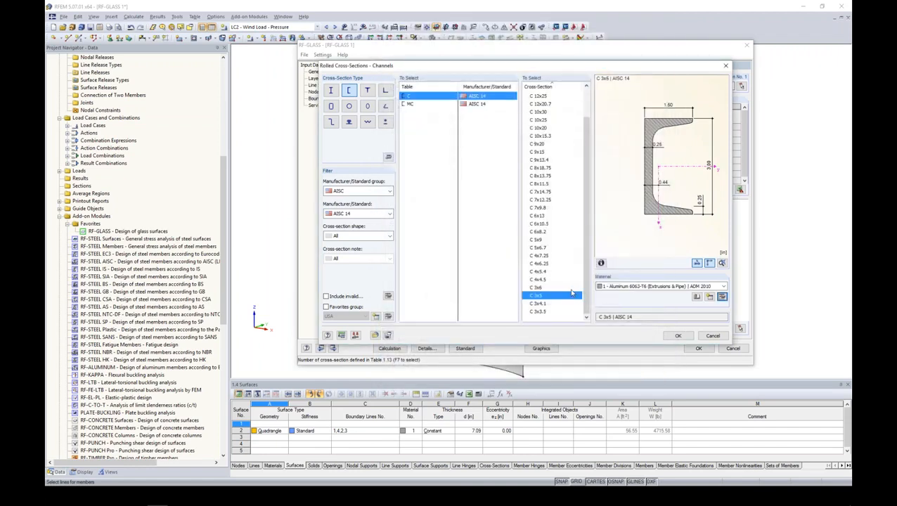
left_click(678, 335)
- Set the boundary member's rotation angle β to 20 rad and inspect the channel's orientation along the curved edge
scroll(601, 260, "up", 3)
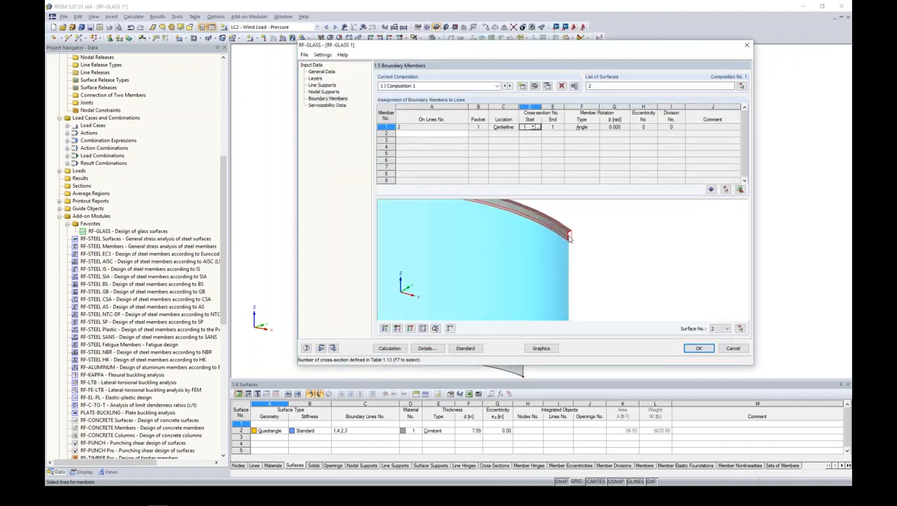
middle_click_drag(604, 266, 595, 247, "ctrl")
scroll(607, 238, "down", 1)
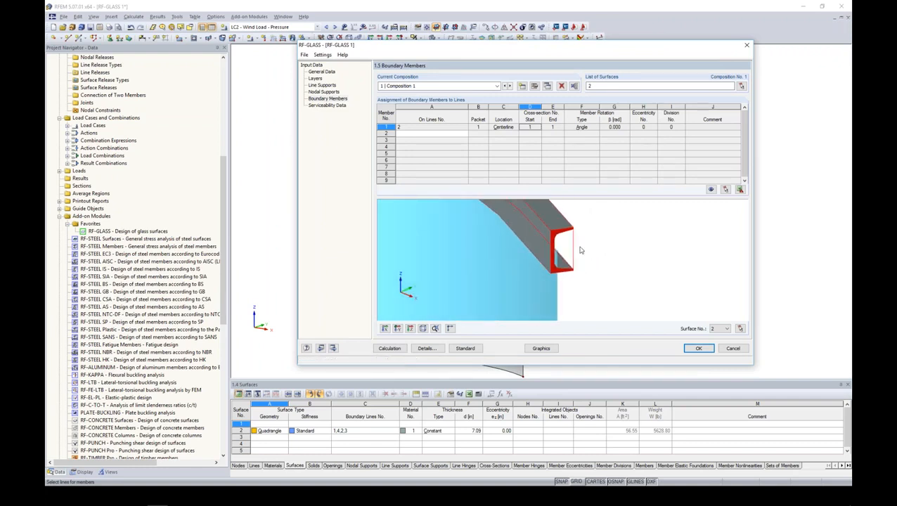
left_click(621, 126)
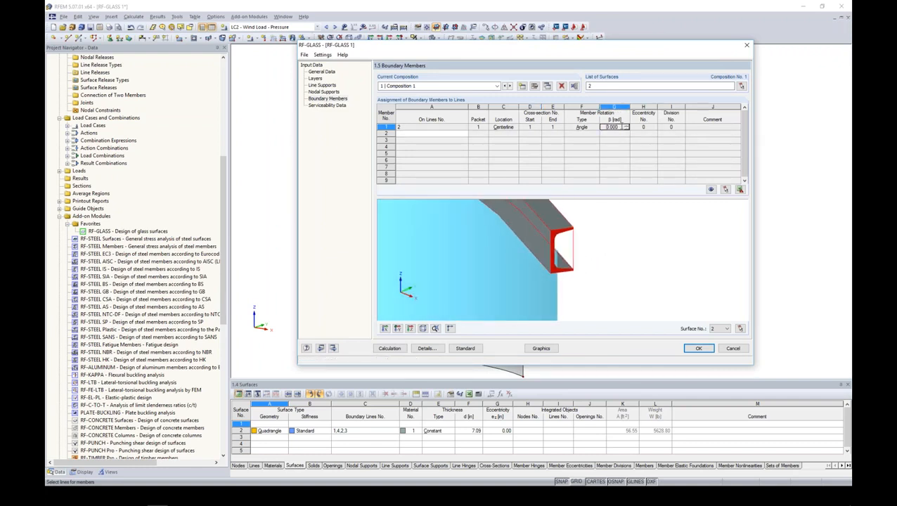
left_click(634, 127)
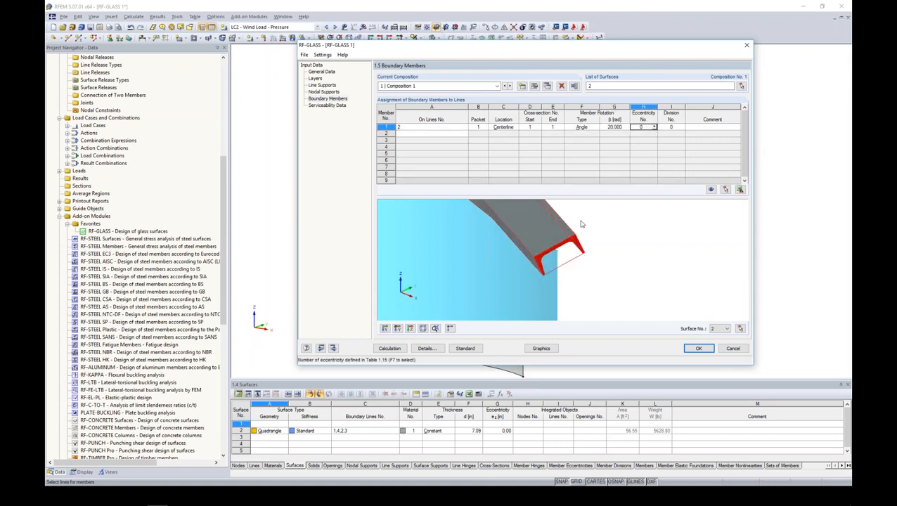
scroll(622, 247, "down", 1)
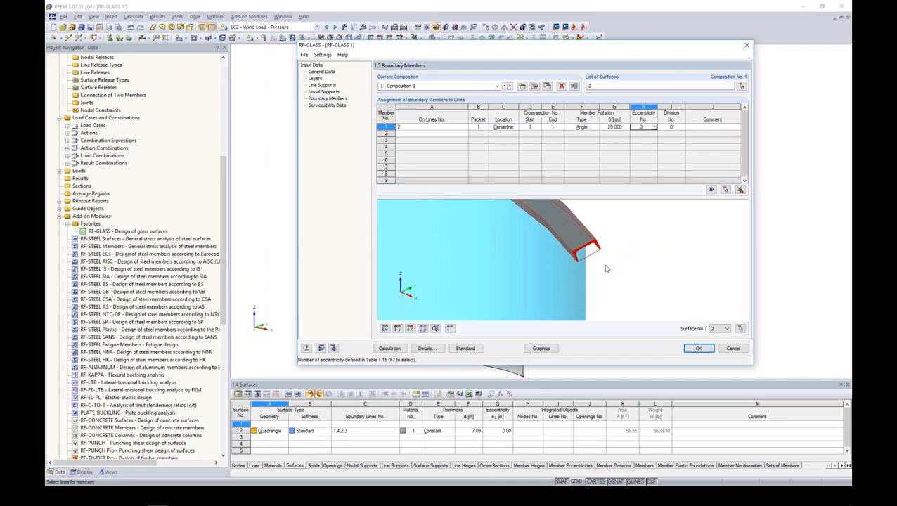
middle_click_drag(608, 260, 623, 283)
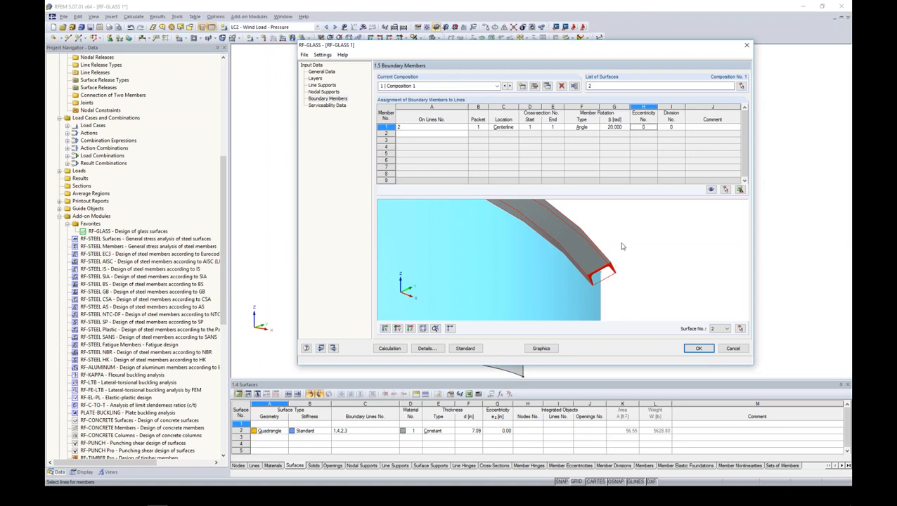
scroll(596, 262, "down", 2)
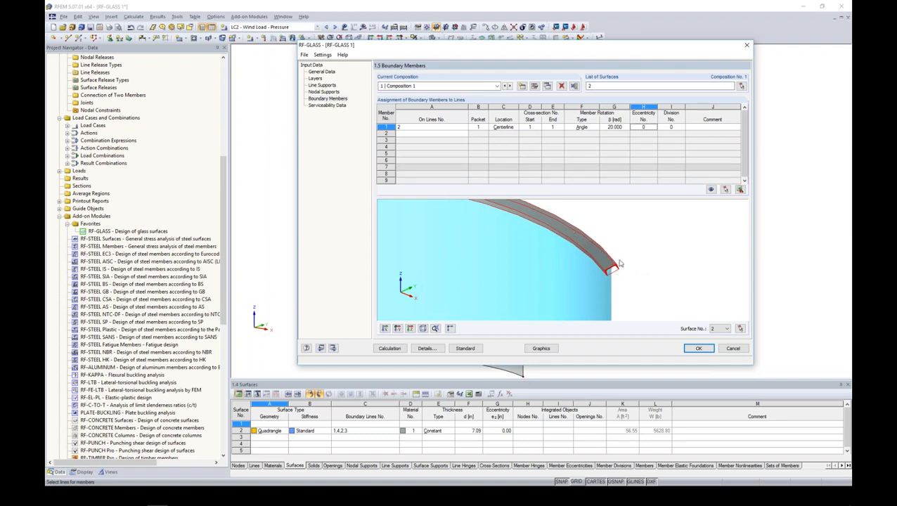
- Delete the boundary member assigned to line 2
left_click(389, 127)
right_click(389, 127)
left_click(441, 166)
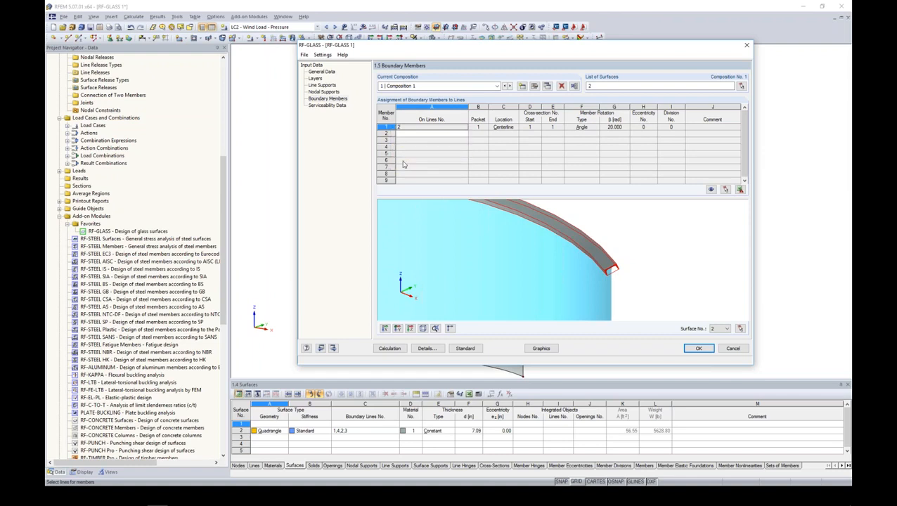
scroll(445, 138, "down", 2)
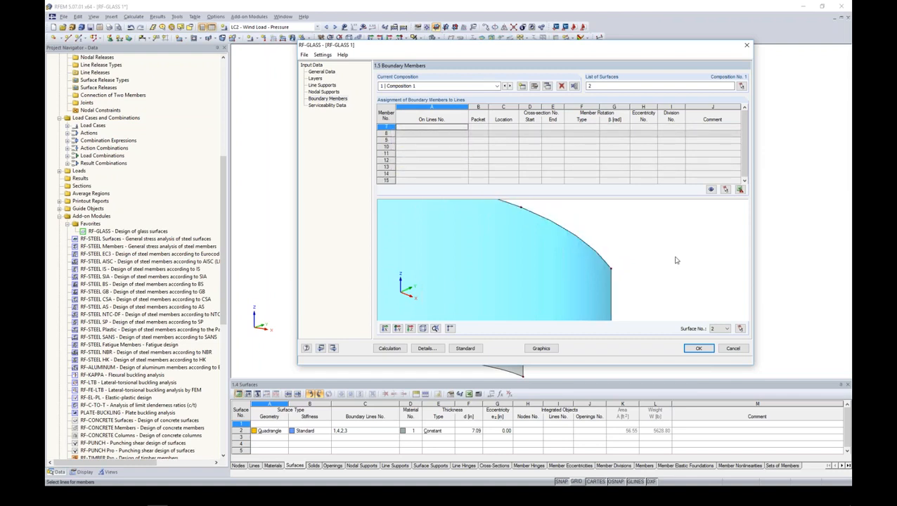
scroll(672, 259, "down", 2)
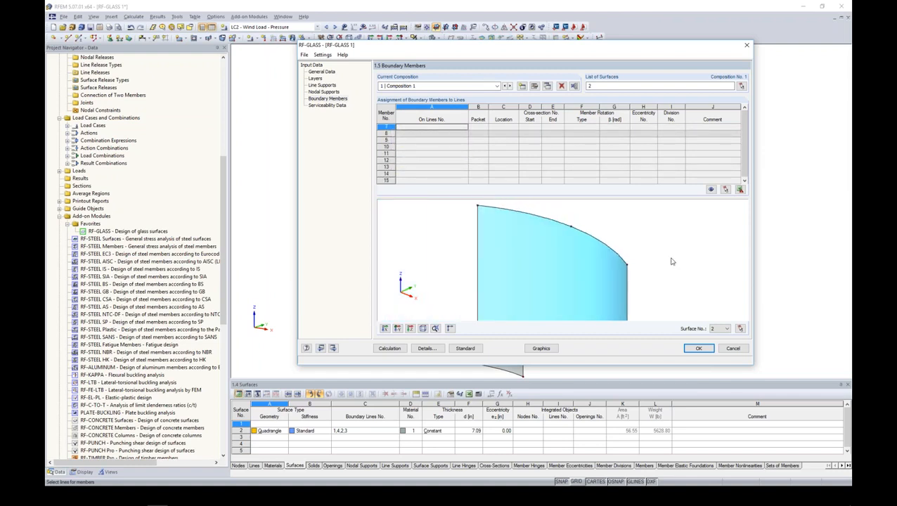
- Review the serviceability deflection limits for the characteristic, frequent and quasi-permanent combinations in the Ohne standard's settings
left_click(328, 105)
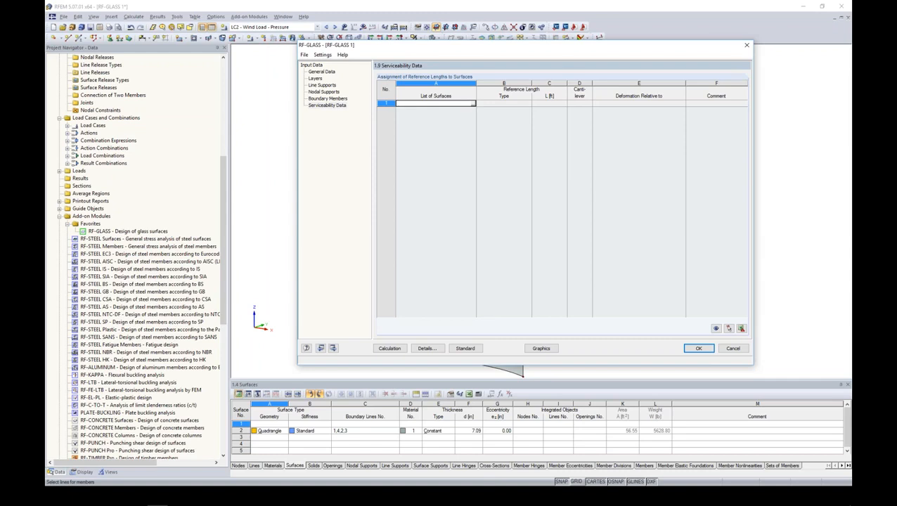
left_click(464, 349)
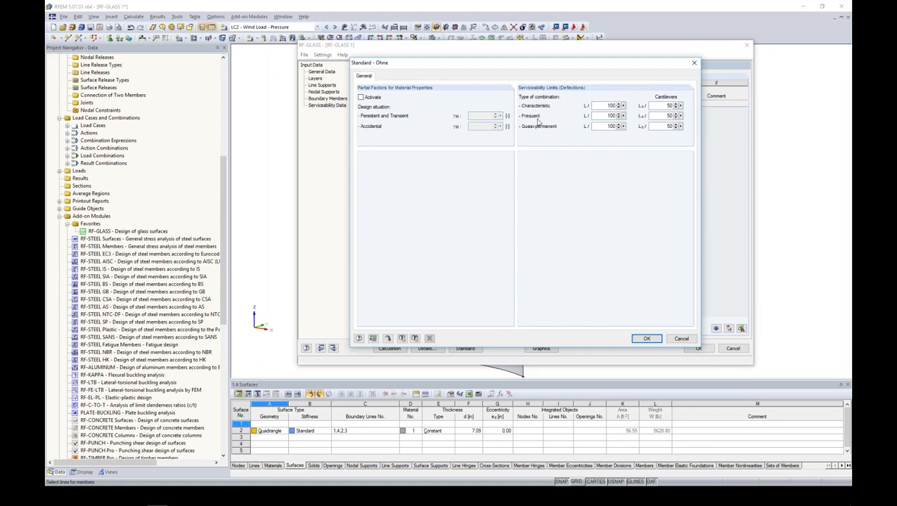
double_click(610, 115)
double_click(609, 126)
left_click(662, 105)
left_click(647, 338)
- Check the combination type options available for CO9 in the serviceability limit state design
left_click(325, 73)
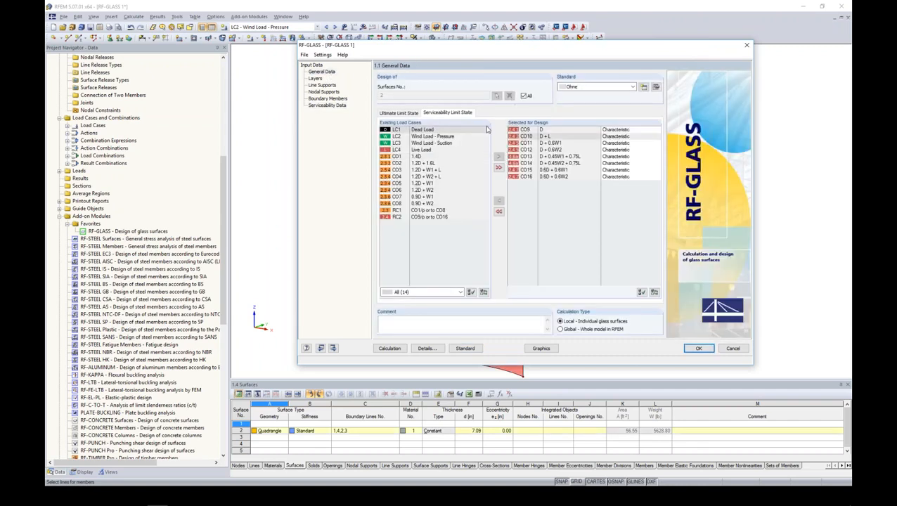
left_click(613, 131)
left_click(656, 130)
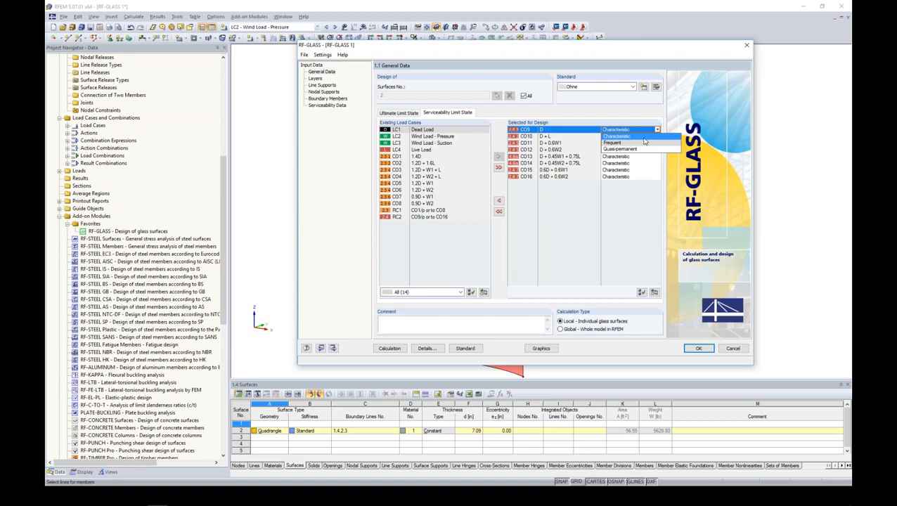
left_click(635, 114)
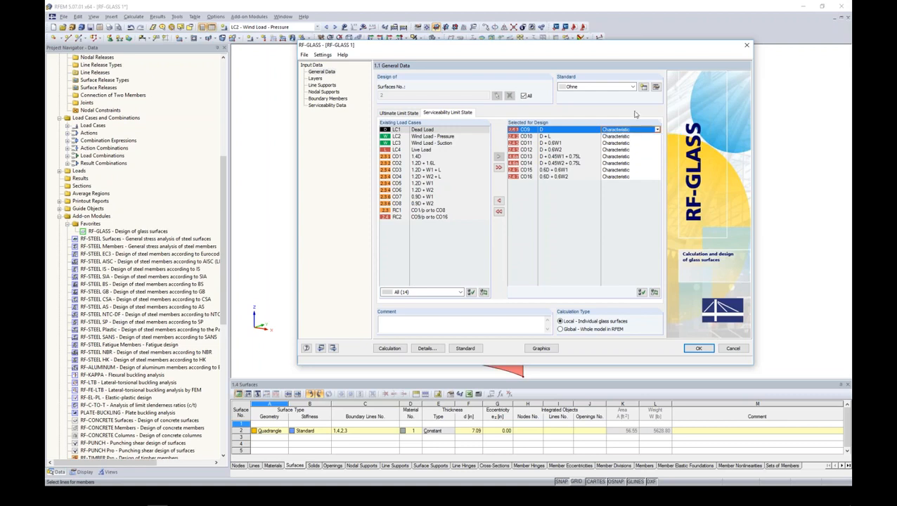
- Add surface 2 to the serviceability data with the minimum border line as its reference length type
left_click(327, 106)
left_click(471, 104)
left_click(471, 104)
left_click(411, 140)
left_click(142, 82)
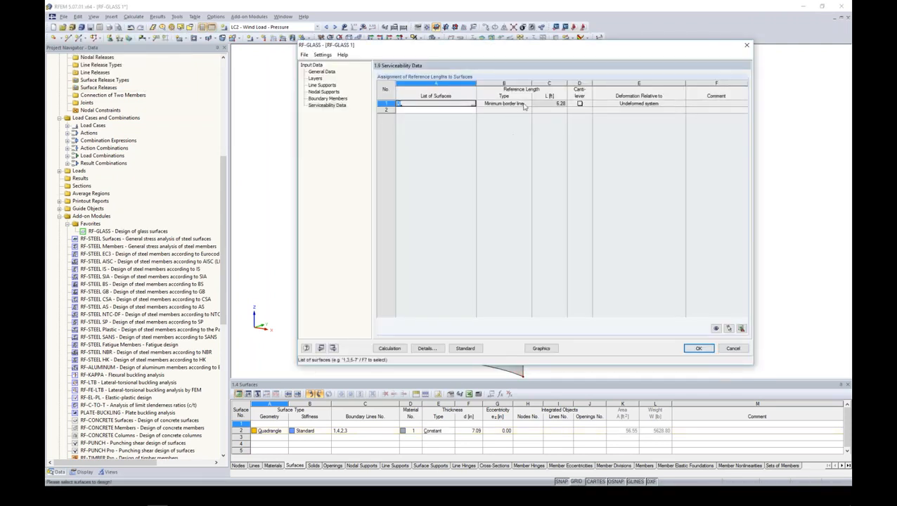
left_click(525, 104)
left_click(528, 104)
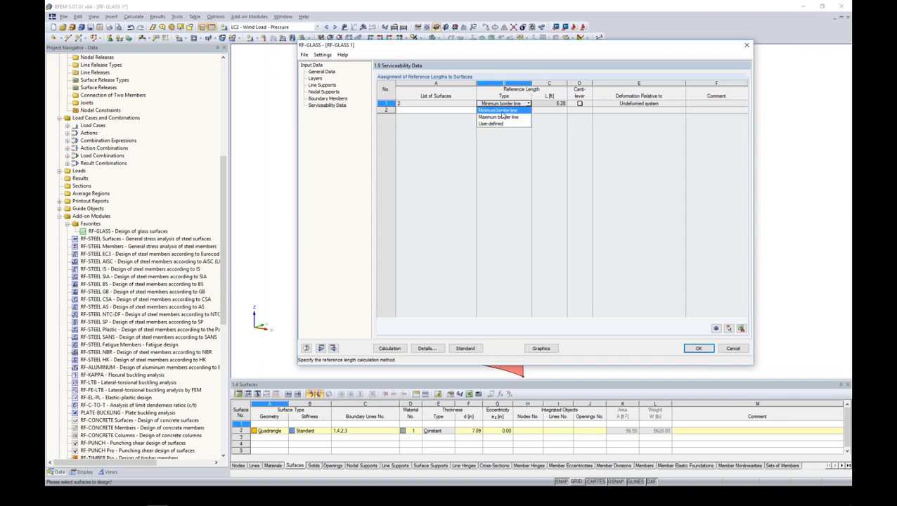
left_click(502, 113)
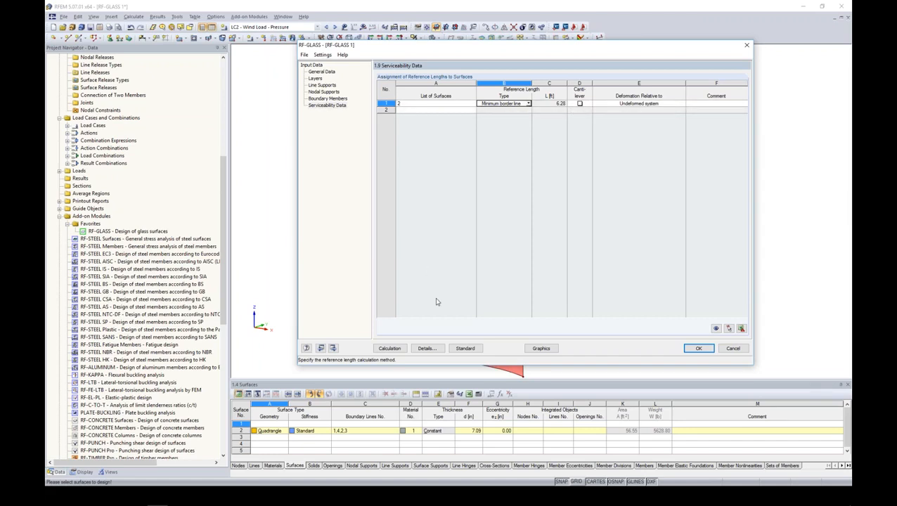
- Enable the 2.5 Line Support Reactions result window in the calculation details and run the RF-GLASS calculation
left_click(425, 349)
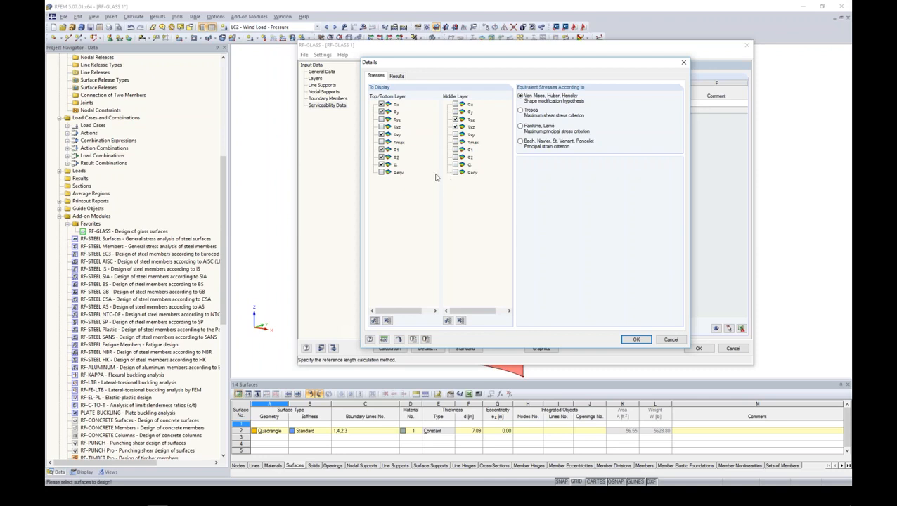
left_click(381, 104)
left_click(381, 112)
left_click(398, 75)
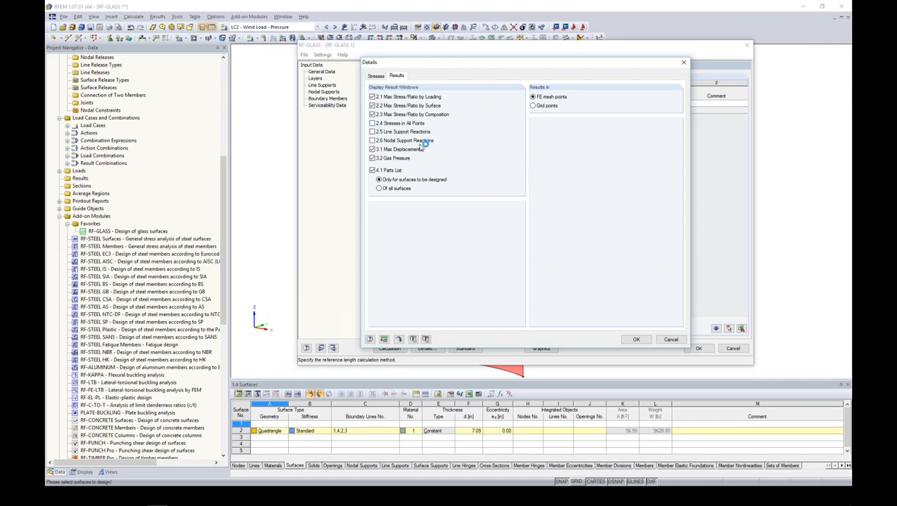
left_click(372, 131)
left_click(635, 340)
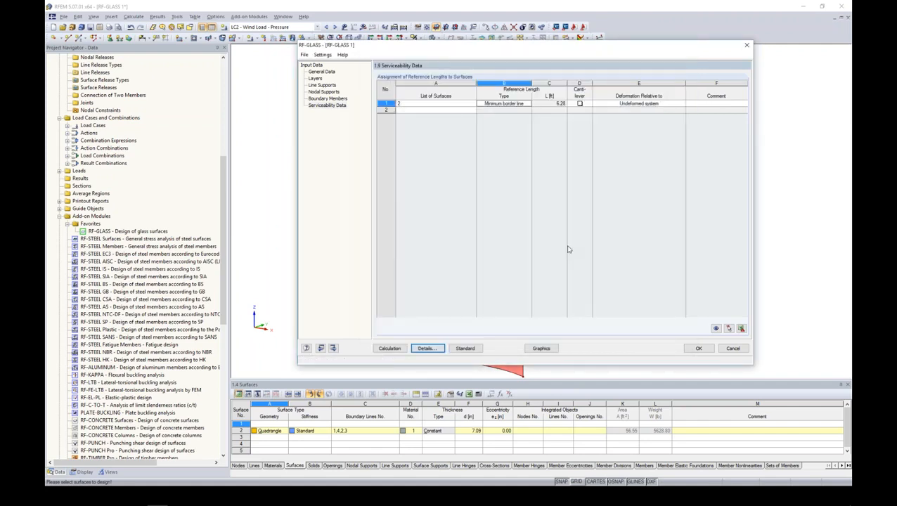
left_click(390, 348)
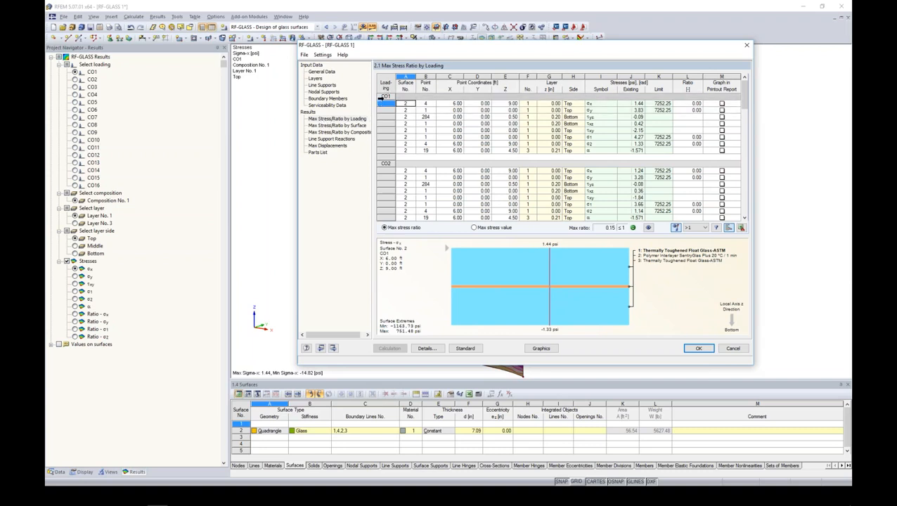
- Examine the maximum stress ratios by loading, by surface and by composition
left_click(390, 137)
scroll(398, 143, "down", 2)
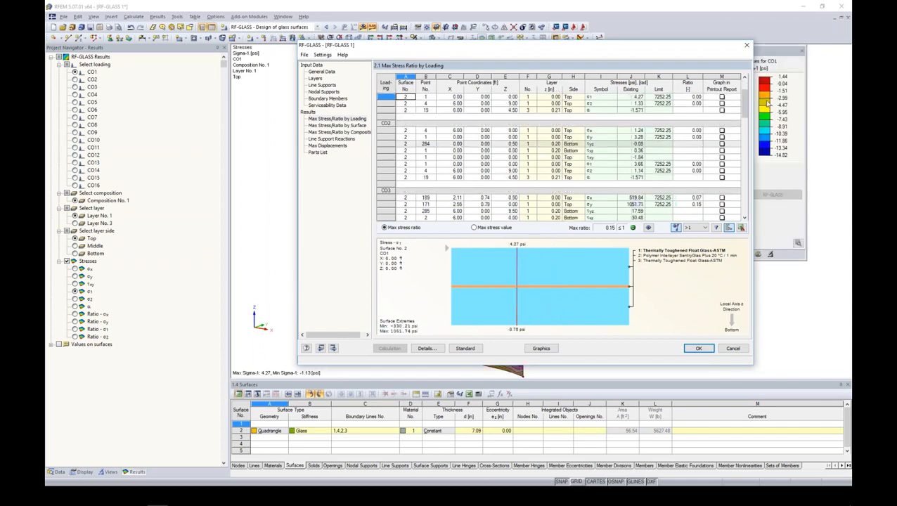
scroll(442, 179, "down", 5)
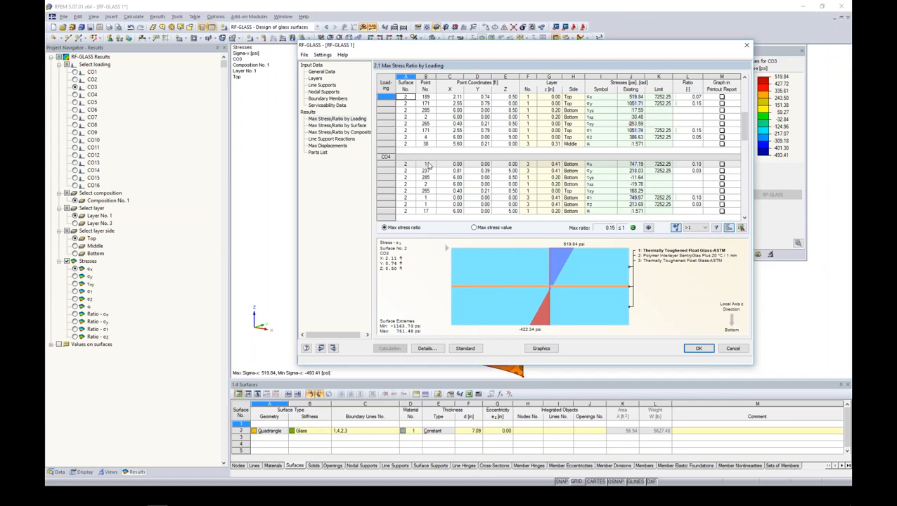
left_click(337, 125)
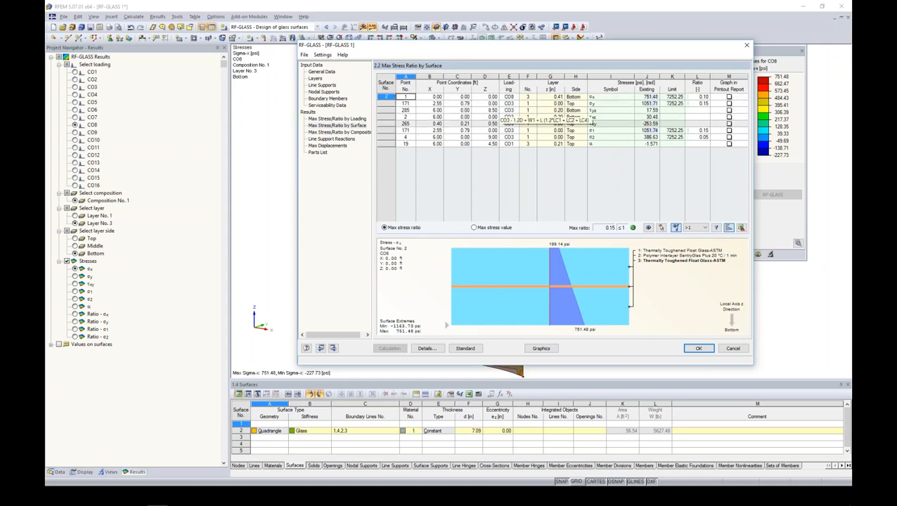
left_click(362, 134)
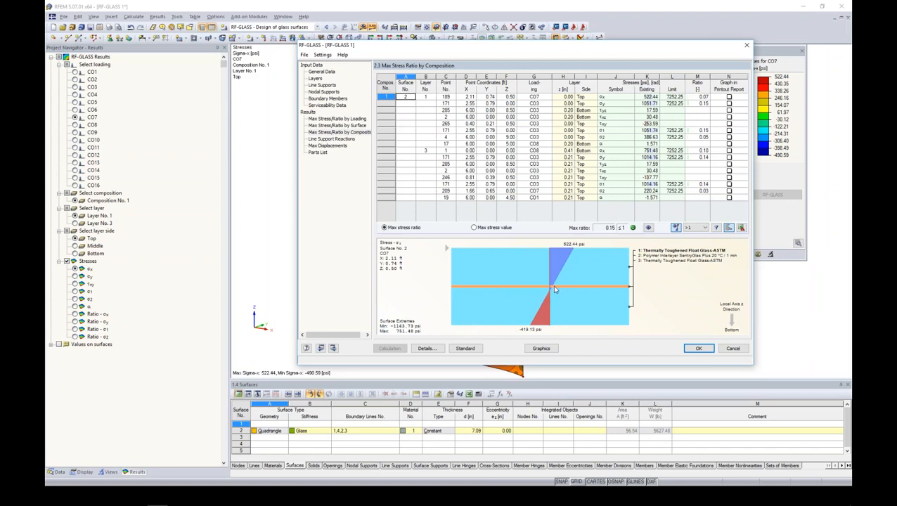
- Review the line support reactions, the maximum displacements and the parts list of the glass design
left_click(331, 139)
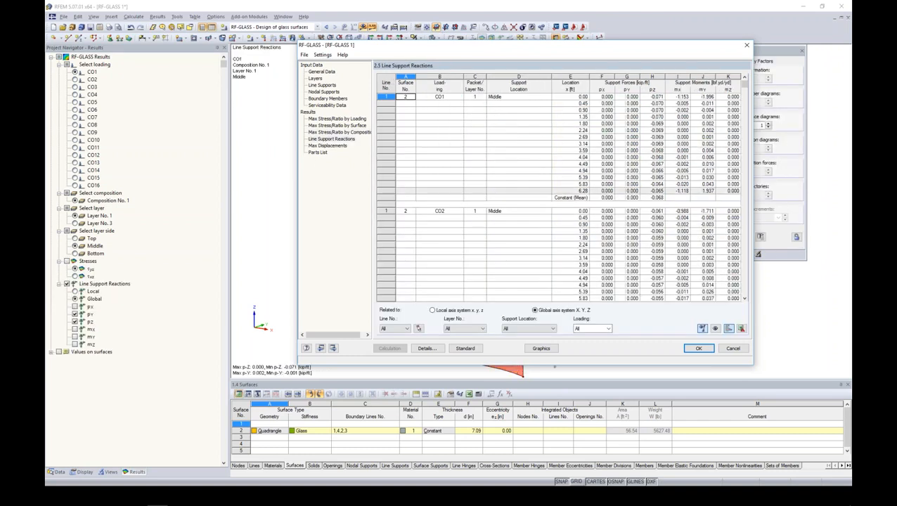
left_click(324, 145)
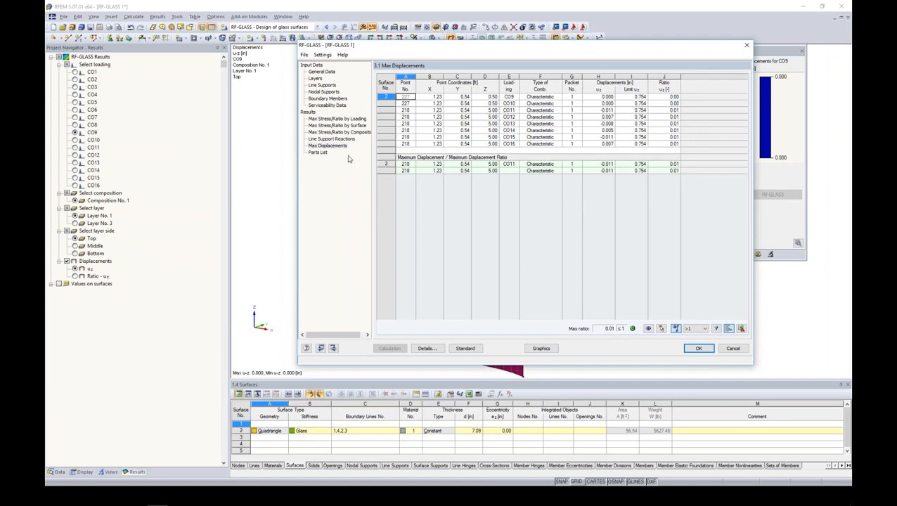
left_click(317, 152)
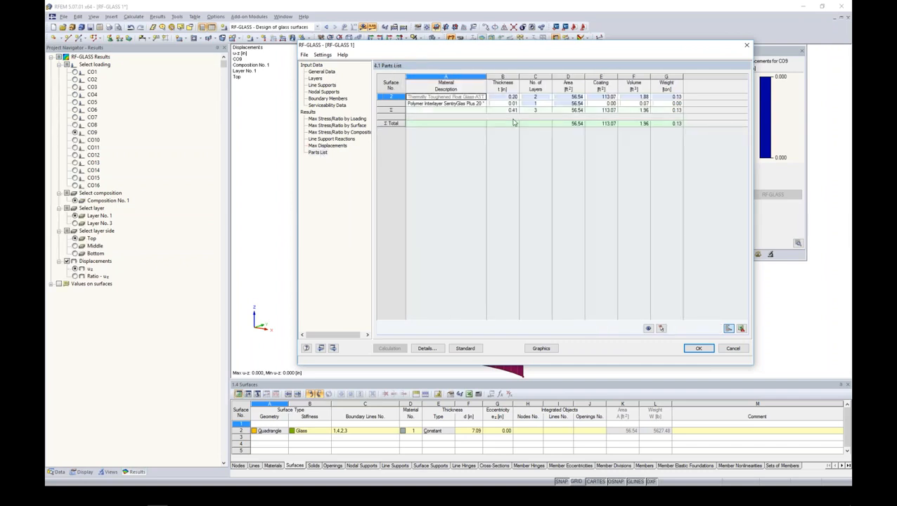
- Display the surface's maximum σx stress graphically on the model and turn on the smooth color transition
left_click(347, 125)
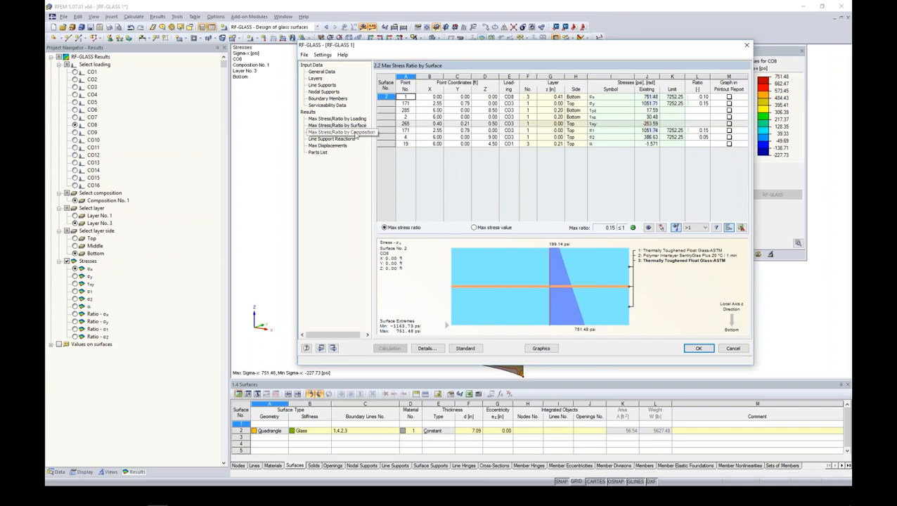
left_click(541, 349)
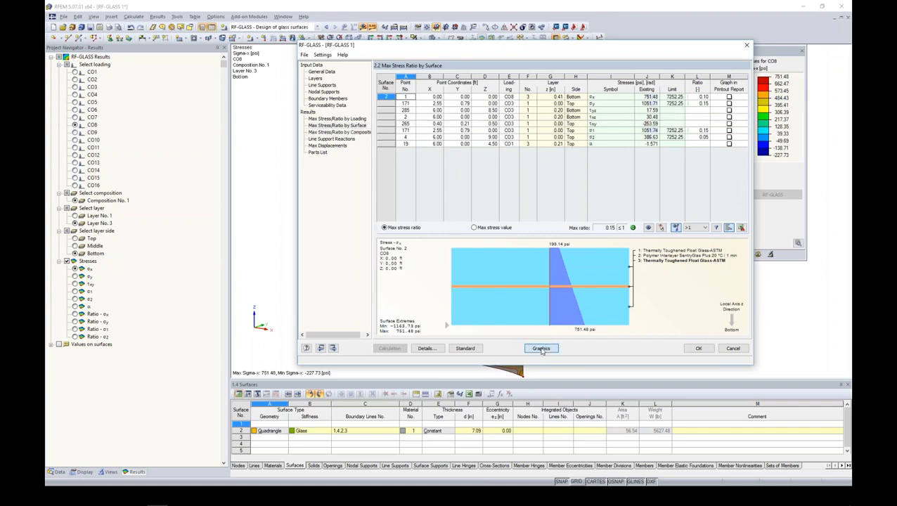
middle_click_drag(571, 248, 539, 205)
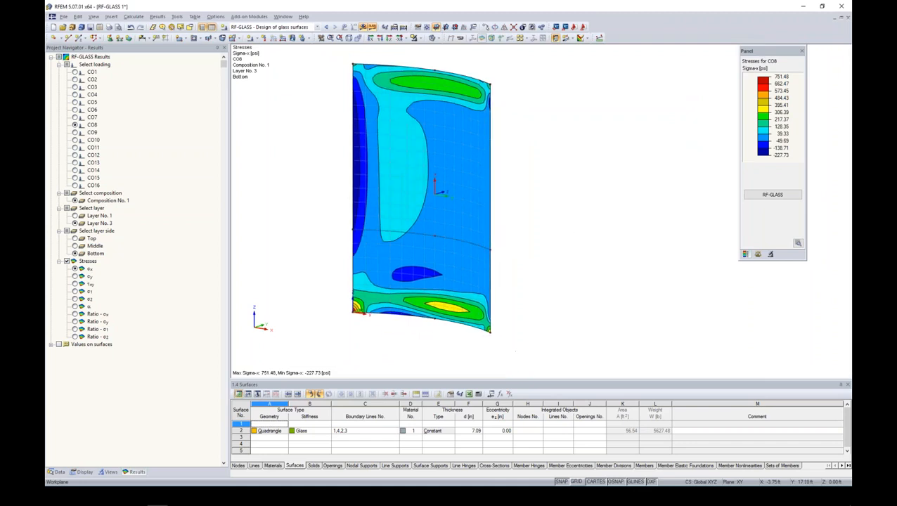
left_click(797, 242)
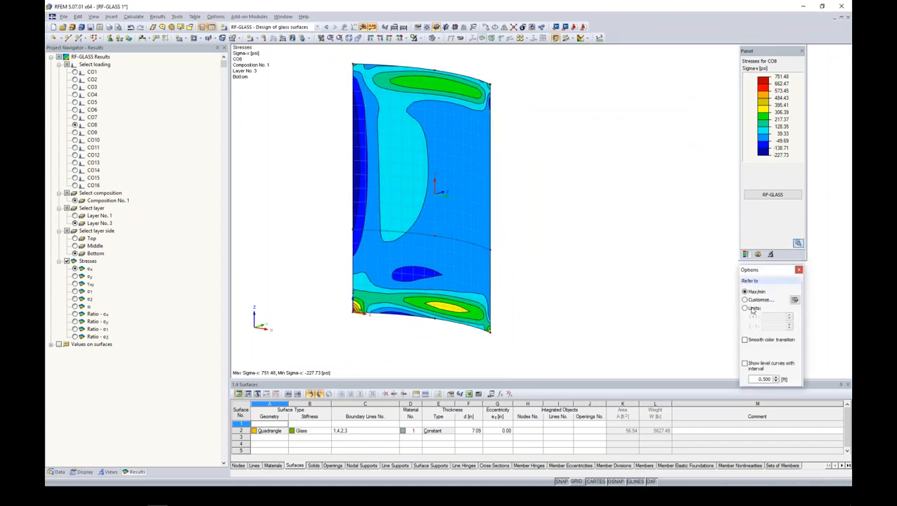
left_click(745, 341)
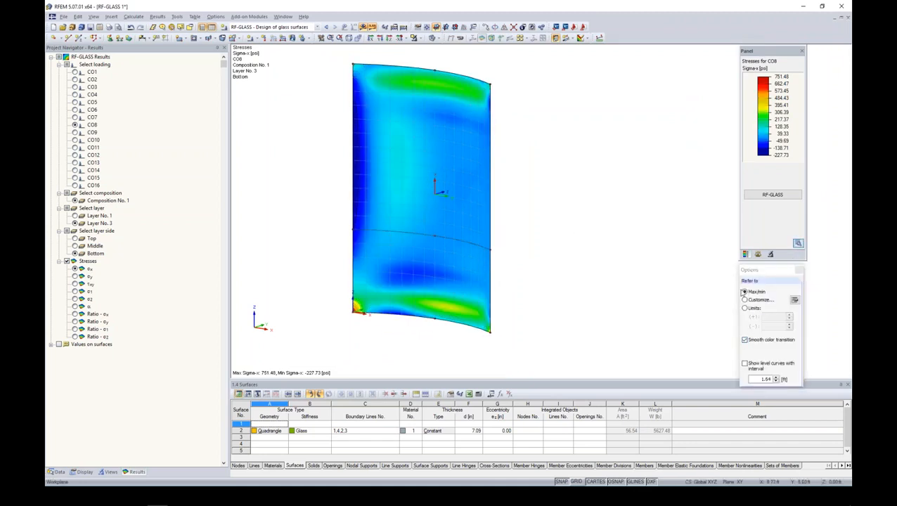
left_click(800, 270)
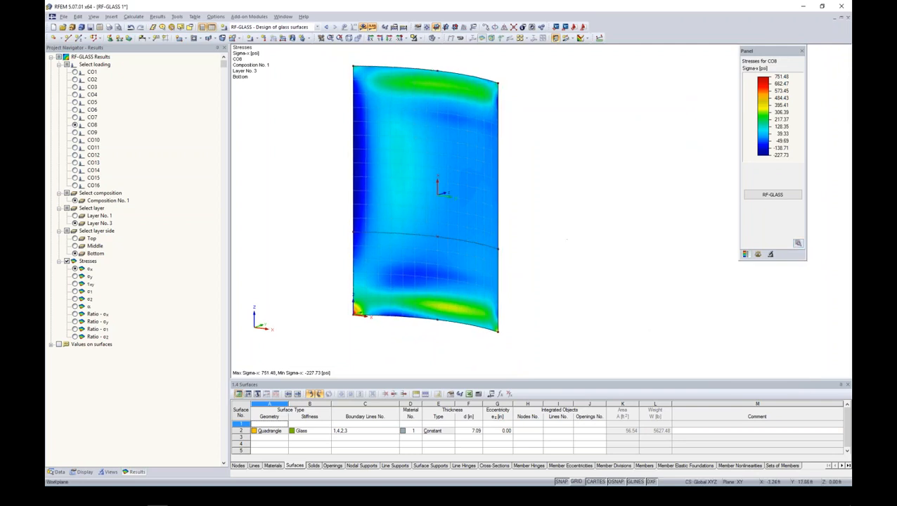
- Display the σy stresses with the RF-GLASS design case selected, and briefly reopen the RF-GLASS results window from the model view
left_click(74, 277)
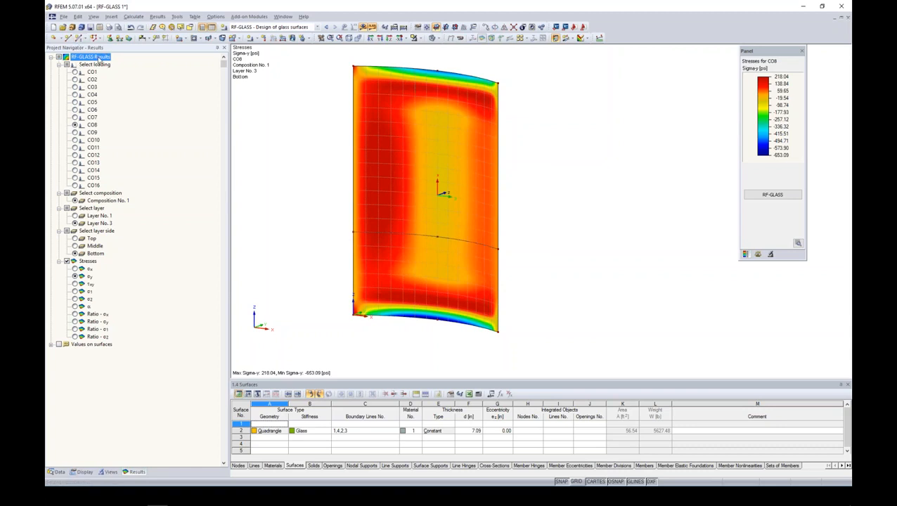
left_click(317, 27)
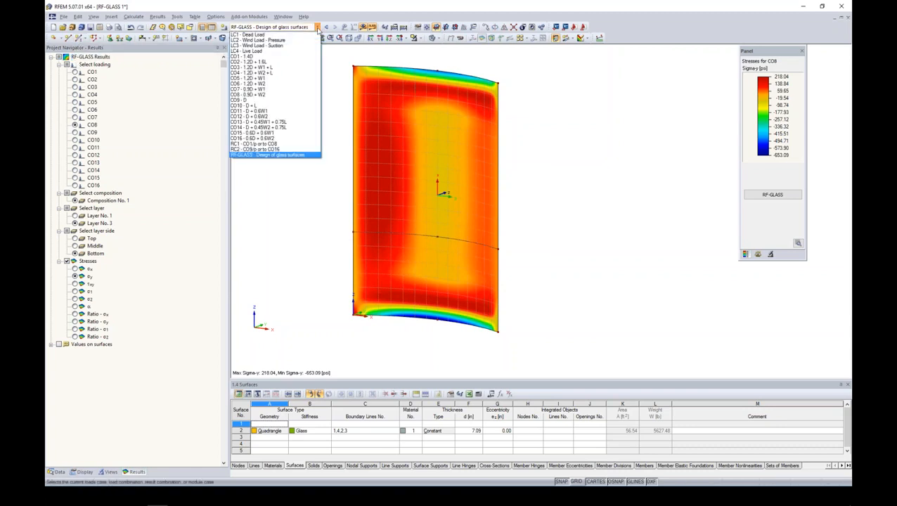
left_click(249, 155)
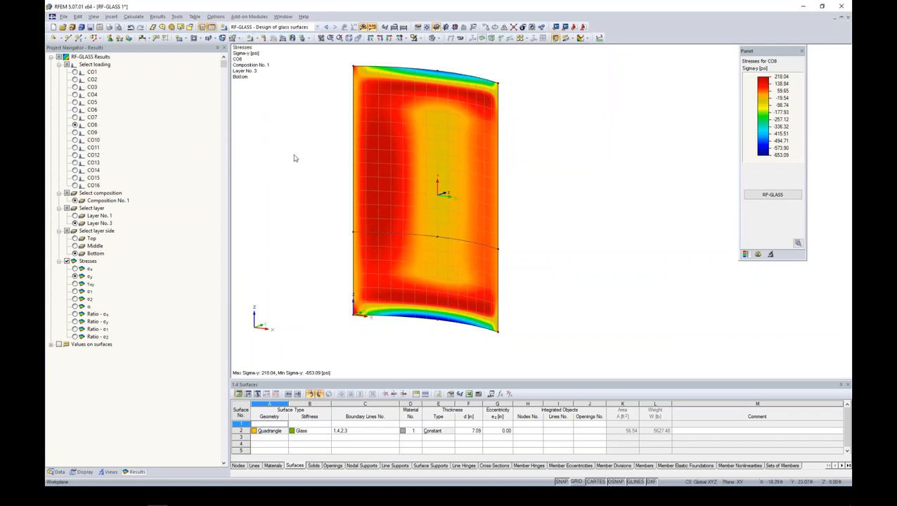
left_click(773, 195)
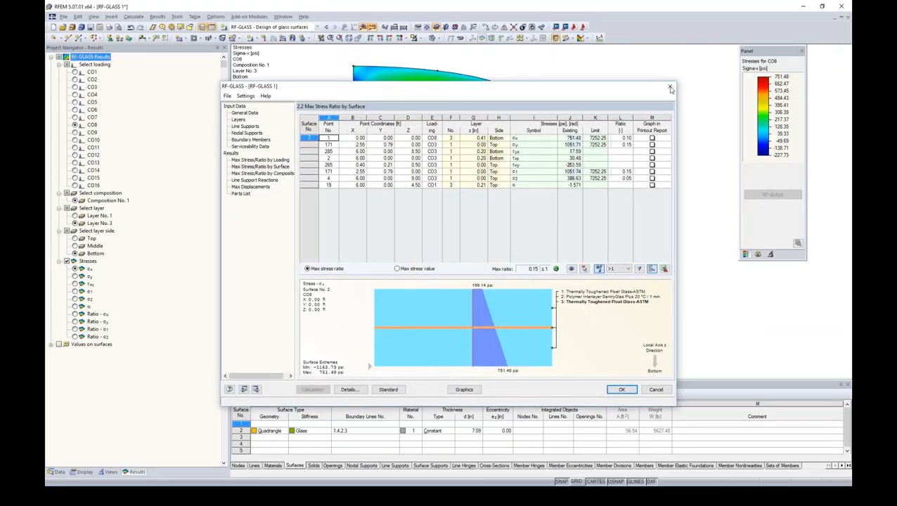
left_click(669, 87)
- View the σy, τxy, σ1, σ2 and α stress plots for CO8, finish on τxy and return to the project data tree
left_click(74, 276)
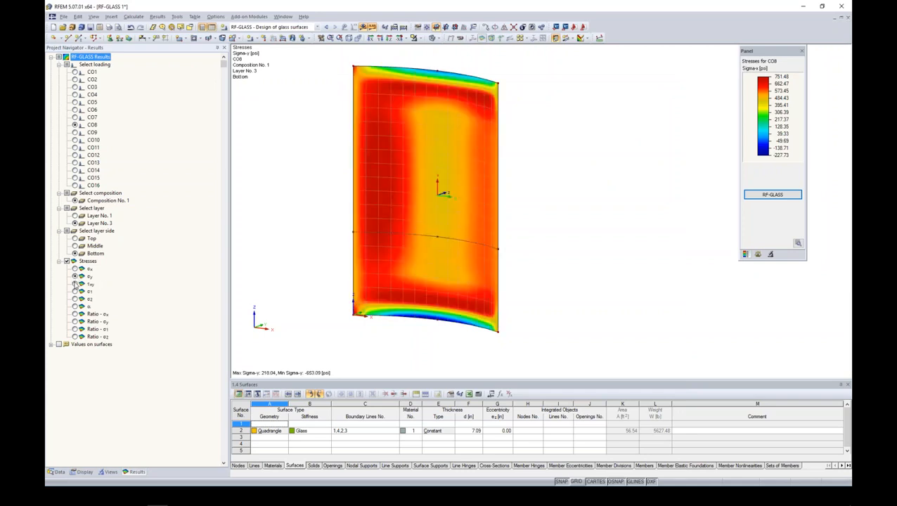
left_click(74, 284)
left_click(74, 291)
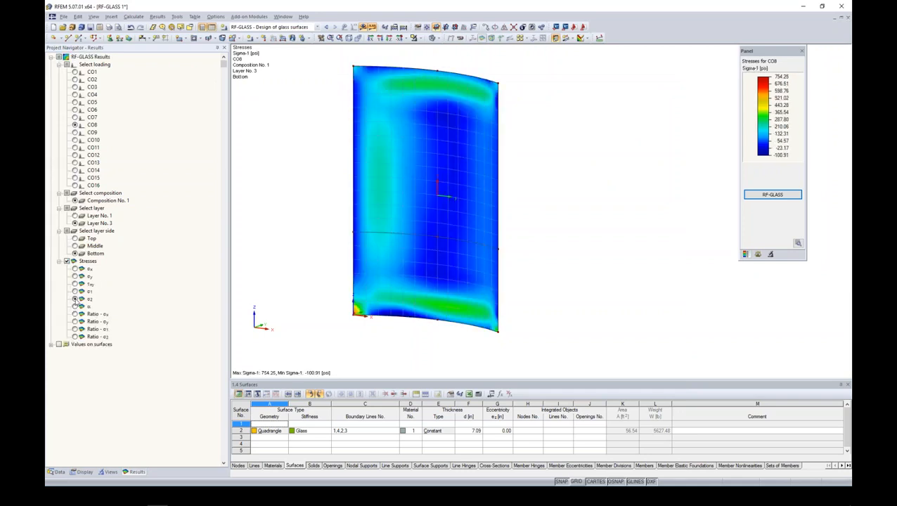
left_click(75, 299)
left_click(76, 306)
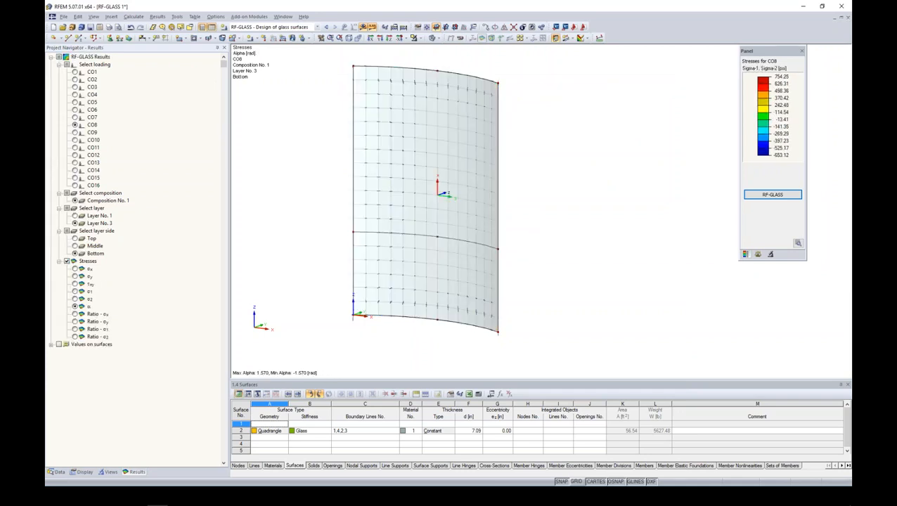
left_click(75, 284)
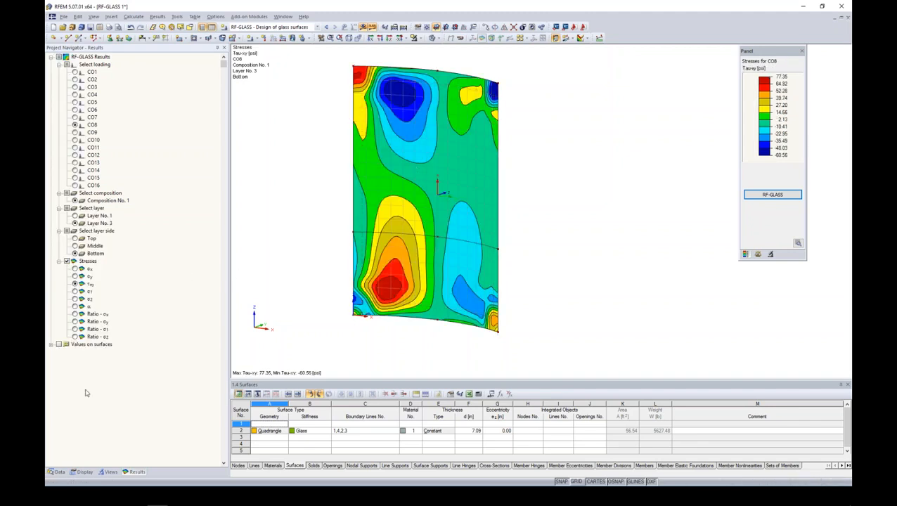
left_click(59, 472)
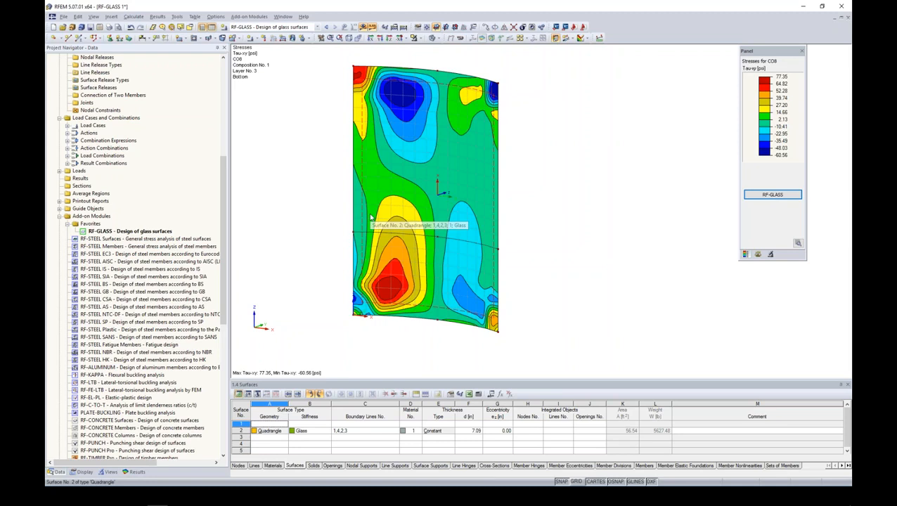
middle_click_drag(542, 251, 514, 260, "ctrl")
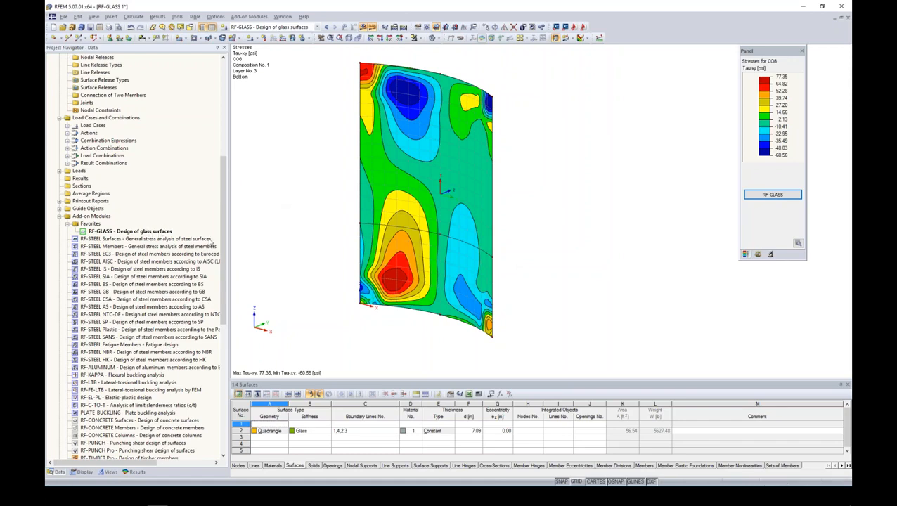
- Save the model and delete all data of the RF-GLASS add-on module
left_click_drag(221, 242, 225, 193)
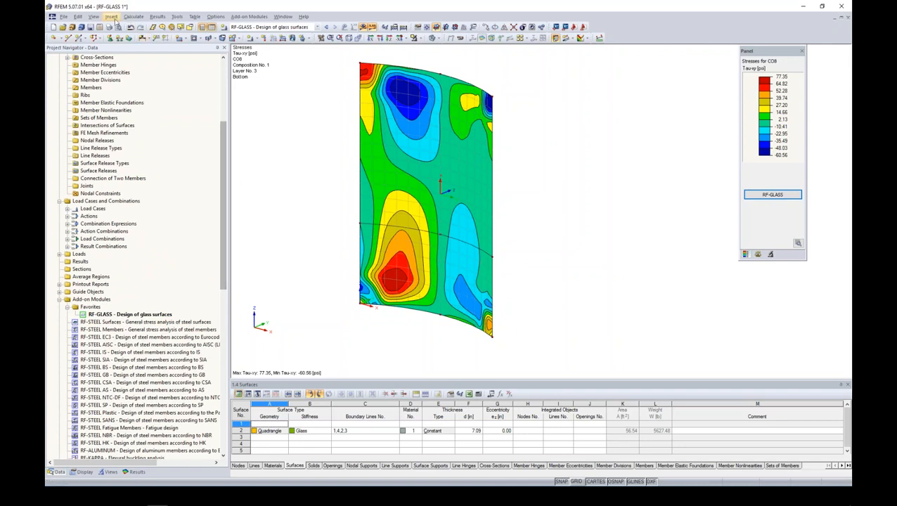
left_click(90, 26)
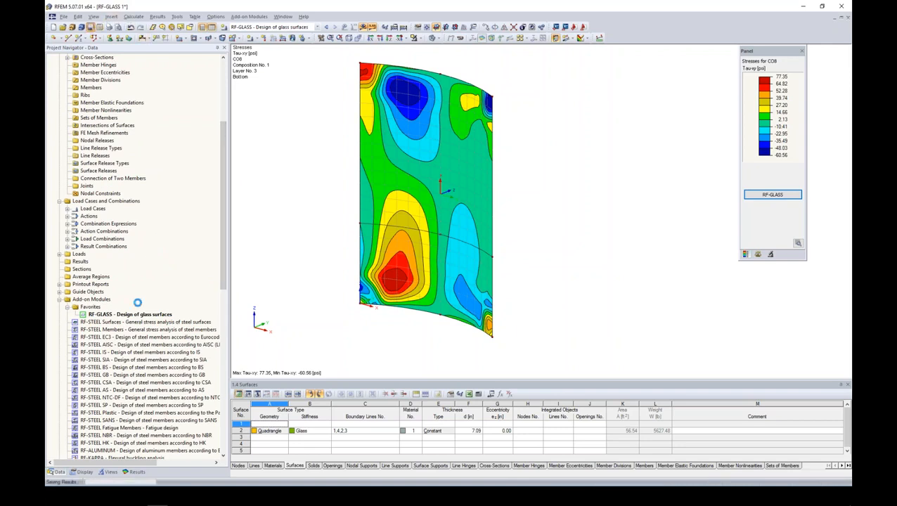
right_click(97, 313)
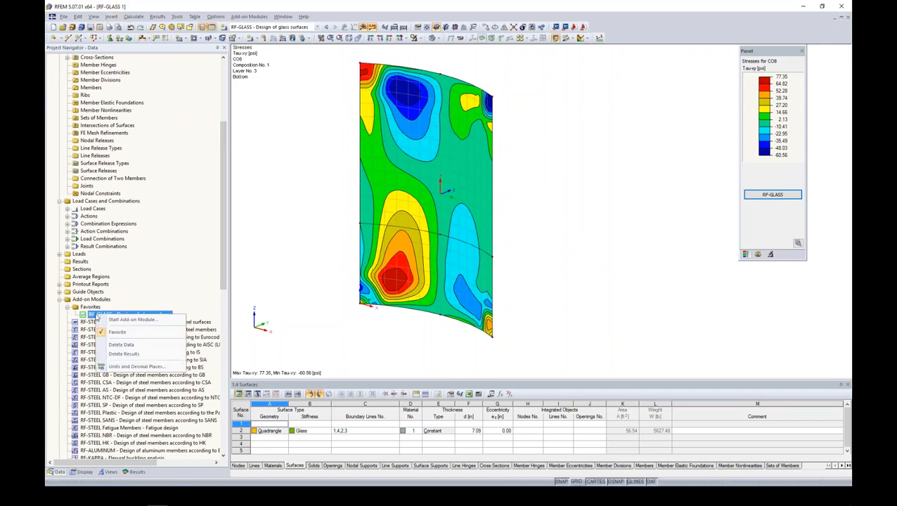
left_click(128, 344)
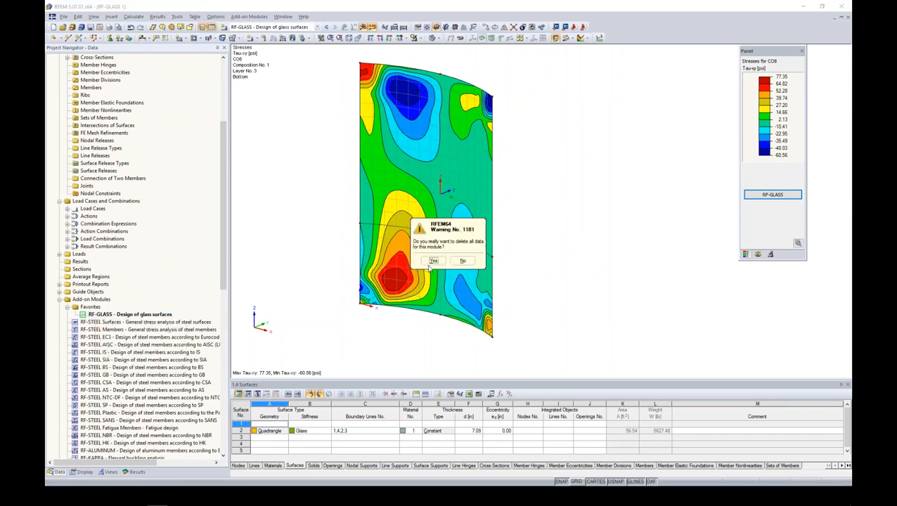
left_click(433, 261)
mouse_move(531, 224)
middle_mouse_down("ctrl")
mouse_move(545, 205)
mouse_move(531, 185)
mouse_move(531, 154)
mouse_move(527, 209)
middle_mouse_up("ctrl")
double_click(144, 315)
left_click_drag(408, 88, 480, 71)
left_click(627, 111)
left_click(583, 134)
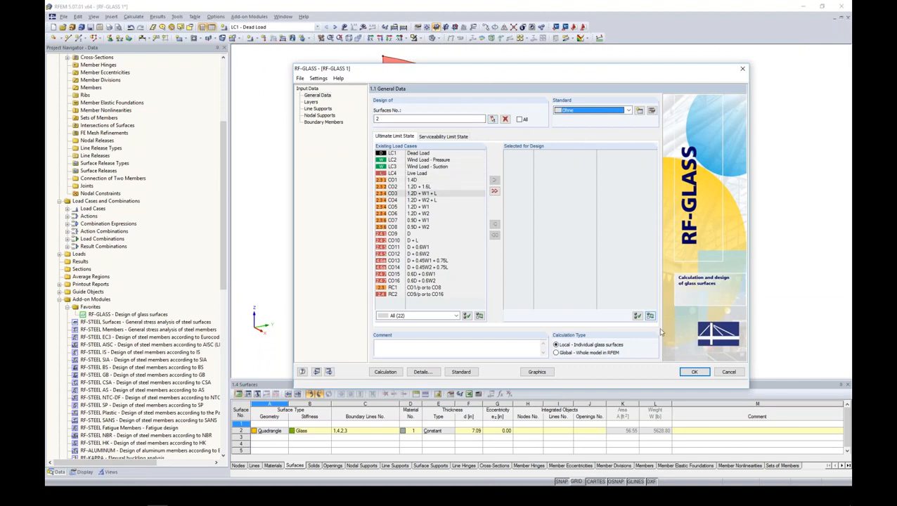
left_click(719, 373)
left_click(507, 242)
- Create load case LC5 described as "Climatic Load" with the Self-Straining Force action category
middle_click_drag(317, 138, 264, 137)
left_click(252, 38)
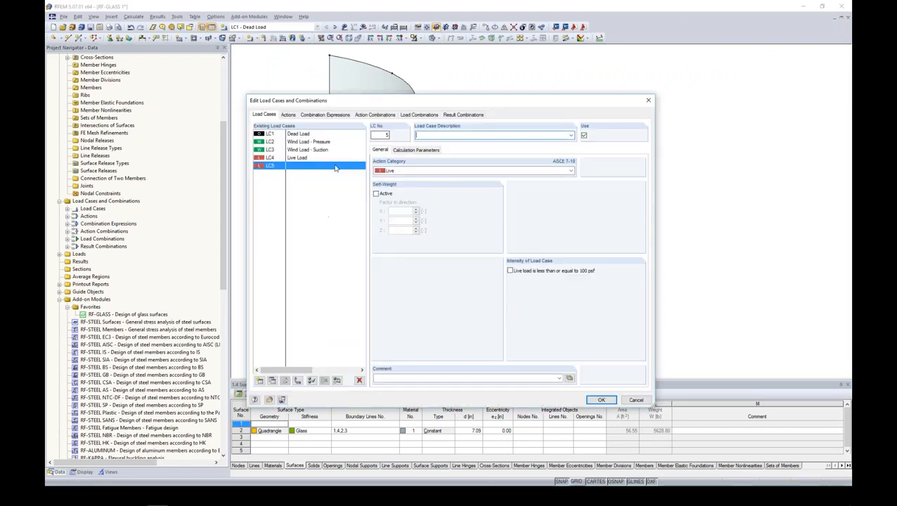
type("Climatic Load")
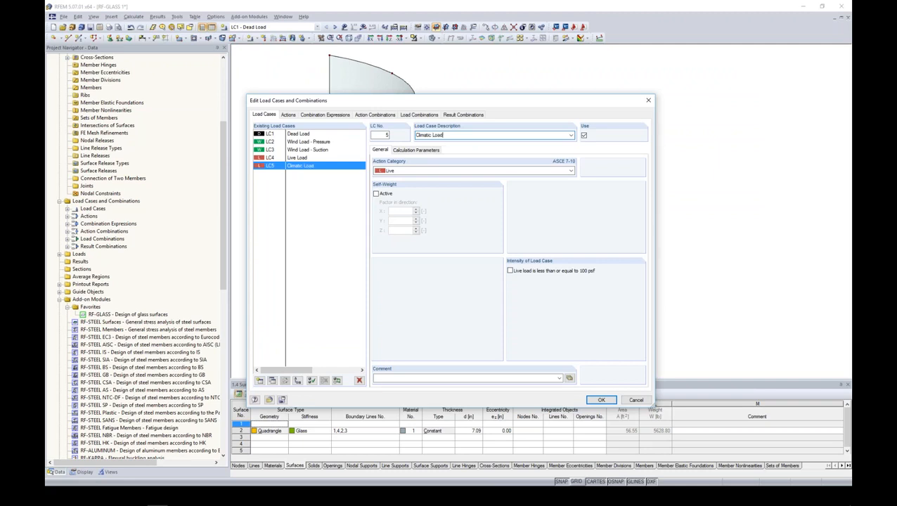
left_click(446, 171)
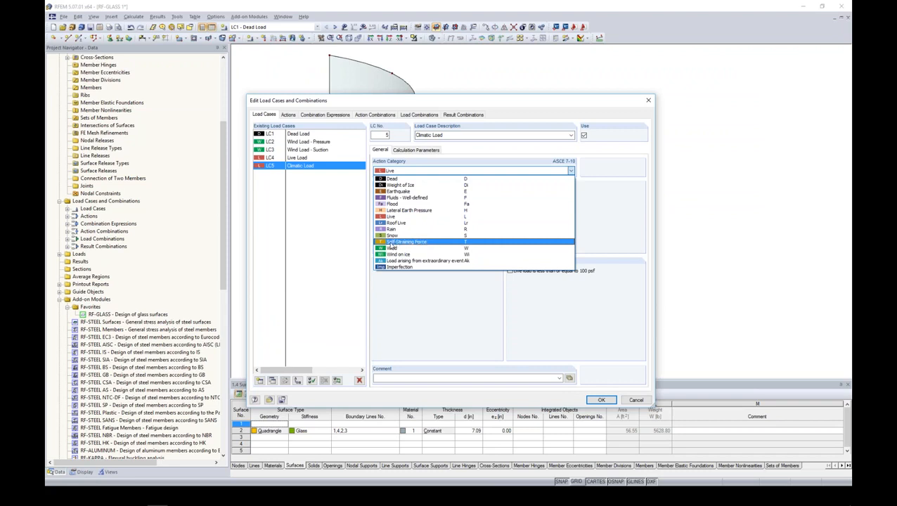
left_click(390, 242)
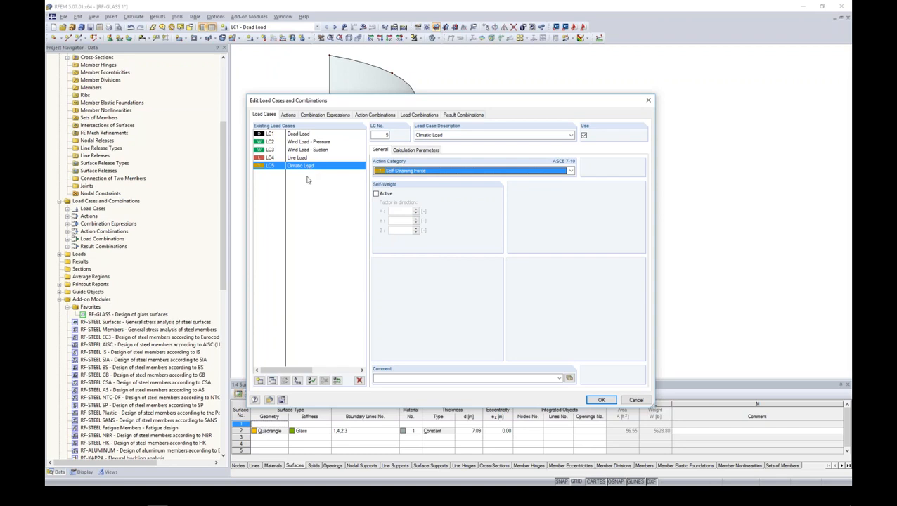
left_click(601, 399)
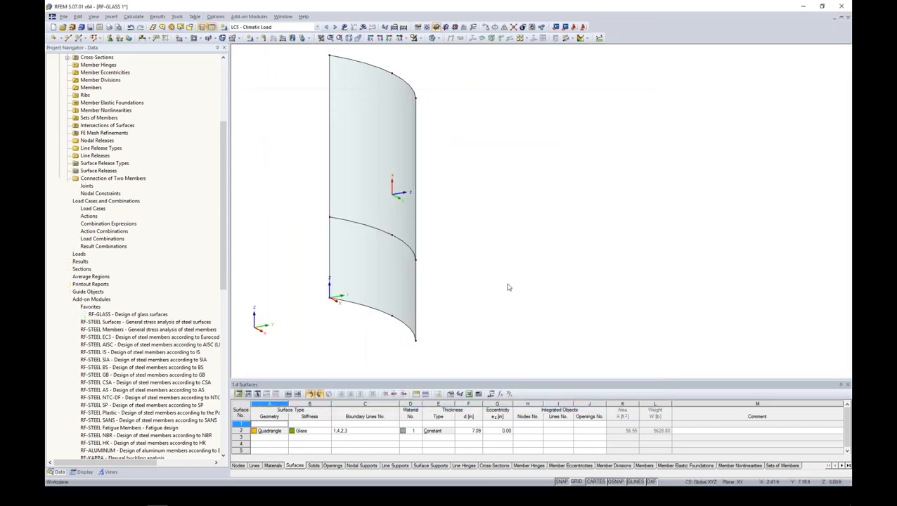
- Reopen RF-GLASS and select load combinations CO1 to CO18 for the ultimate limit state design
double_click(130, 315)
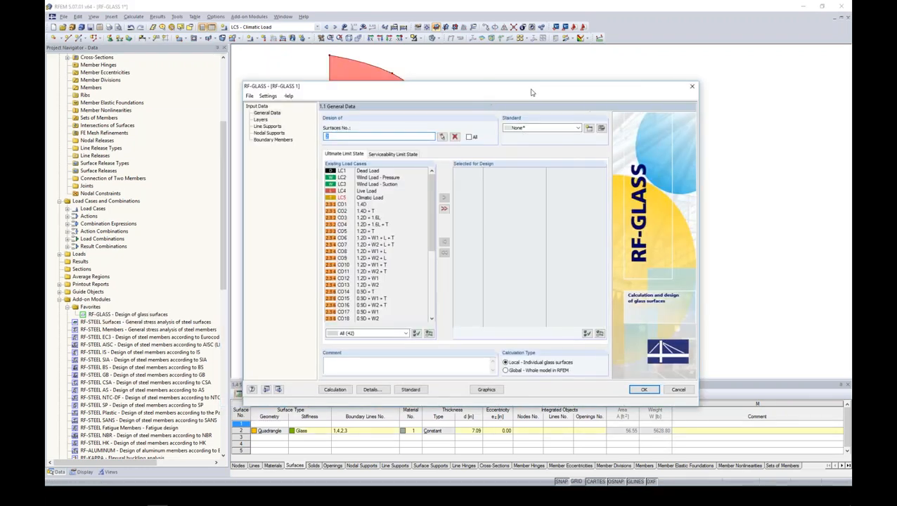
left_click_drag(566, 180, 568, 202)
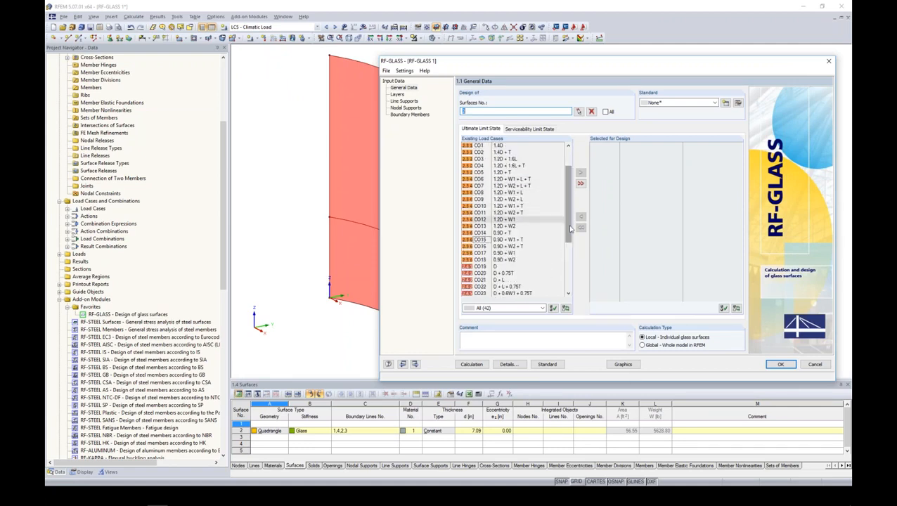
left_click_drag(568, 228, 568, 208)
left_click(513, 180)
left_click_drag(567, 170, 567, 201)
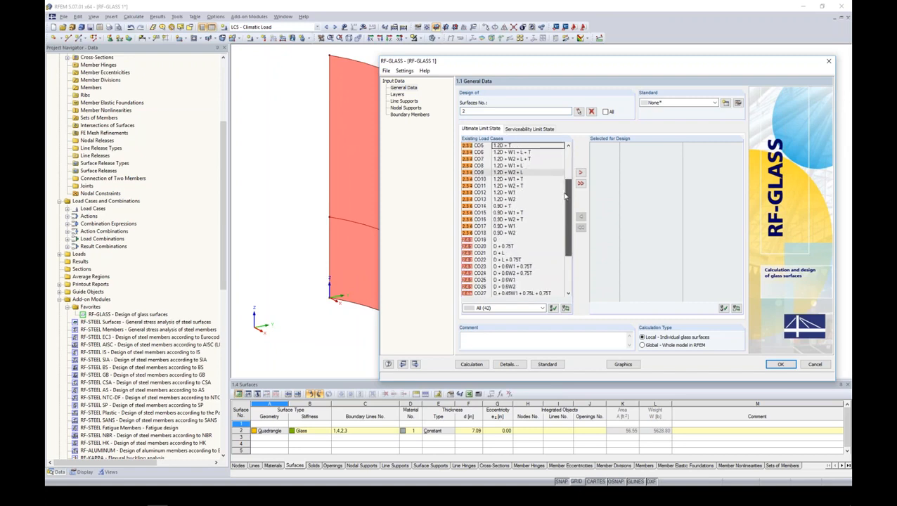
left_click(511, 233, "shift")
left_click(580, 173)
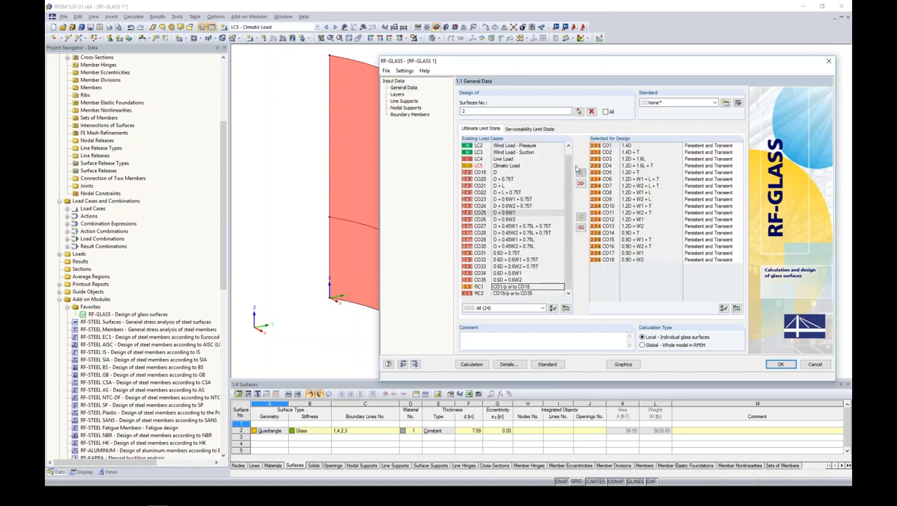
- Select load combinations CO19 to CO35 for the serviceability limit state design
left_click(534, 130)
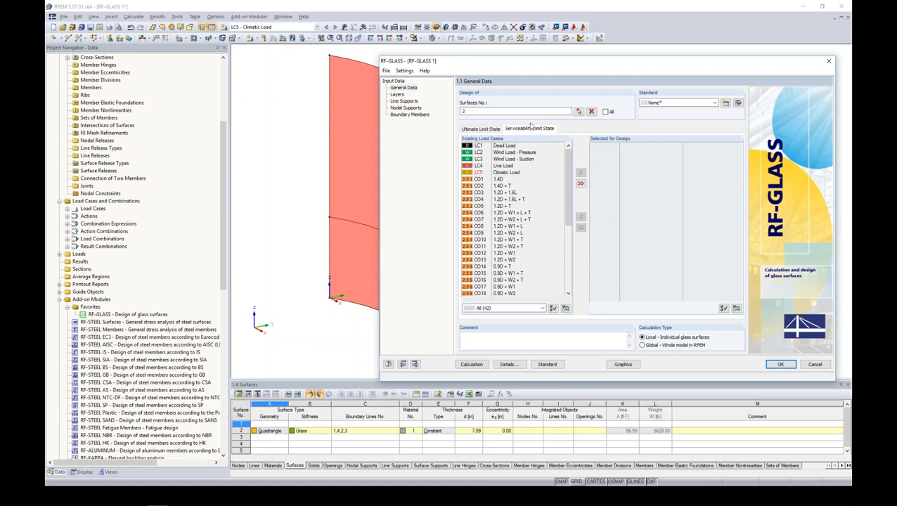
left_click_drag(563, 203, 567, 252)
left_click(501, 192)
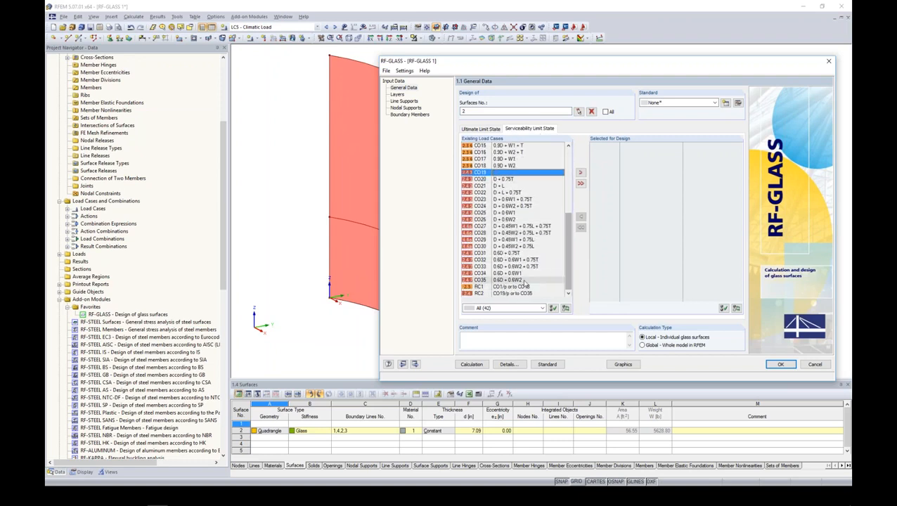
left_click(506, 279, "shift")
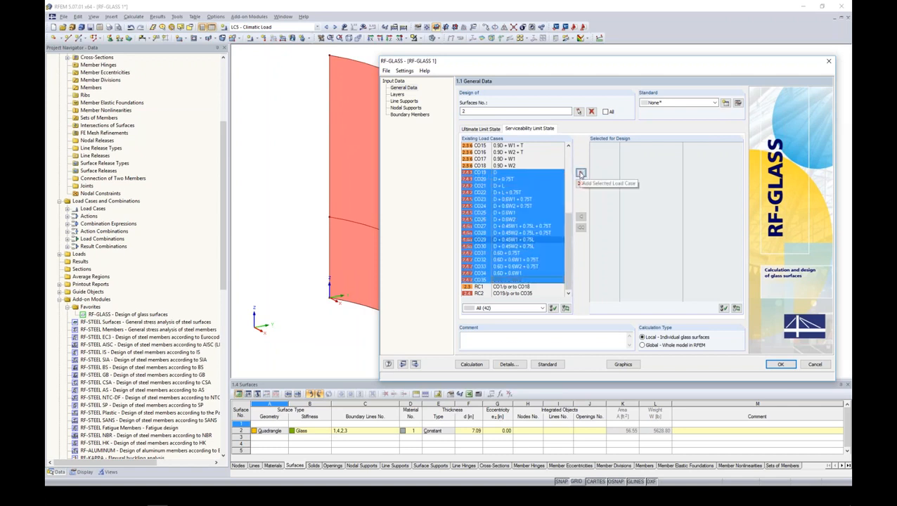
left_click(580, 172)
- Set the design standard of the glass case to Ohne
left_click_drag(607, 66, 546, 58)
left_click(619, 95)
left_click(615, 119)
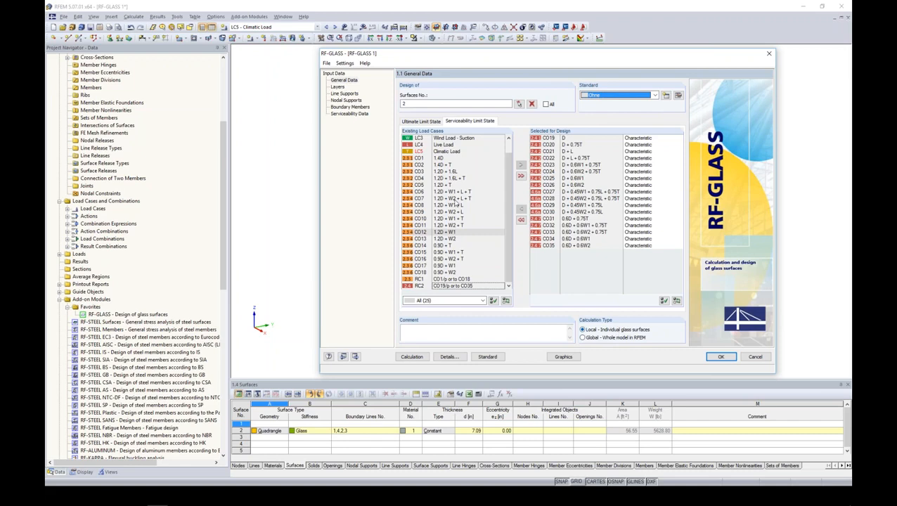
- Assign the curved surface 2 to glass Composition 1 in the layer data by picking it in the model
left_click(338, 87)
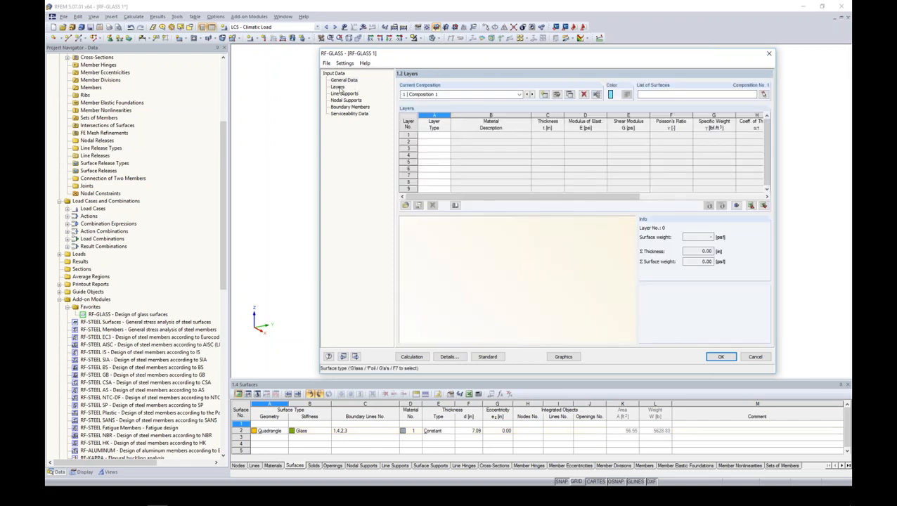
left_click_drag(433, 60, 391, 72)
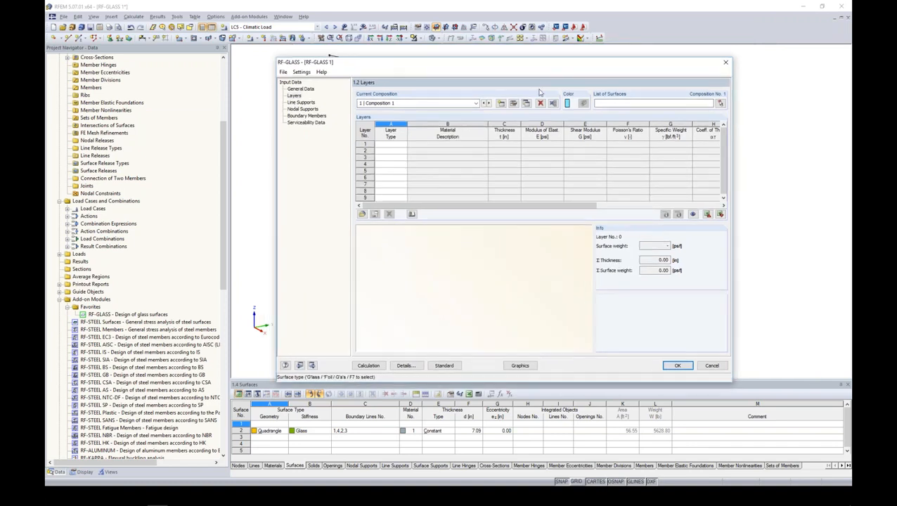
left_click(719, 104)
left_click(404, 156)
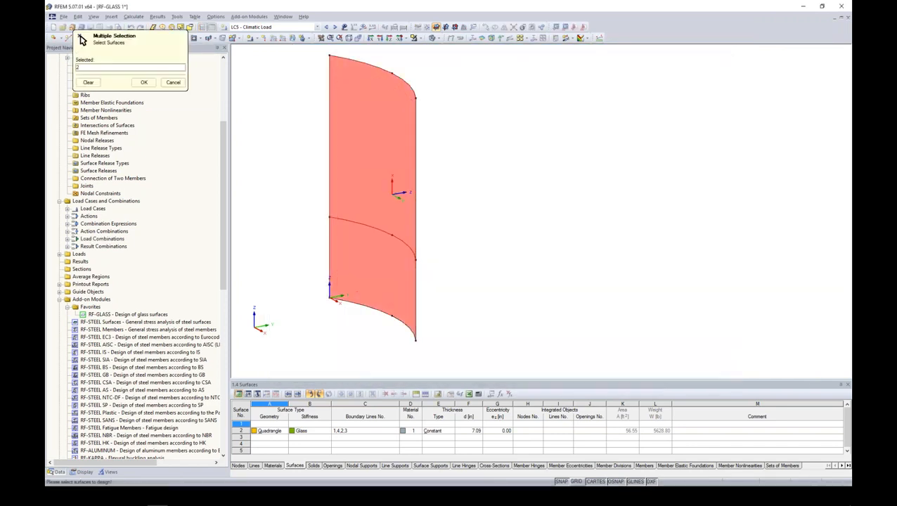
left_click(144, 82)
left_click_drag(557, 67, 560, 64)
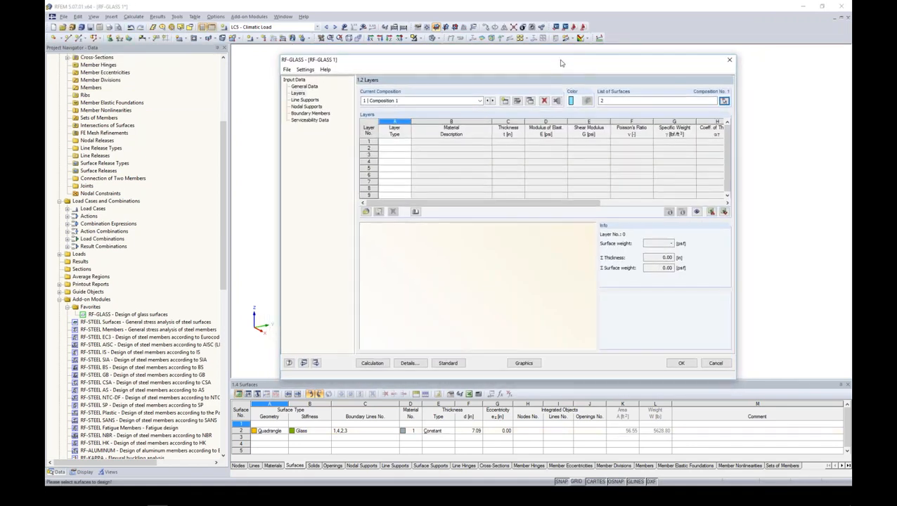
- Define layer 1 as Thermally Toughened Float Glass-ASTM with a thickness of 0.60 in
left_click(400, 143)
left_click(408, 142)
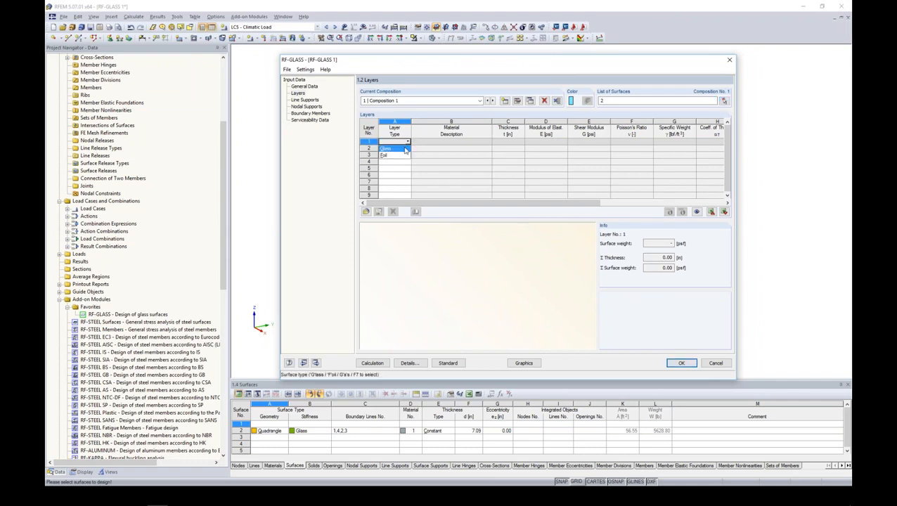
left_click(405, 148)
left_click_drag(492, 122, 497, 122)
left_click(513, 142)
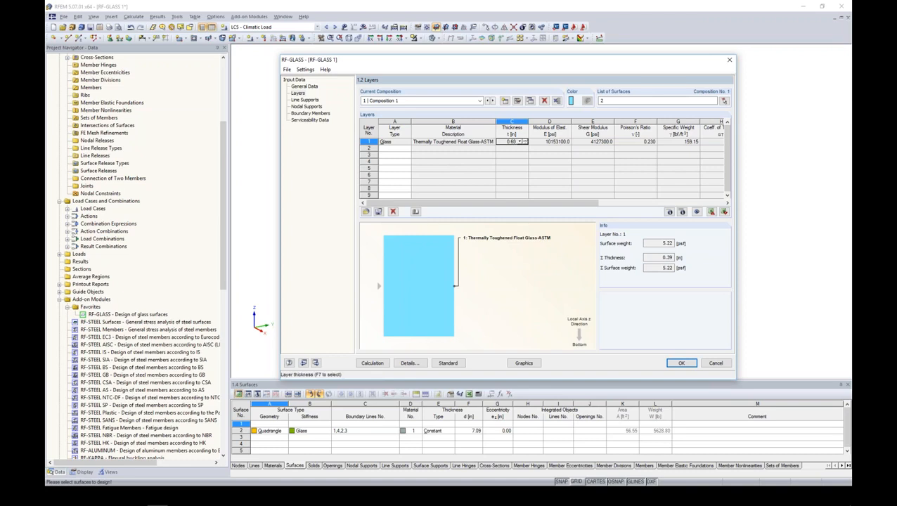
- Define layer 2 as a gas layer, choose Argon from the material library and set its thickness to 0.65 in
left_click(391, 149)
left_click(407, 148)
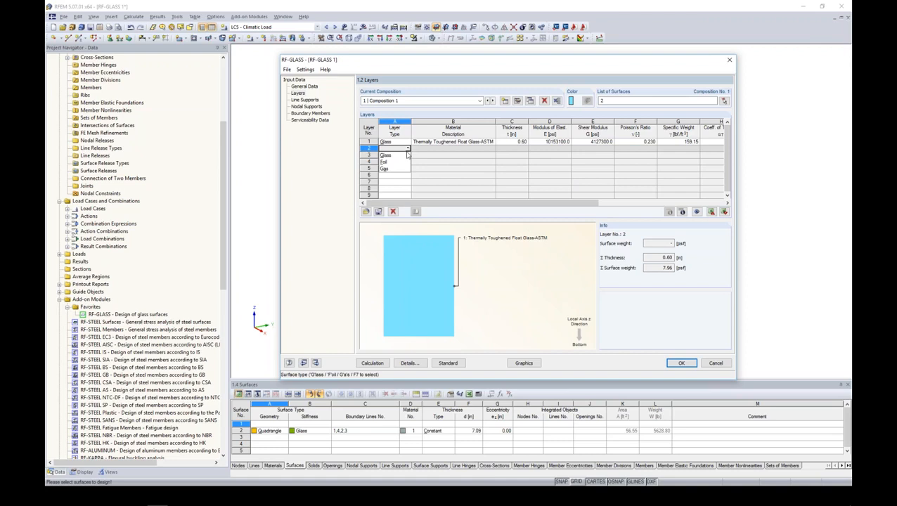
left_click(405, 168)
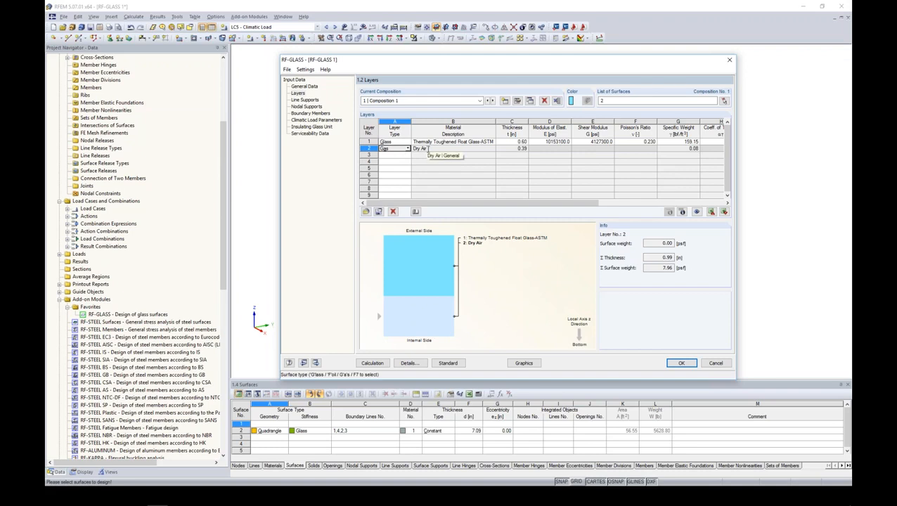
left_click(426, 149)
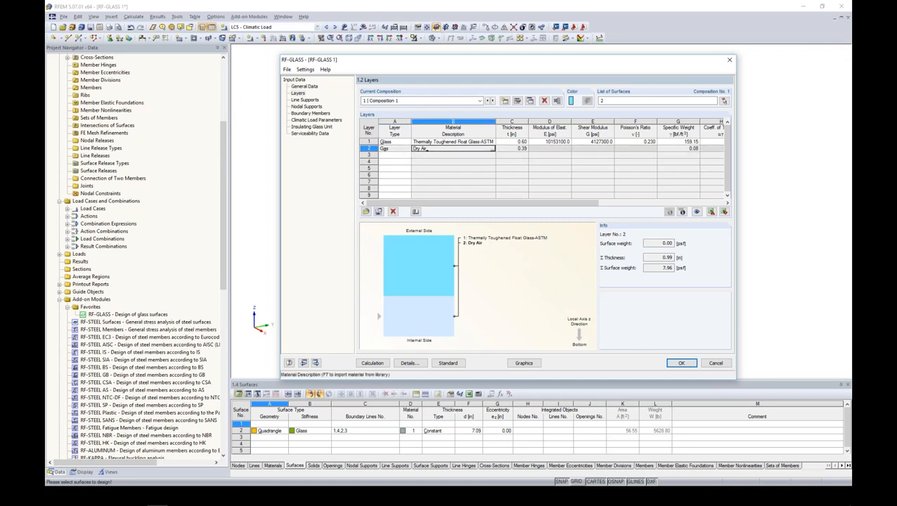
key("F7")
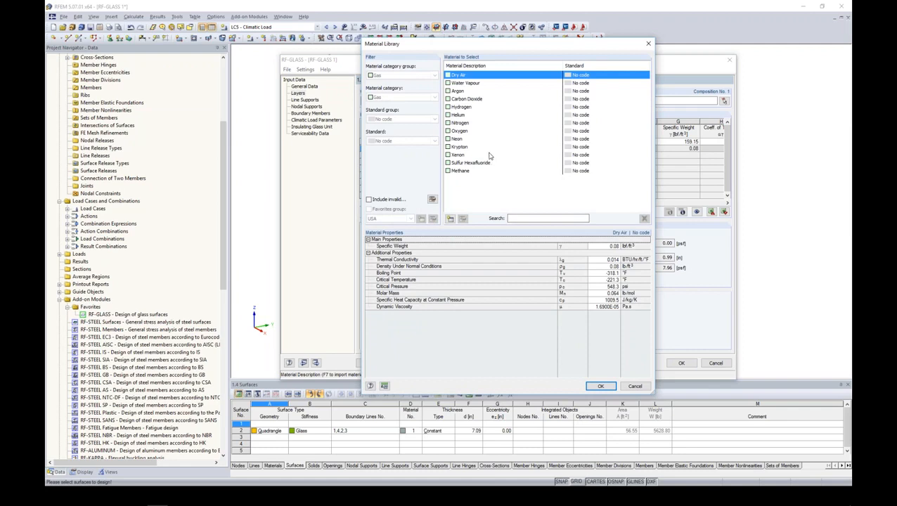
left_click(459, 91)
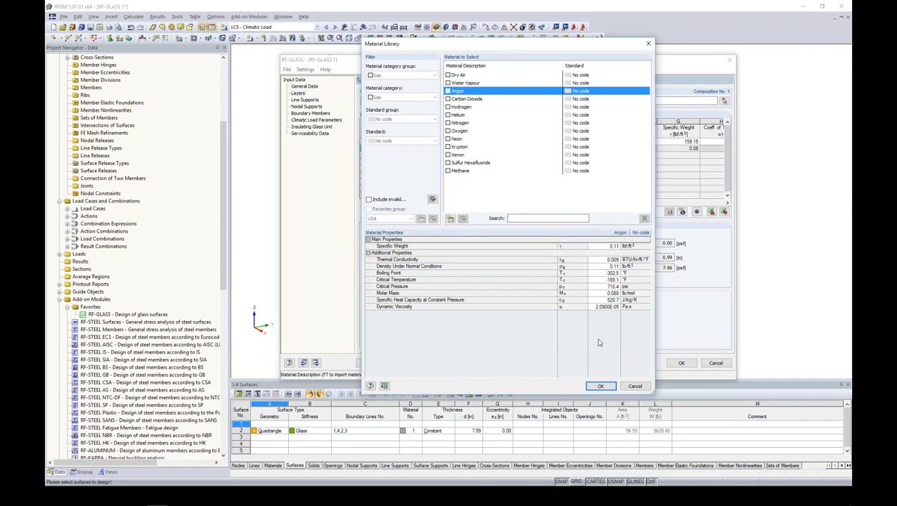
left_click(600, 385)
left_click(512, 148)
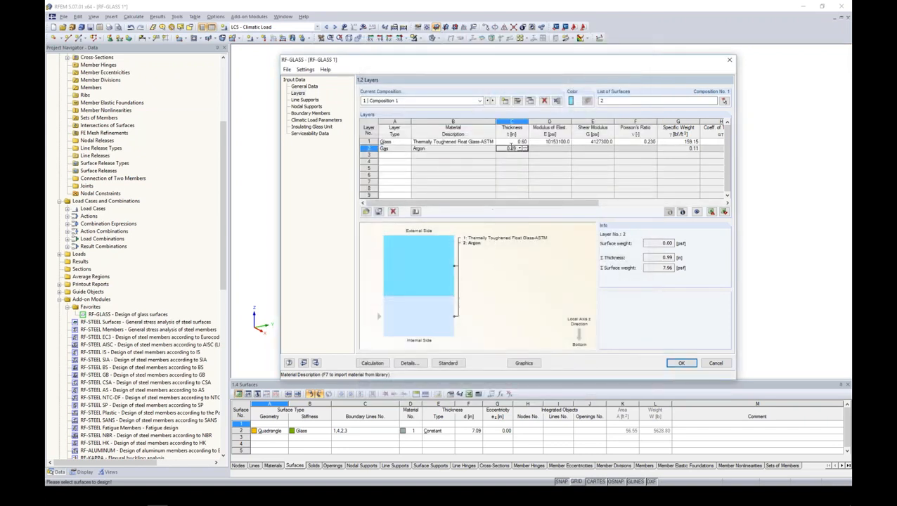
type("0.")
- Add a glass layer as layer 3 with a thickness of 0.50 in
left_click(394, 155)
left_click(407, 156)
left_click(386, 162)
left_click(511, 155)
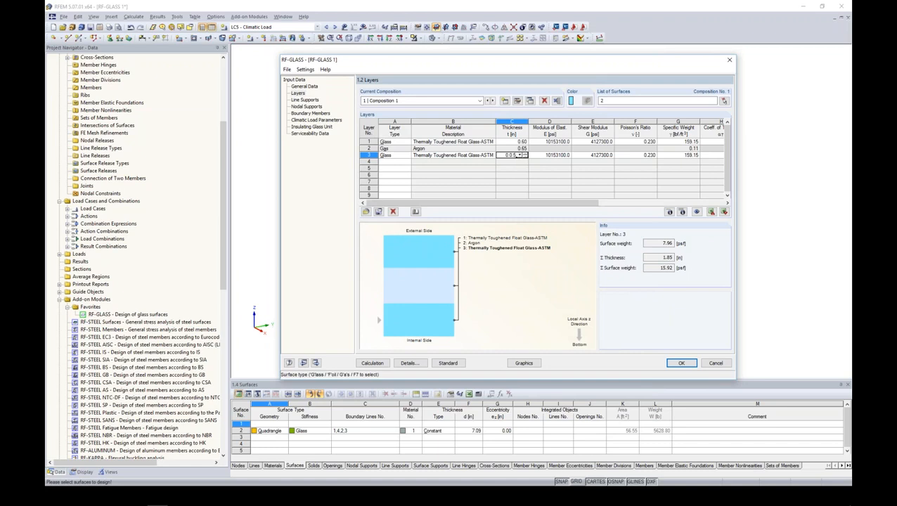
type("0.")
- Add a PVB 22 °C foil as layer 4 and a toughened float glass layer as layer 5
left_click(389, 163)
left_click(407, 162)
left_click(403, 175)
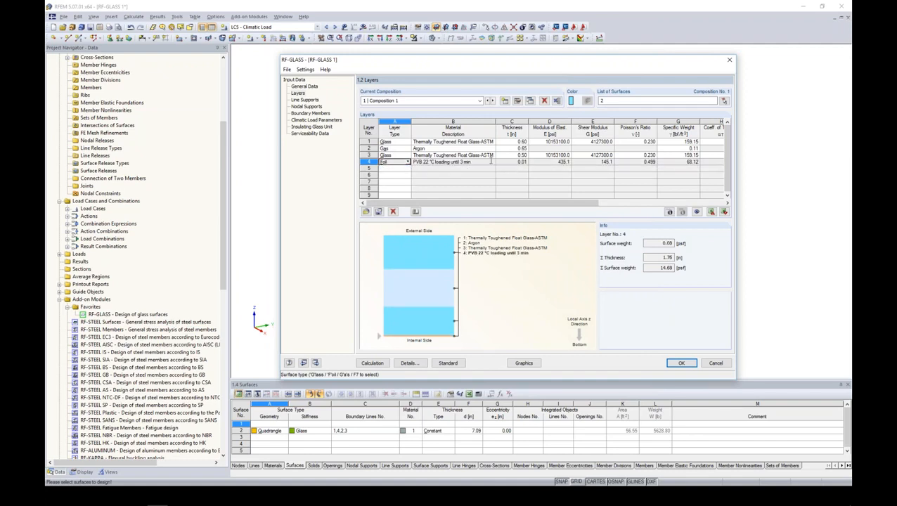
left_click(390, 168)
left_click(407, 169)
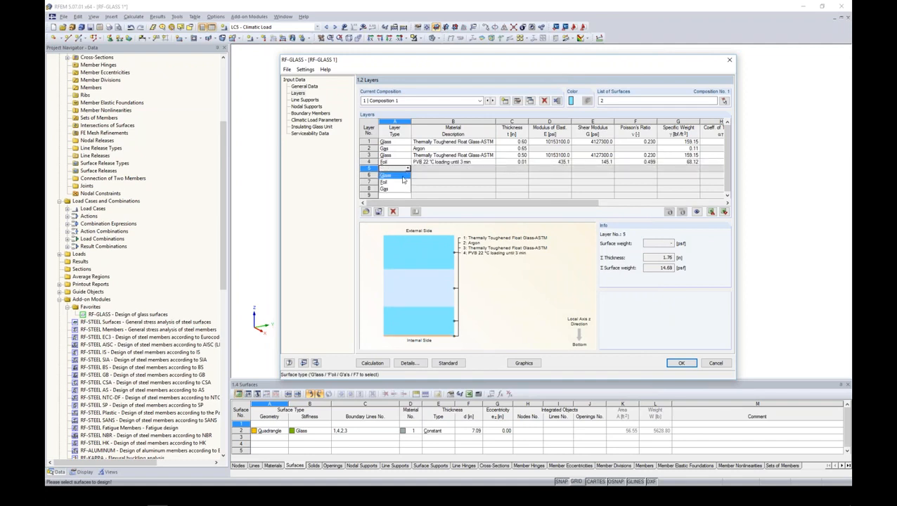
left_click(402, 175)
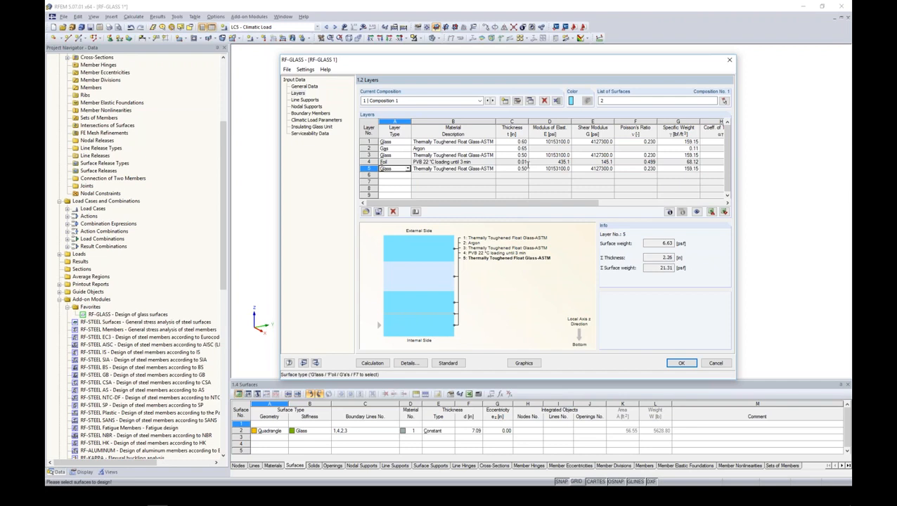
- In the details of Composition 1, turn on saving of created temporary models and turn off the coupling consideration
left_click(519, 102)
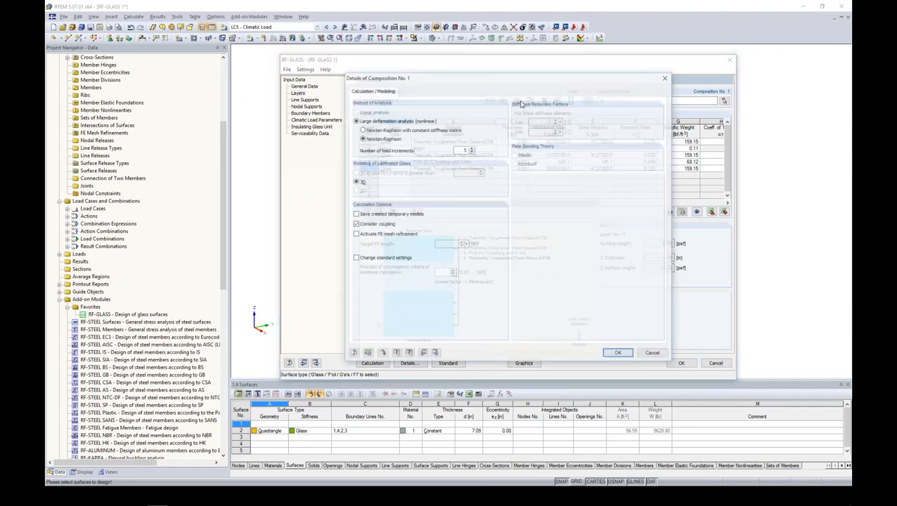
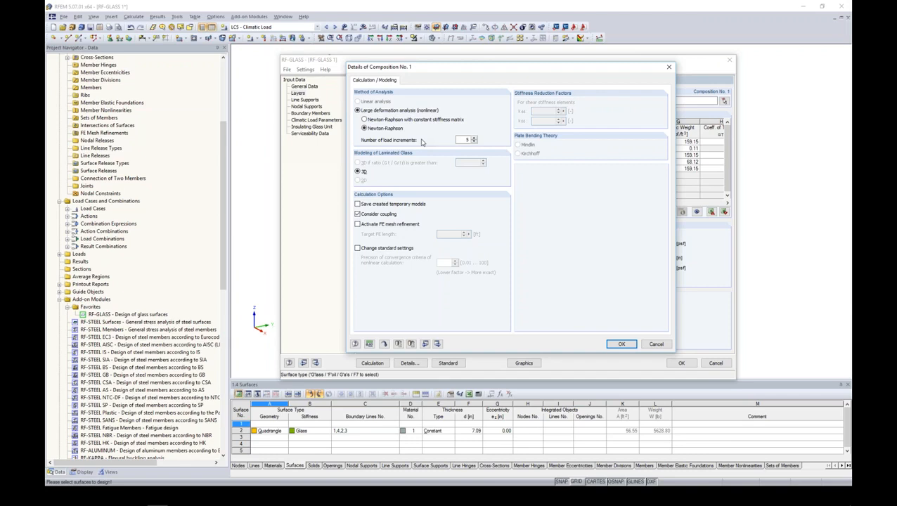
double_click(463, 139)
left_click(357, 204)
left_click(357, 214)
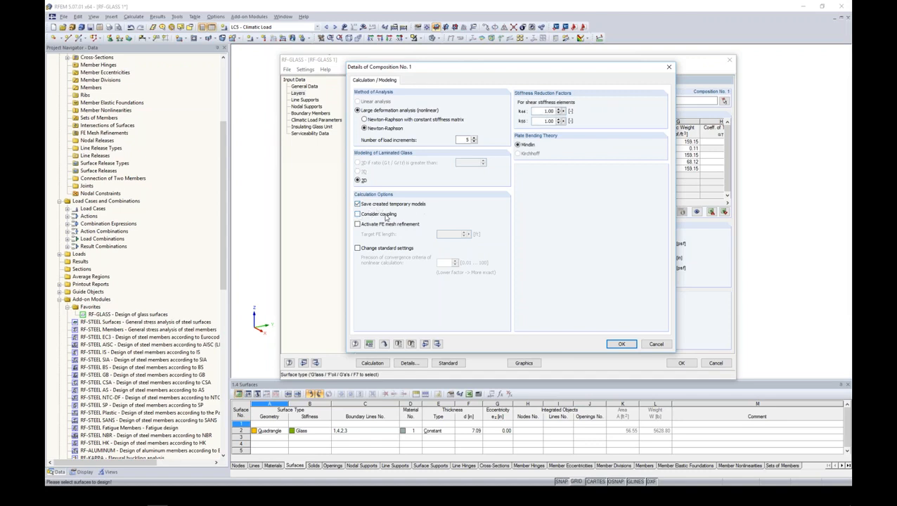
- Turn on consideration of coupling in the calculation details of Composition 1 and accept the settings
left_click(357, 214)
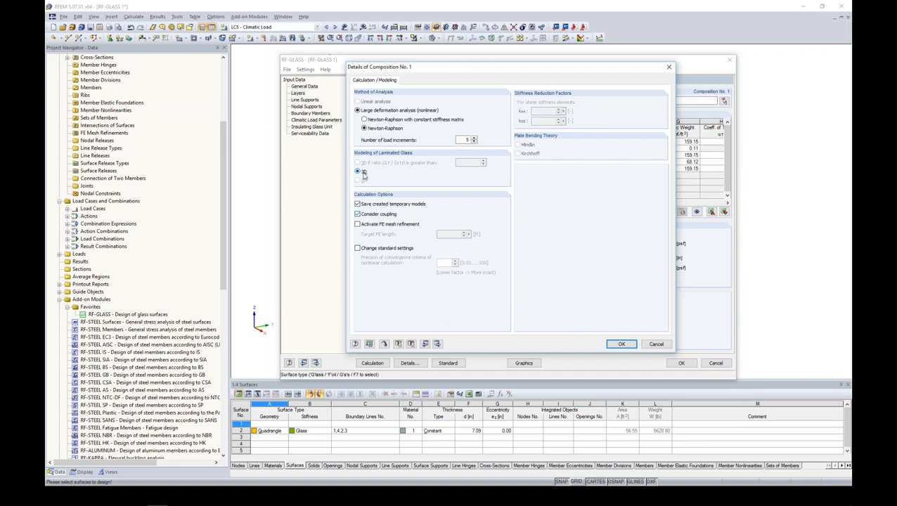
left_click(621, 344)
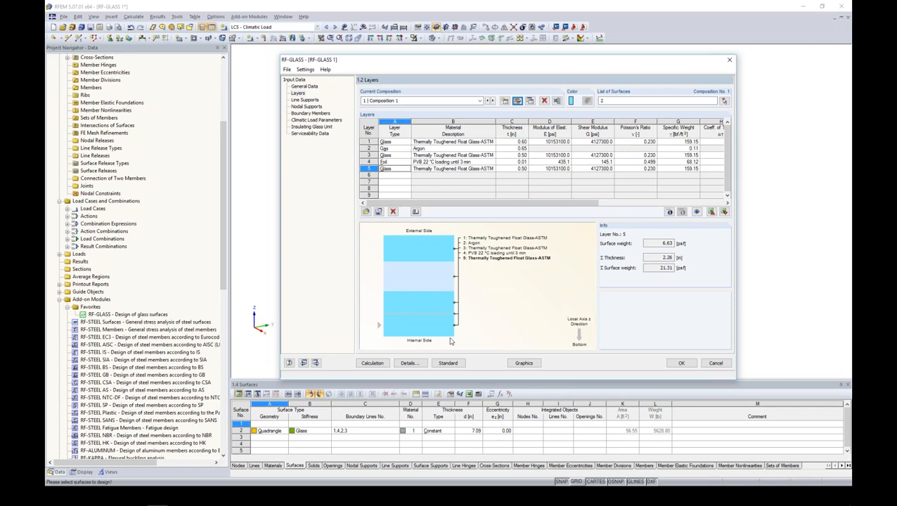
- Define the first line support on lines 2 and 4, the glass panel's upper curved edge and one vertical edge
left_click_drag(491, 62, 634, 58)
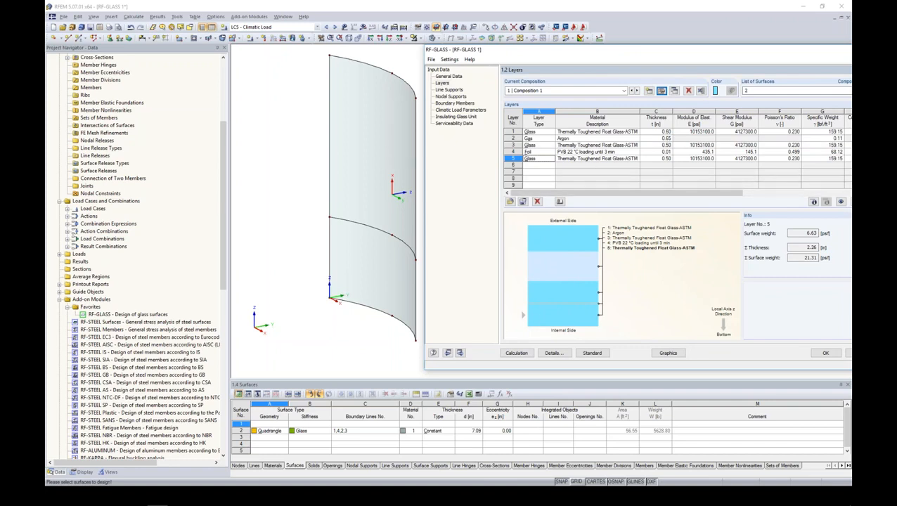
left_click_drag(607, 59, 492, 58)
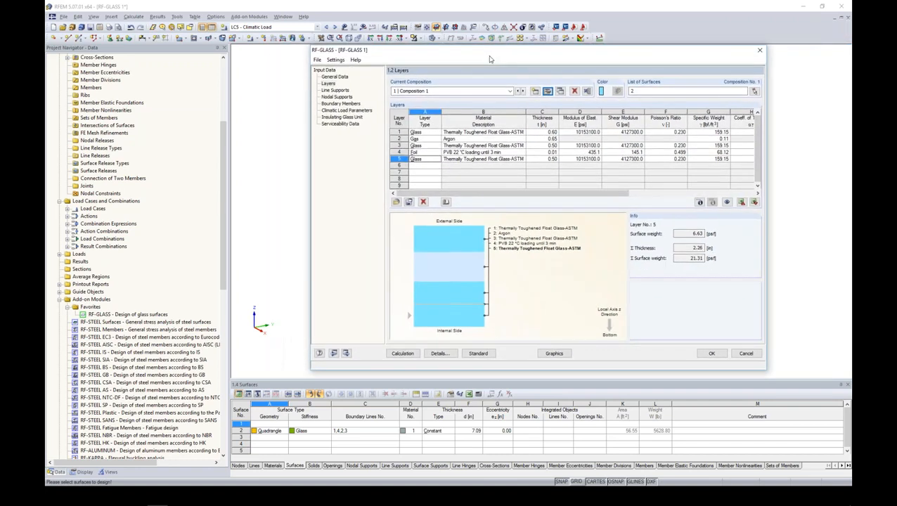
left_click(336, 92)
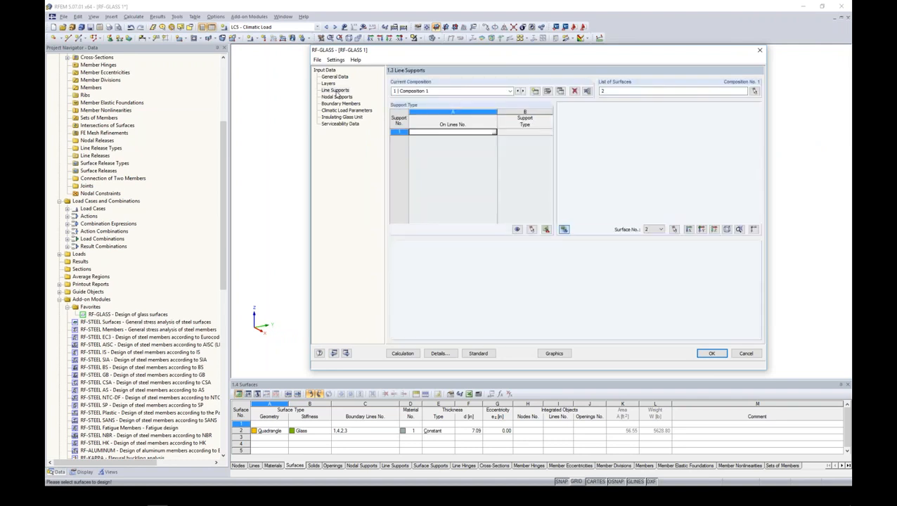
left_click(495, 132)
left_click(495, 132)
middle_click_drag(436, 134, 467, 127, "ctrl")
left_click_drag(299, 53, 325, 330)
left_click_drag(292, 54, 490, 130)
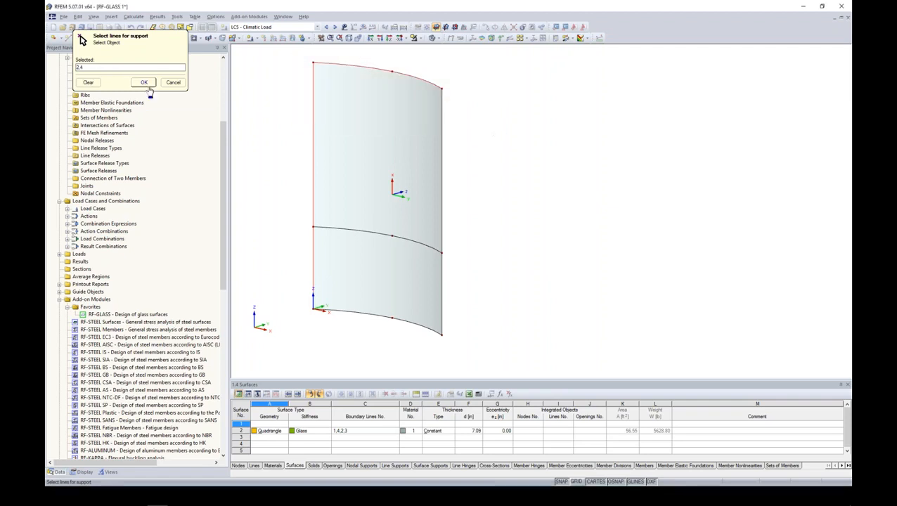
left_click(144, 83)
- Set the support type on lines 2 and 4 to Hinged - type 3
left_click(543, 132)
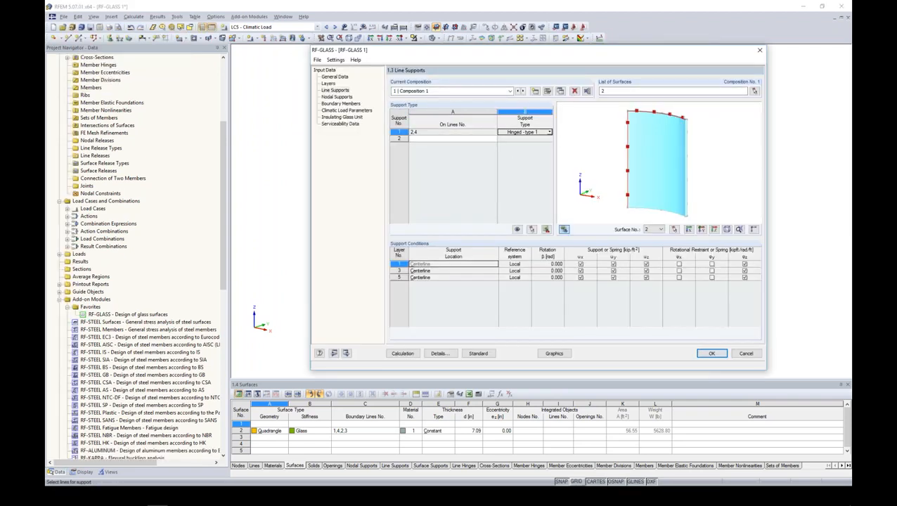
left_click(549, 132)
left_click(473, 304)
- Examine in the preview where the line support acts on glass layers 1, 3 and 5
scroll(680, 130, "up", 3)
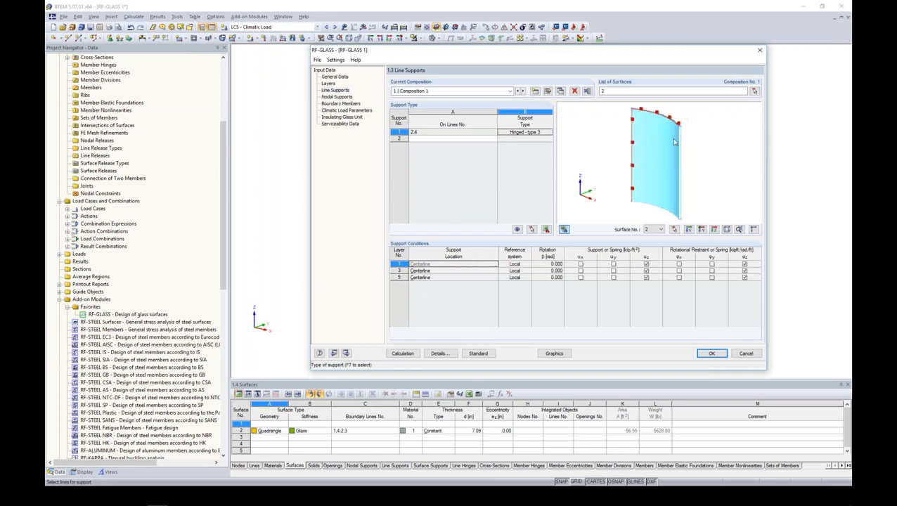
scroll(679, 128, "up", 5)
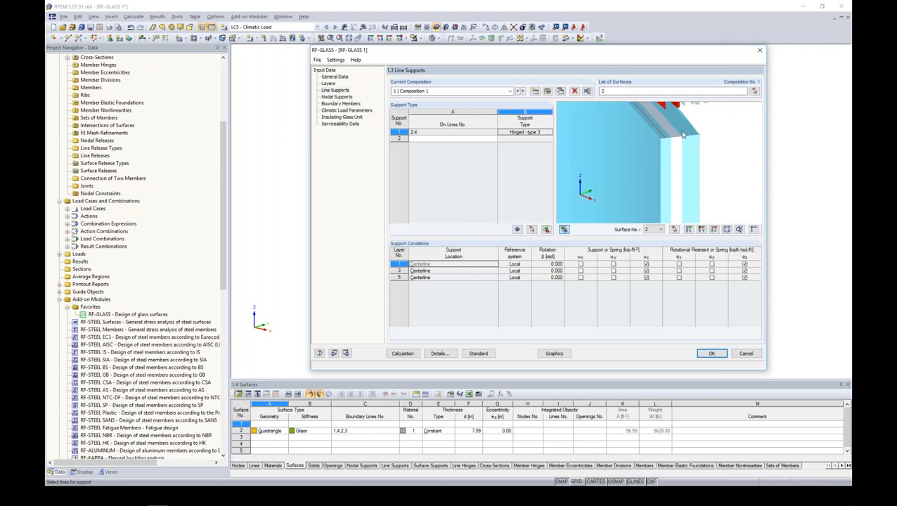
scroll(685, 139, "up", 4)
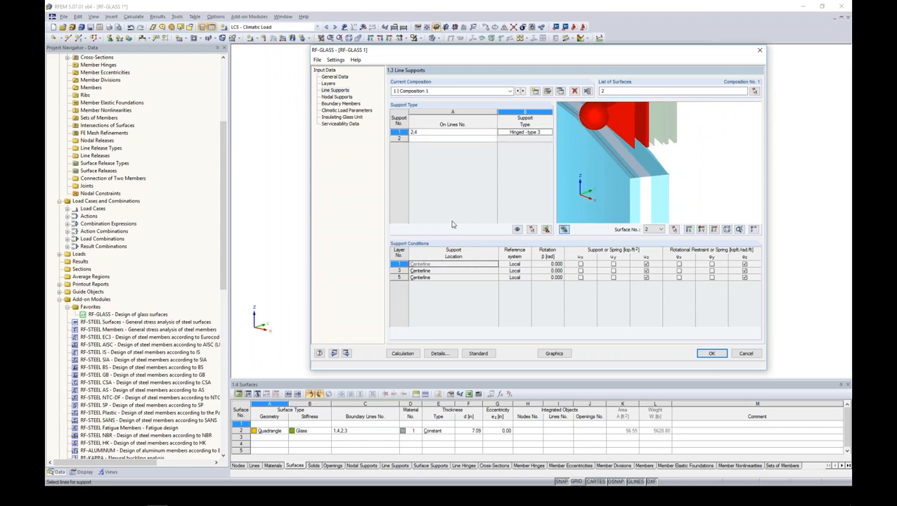
left_click(434, 272)
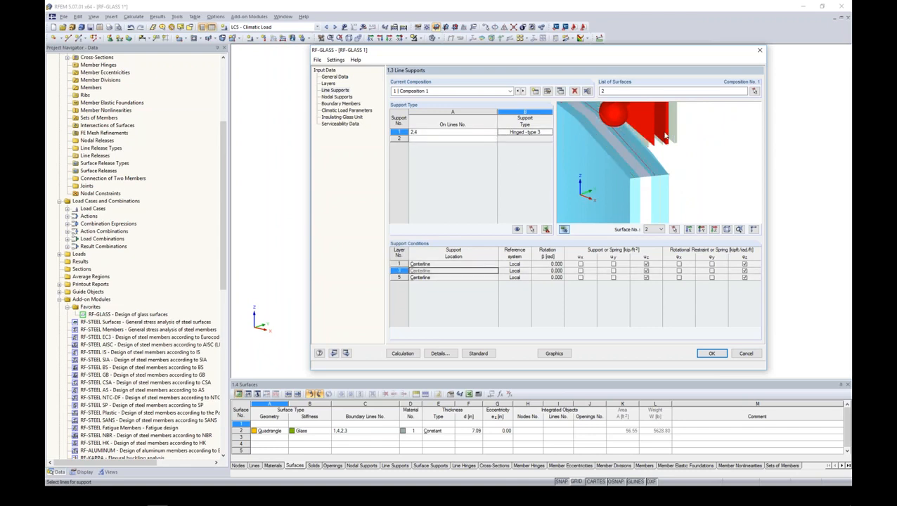
middle_click_drag(640, 153, 646, 168)
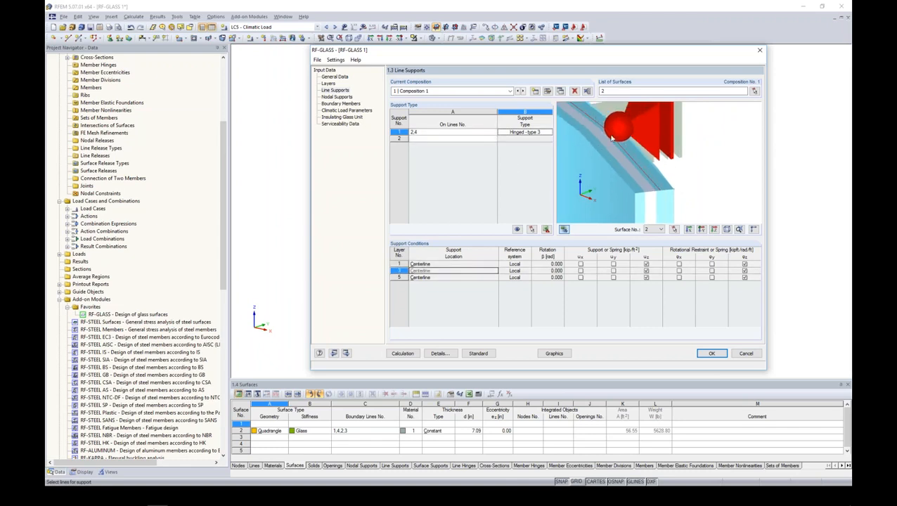
left_click(465, 279)
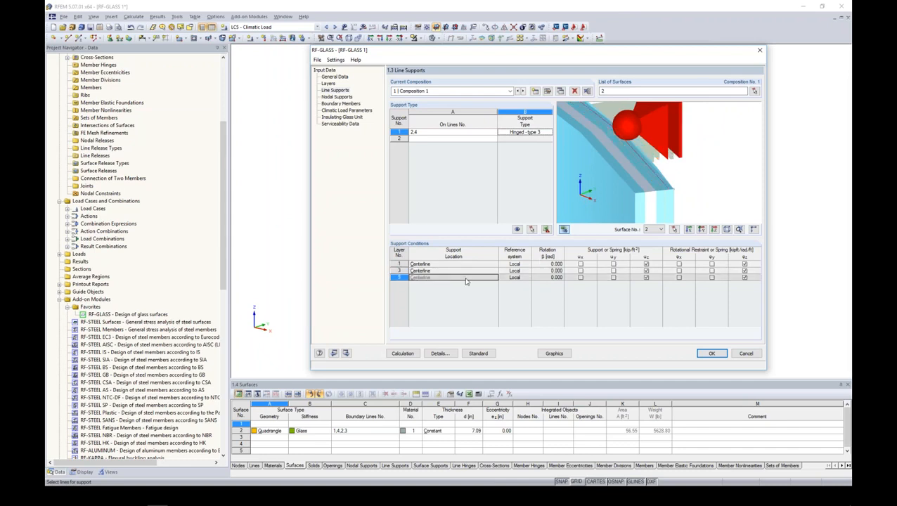
left_click(467, 271)
left_click(469, 265)
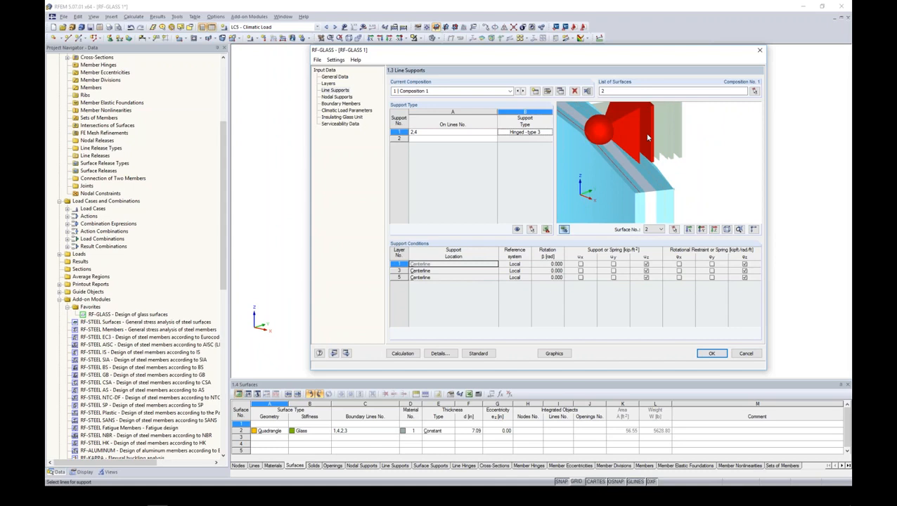
- Add a second line support on lines 1 and 3, the panel's lower curved edge and remaining vertical edge
left_click(431, 138)
left_click(493, 138)
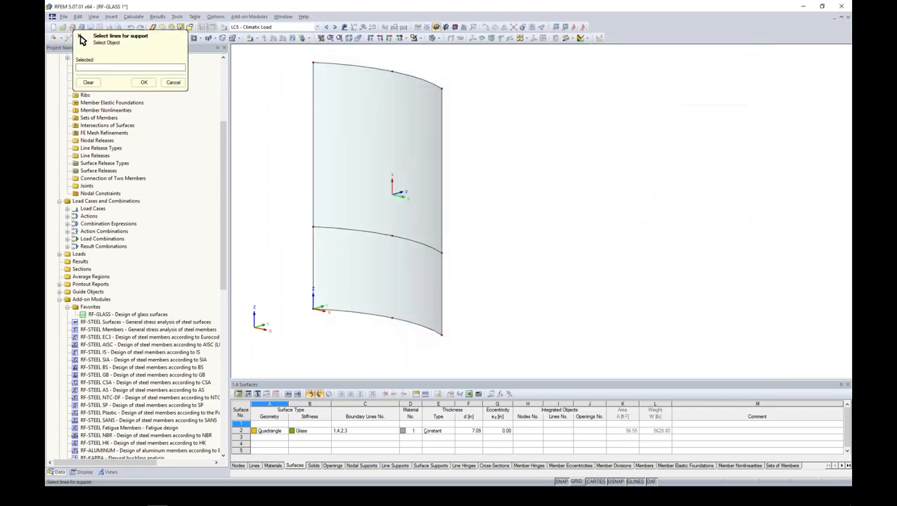
left_click_drag(297, 295, 472, 357)
left_click_drag(426, 60, 482, 366)
left_click(144, 82)
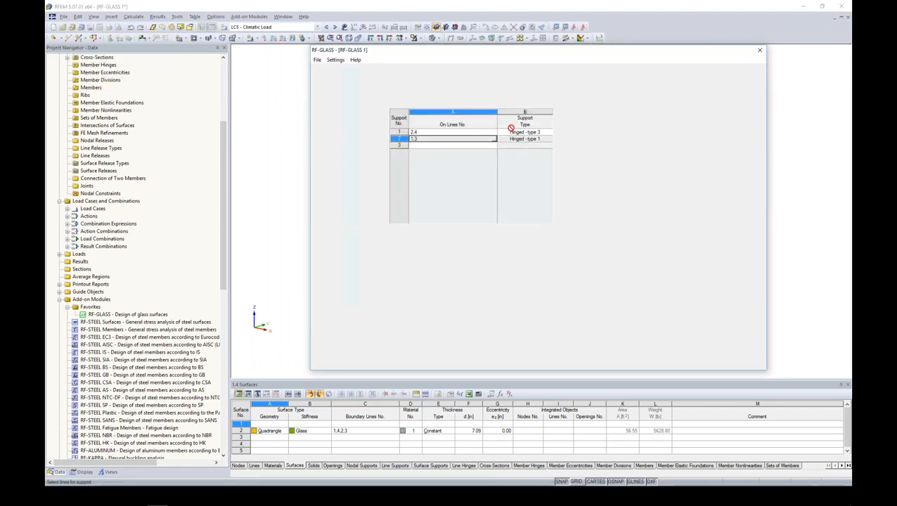
- Make the support on lines 1 and 3 user-defined and release its ux restraint for layers 1, 3 and 5
left_click(548, 139)
left_click(549, 139)
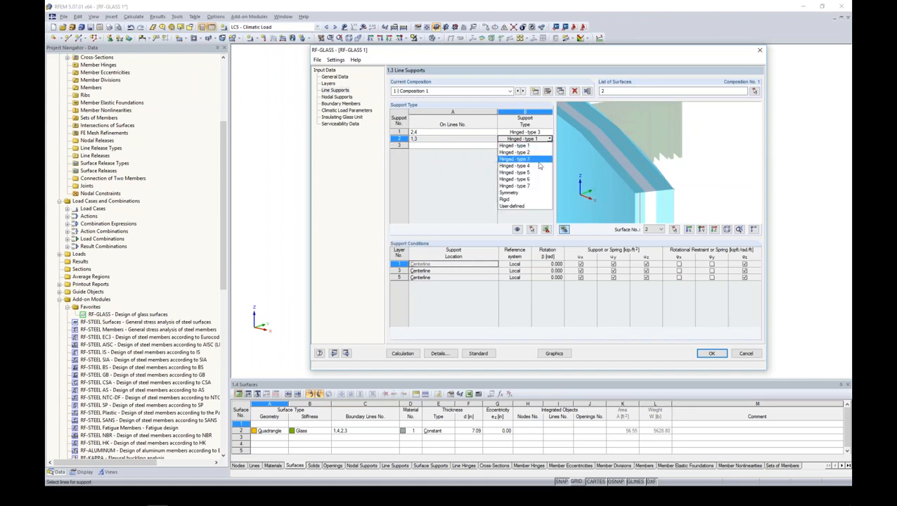
left_click(529, 206)
left_click(581, 265)
left_click(581, 271)
left_click(580, 278)
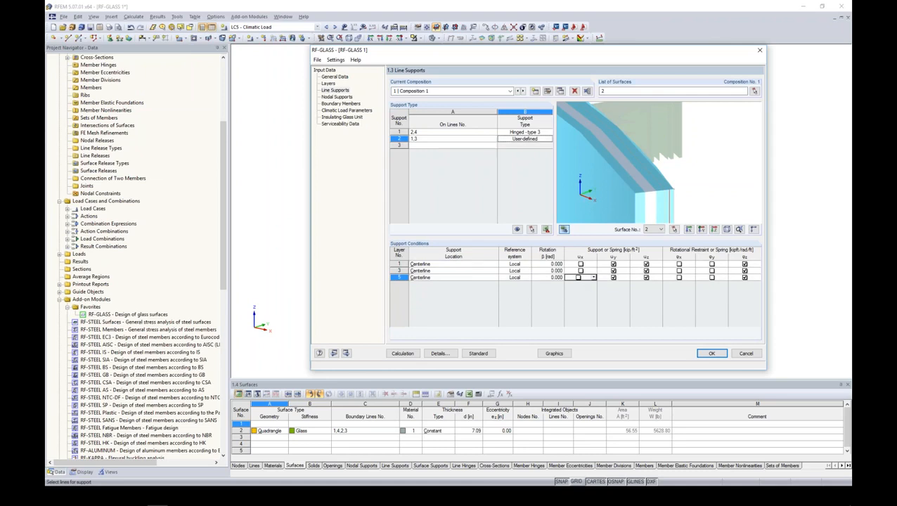
- Leave nodal supports empty and assign a boundary member to line 2, the panel's upper curved edge
left_click(336, 97)
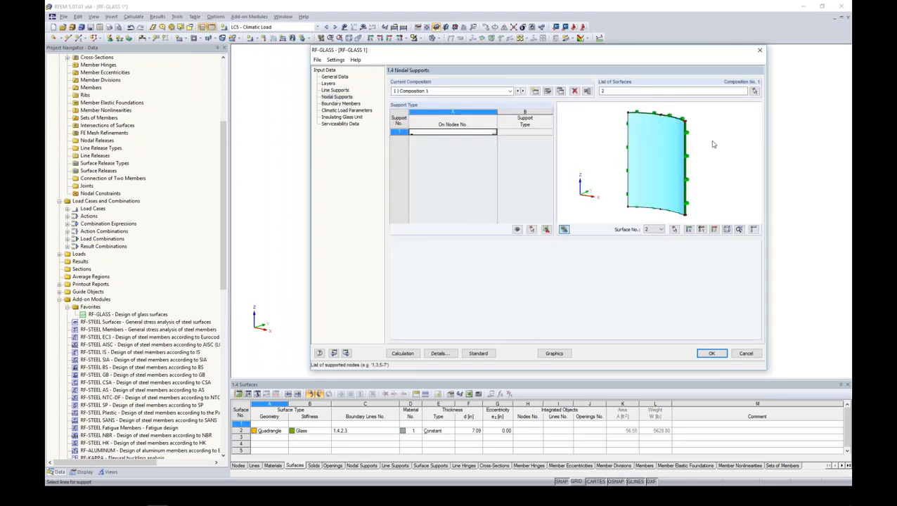
left_click(332, 104)
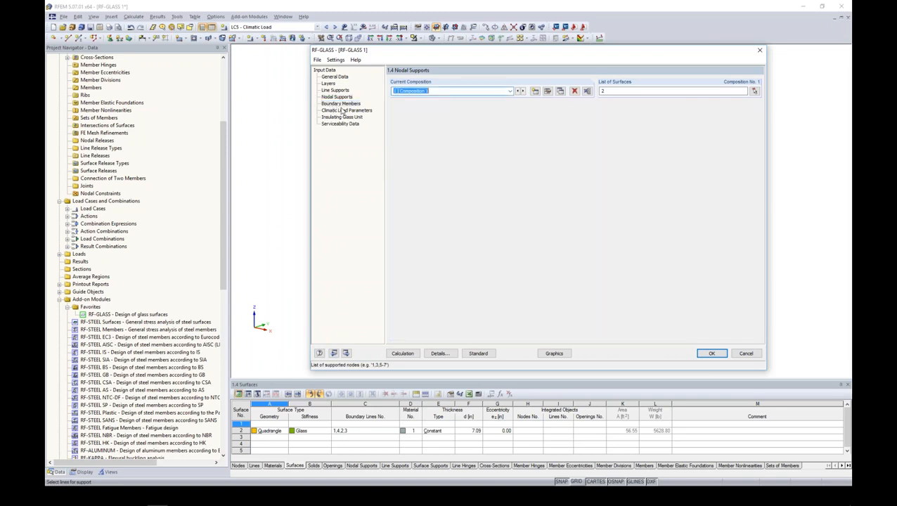
left_click(443, 131)
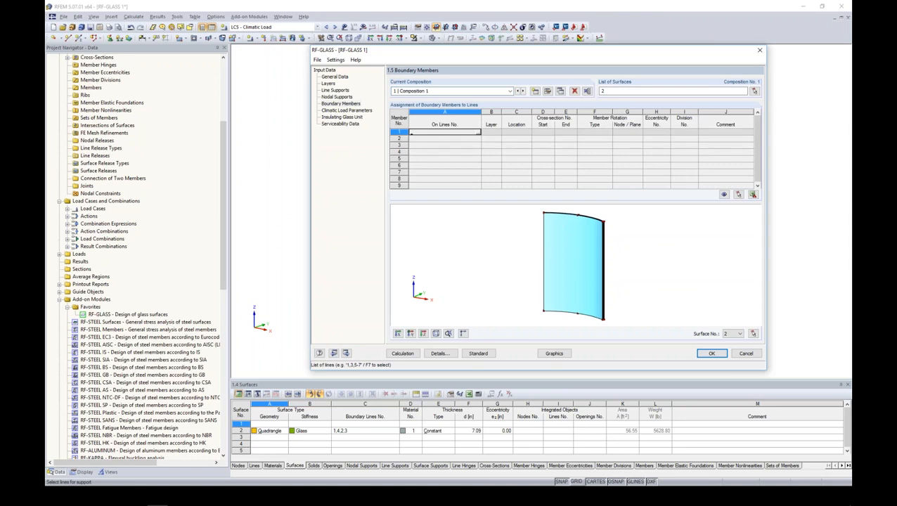
left_click(478, 132)
left_click(408, 76)
left_click(143, 83)
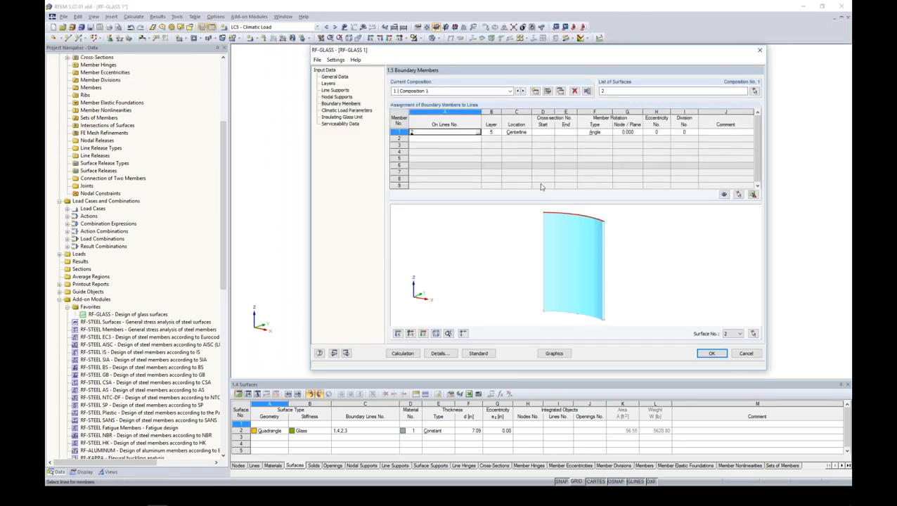
- Place the boundary member on glass layer 1
left_click(490, 132)
left_click(498, 132)
left_click(642, 246)
scroll(600, 217, "up", 2)
scroll(606, 232, "up", 4)
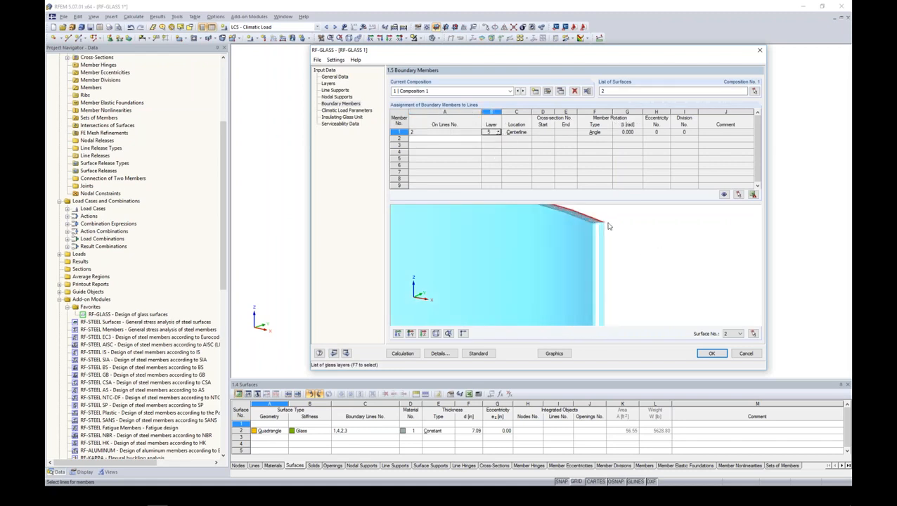
middle_click_drag(621, 239, 635, 290)
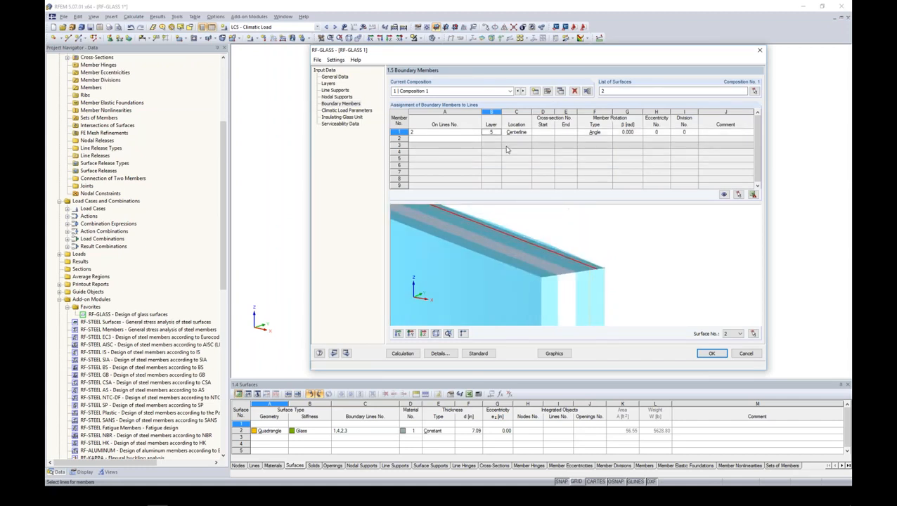
left_click(498, 132)
left_click(494, 140)
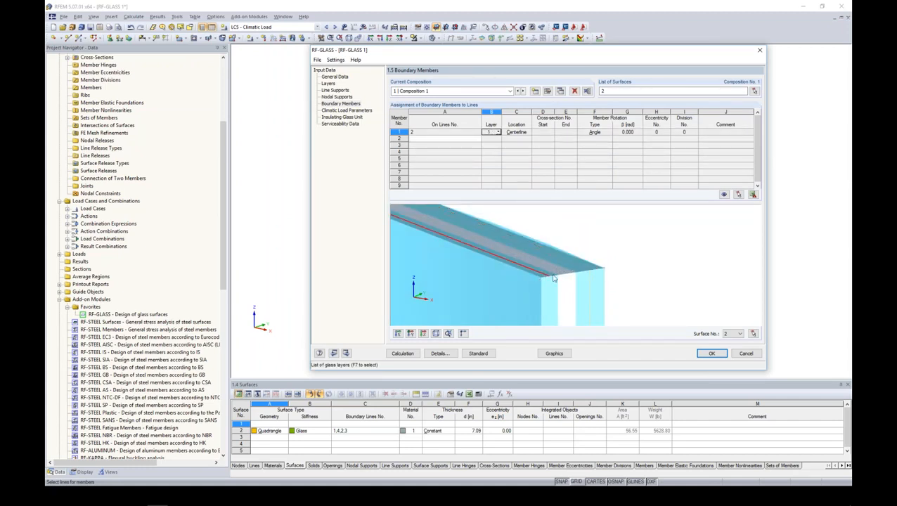
- Try the upper edge and centerline locations for the boundary member, and set it to the lower edge
left_click(516, 133)
left_click(529, 133)
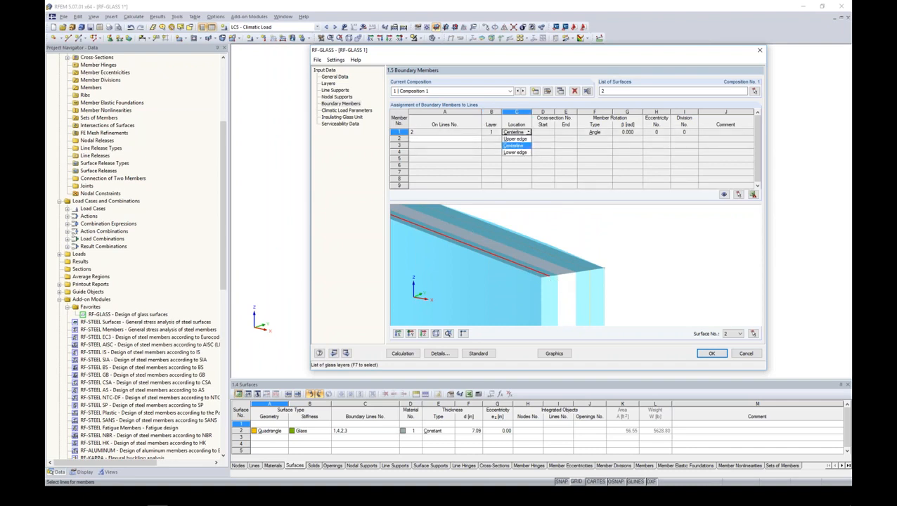
left_click(526, 139)
left_click(528, 132)
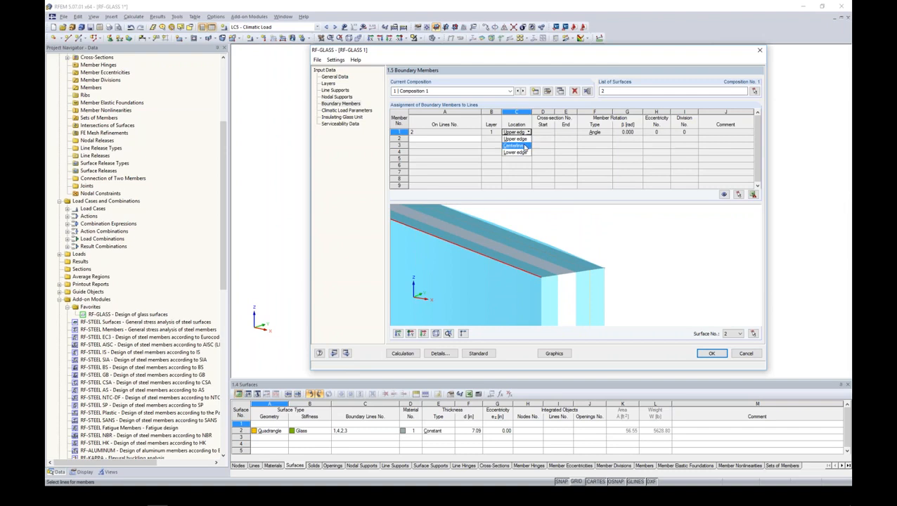
left_click(525, 145)
left_click(528, 132)
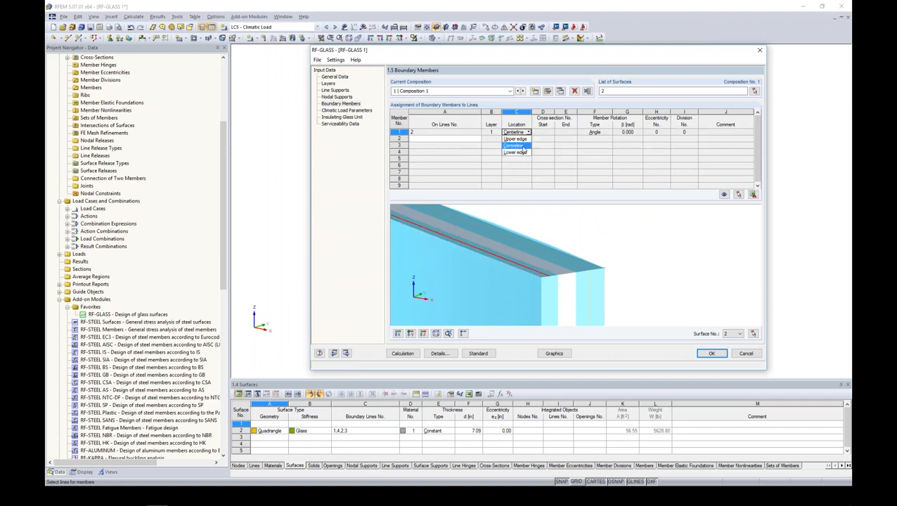
left_click(520, 152)
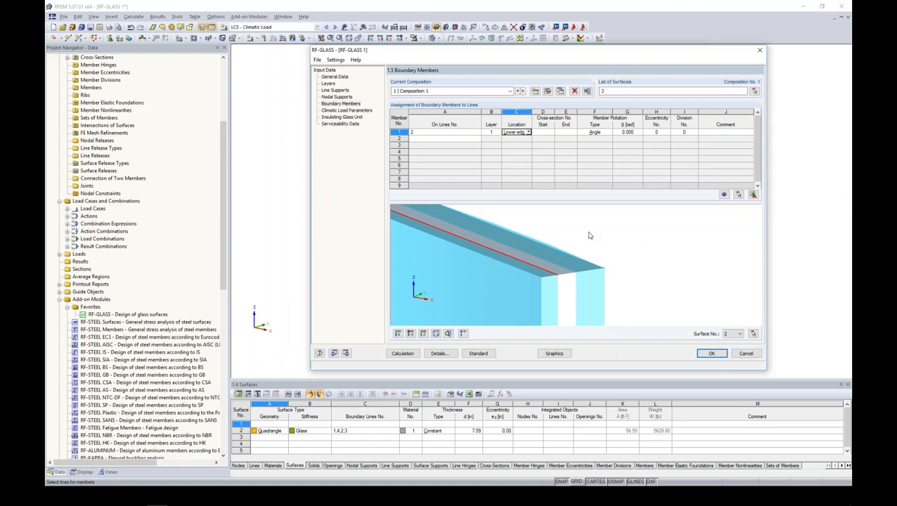
- Delete the boundary member row for line 2
left_click(395, 131)
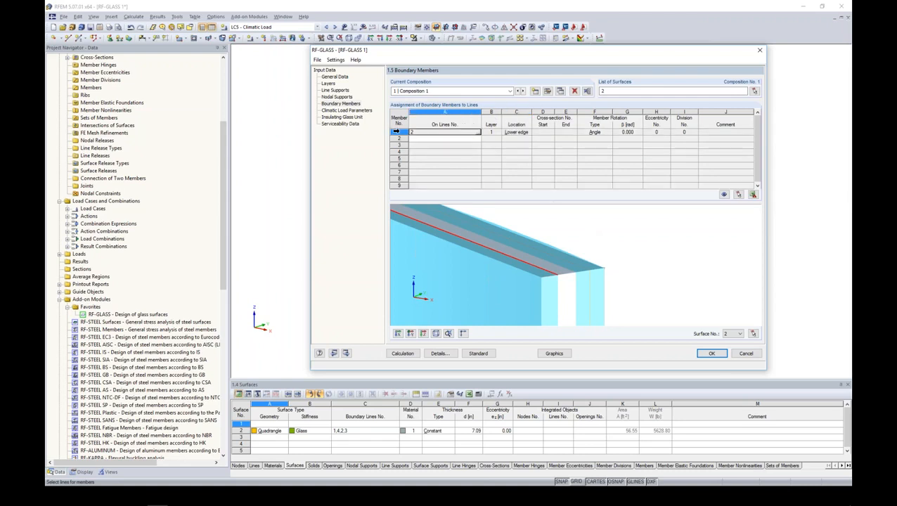
right_click(396, 131)
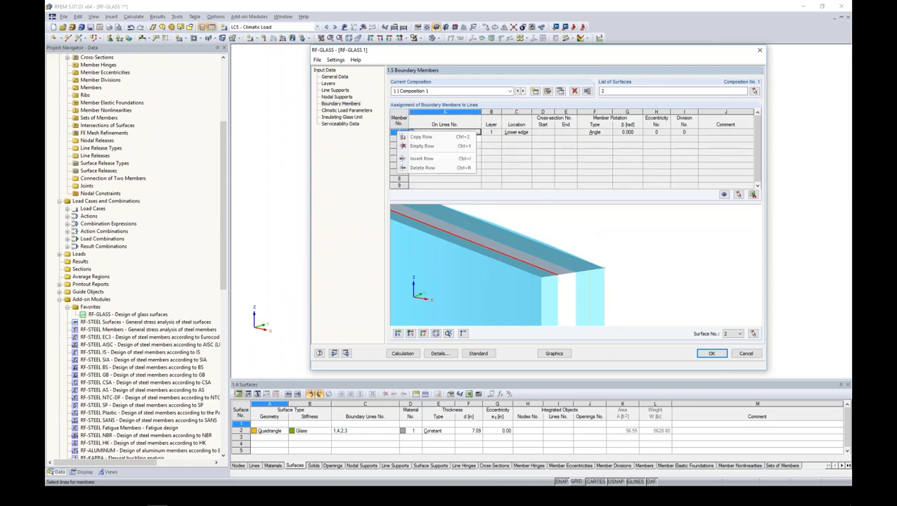
left_click(412, 167)
- Switch automatic gas temperature calculation on and back off to inspect the glass composition parameters for the summer climatic load
left_click(357, 111)
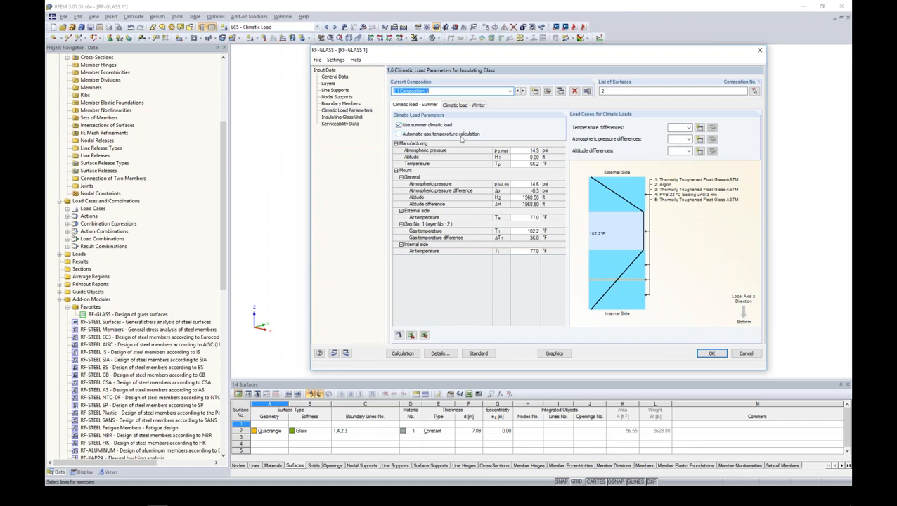
left_click(399, 134)
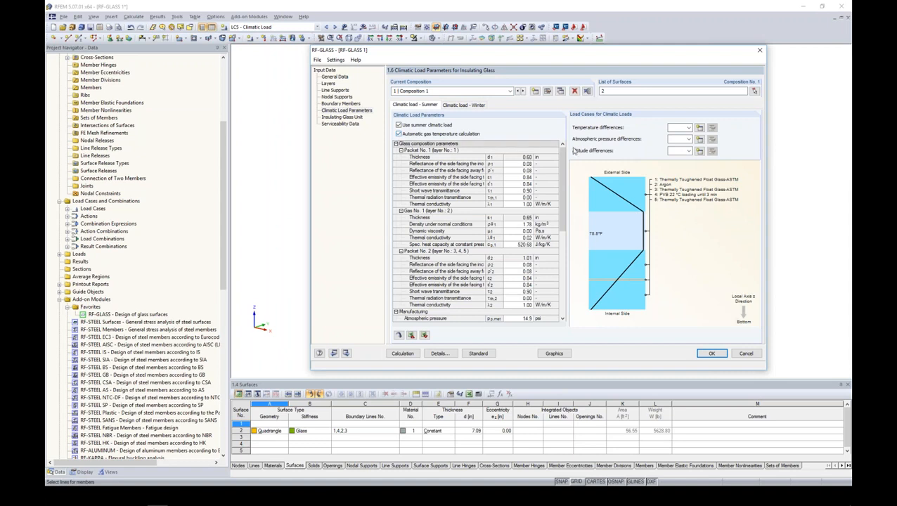
mouse_move(562, 153)
left_mouse_down()
mouse_move(557, 226)
mouse_move(566, 147)
left_mouse_up()
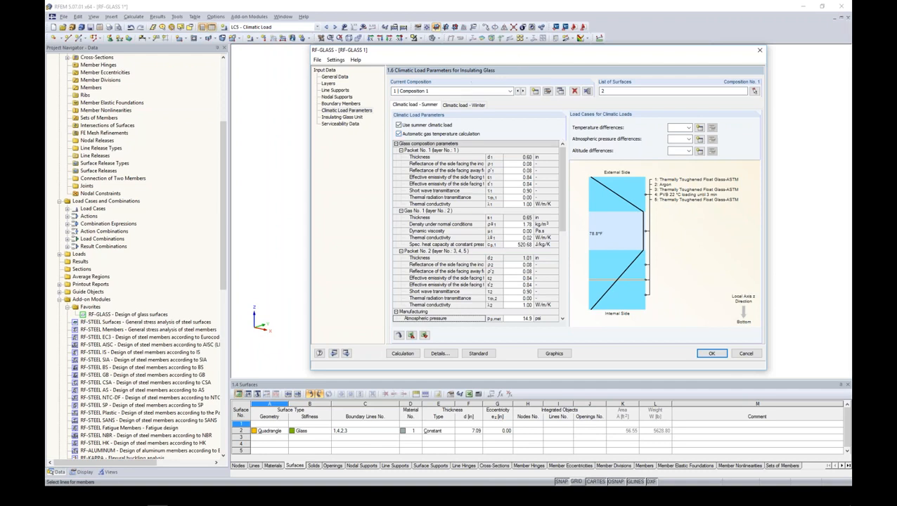
left_click(399, 133)
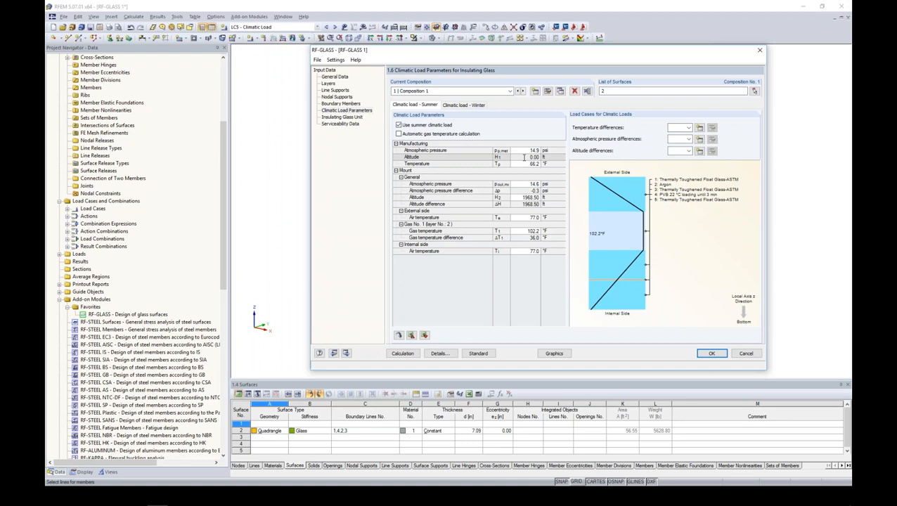
- For the summer climatic load, set the manufacturing temperature to 65 °F and the mounting altitude to 2000 ft
left_click(521, 157)
left_click(522, 163)
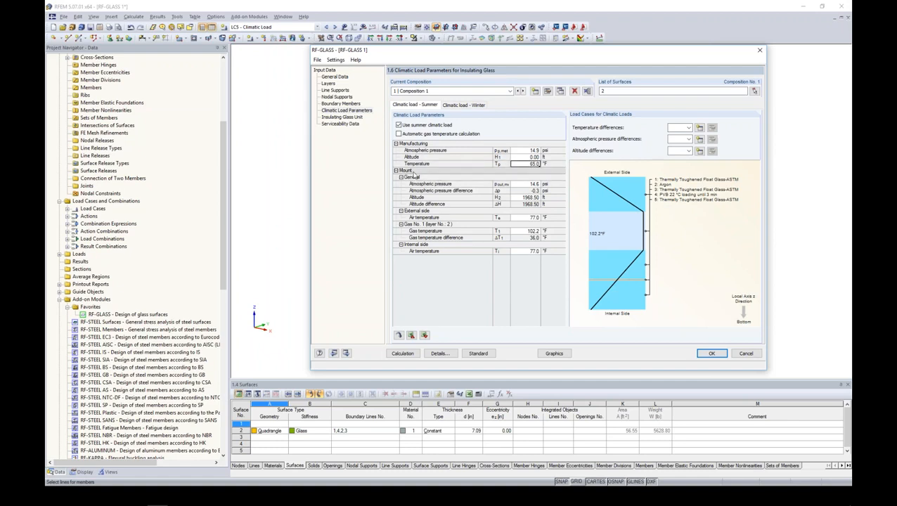
left_click(529, 197)
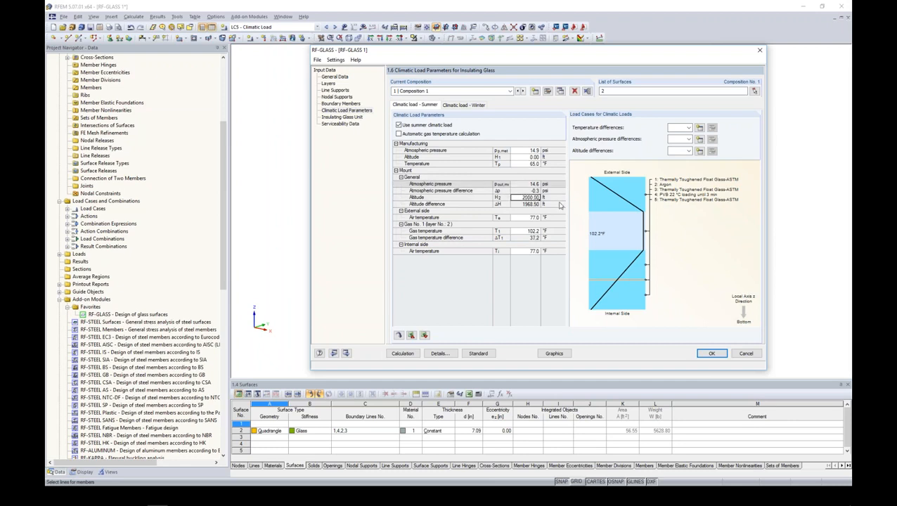
left_click(517, 204)
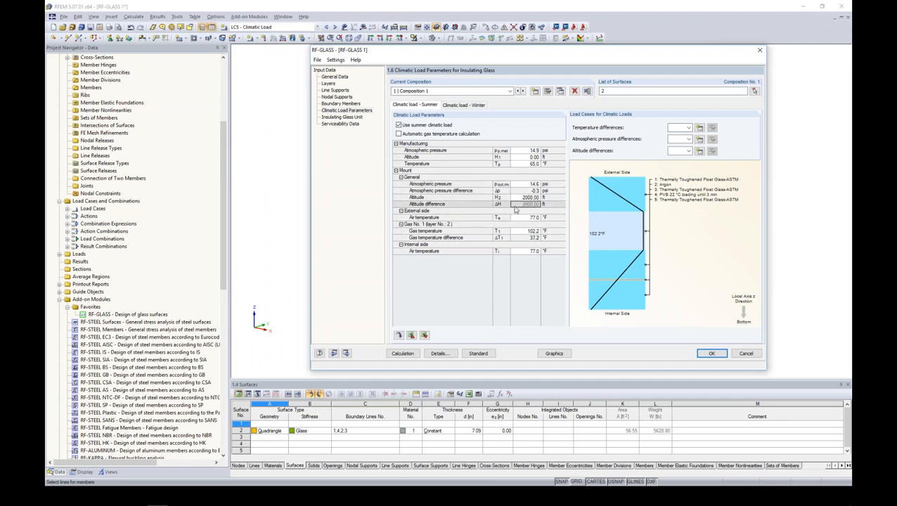
- Set the summer air temperature to 90 °F on the external side and 78 °F on the internal side
left_click(519, 217)
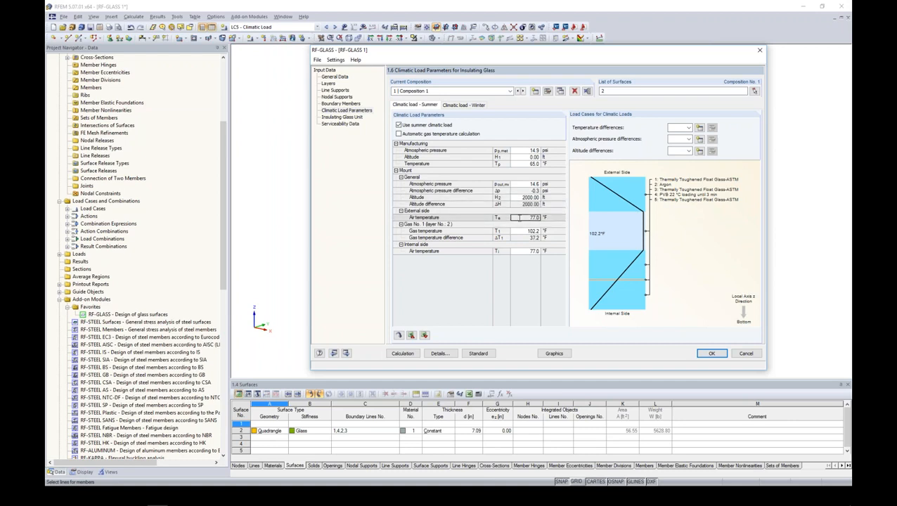
type("90")
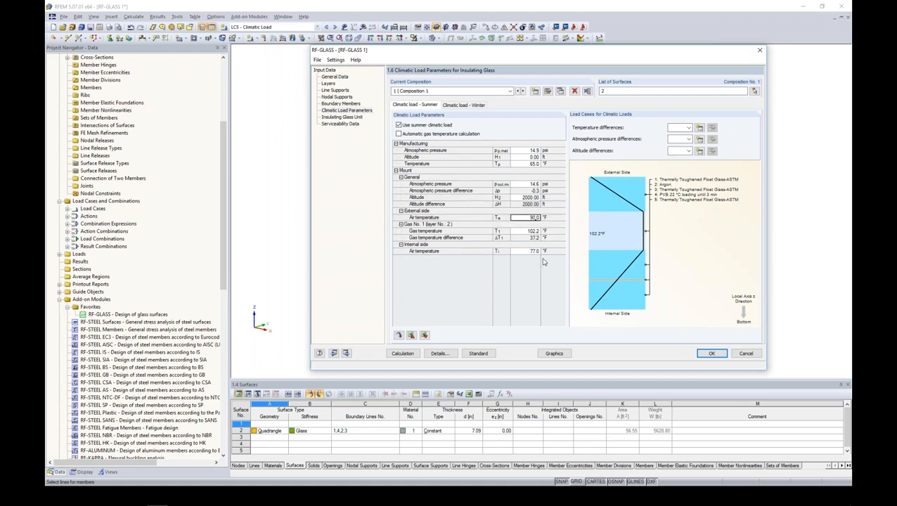
left_click(520, 232)
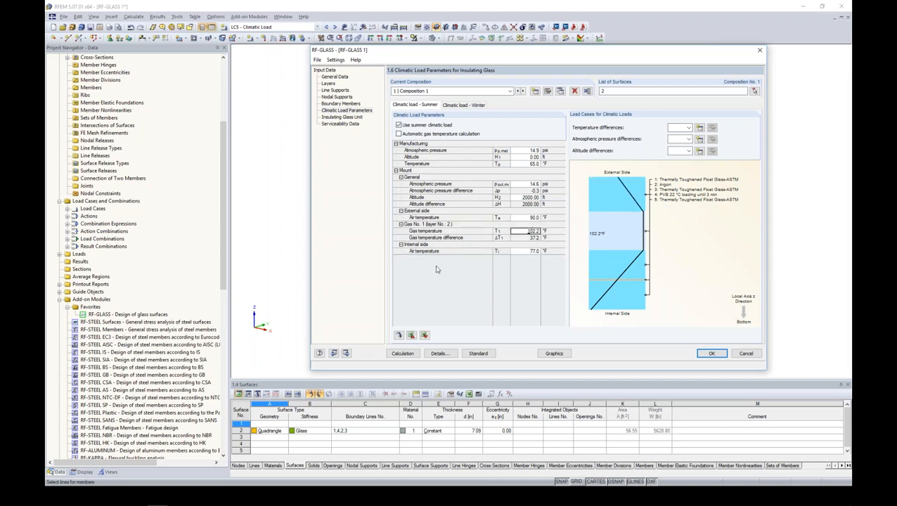
left_click(522, 251)
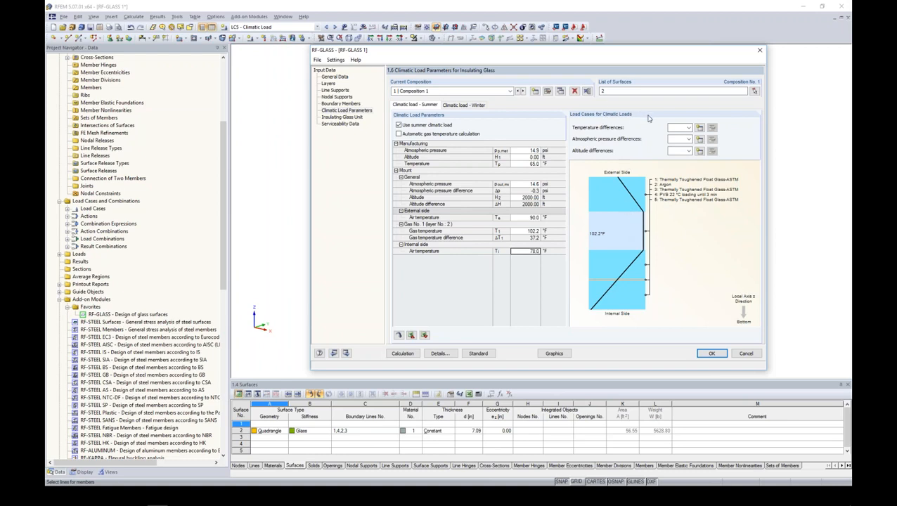
- Assign load case LC5 Climatic Load to the summer temperature, atmospheric pressure and altitude differences
left_click(688, 128)
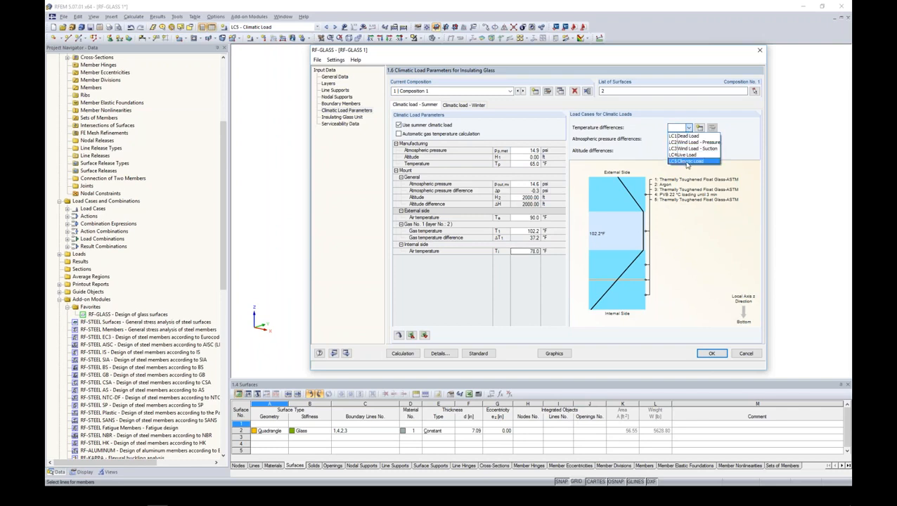
left_click(687, 162)
left_click(688, 139)
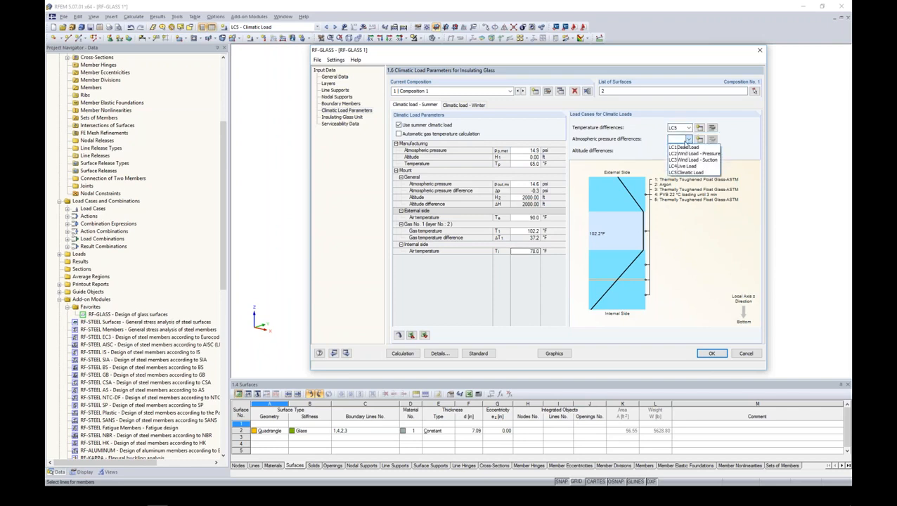
left_click(684, 172)
left_click(688, 151)
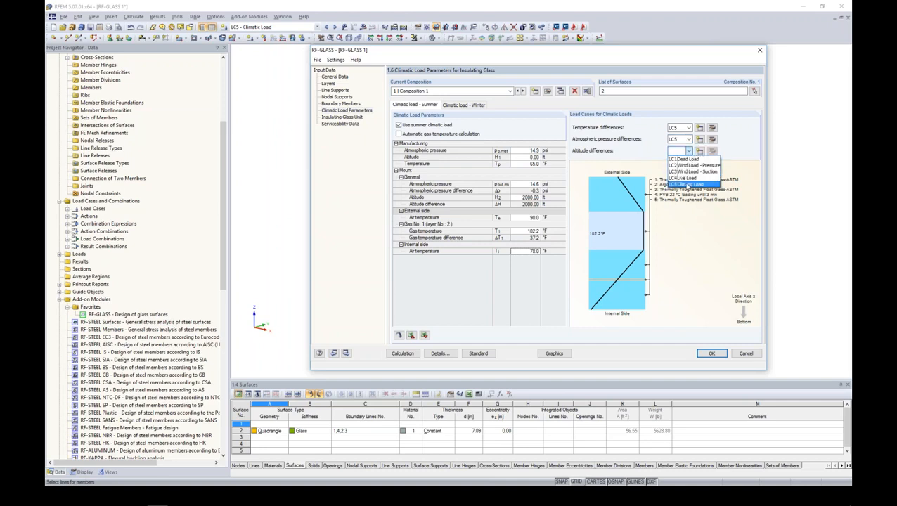
left_click(689, 184)
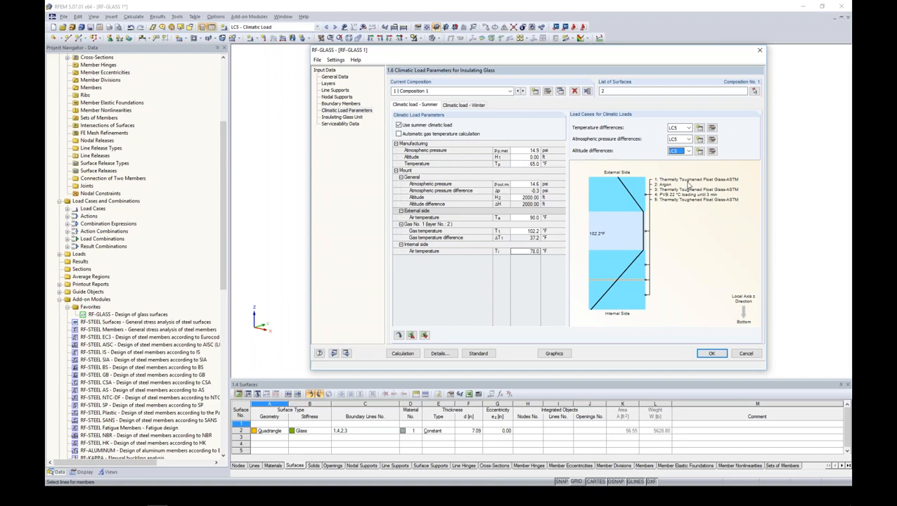
- For the winter climatic load, set the manufacturing altitude to 0 ft and the manufacturing temperature to 65 °F
left_click(463, 106)
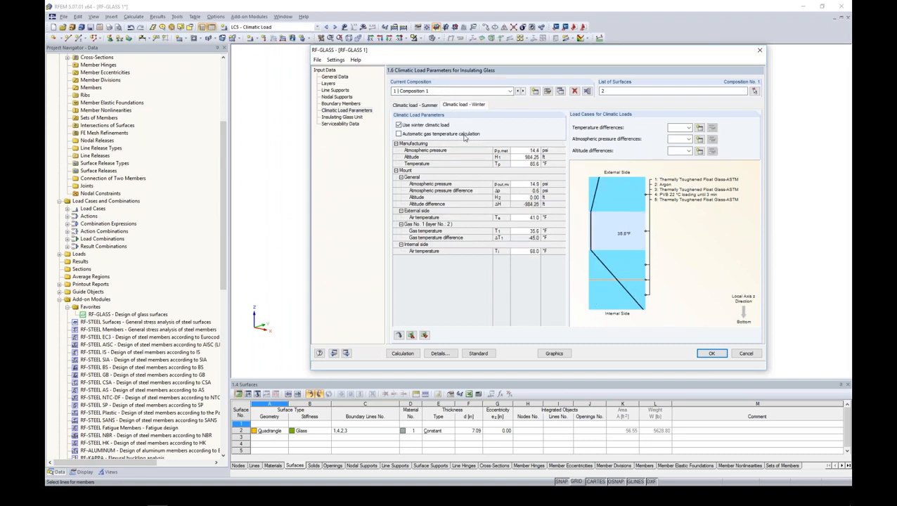
left_click(517, 158)
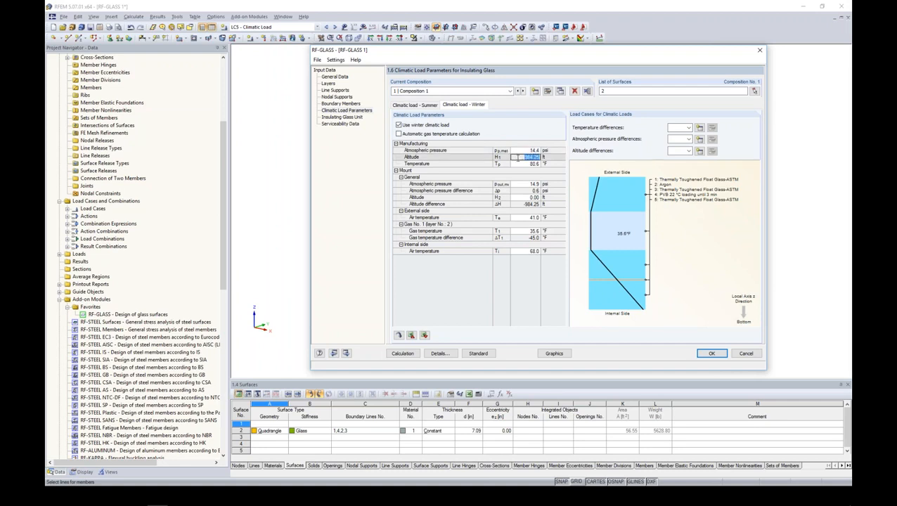
type("0.0")
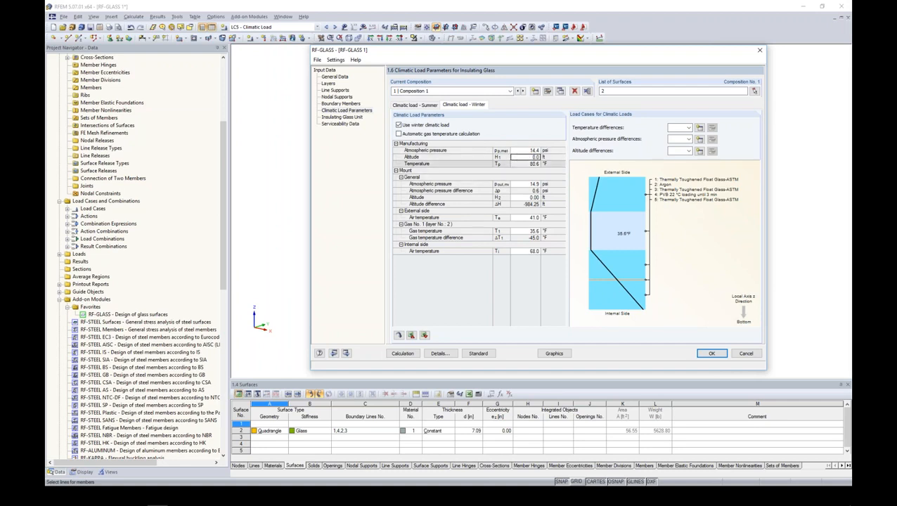
left_click(528, 164)
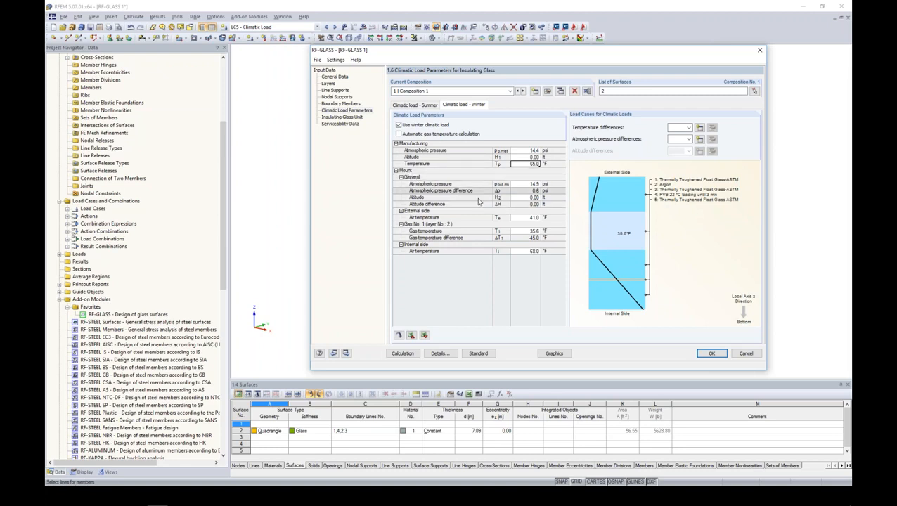
- Set the winter mounting altitude to 2000 ft and the air temperatures to 20 °F externally and 62 °F internally
left_click(523, 197)
type("2000")
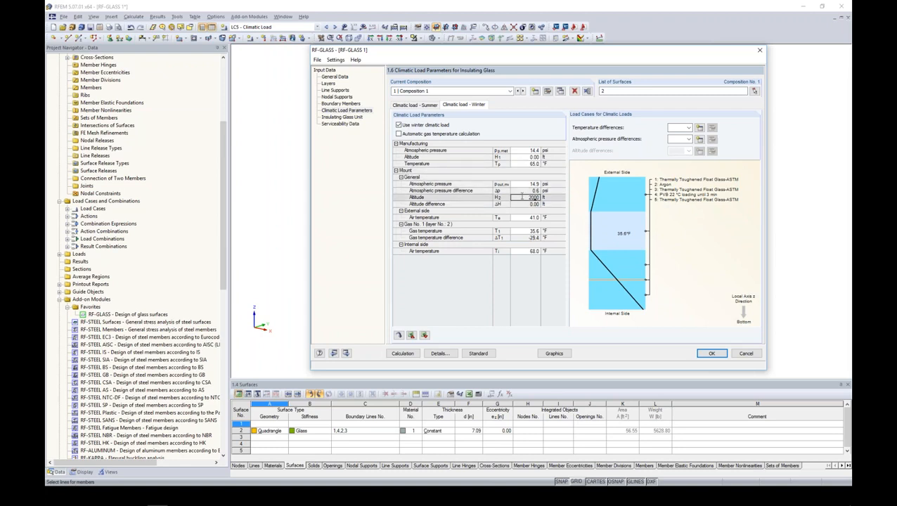
key("Return")
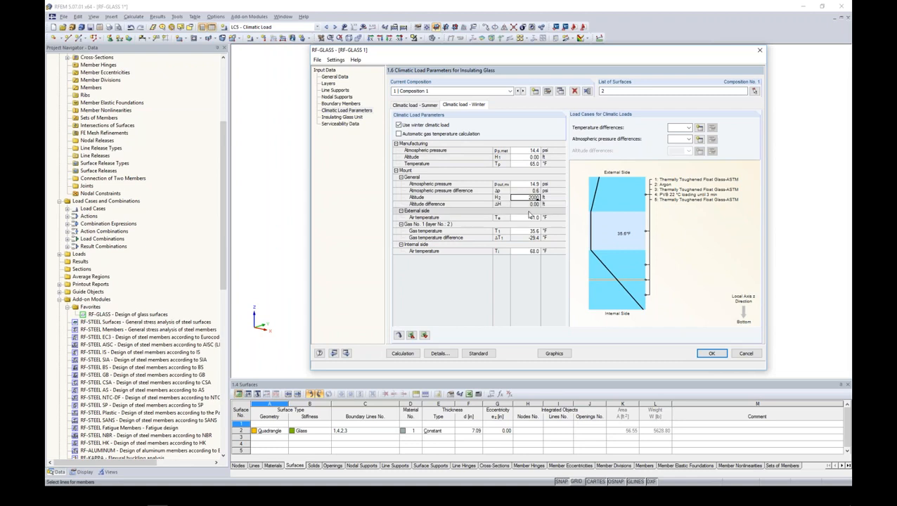
type("20.0")
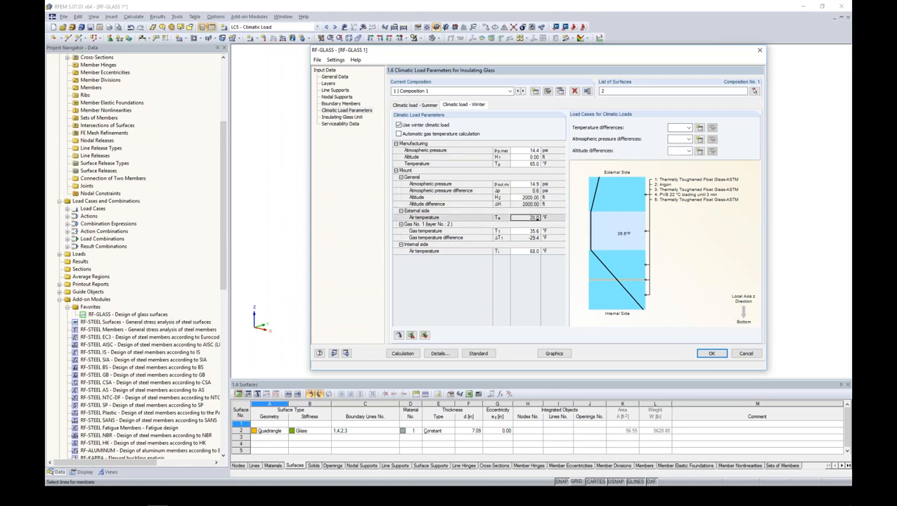
left_click(519, 251)
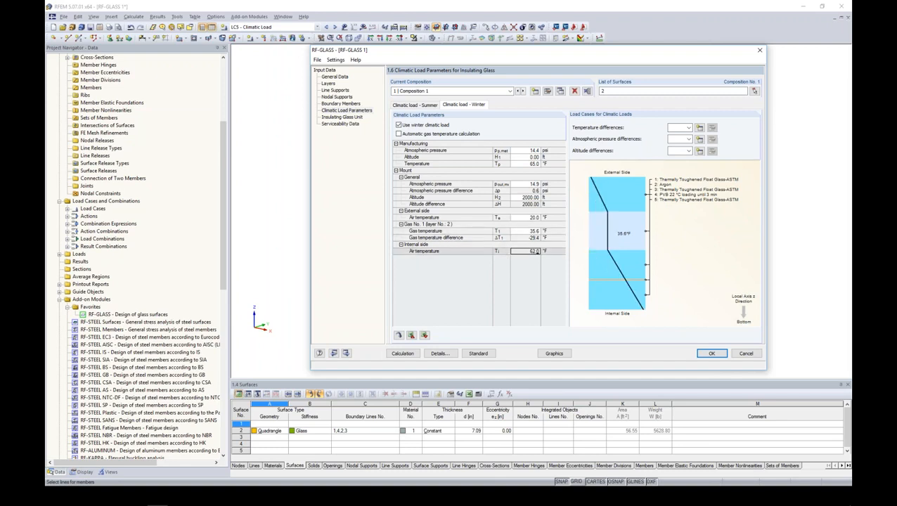
- Assign load case LC5 Climatic Load to the winter temperature, atmospheric pressure and altitude differences
left_click(688, 129)
left_click(686, 161)
left_click(689, 139)
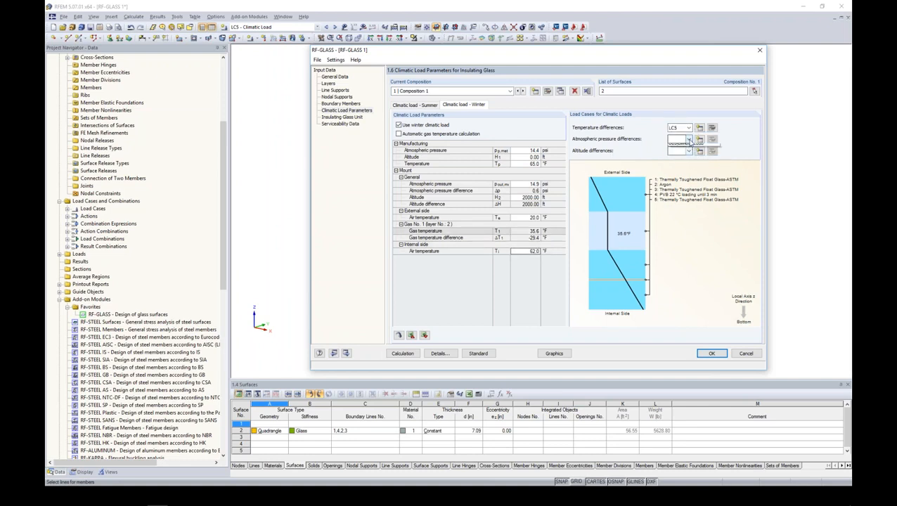
left_click(685, 172)
left_click(688, 151)
left_click(687, 185)
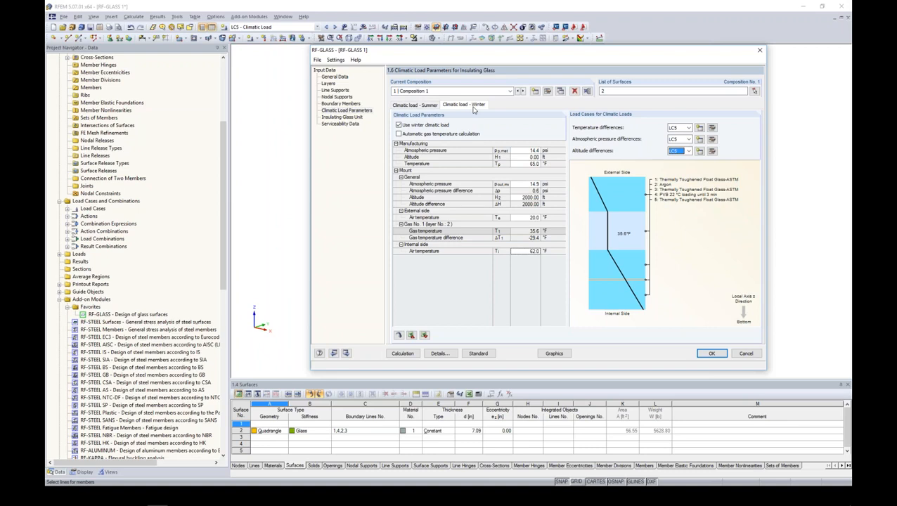
- Turn on the secondary seal for the insulating glass unit to view its parameters, and switch to the PowerPoint slide show on helper supports
left_click(351, 118)
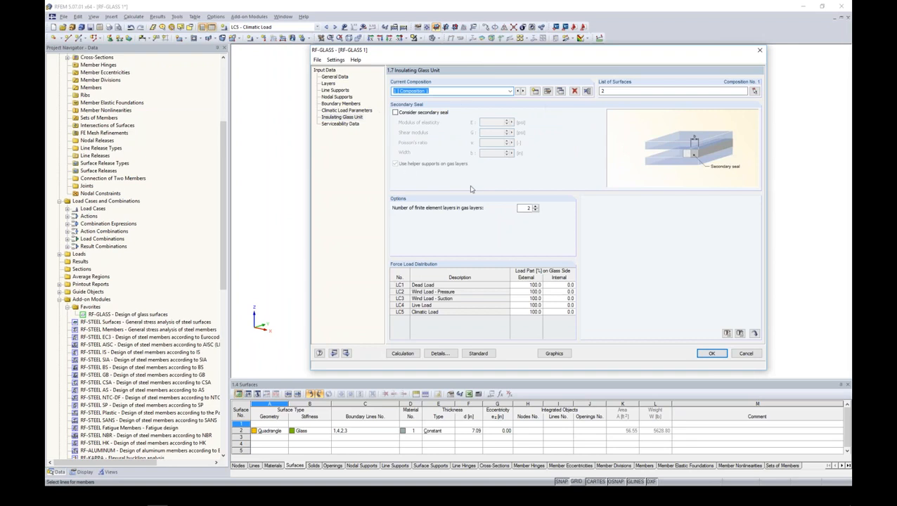
left_click(395, 112)
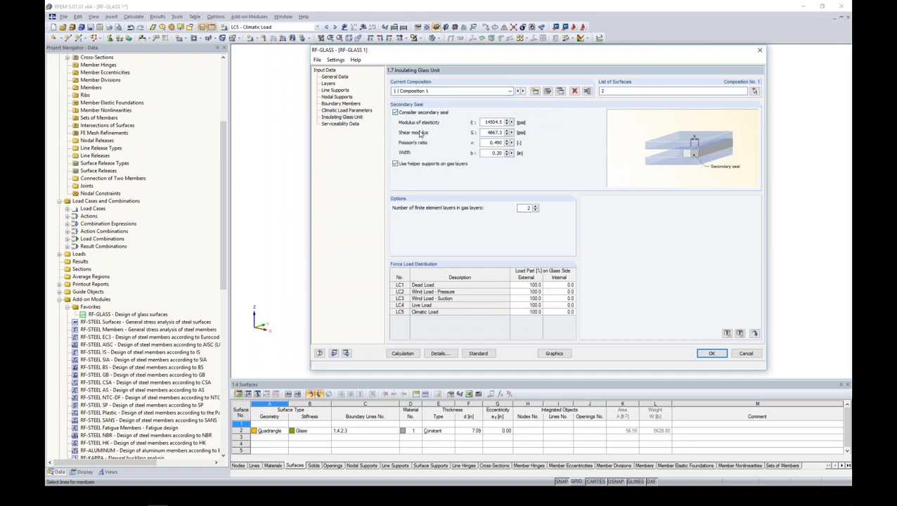
key("alt+Tab")
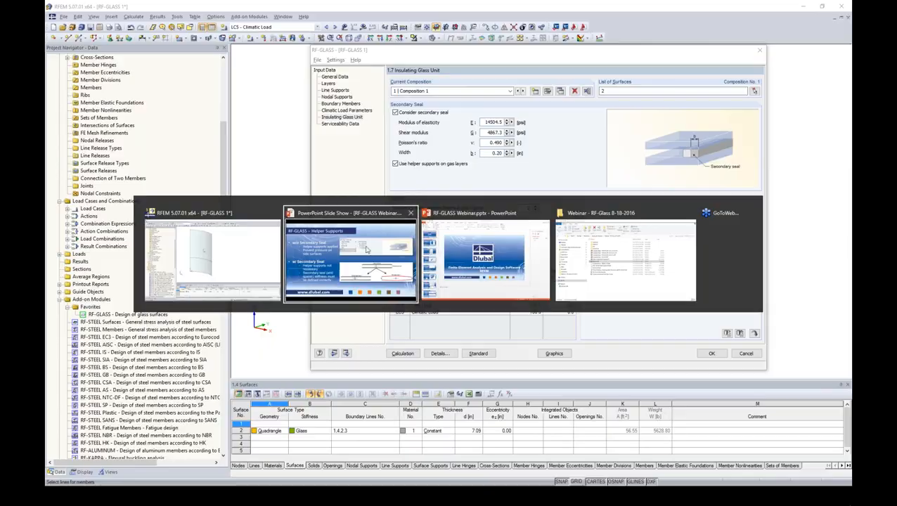
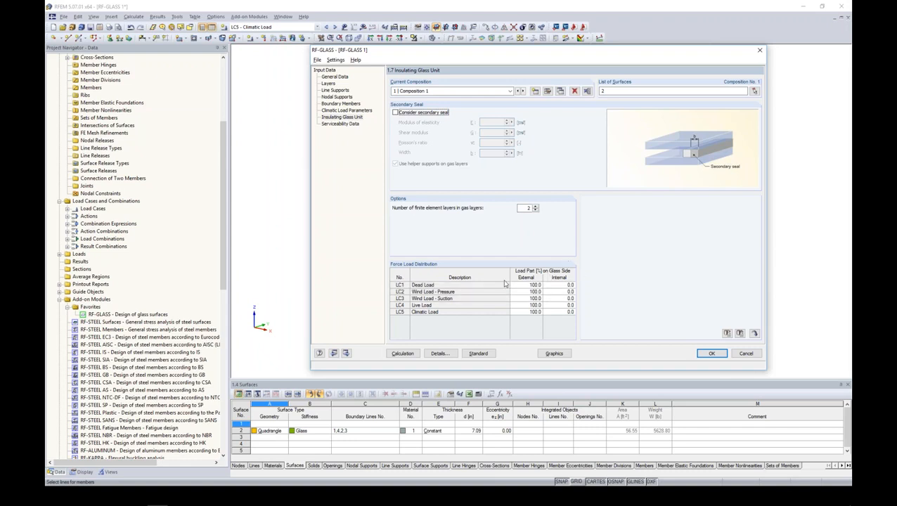
- Distribute the LC1 Dead Load 50% to the external and 50% to the internal glass side
left_click(520, 285)
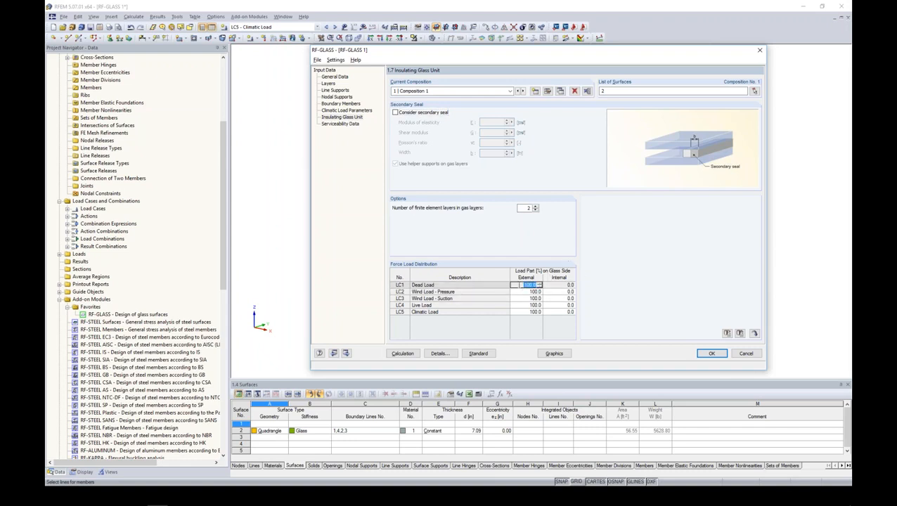
type("50")
key("Tab")
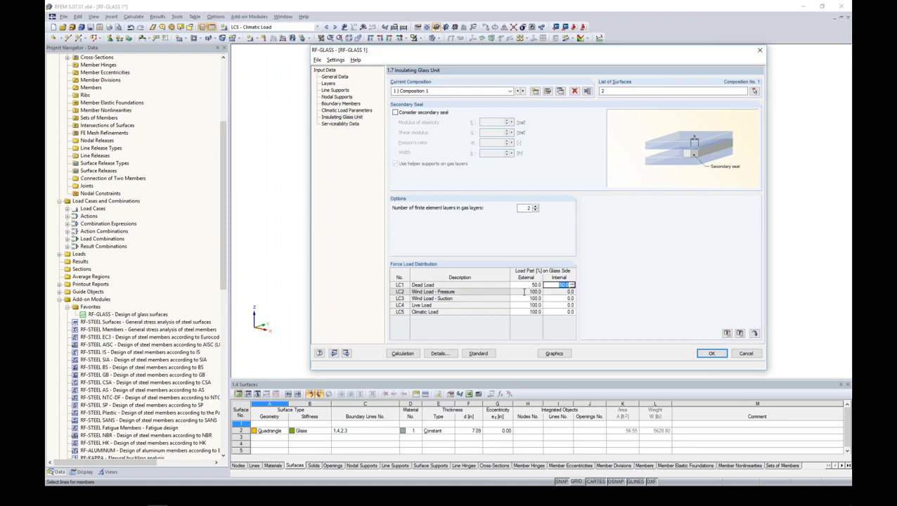
- Assign 100% of the LC3 Wind Load - Suction and LC4 Live Load to the internal glass side, with 0% external
left_click(551, 298)
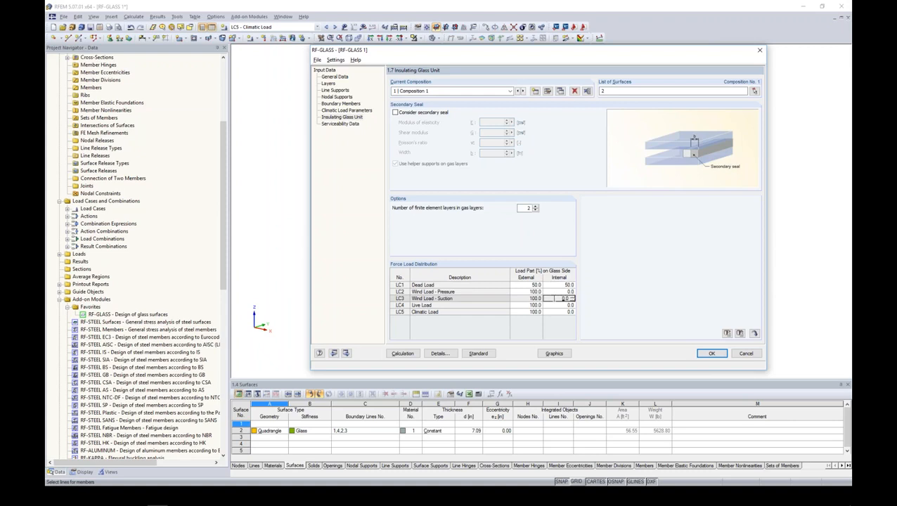
key("Return")
key("Return")
type("10")
key("Return")
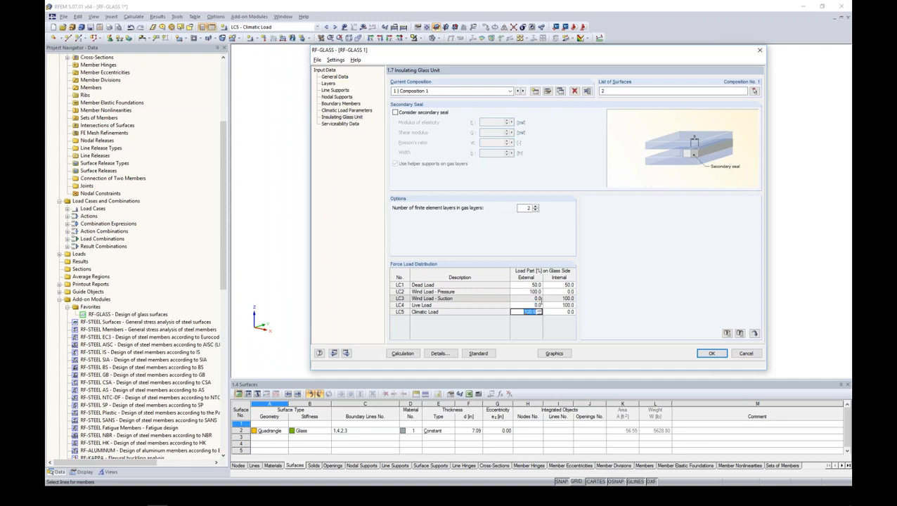
- Distribute the LC5 Climatic Load 50% to the external and 50% to the internal glass side
type("50")
key("Return")
type("50")
left_click(538, 298)
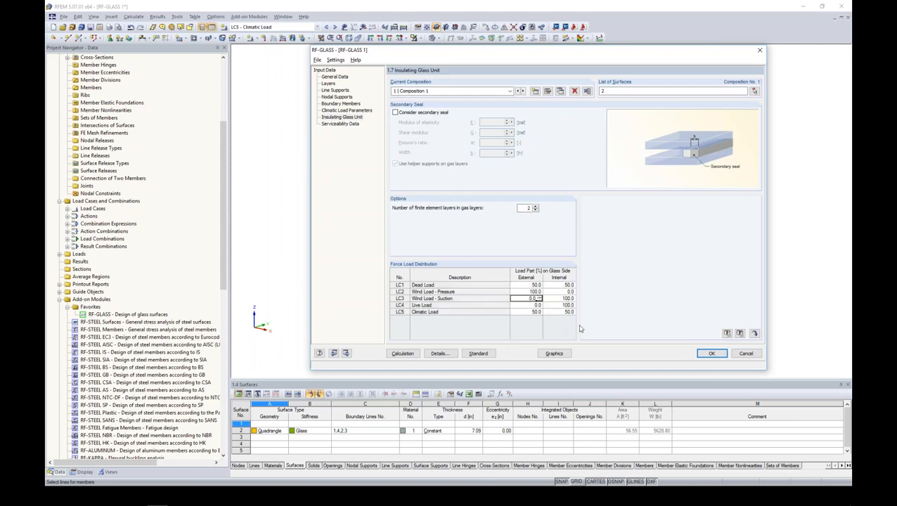
- Add surface 2 to the serviceability data and review the standard's deflection limits
left_click(345, 124)
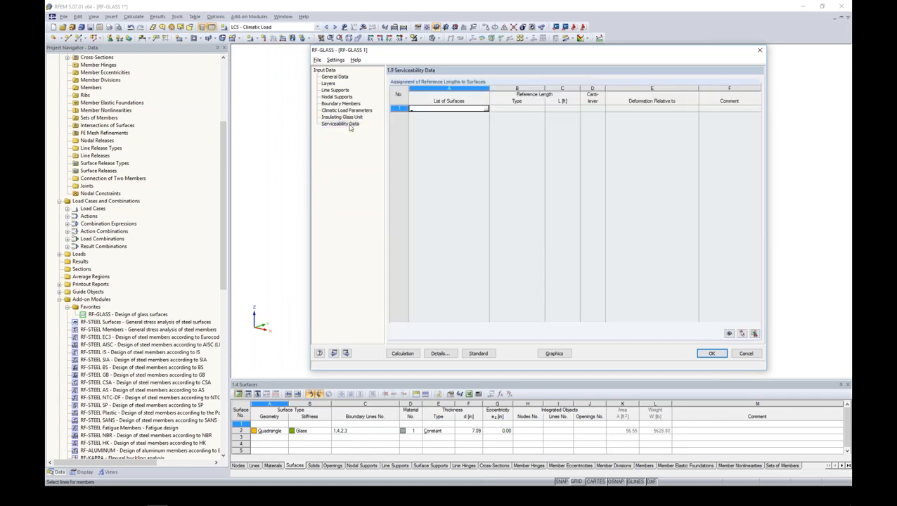
left_click(485, 109)
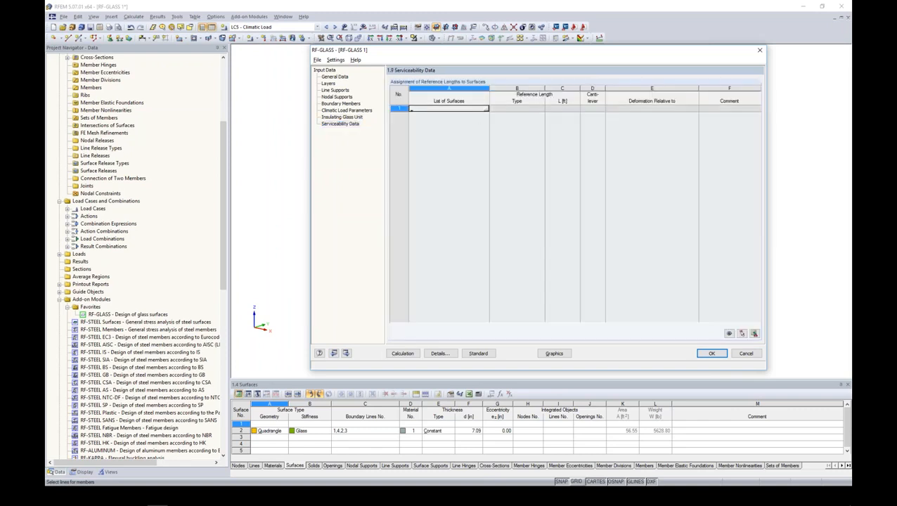
left_click(395, 179)
left_click(144, 83)
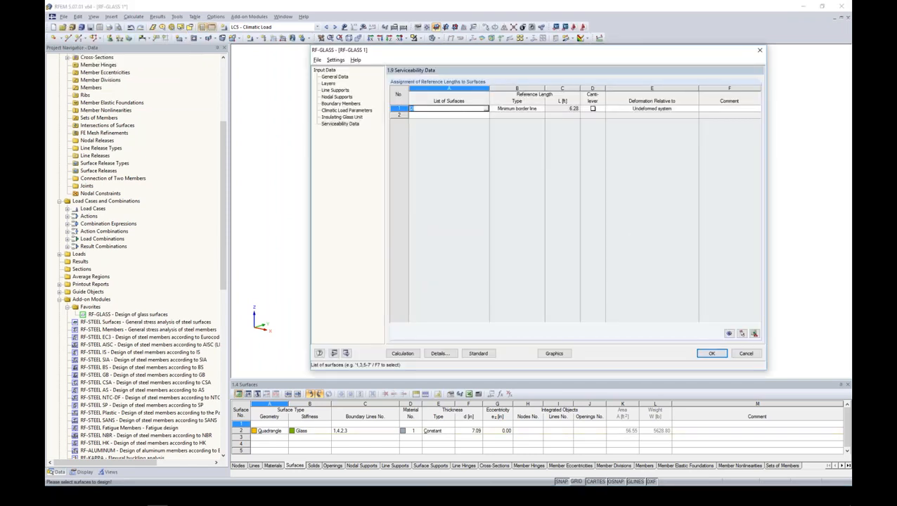
left_click(478, 353)
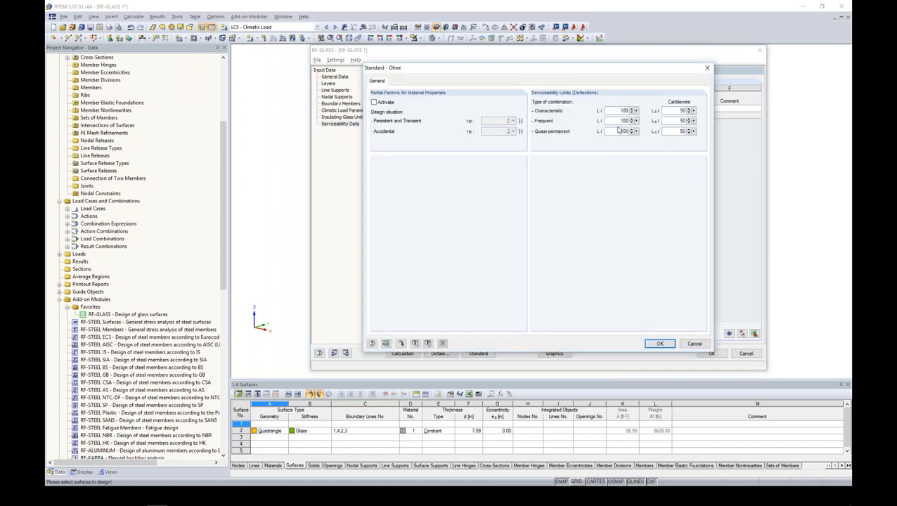
left_click(660, 343)
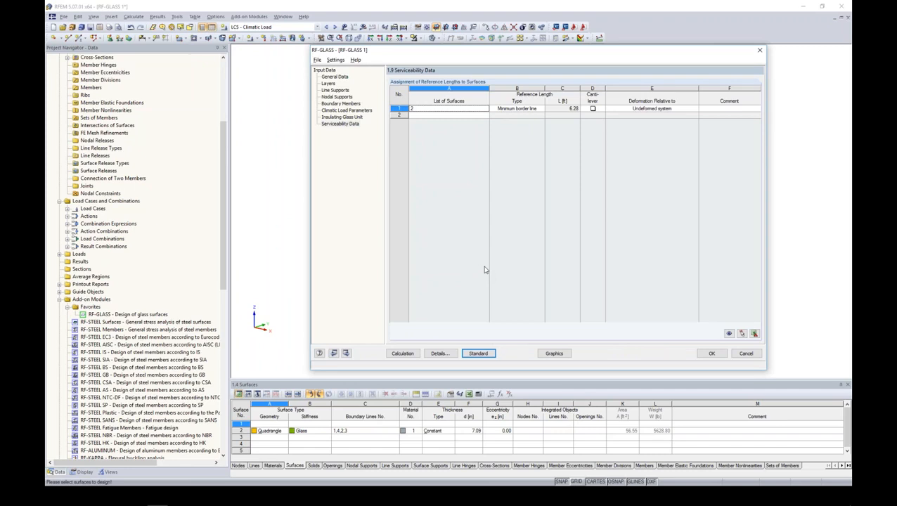
- Accept the RF-GLASS input data, collapse the RF-GLASS 1 model's data tree and switch to the Insulated Glass - RESULTS model
left_click(711, 353)
middle_click_drag(555, 280, 643, 264)
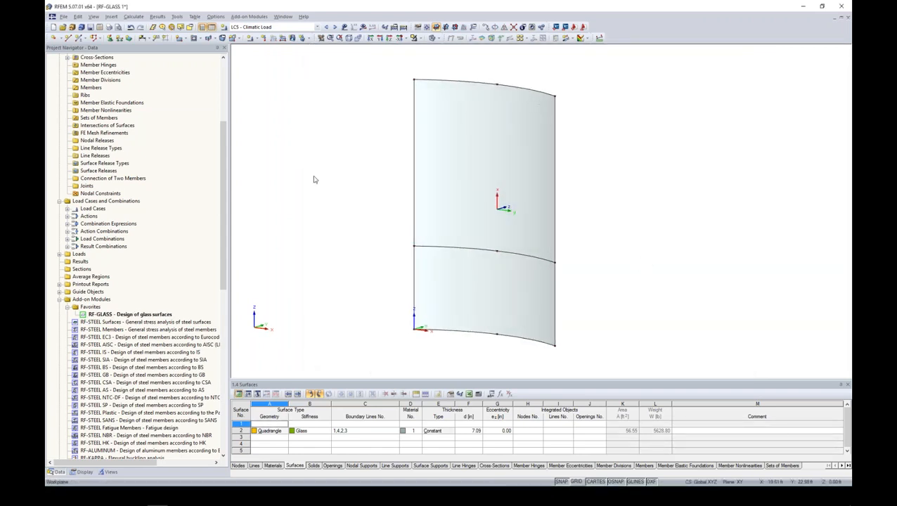
scroll(173, 103, "up", 6)
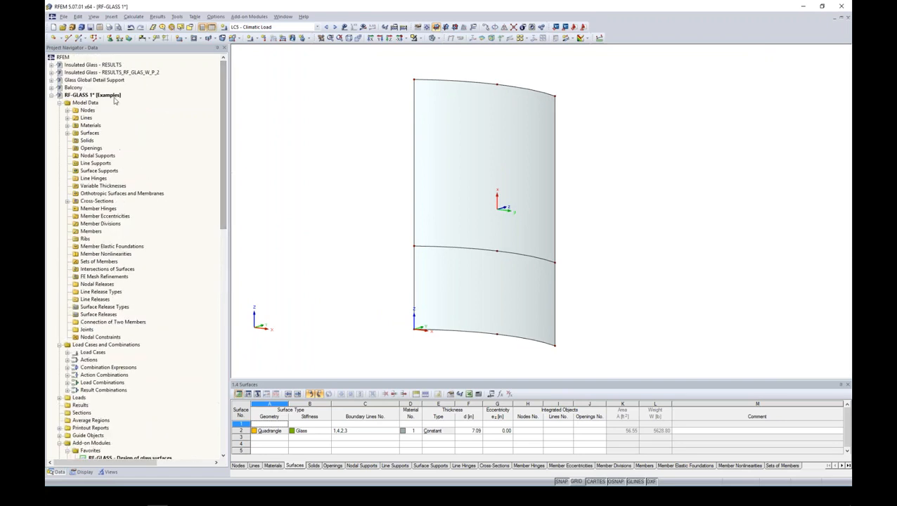
left_click(52, 95)
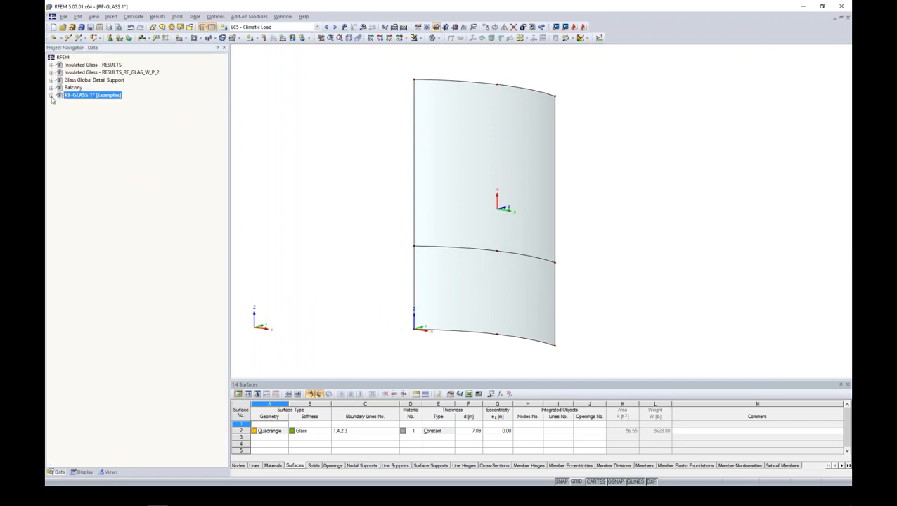
double_click(87, 66)
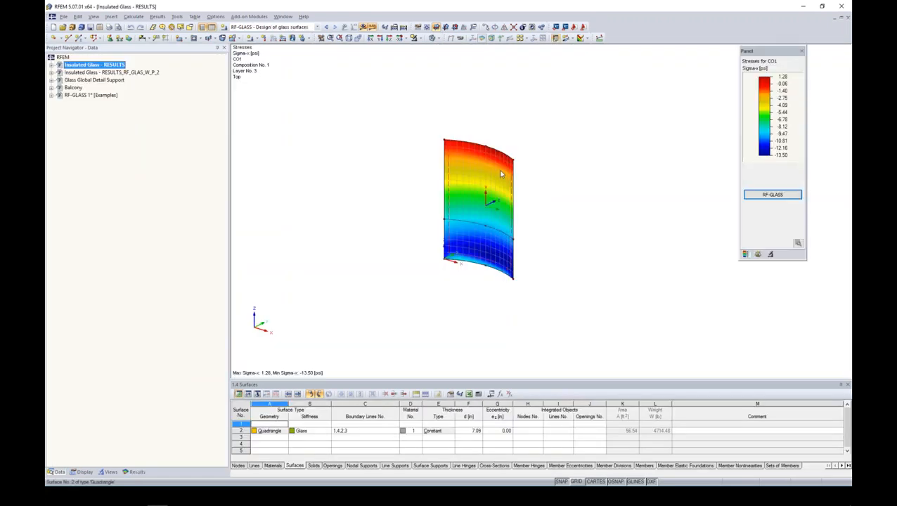
- Inspect the panel's CO1 stress plot from several angles and open the RF-GLASS design case of the results model
middle_click_drag(495, 193, 547, 157, "ctrl")
scroll(482, 219, "up", 5)
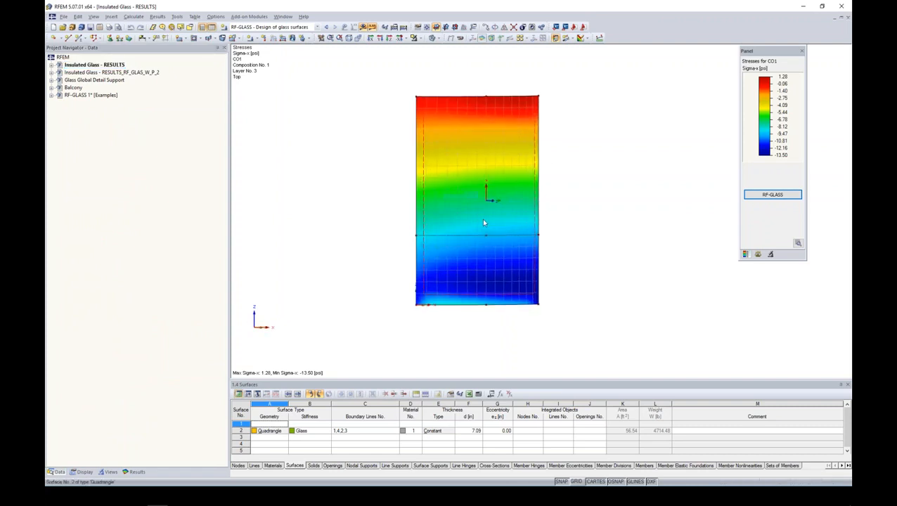
middle_click_drag(589, 210, 563, 271, "ctrl")
middle_click_drag(562, 175, 570, 193)
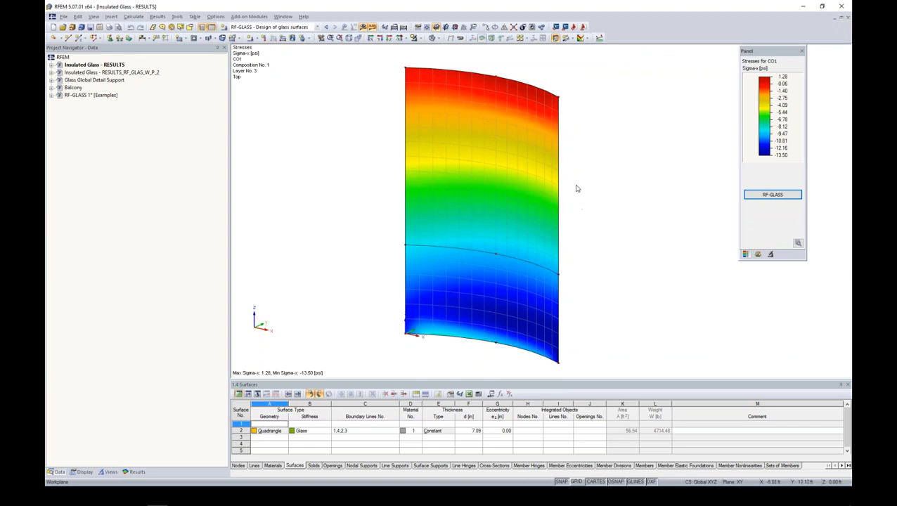
left_click(51, 66)
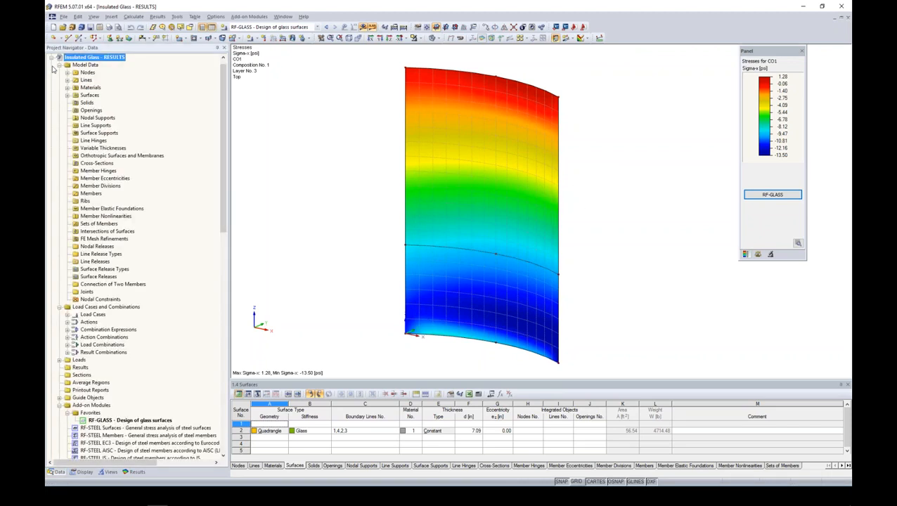
left_click(145, 419)
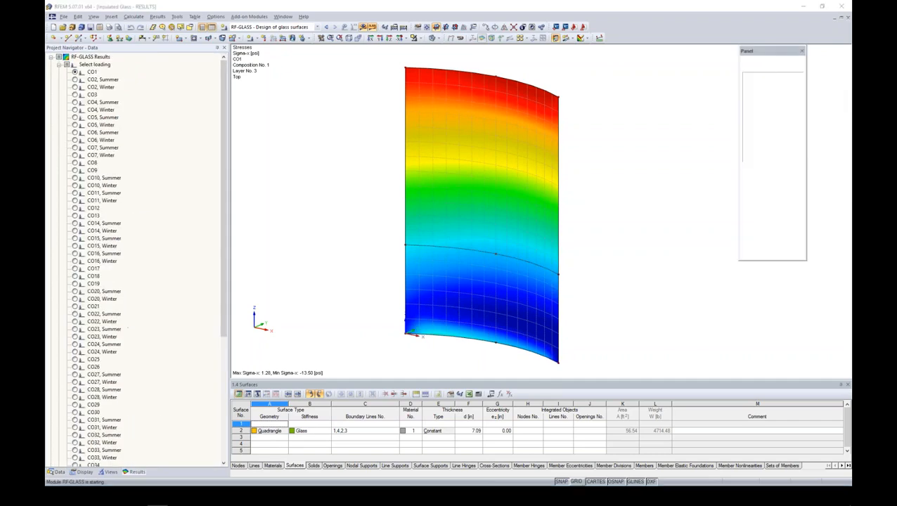
left_click_drag(450, 90, 488, 72)
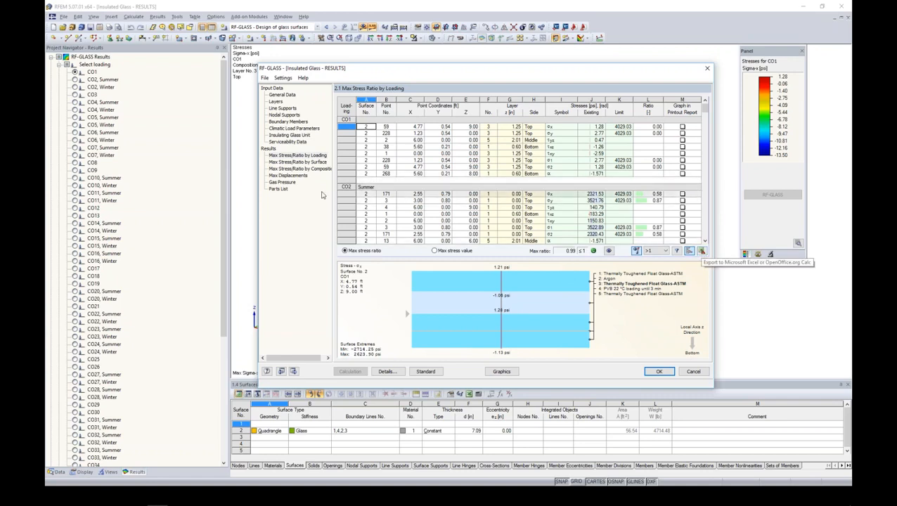
- Review the RF-GLASS result tables for maximum displacements, maximum stress ratio by loading and gas pressure
left_click(287, 176)
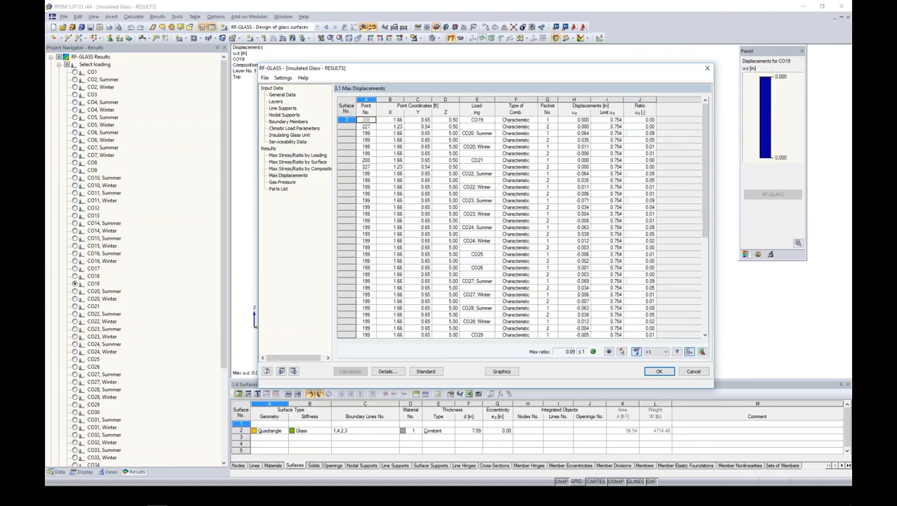
left_click(293, 156)
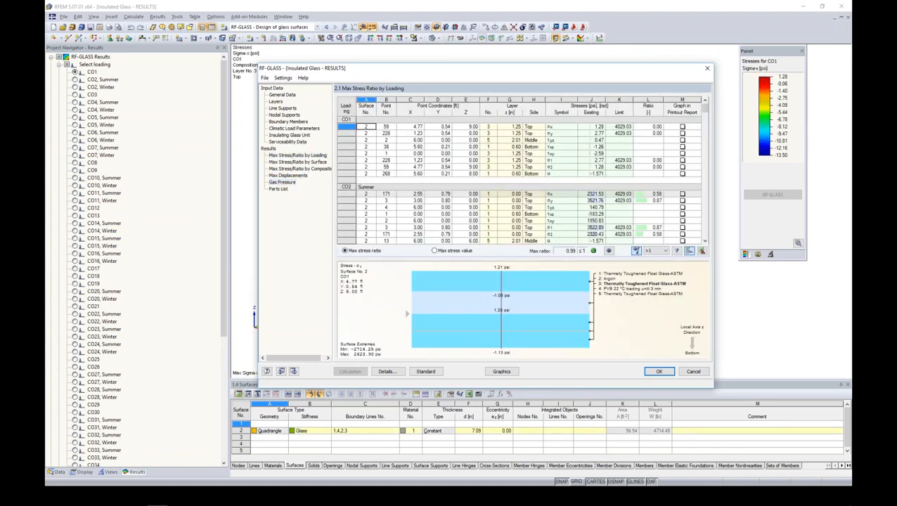
left_click(282, 182)
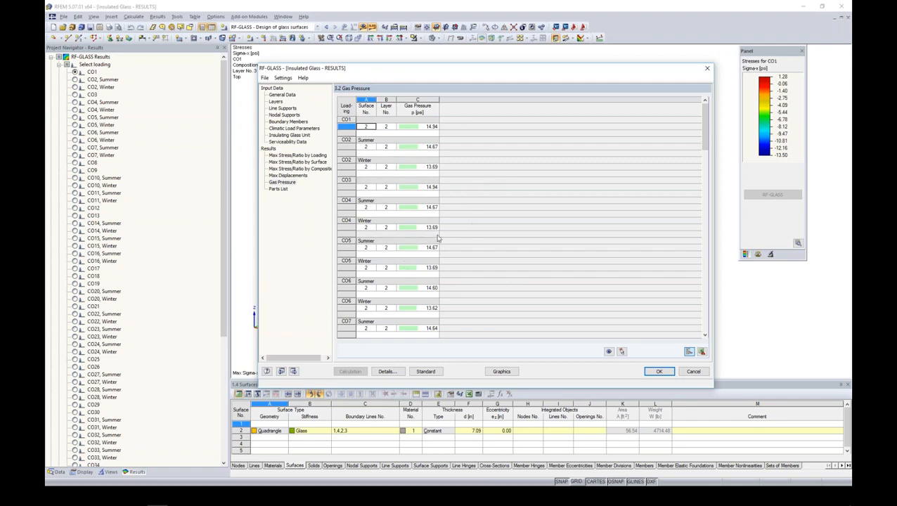
- Examine the maximum stress ratios by surface, comparing the stress diagrams for σ1 in CO10 Summer and τxz in CO6 Summer
left_click(296, 161)
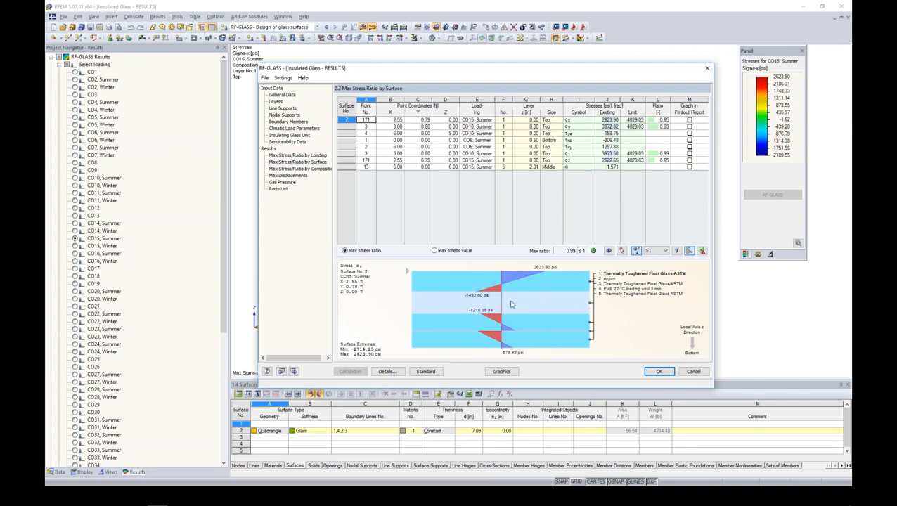
left_click(532, 154)
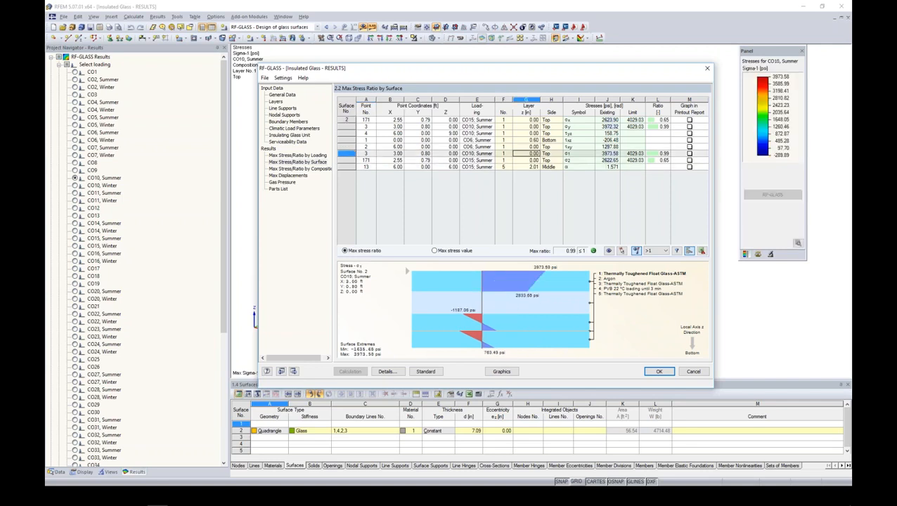
left_click(532, 140)
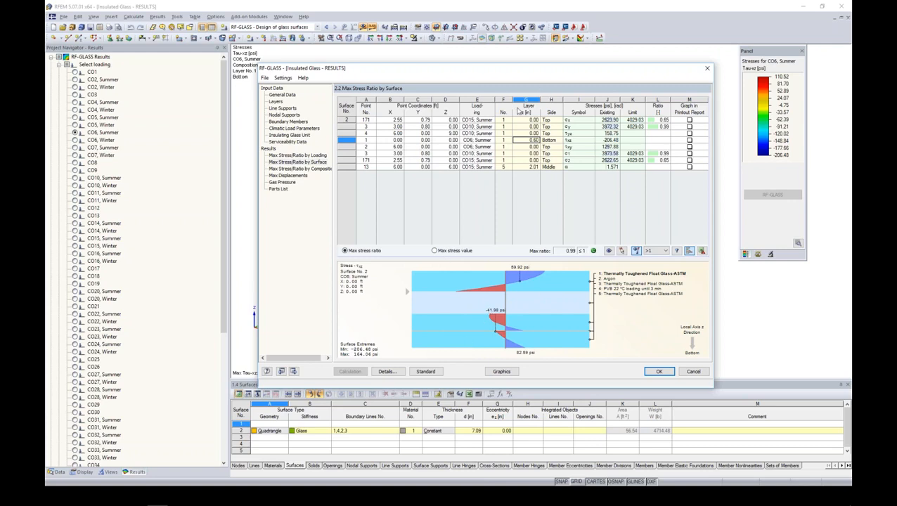
- Display the RF-GLASS results graphically on the panel and view σx, σy, τxz, τxy, σ1 and σ2 for CO6 Summer
left_click(501, 371)
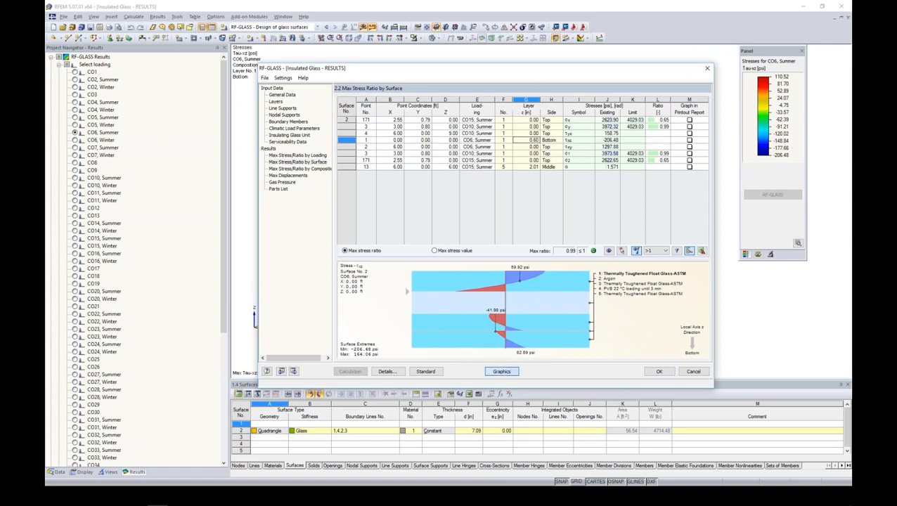
left_click_drag(224, 189, 204, 312)
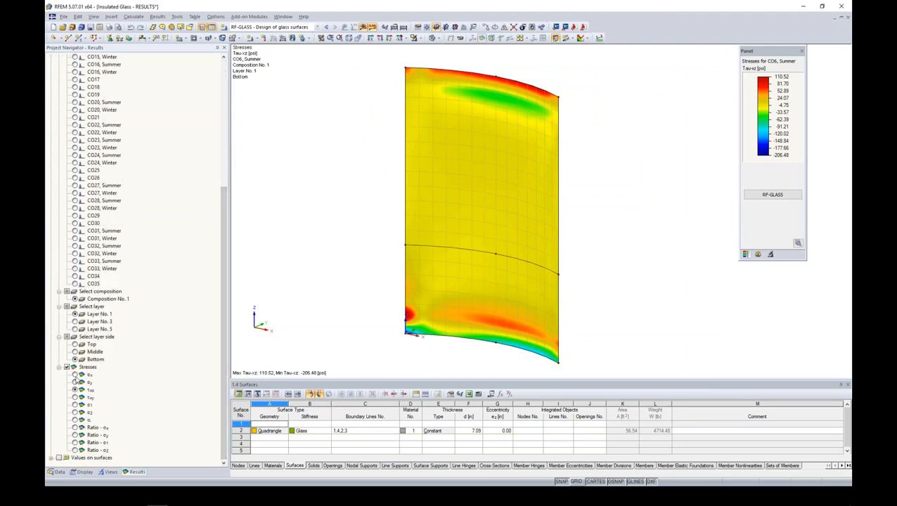
left_click(76, 376)
left_click(76, 383)
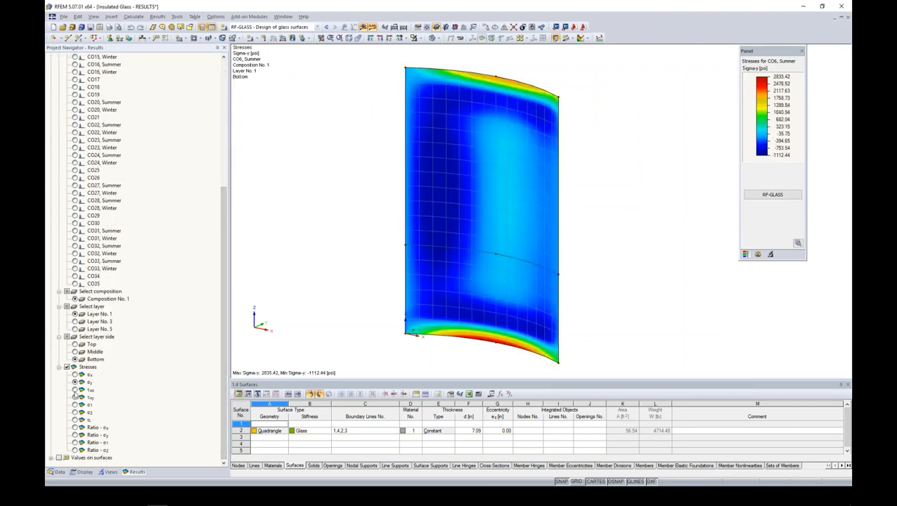
left_click(76, 391)
left_click(76, 398)
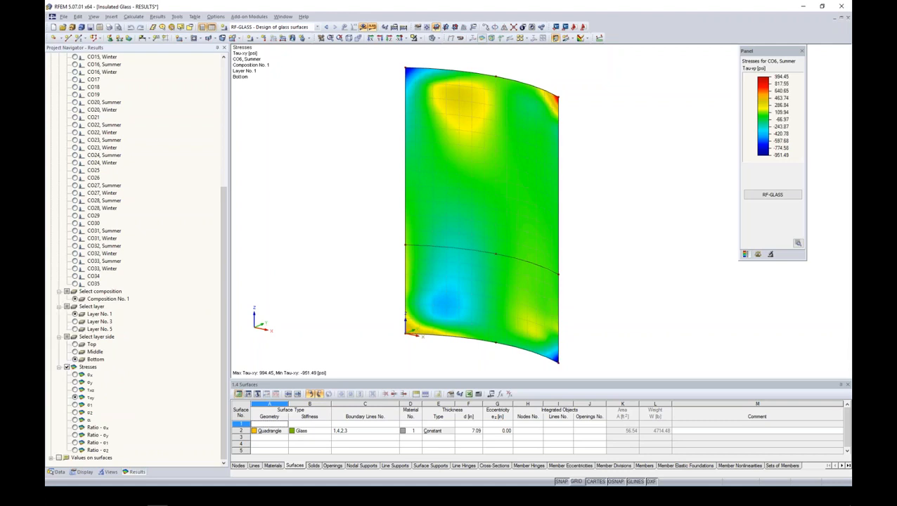
left_click(76, 404)
left_click(76, 413)
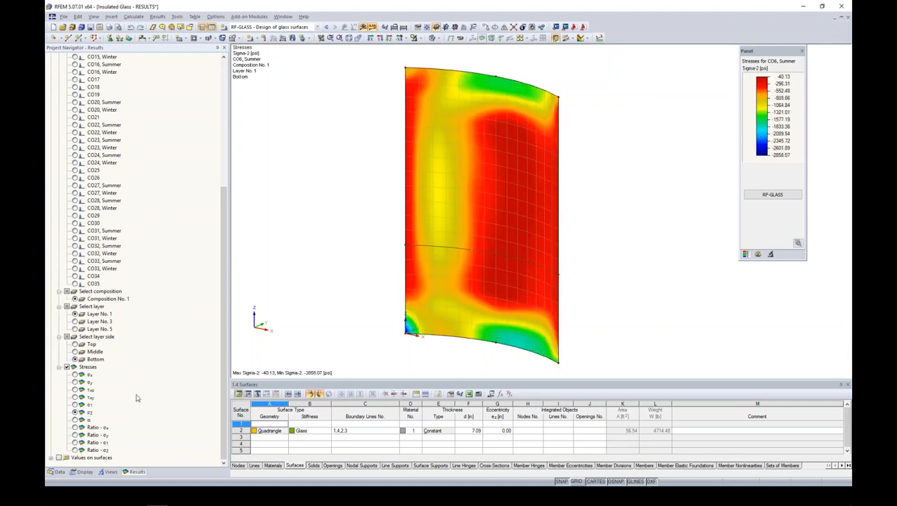
middle_click_drag(634, 196, 645, 196, "ctrl")
middle_click_drag(595, 184, 591, 167)
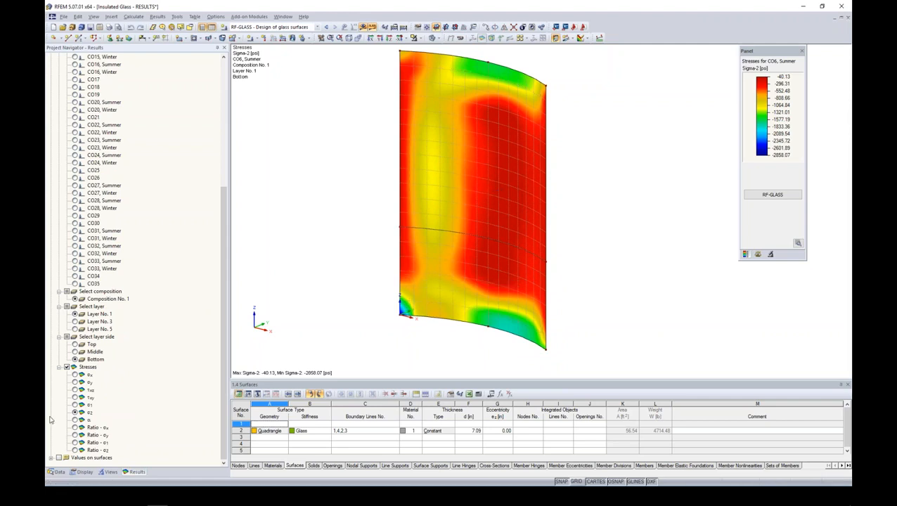
- Find the exported RF-GLASS model in the webinar folder and bring up Insulated Glass - RESULTS_RF_GLAS_W_P_2
left_click(59, 472)
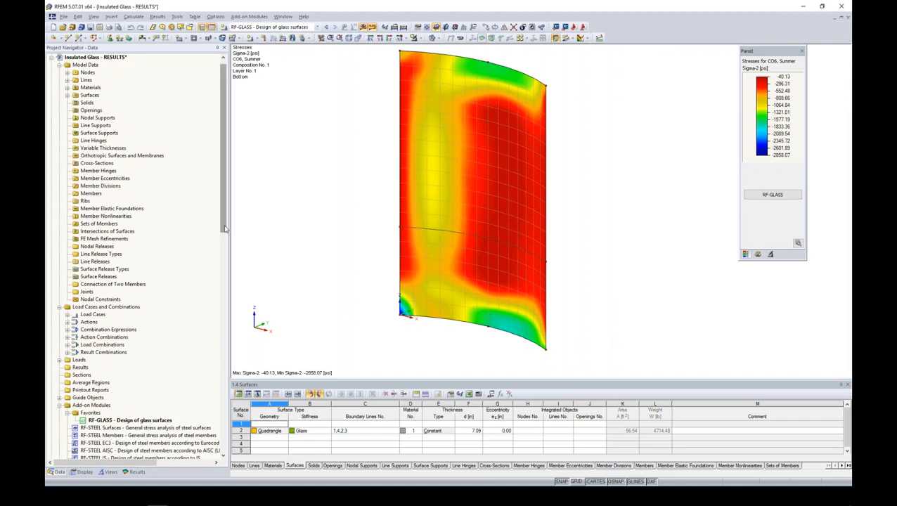
scroll(224, 201, "up", 1)
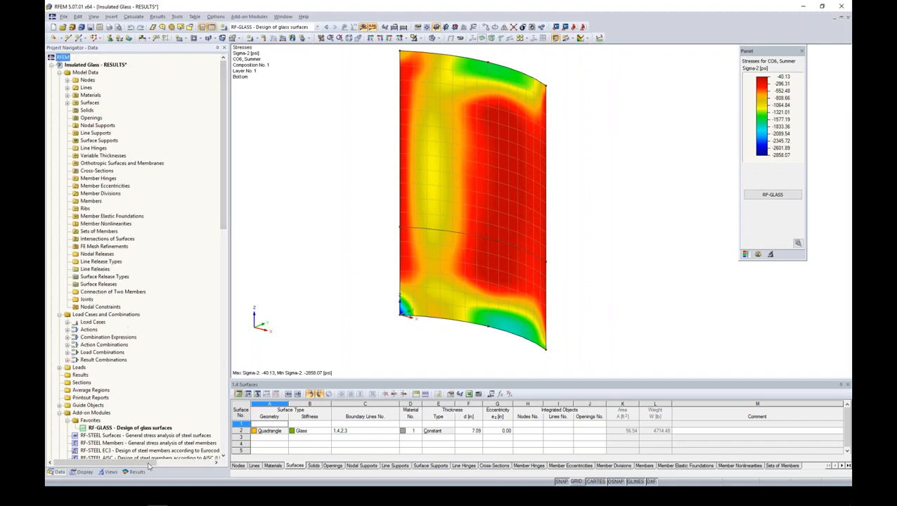
left_click(138, 500)
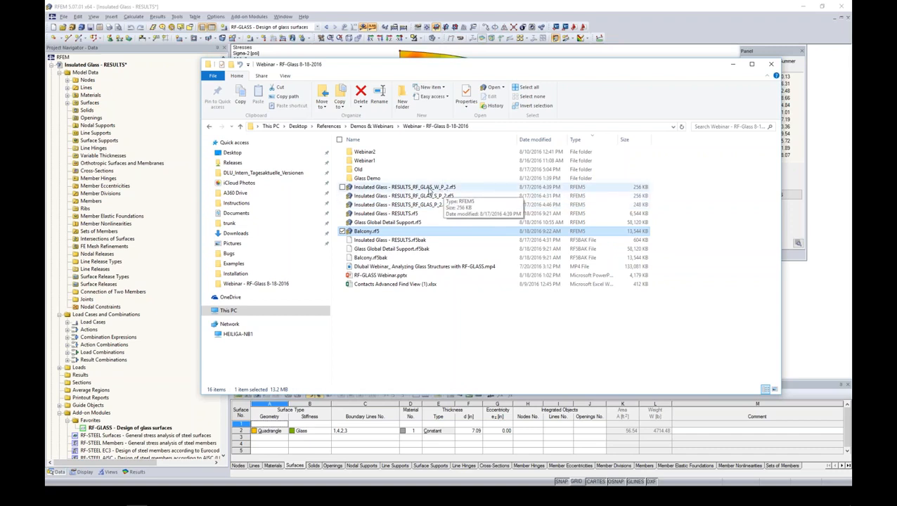
left_click(440, 188)
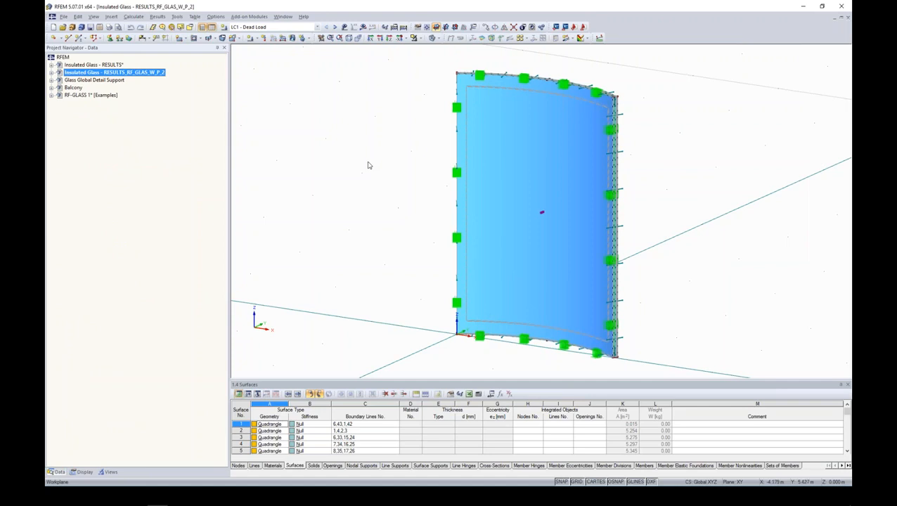
- Examine the individual glass, gas and interlayer solids along the panel's edge at its upper corner
mouse_move(662, 156)
middle_mouse_down()
mouse_move(630, 173)
mouse_move(580, 146)
middle_mouse_up()
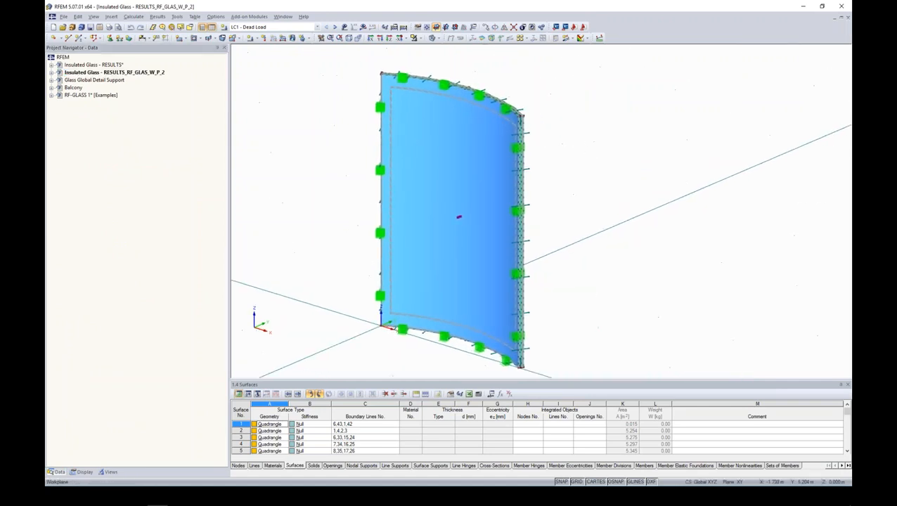
left_click(52, 73)
scroll(520, 122, "up", 3)
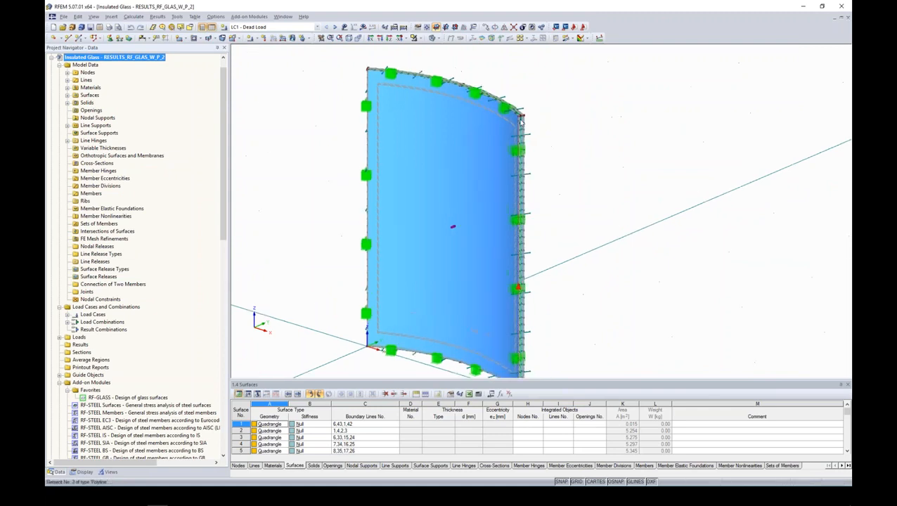
scroll(520, 122, "up", 5)
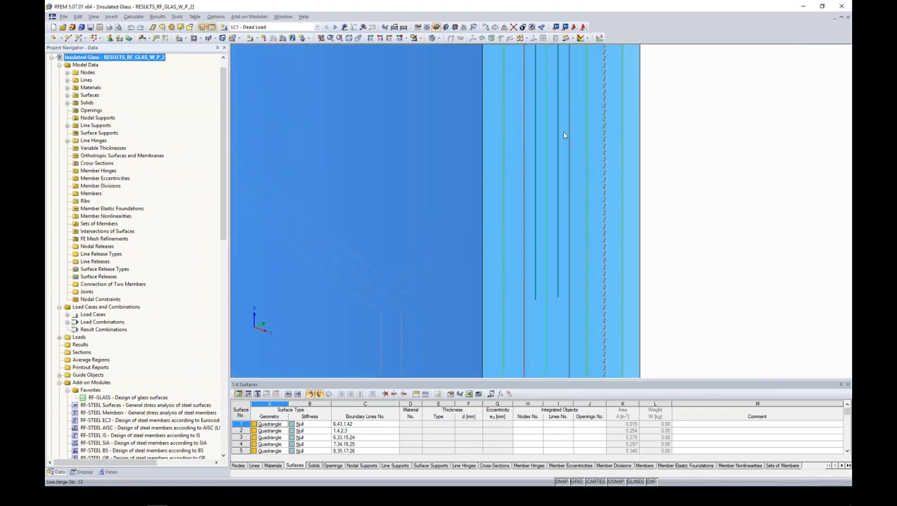
scroll(561, 139, "down", 1)
middle_click_drag(641, 108, 546, 202)
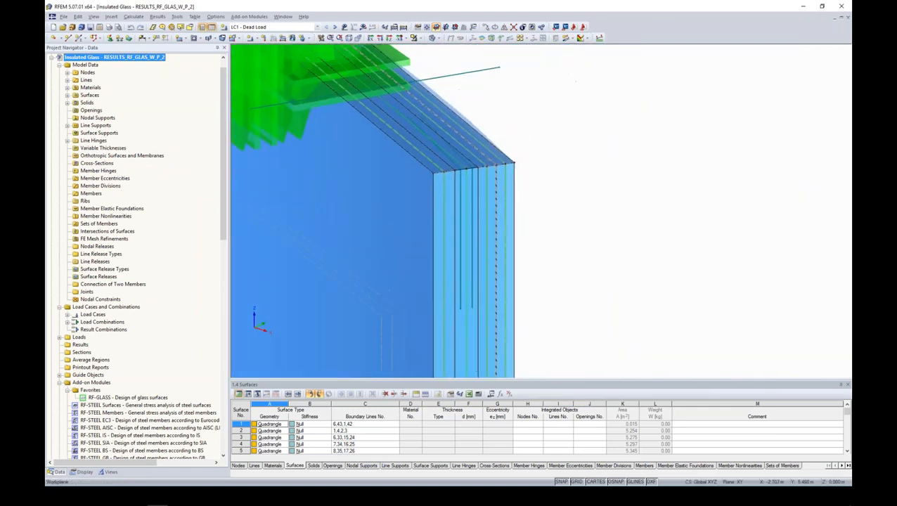
scroll(520, 148, "up", 2)
scroll(519, 148, "up", 1)
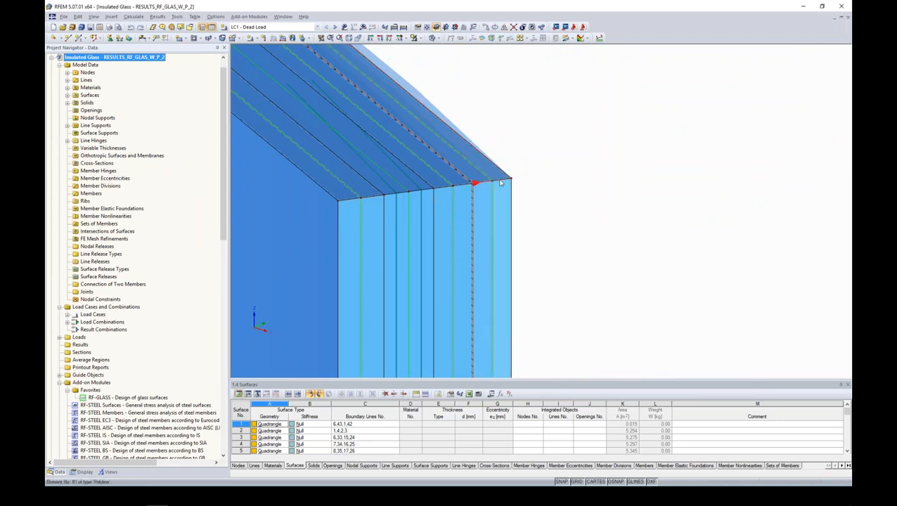
scroll(490, 184, "up", 1)
scroll(477, 191, "up", 1)
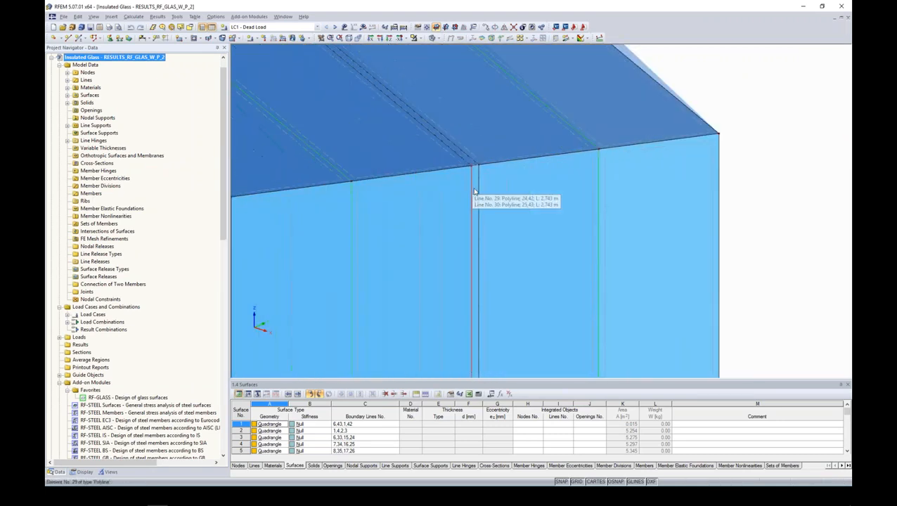
scroll(474, 187, "down", 3)
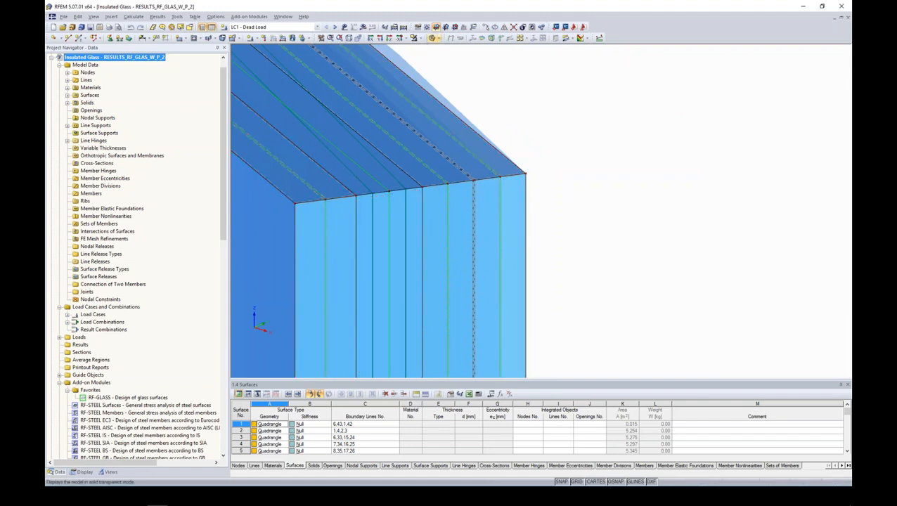
- Show the exported model as a wireframe to inspect its layer lines, and restore the transparent solid display
left_click(439, 39)
left_click(440, 48)
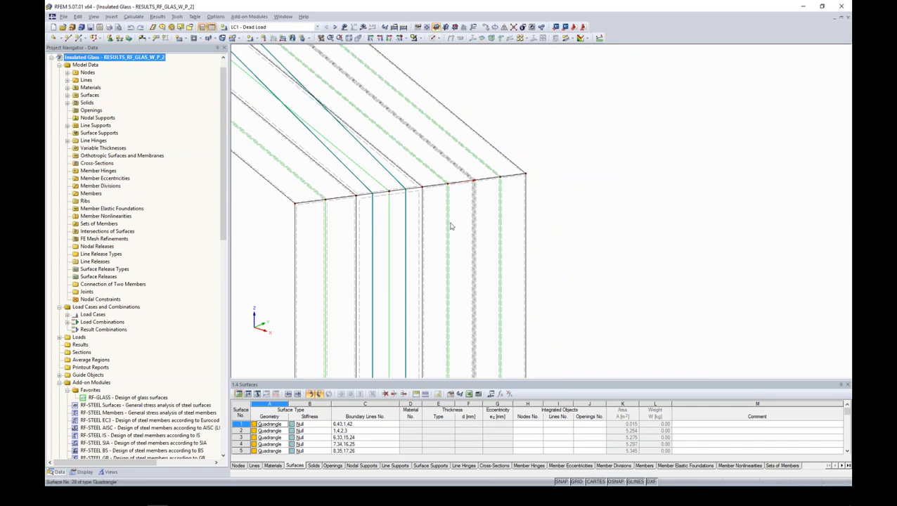
scroll(451, 226, "down", 4)
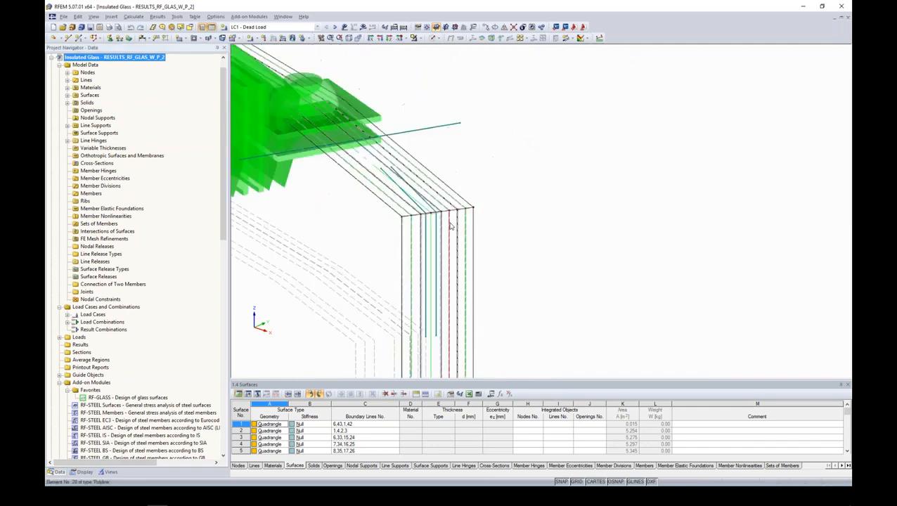
left_click(438, 38)
left_click(463, 66)
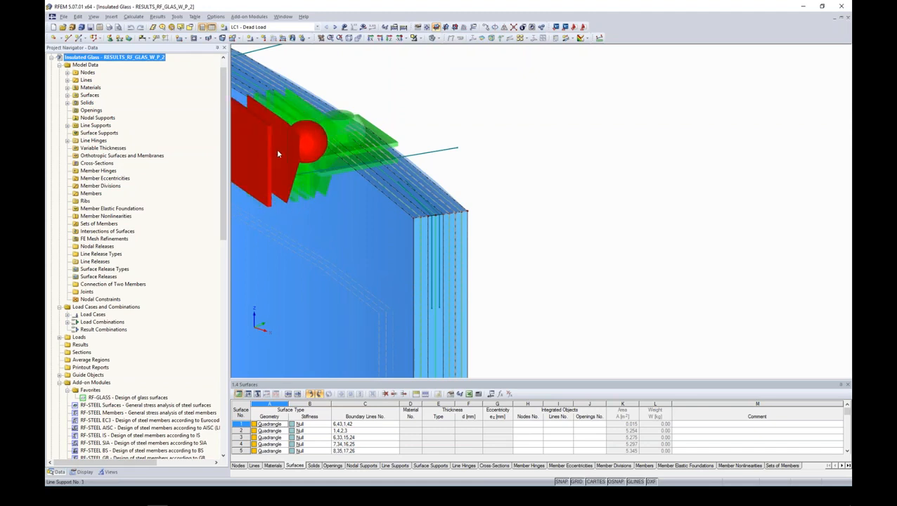
- Examine the line supports along the panel's upper and side edges, out to the complete curved panel
scroll(373, 139, "down", 1)
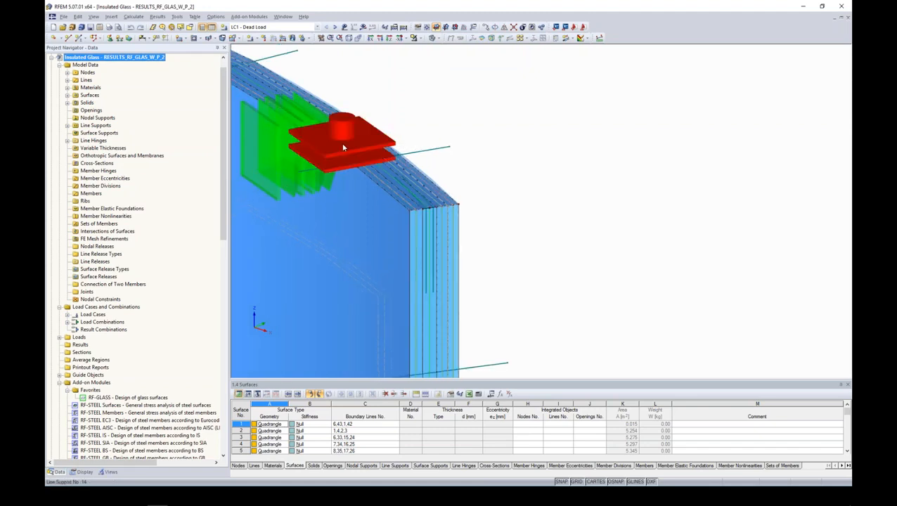
scroll(348, 147, "down", 2)
scroll(361, 158, "down", 4)
middle_click_drag(453, 237, 631, 202)
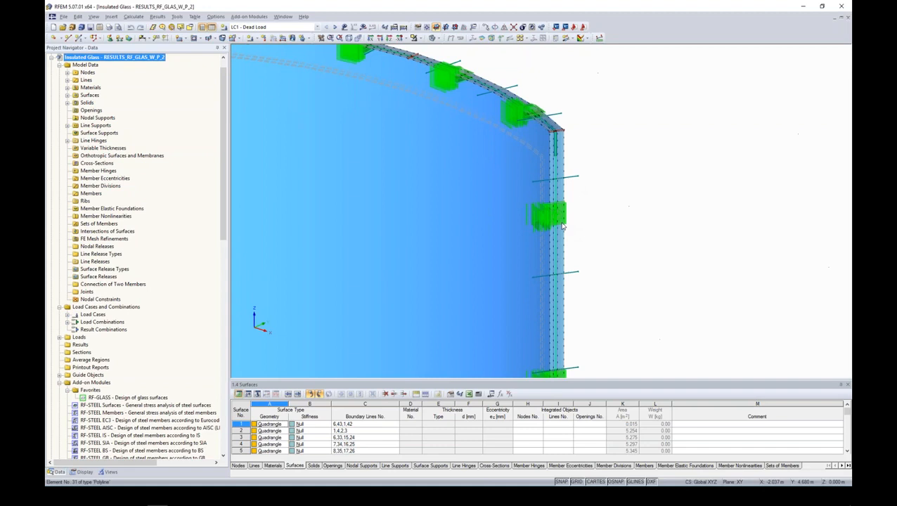
scroll(597, 230, "down", 3)
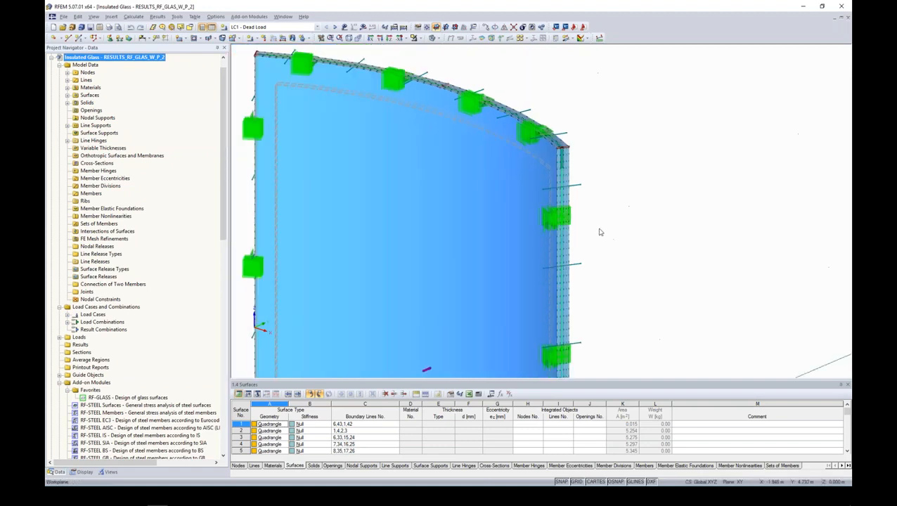
middle_click_drag(600, 231, 556, 184)
scroll(606, 208, "down", 2)
scroll(599, 187, "down", 1)
- Switch to LC5 - Climatic Load and display its loads on the insulated glass panel
left_click(316, 28)
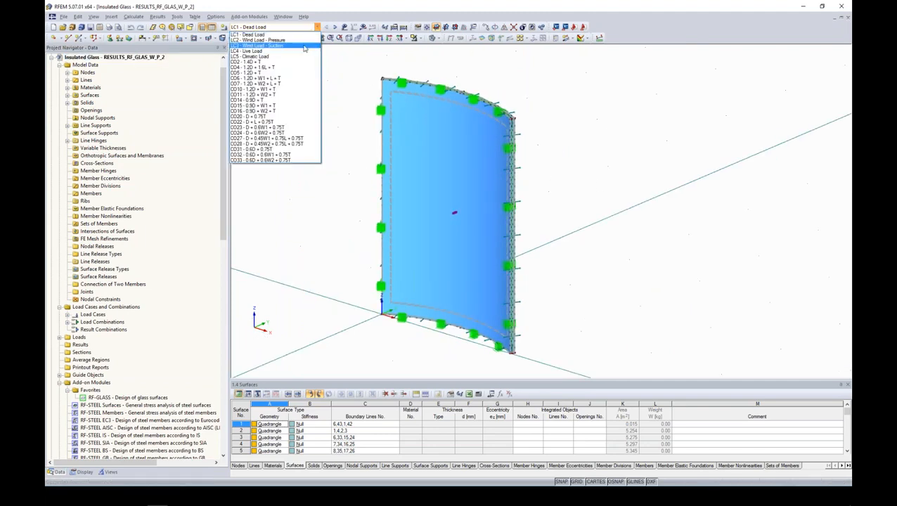
left_click(301, 56)
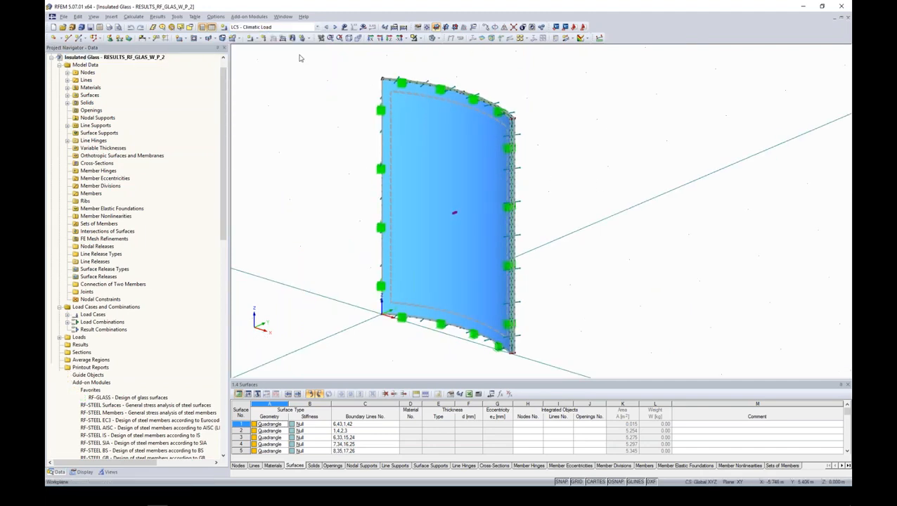
left_click(344, 27)
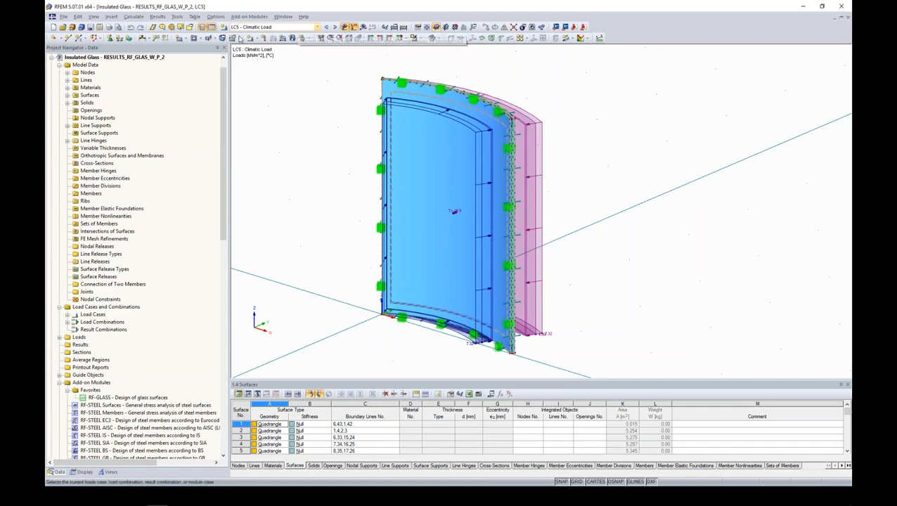
middle_click_drag(622, 180, 591, 156, "ctrl")
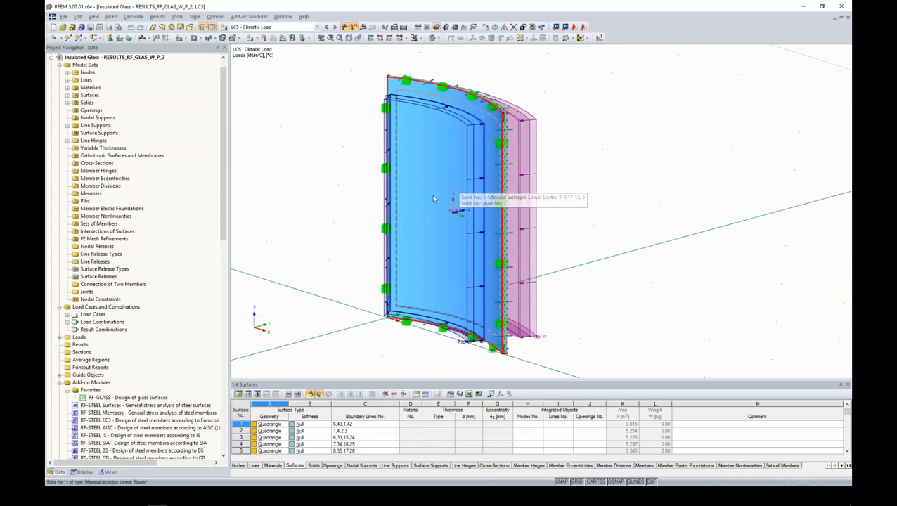
scroll(223, 207, "up", 1)
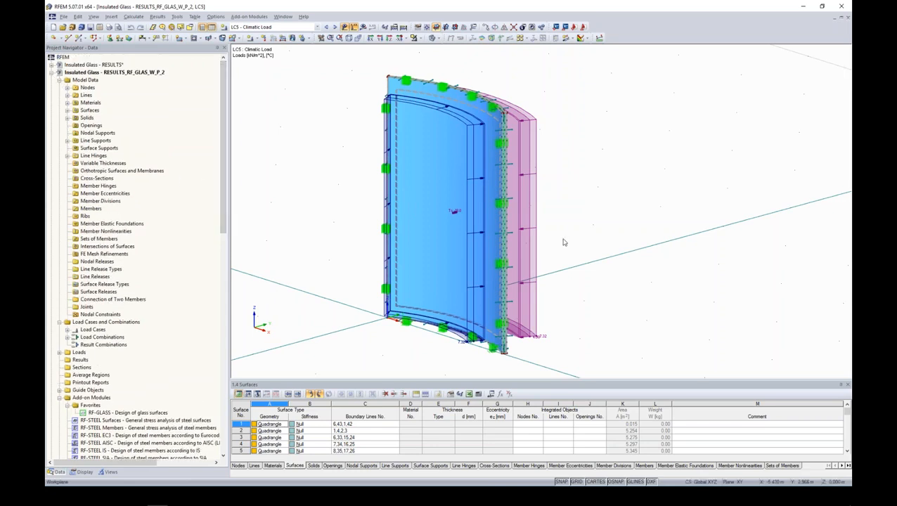
- Switch to the Glass Global Detail Support model and hide its FE mesh refinements
left_click(52, 73)
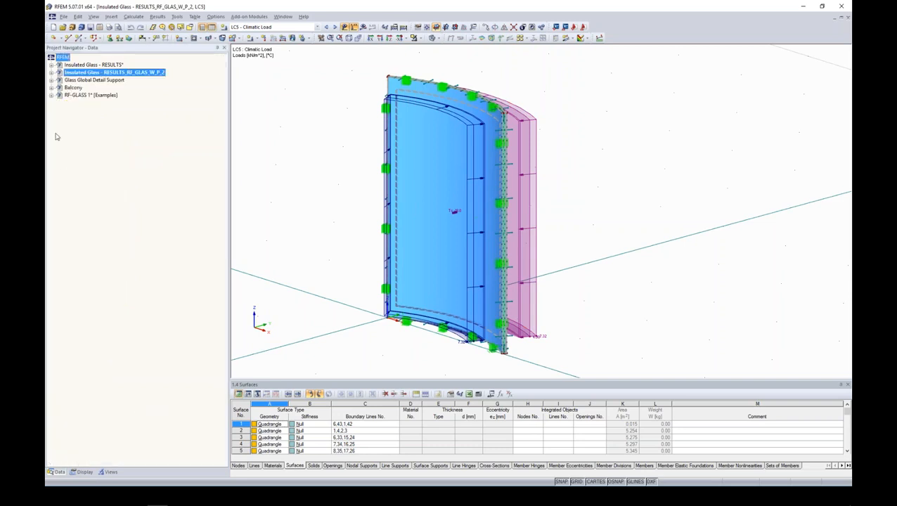
left_click(52, 80)
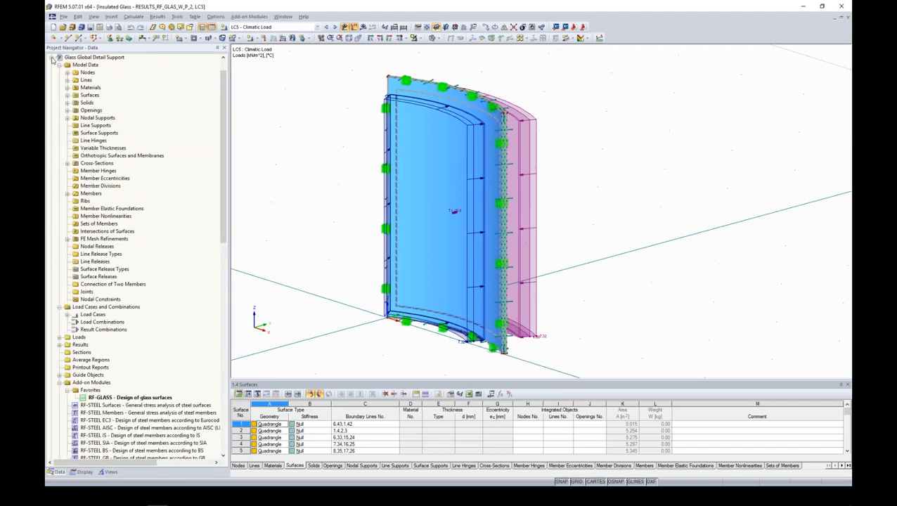
left_click(52, 60)
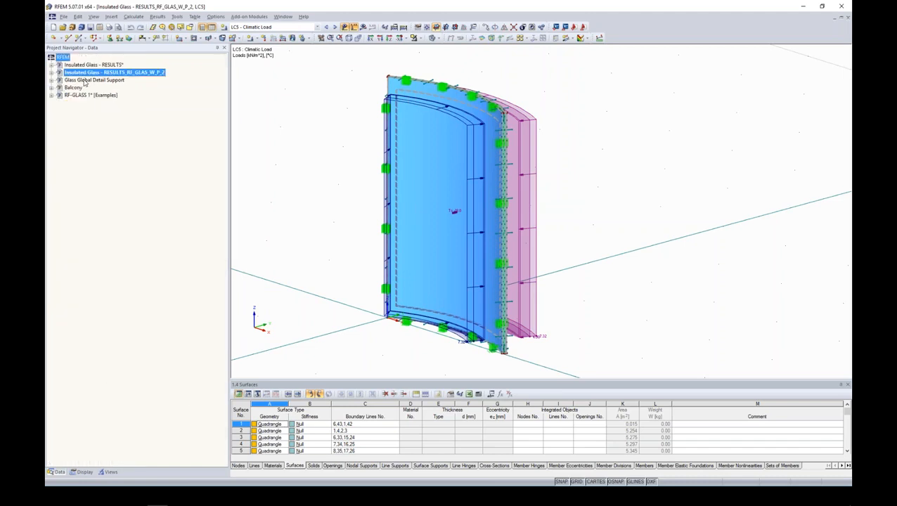
double_click(86, 80)
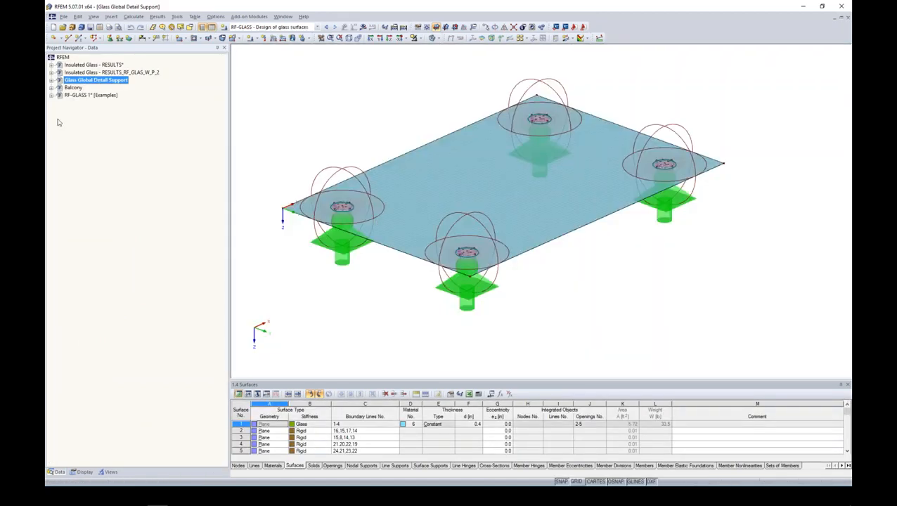
left_click(51, 80)
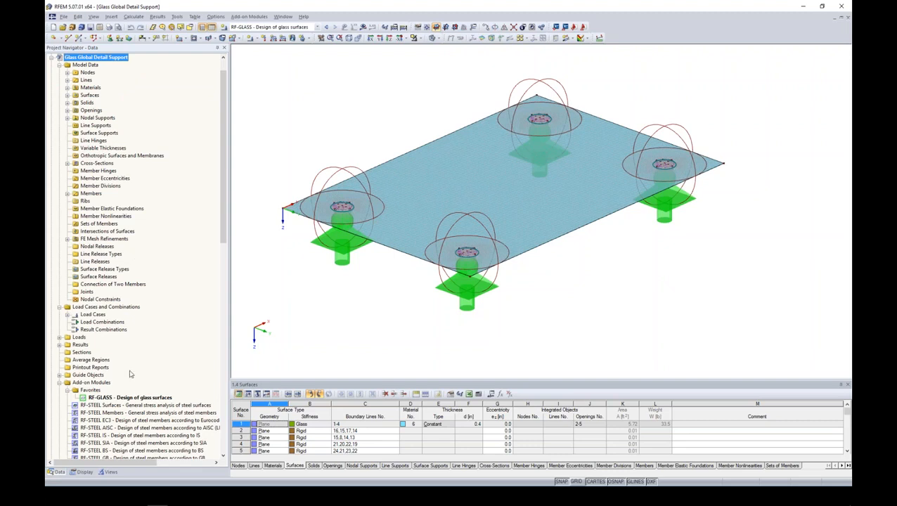
left_click(83, 472)
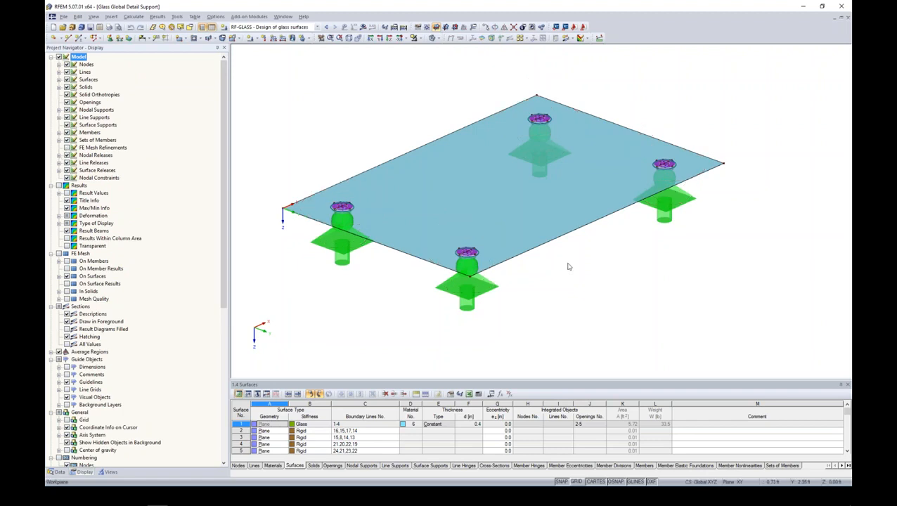
middle_click_drag(569, 266, 571, 279, "ctrl")
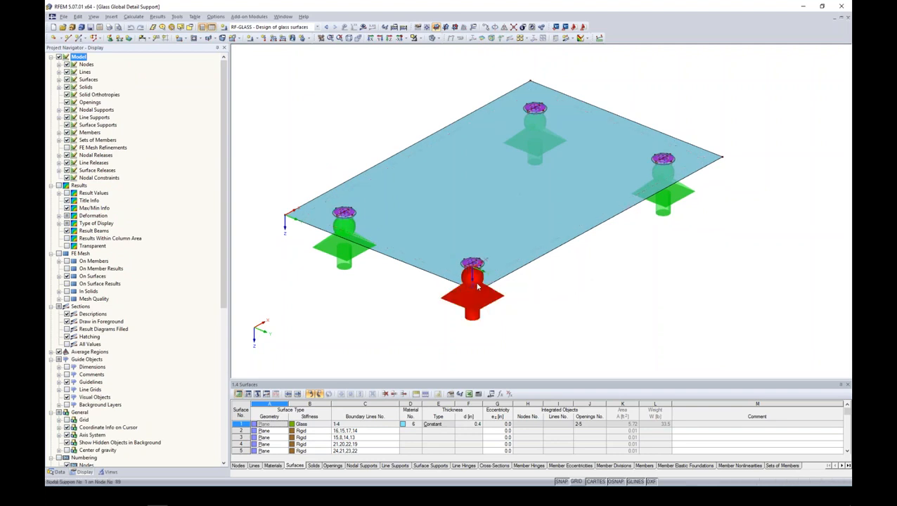
- Review the properties of surfaces 43 and 47 in the front point support's disc
scroll(478, 302, "up", 5)
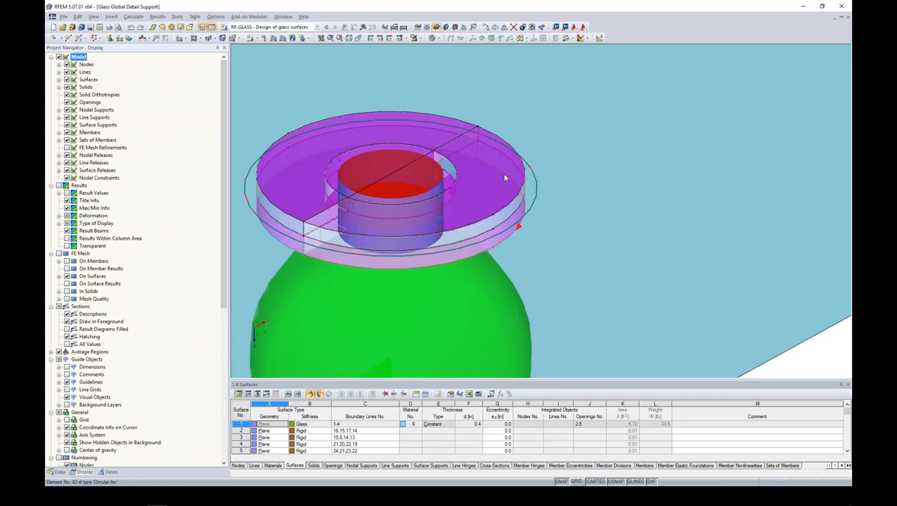
double_click(453, 145)
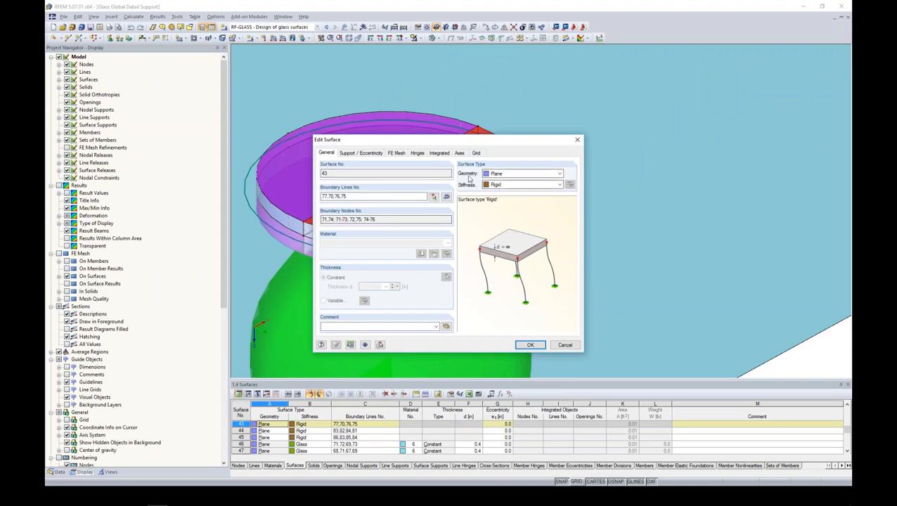
left_click(530, 344)
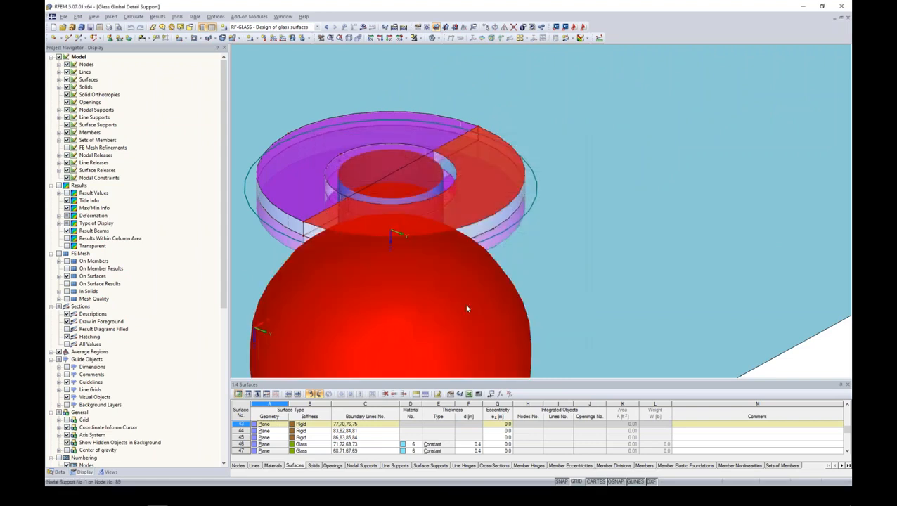
left_click(484, 229)
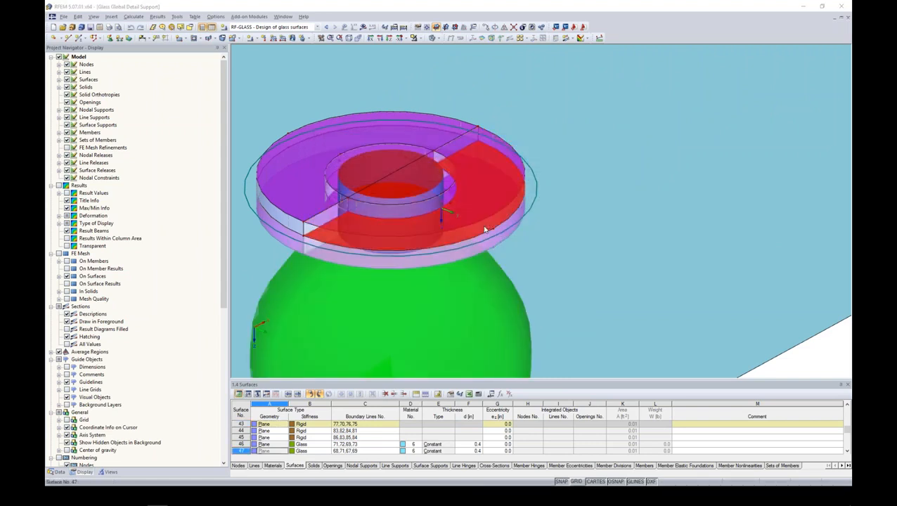
double_click(484, 229)
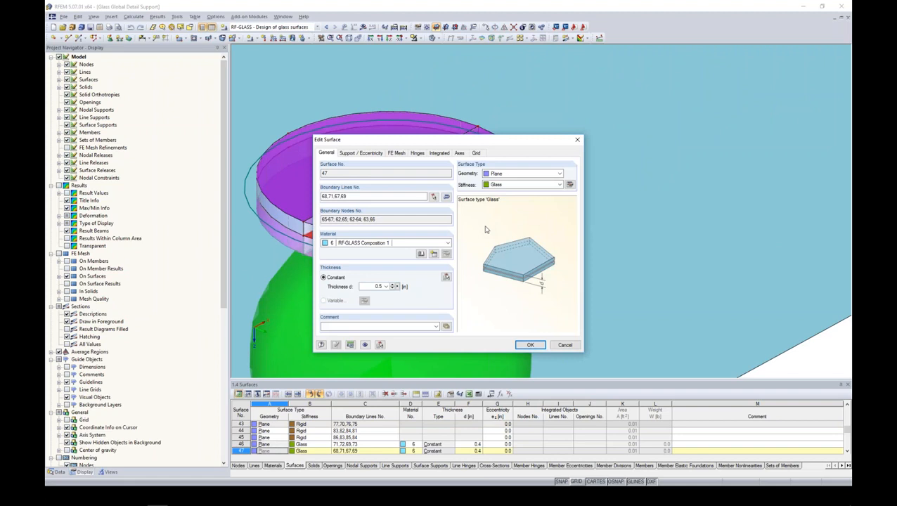
left_click(565, 344)
- Review the type and contact settings of solid 9 in the point support, between surfaces 47 and 43
scroll(537, 266, "down", 3)
middle_click_drag(552, 295, 594, 261, "ctrl")
scroll(558, 237, "down", 4)
scroll(537, 180, "up", 5)
scroll(537, 181, "up", 2)
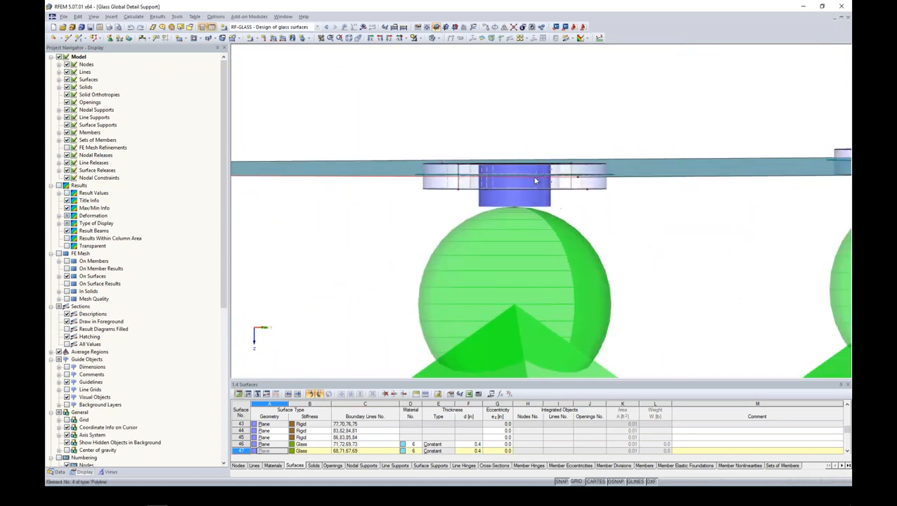
double_click(580, 172)
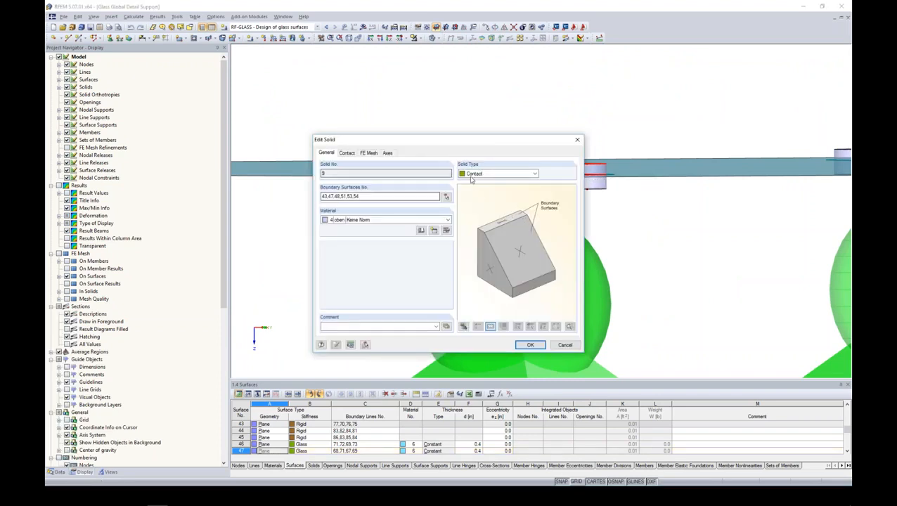
left_click(347, 153)
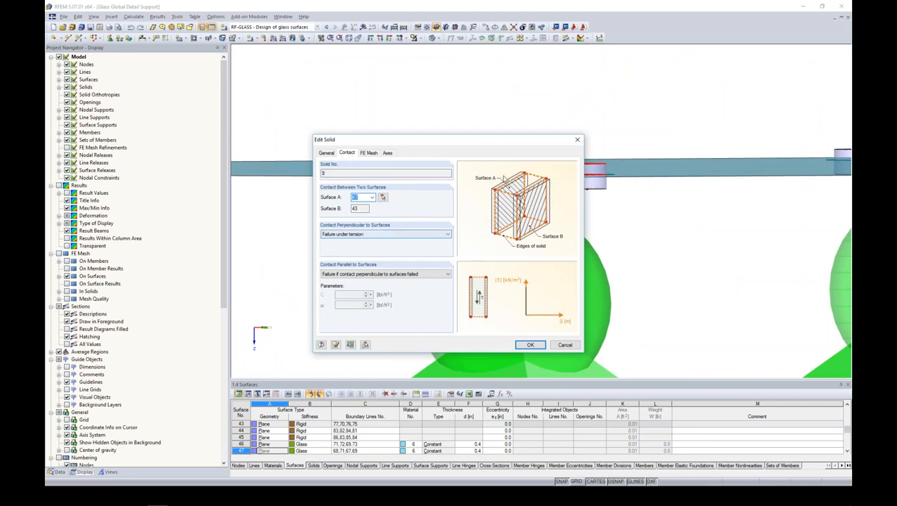
left_click_drag(491, 140, 361, 109)
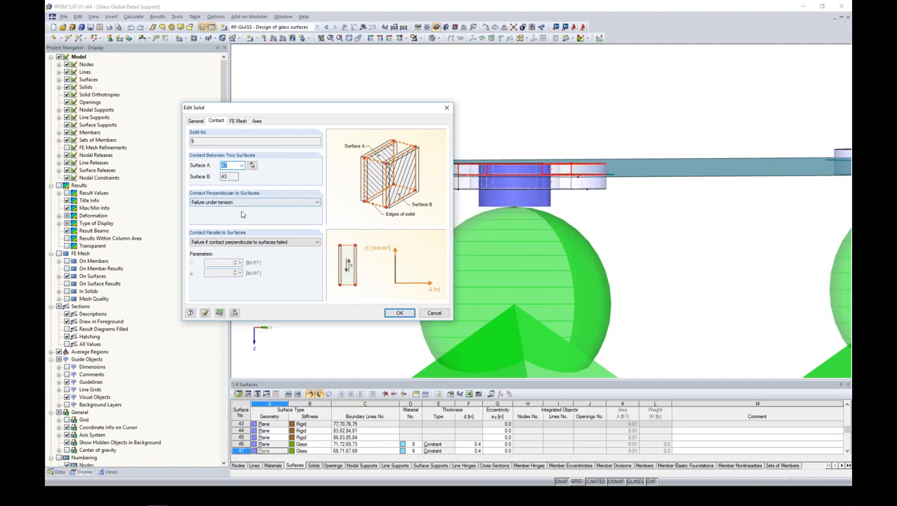
left_click(432, 314)
- Display the FE mesh on the glass pane and examine it around the point supports and mid-pane
middle_click_drag(598, 208, 594, 137, "ctrl")
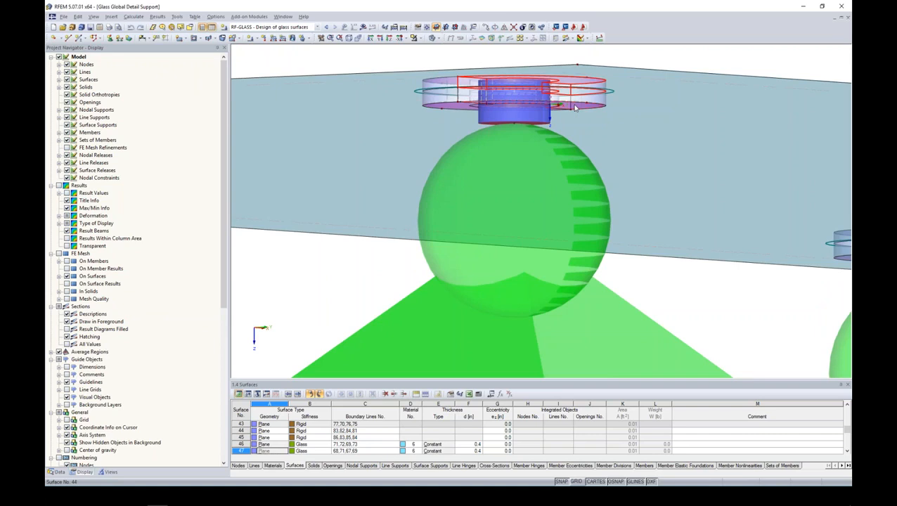
scroll(575, 106, "down", 4)
middle_click_drag(636, 185, 633, 232, "ctrl")
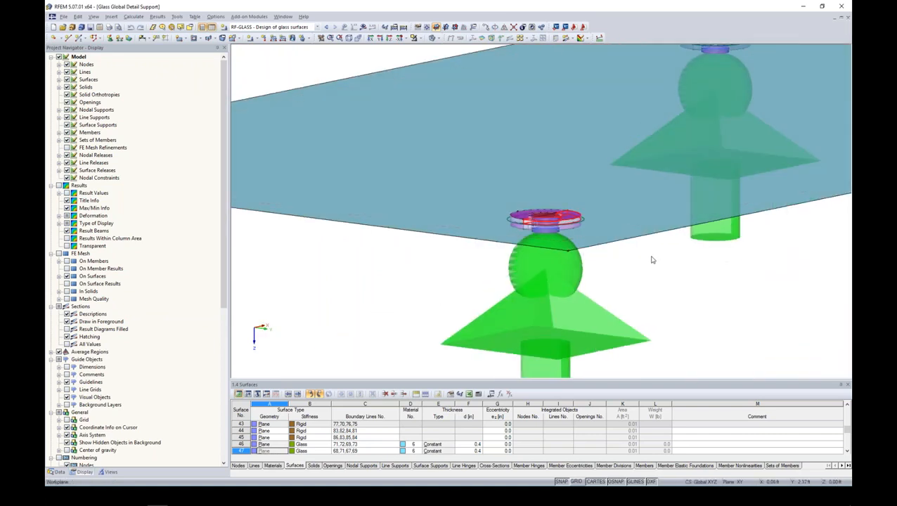
scroll(653, 260, "down", 4)
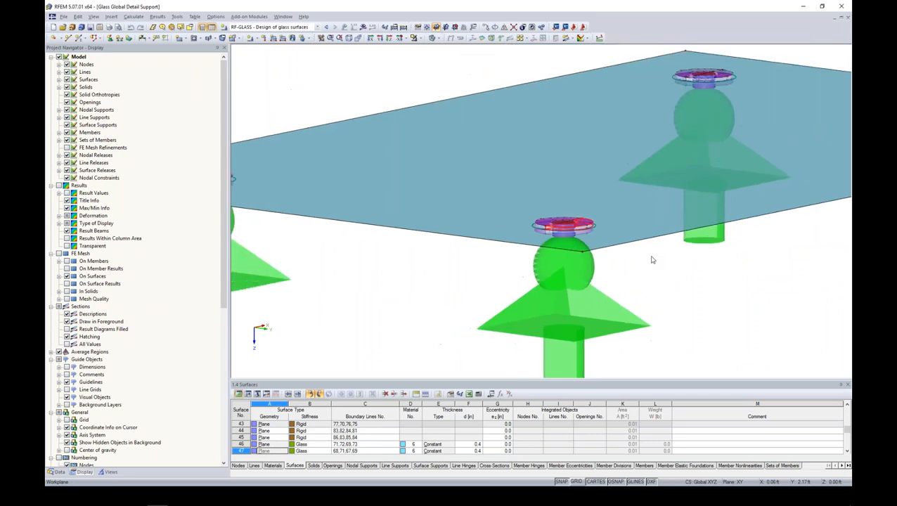
middle_click_drag(676, 269, 567, 244)
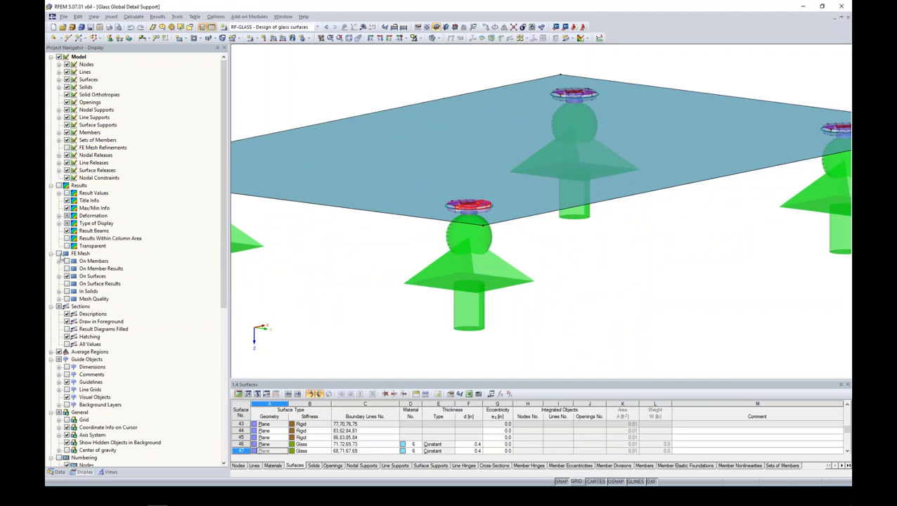
left_click(59, 253)
middle_click_drag(370, 243, 369, 304, "ctrl")
scroll(402, 283, "down", 4)
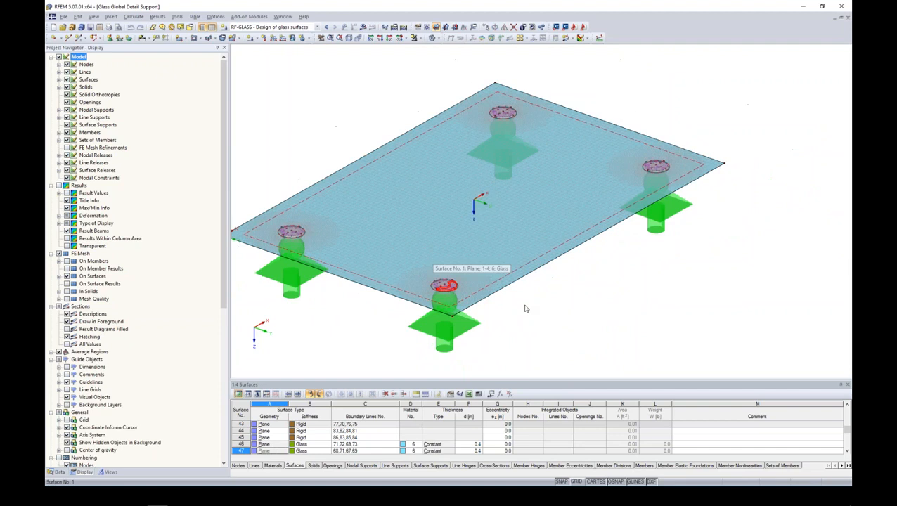
middle_click_drag(526, 309, 538, 301)
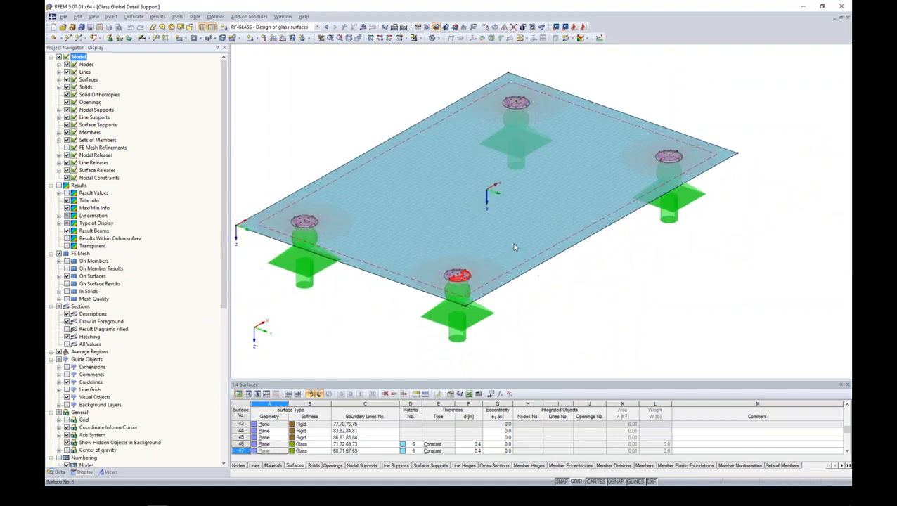
scroll(513, 247, "up", 5)
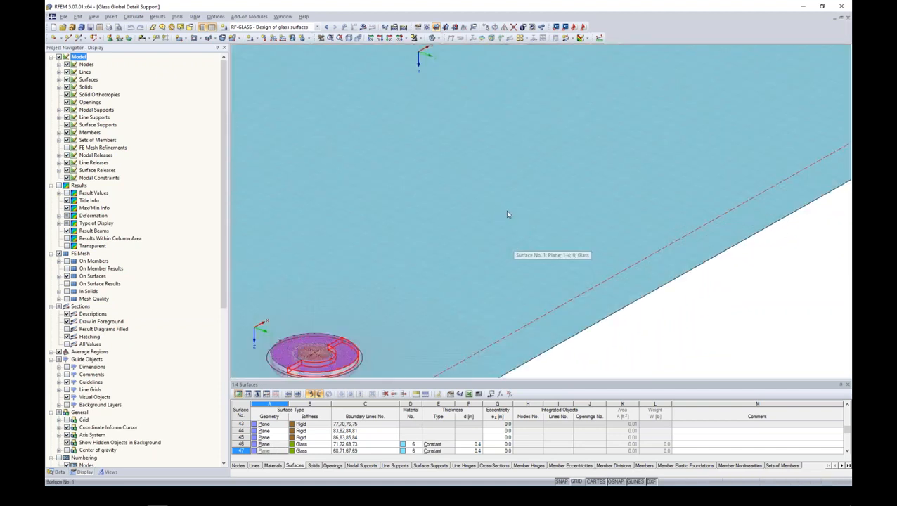
scroll(506, 214, "down", 5)
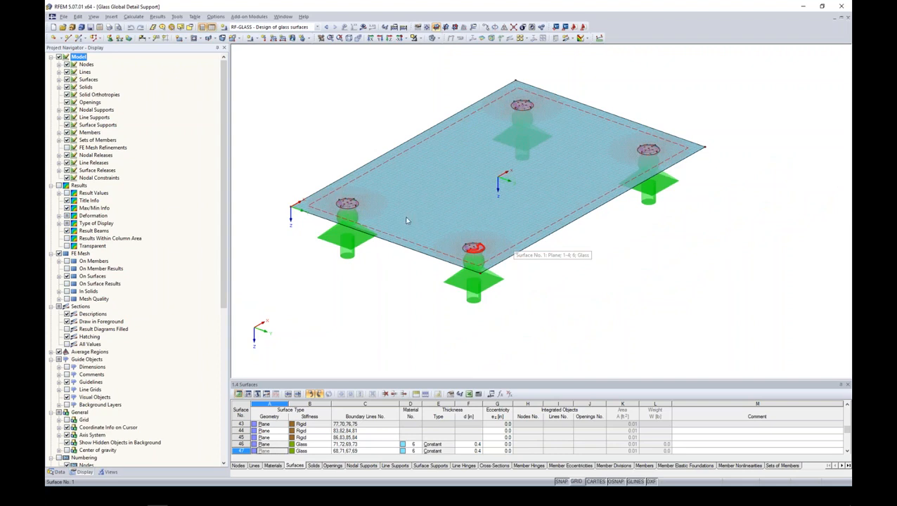
- Show the FE mesh refinements around the four point supports and look closely at the front one
left_click(66, 148)
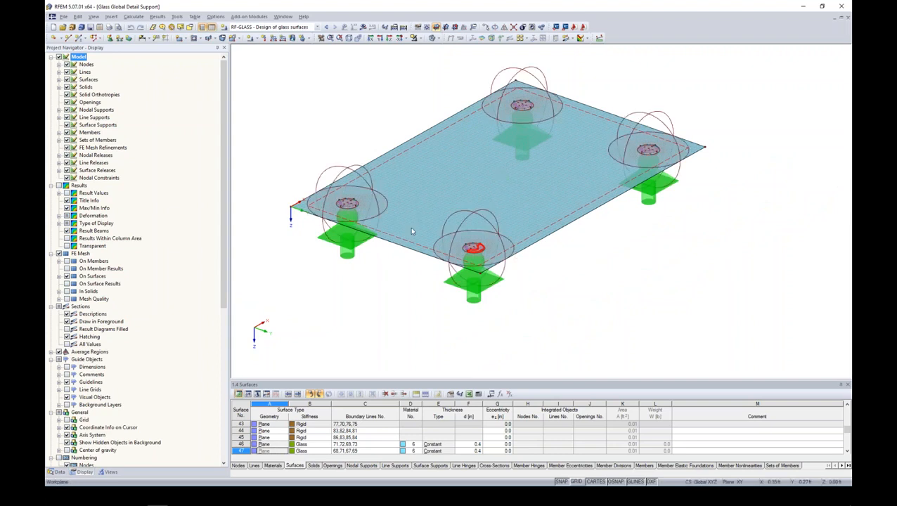
scroll(487, 234, "up", 5)
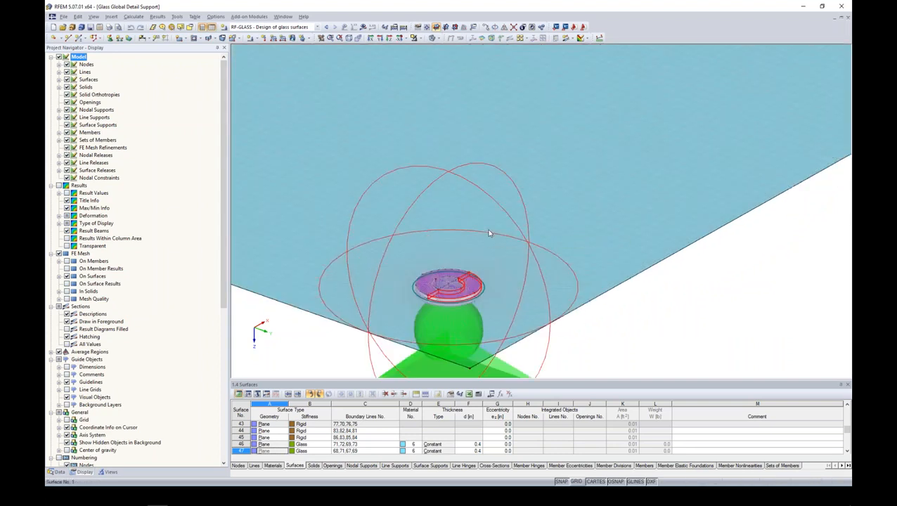
scroll(506, 234, "down", 2)
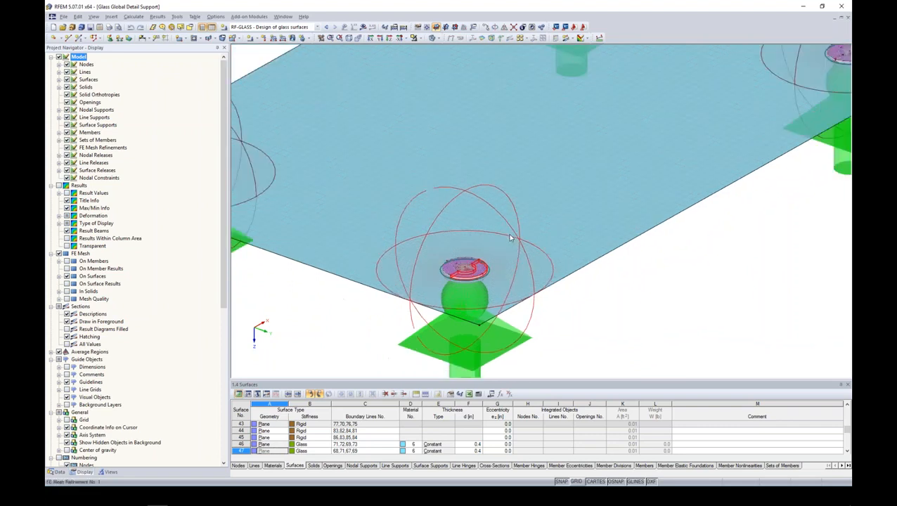
- Review the circular FE mesh refinement at the front point support, its inner target length at full precision, and the disc inside it
double_click(477, 197)
left_click(444, 236)
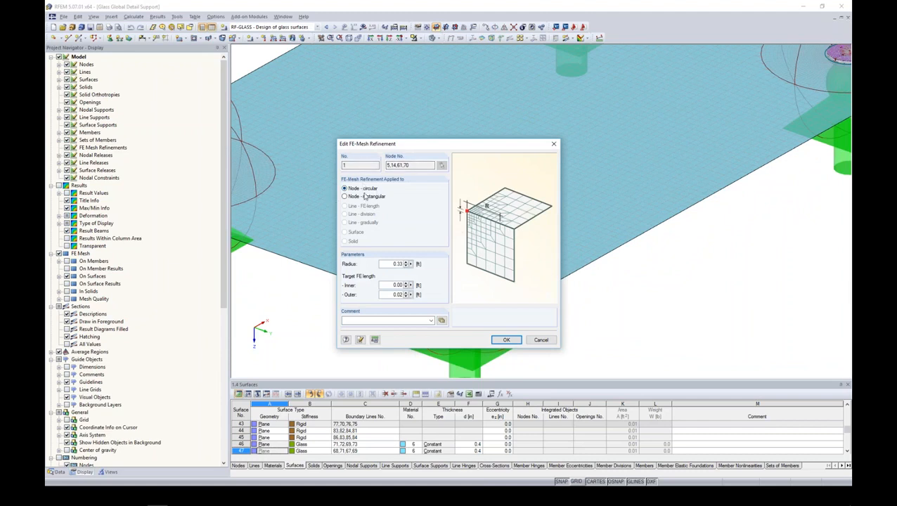
right_click(412, 287)
left_click(430, 313)
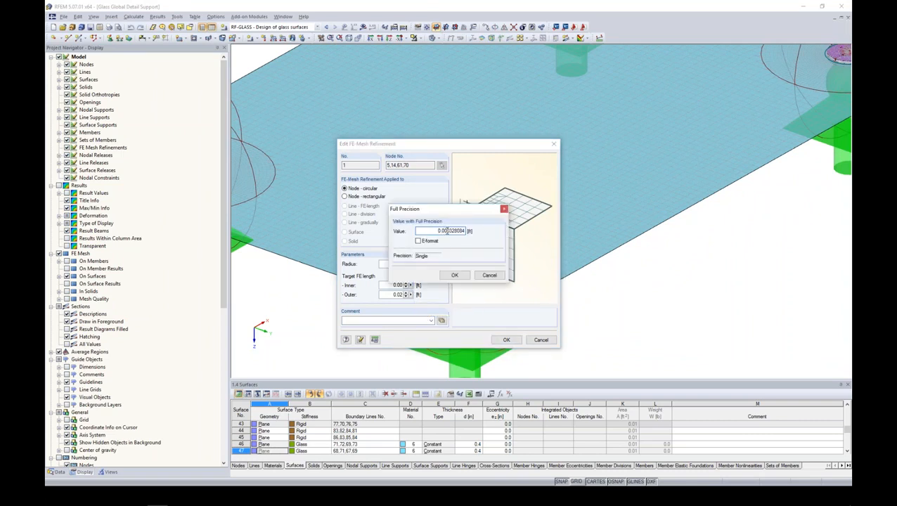
left_click(453, 275)
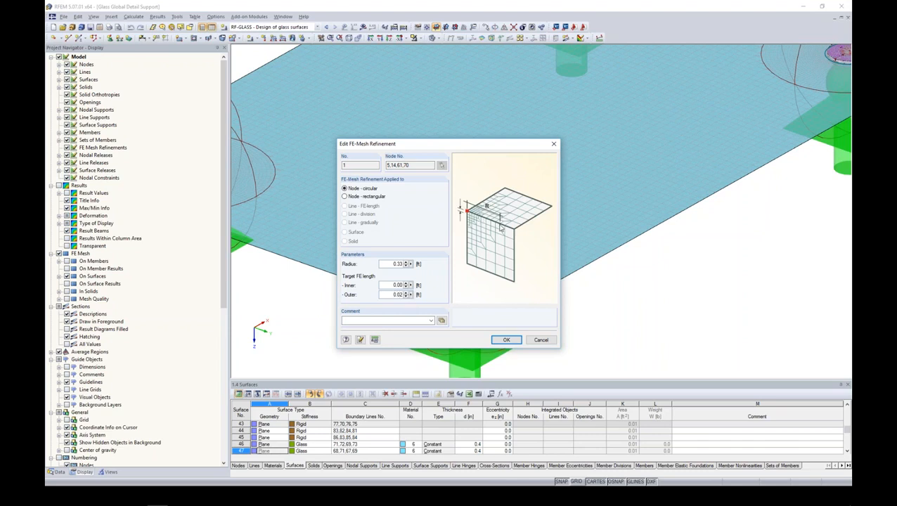
left_click(505, 340)
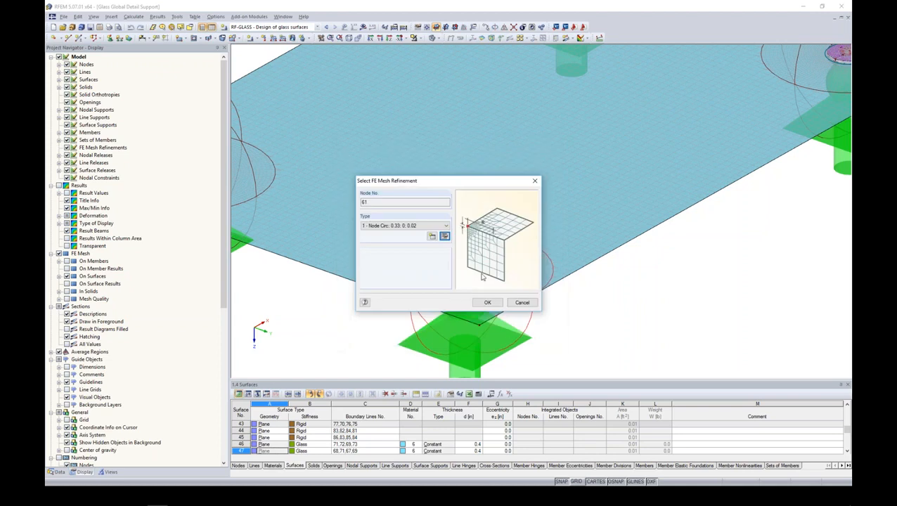
left_click(522, 304)
left_click(490, 296)
scroll(490, 295, "down", 2)
scroll(463, 270, "up", 4)
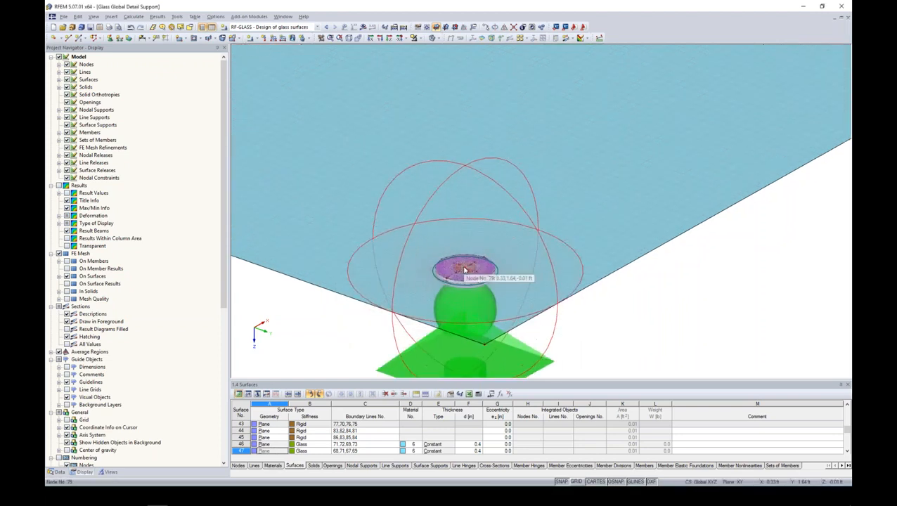
scroll(463, 270, "up", 5)
scroll(487, 284, "down", 4)
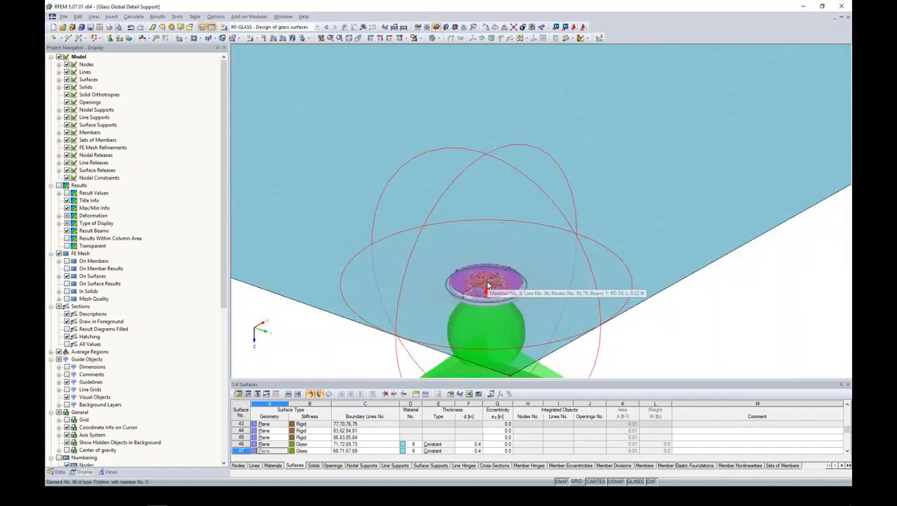
scroll(487, 284, "down", 5)
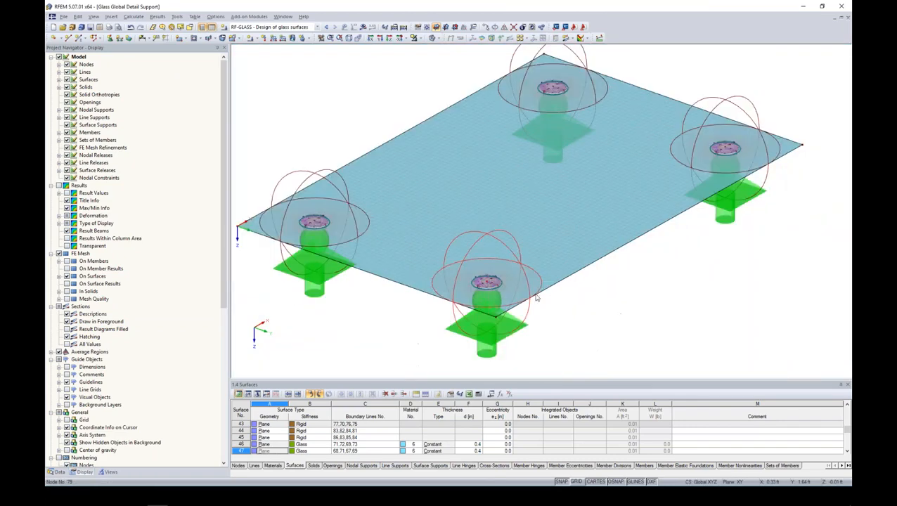
- Open the RF-GLASS design case and review its general data with the global calculation type, layer composition and serviceability data
left_click(59, 472)
double_click(118, 398)
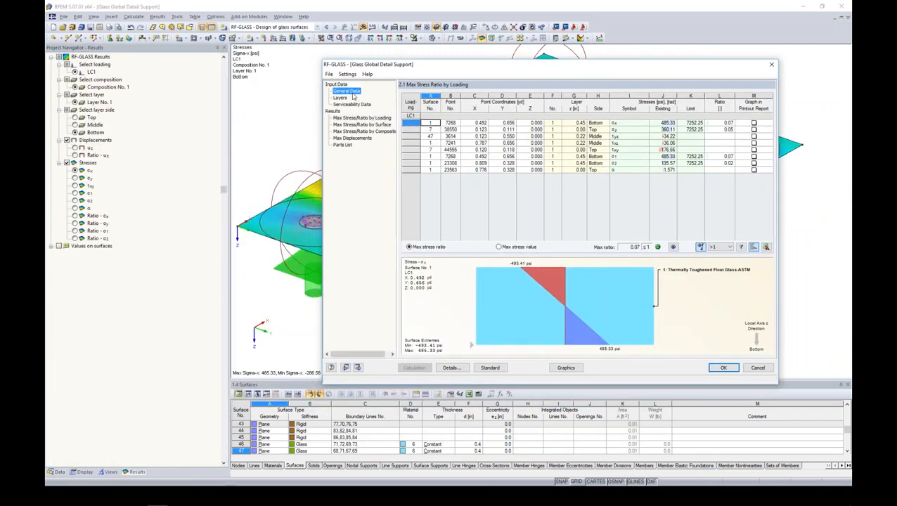
left_click(346, 92)
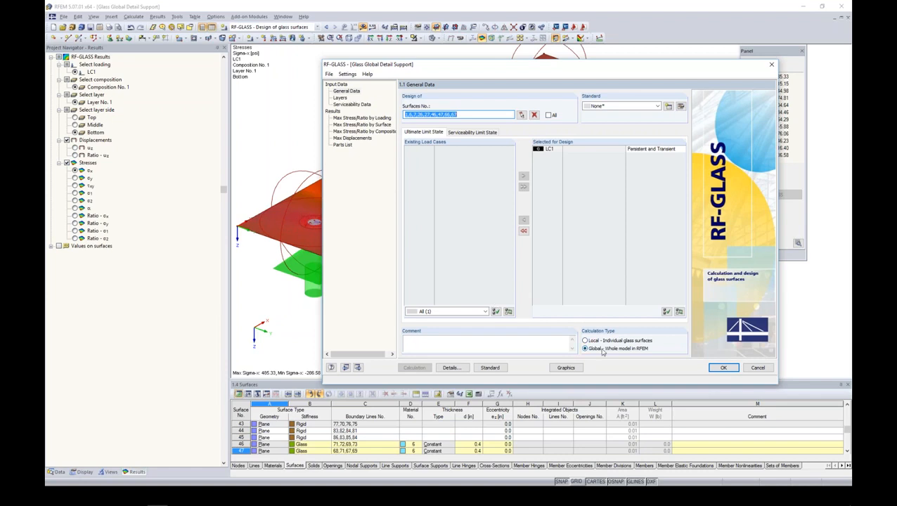
left_click_drag(393, 68, 462, 66)
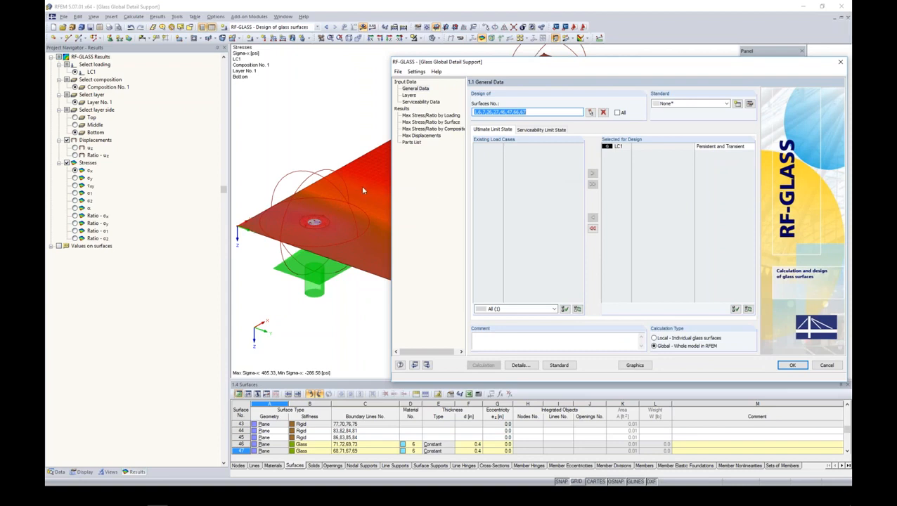
left_click(409, 95)
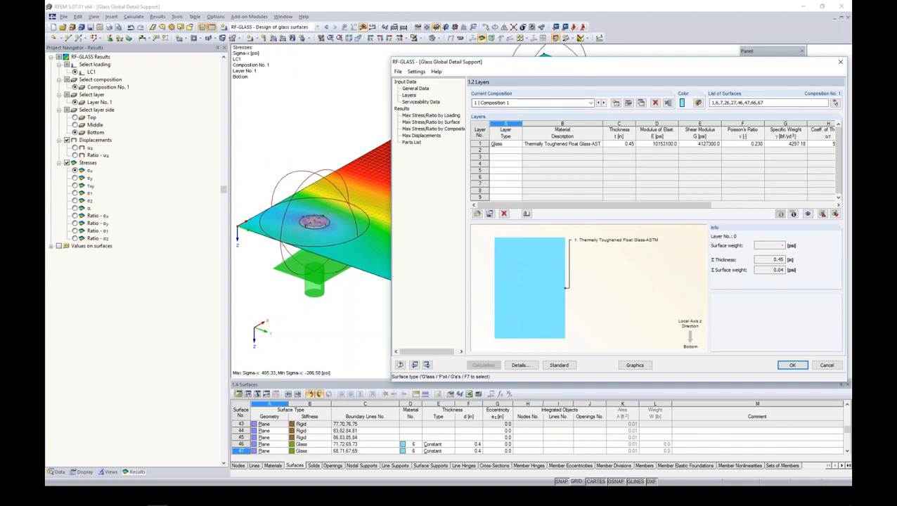
left_click(433, 103)
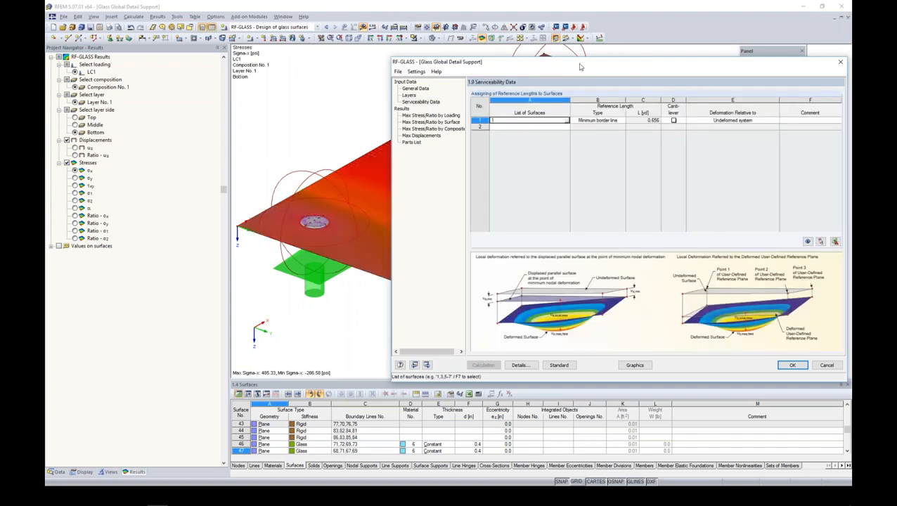
- Review the RF-GLASS maximum stress ratios by loading, by surface and by composition
left_click_drag(581, 67, 473, 74)
left_click(347, 124)
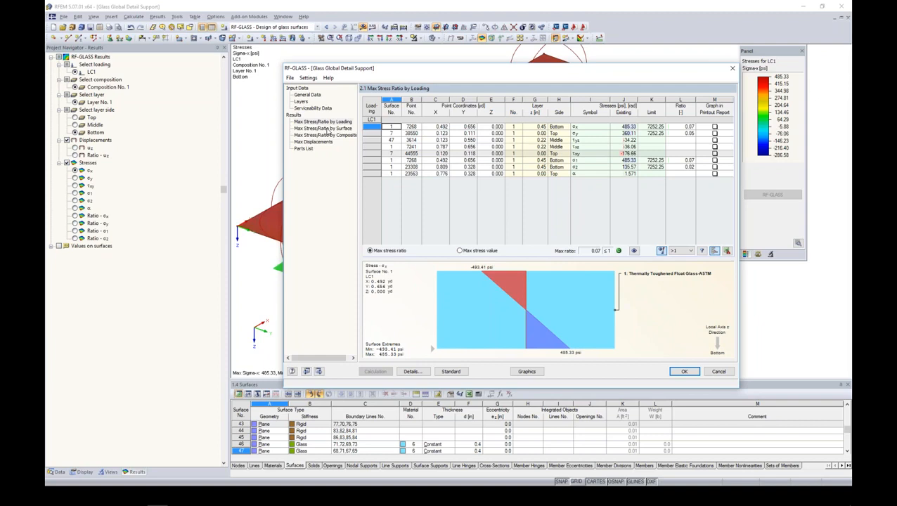
left_click(324, 128)
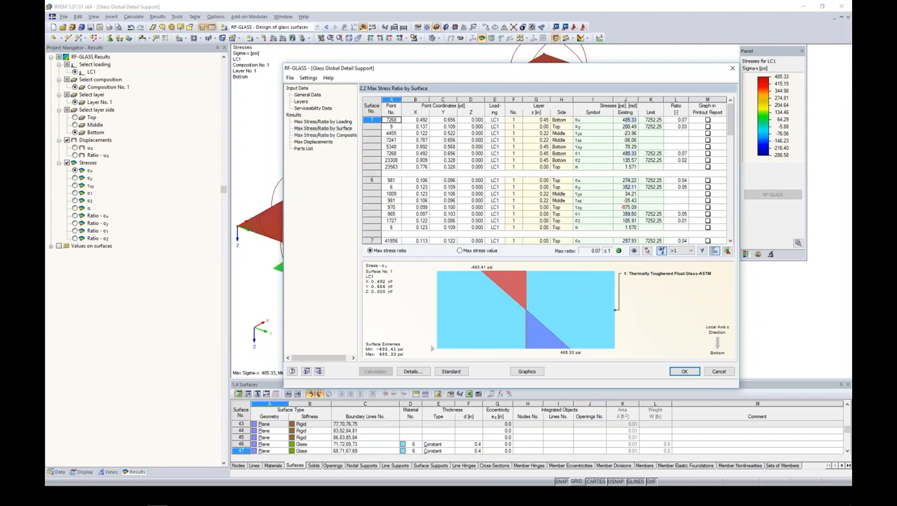
left_click(325, 135)
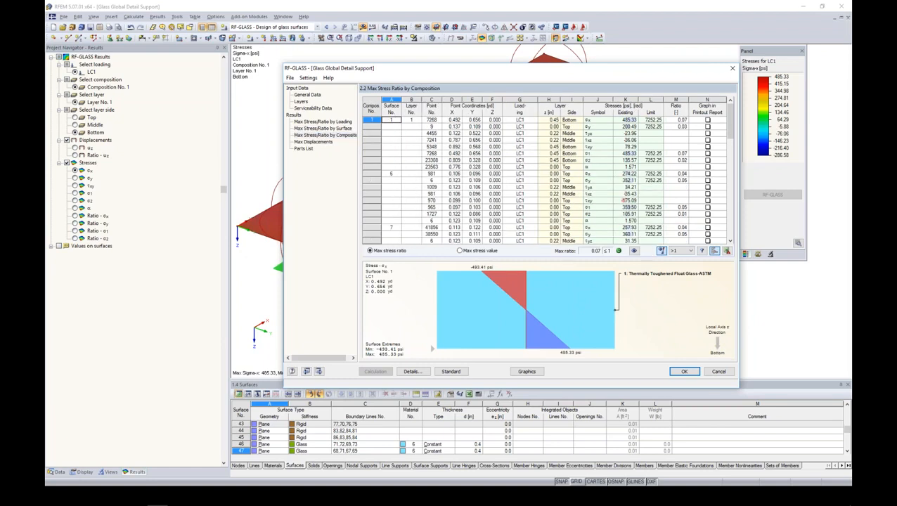
- Review the layer setup and the calculation and modeling details of Composition 1
left_click(301, 101)
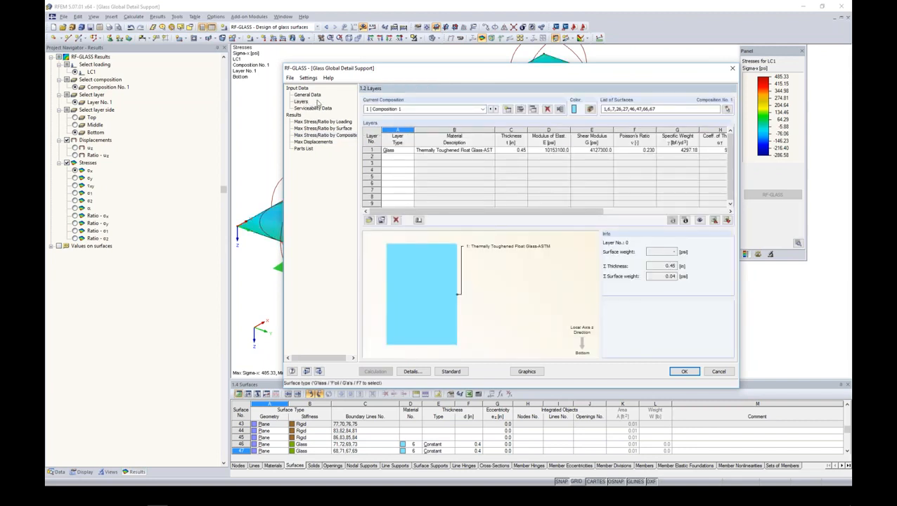
left_click(520, 110)
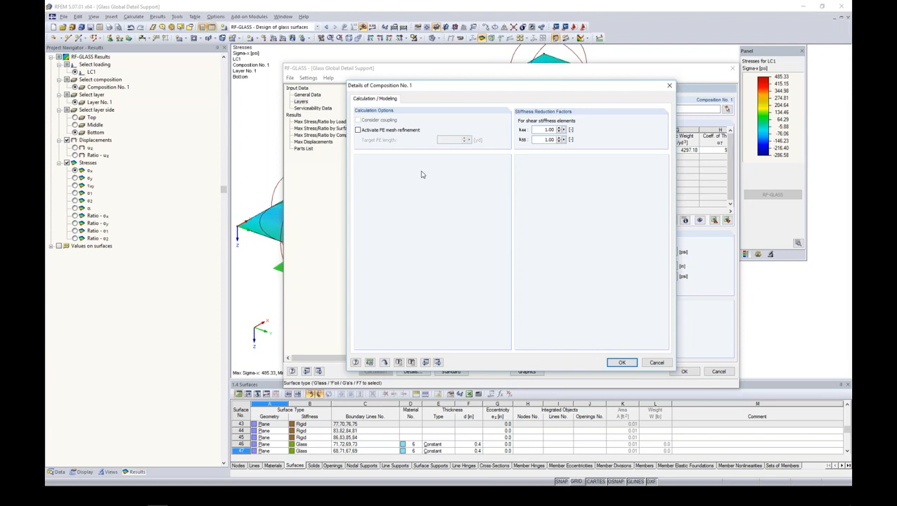
left_click(621, 362)
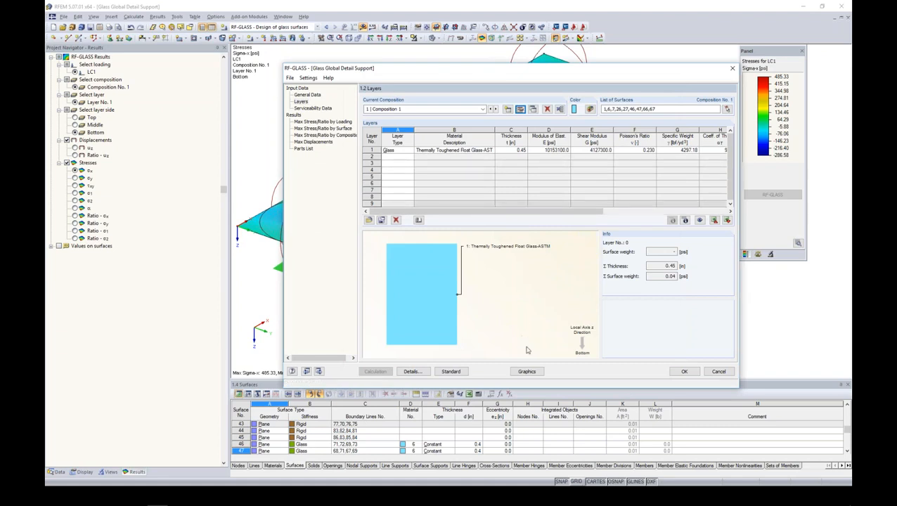
- Display the bottom-side RF-GLASS stresses graphically on the pane and compare the sigma-x, sigma-y and tau-xy distributions
left_click(527, 371)
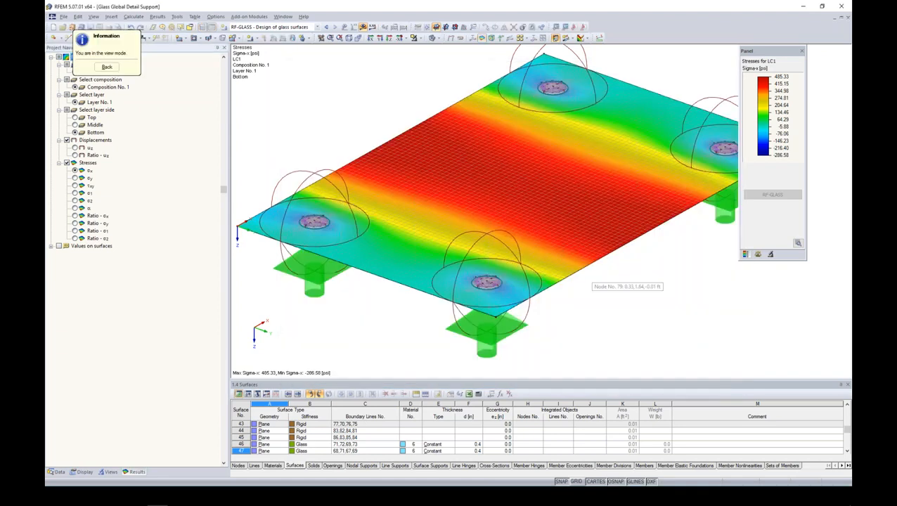
scroll(595, 276, "down", 2)
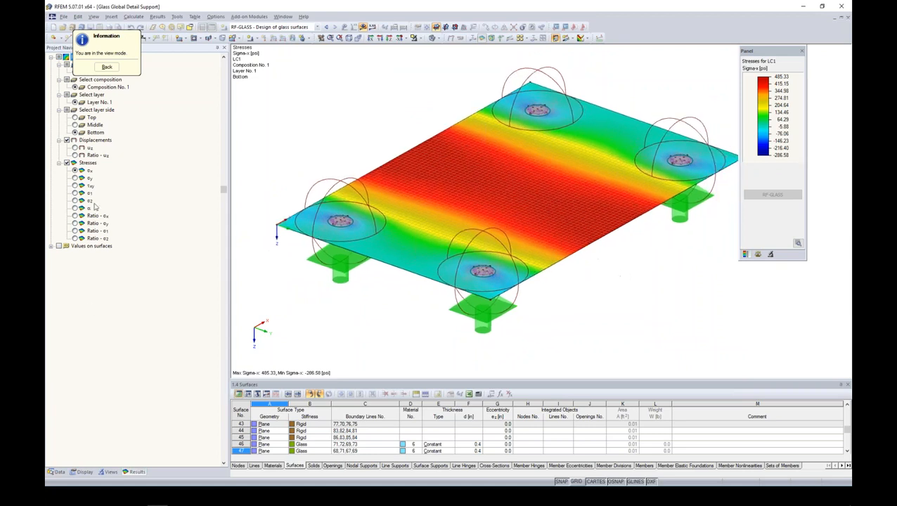
left_click(75, 178)
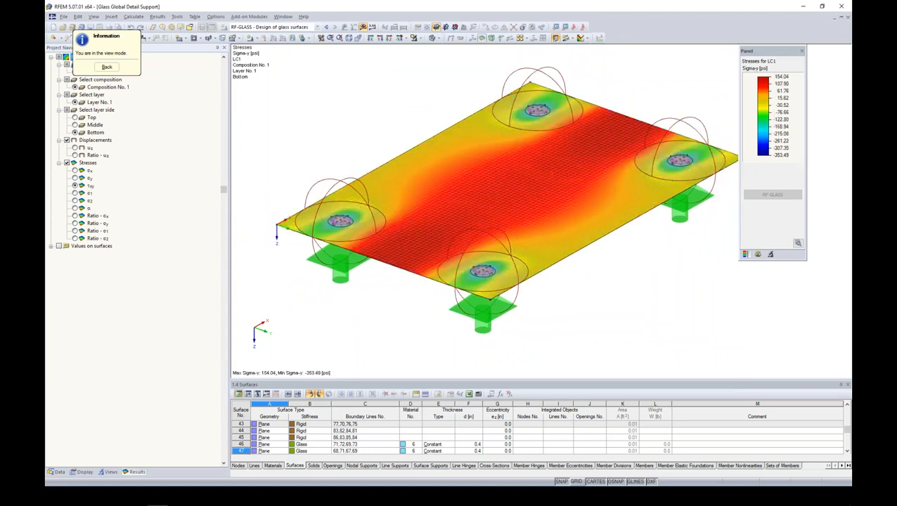
left_click(76, 185)
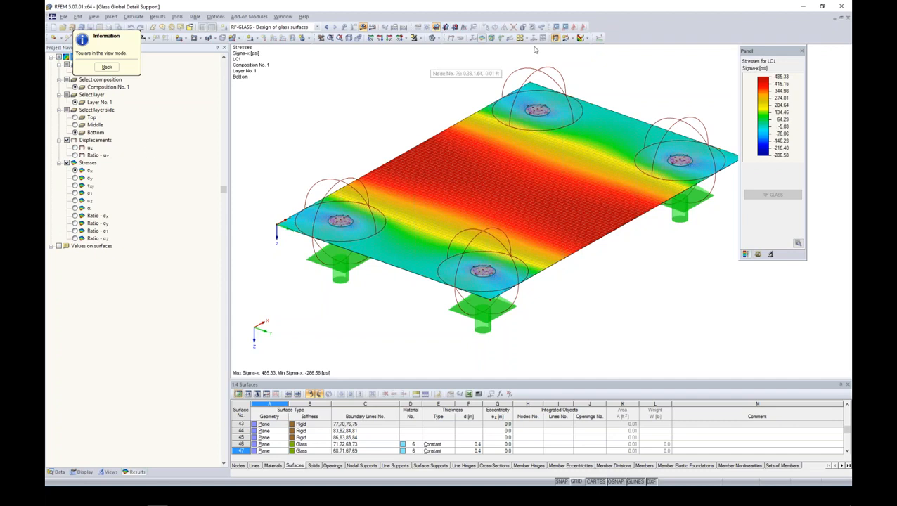
left_click(567, 38)
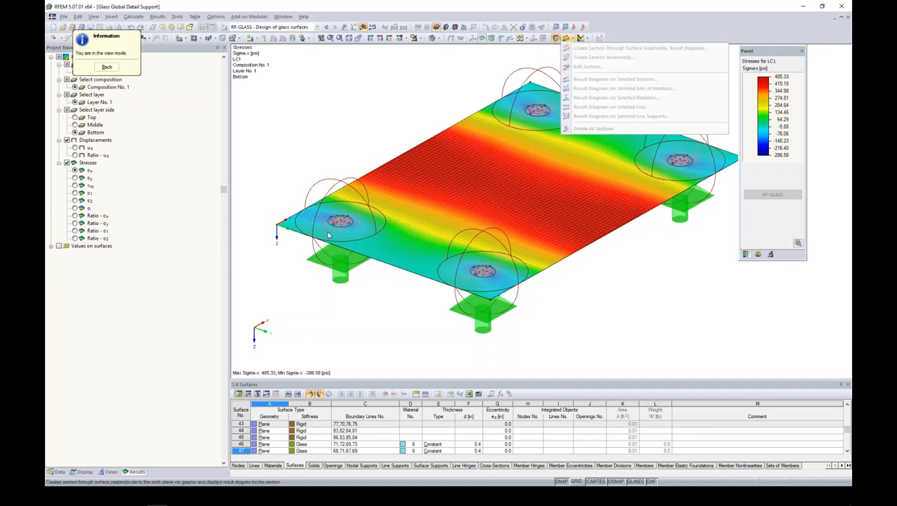
left_click(566, 38)
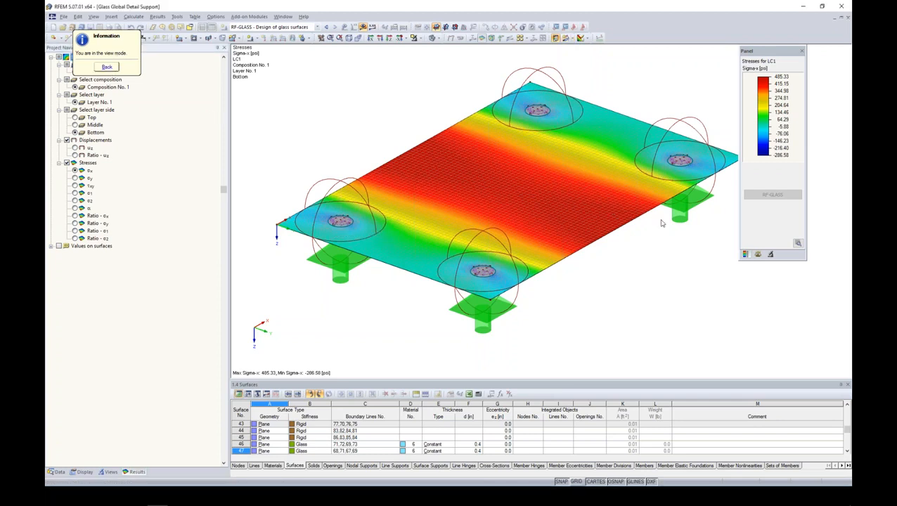
left_click(107, 67)
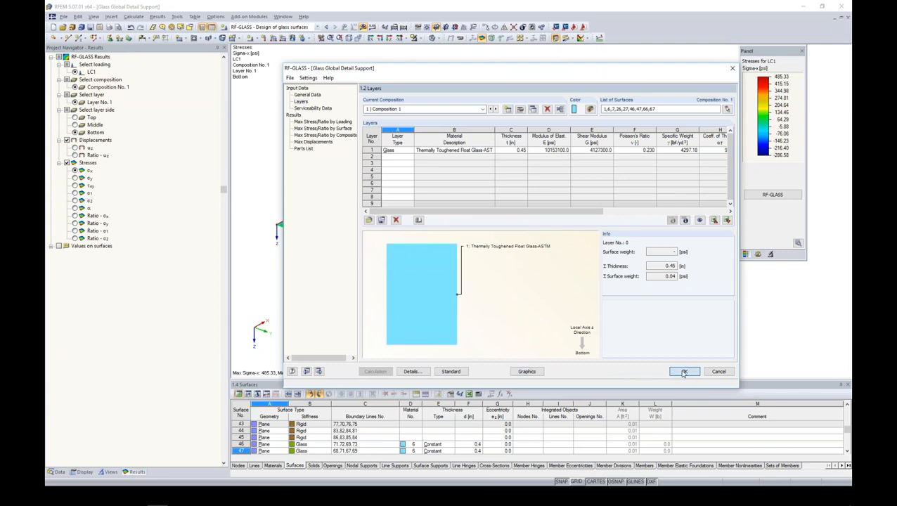
left_click(526, 372)
middle_click_drag(613, 294, 564, 299)
scroll(561, 279, "down", 3)
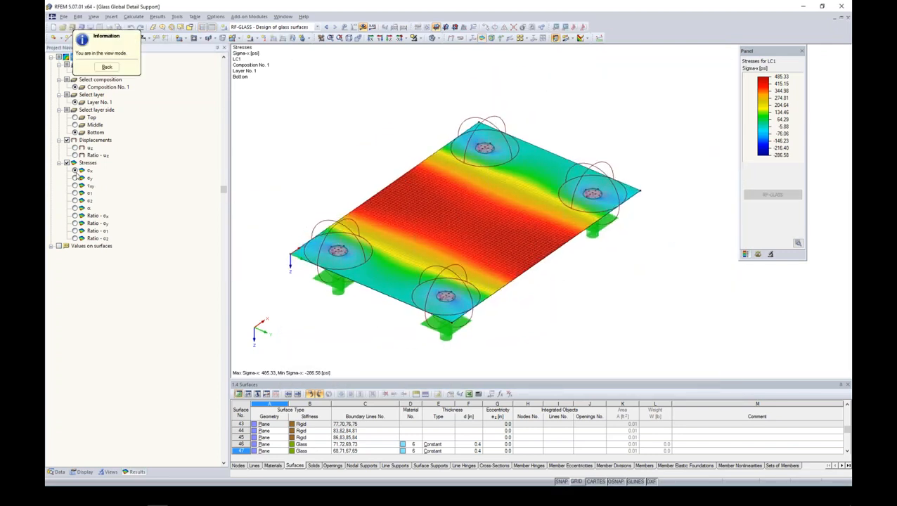
left_click(562, 38)
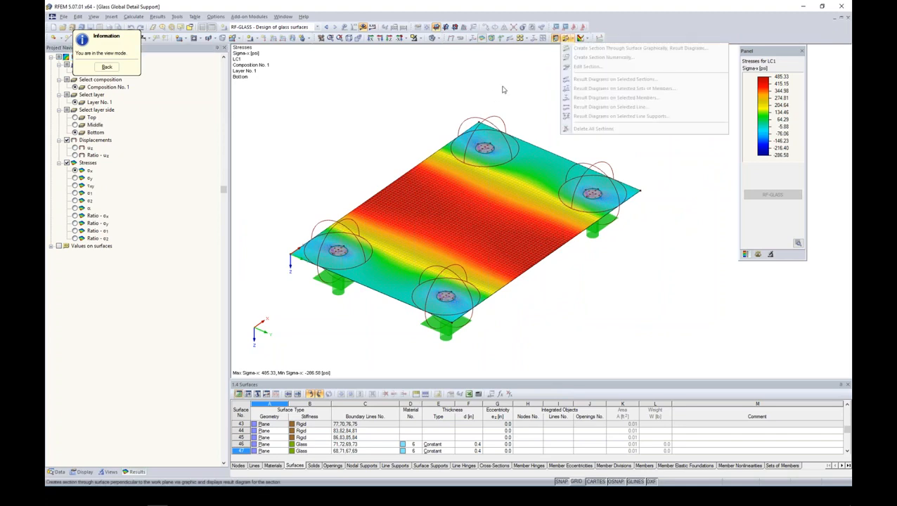
left_click(502, 90)
left_click(106, 66)
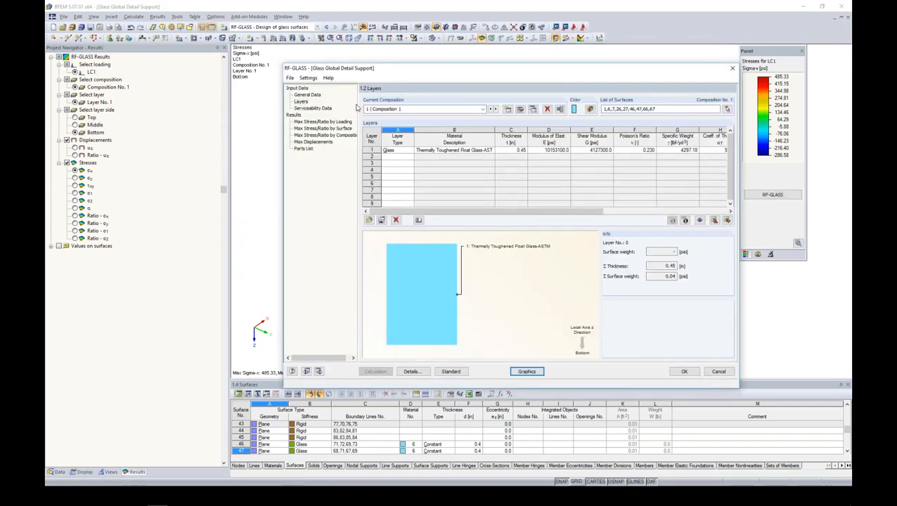
- Cut a result section lengthwise through two point supports, from 0.16, 0.33 to 2.87, 0.33 ft, and view its sigma-1 diagram
left_click(323, 122)
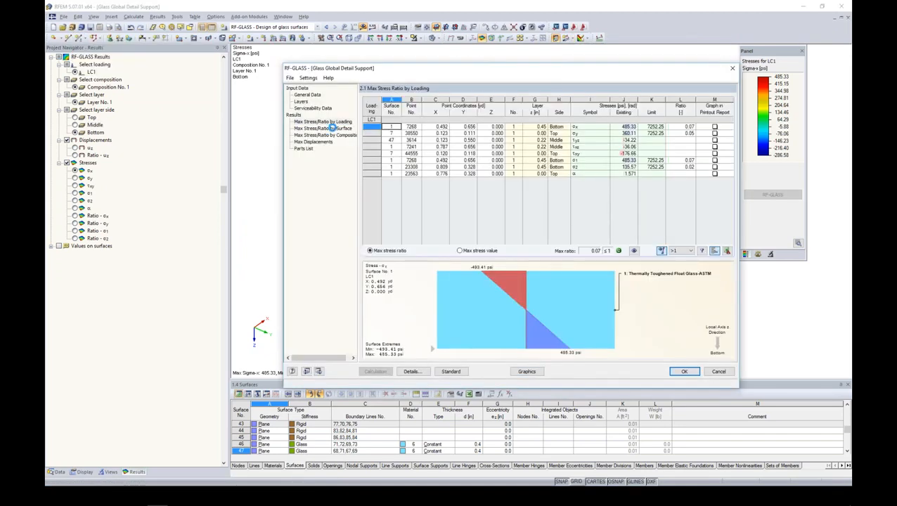
left_click(527, 371)
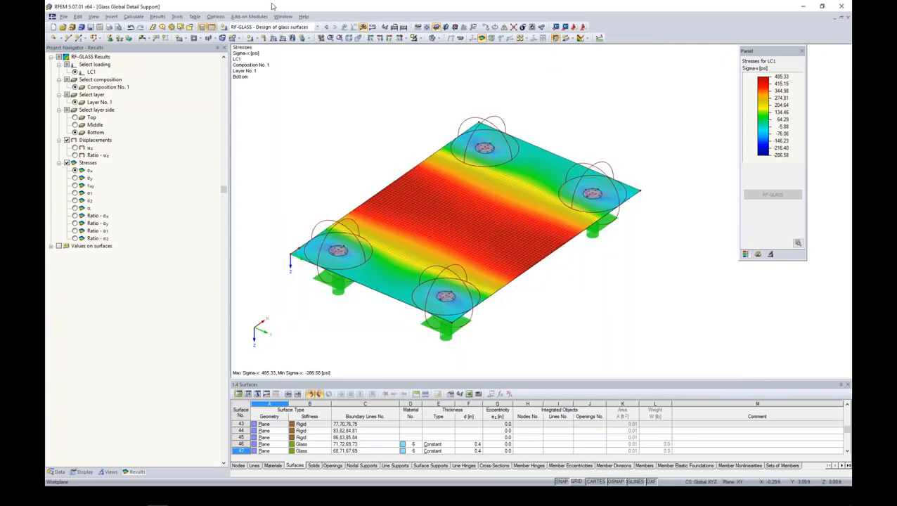
left_click(566, 37)
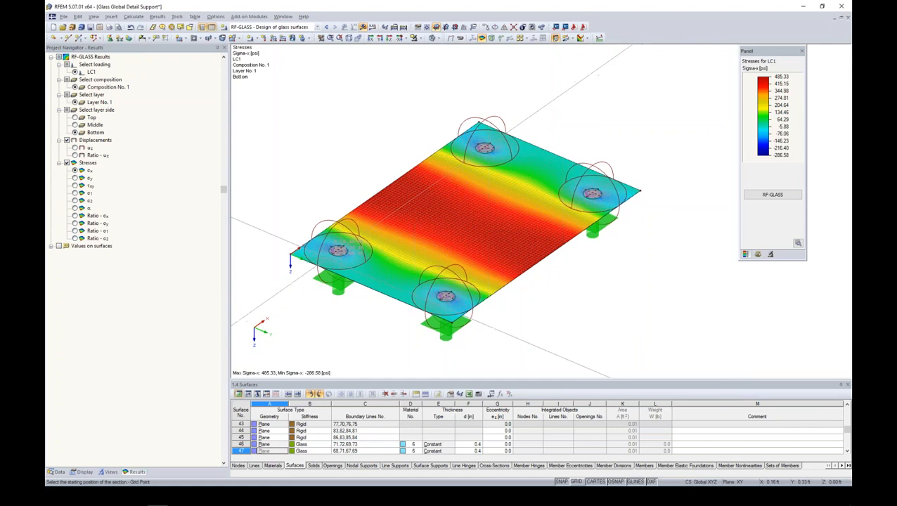
left_click(291, 253)
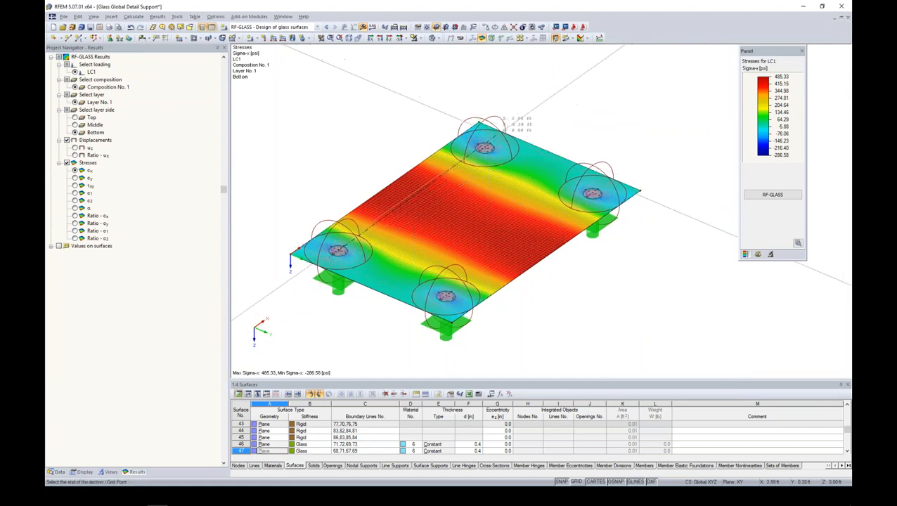
left_click(479, 124)
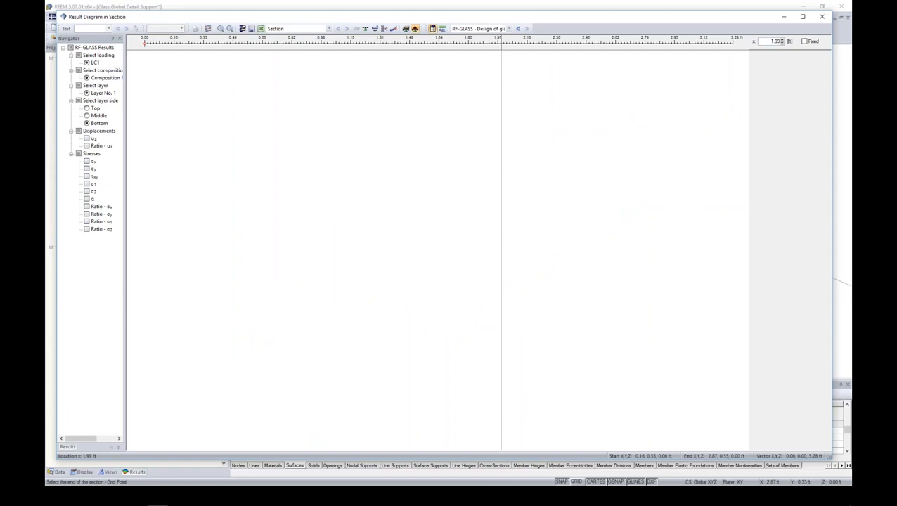
left_click(87, 185)
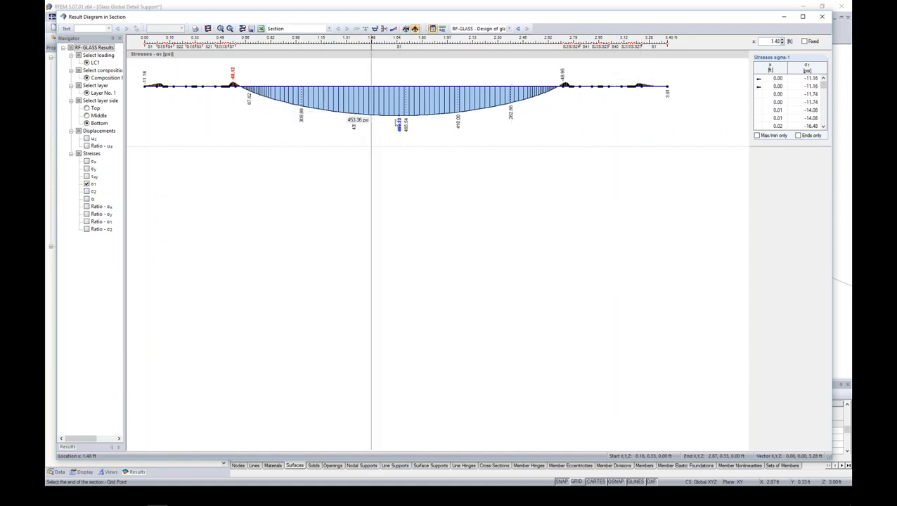
left_click(822, 17)
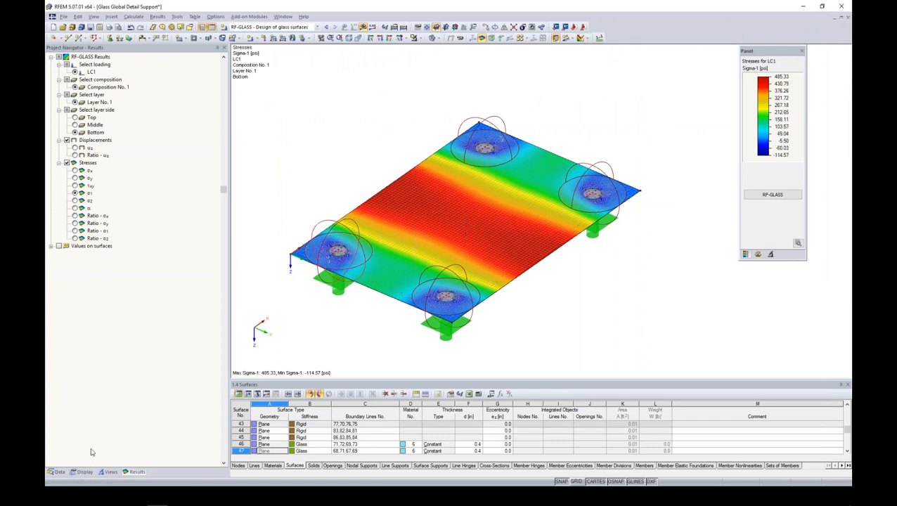
- Collapse the Glass Global Detail Support project tree and switch to the Balcony model
left_click(55, 472)
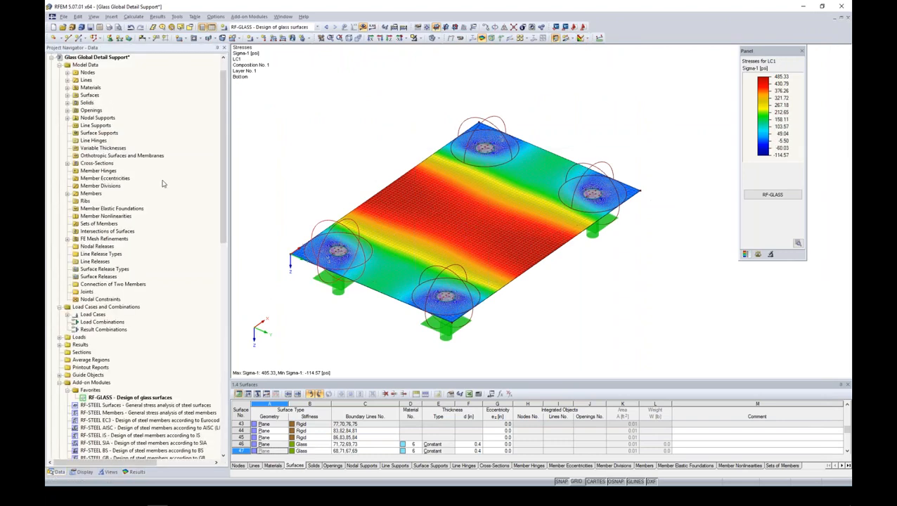
scroll(223, 201, "up", 1)
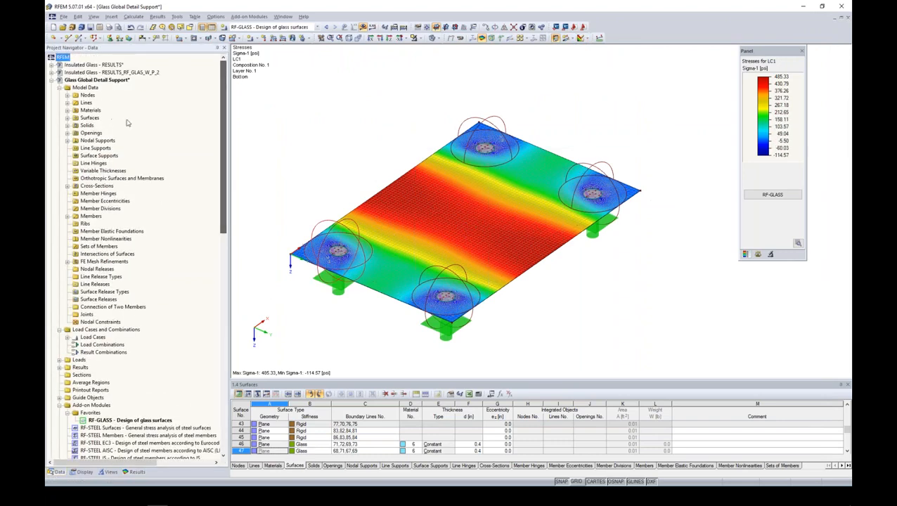
left_click(52, 81)
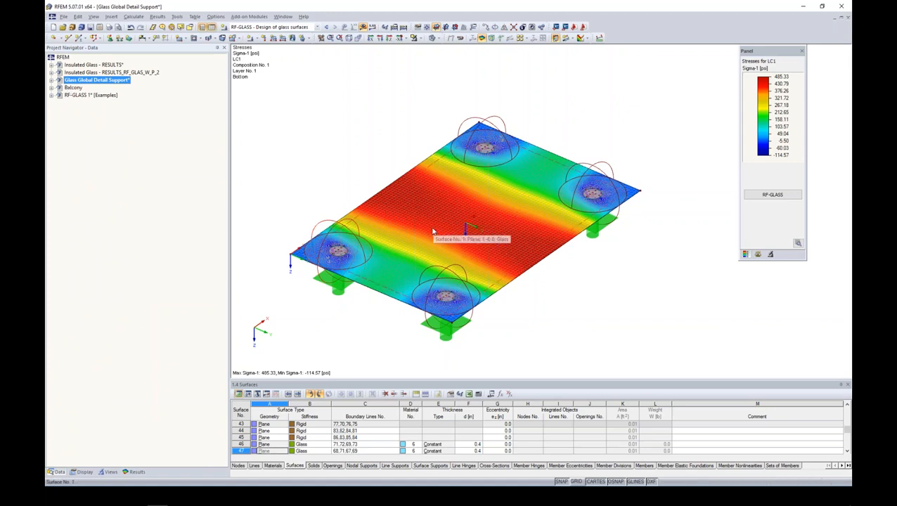
left_click(72, 88)
double_click(72, 88)
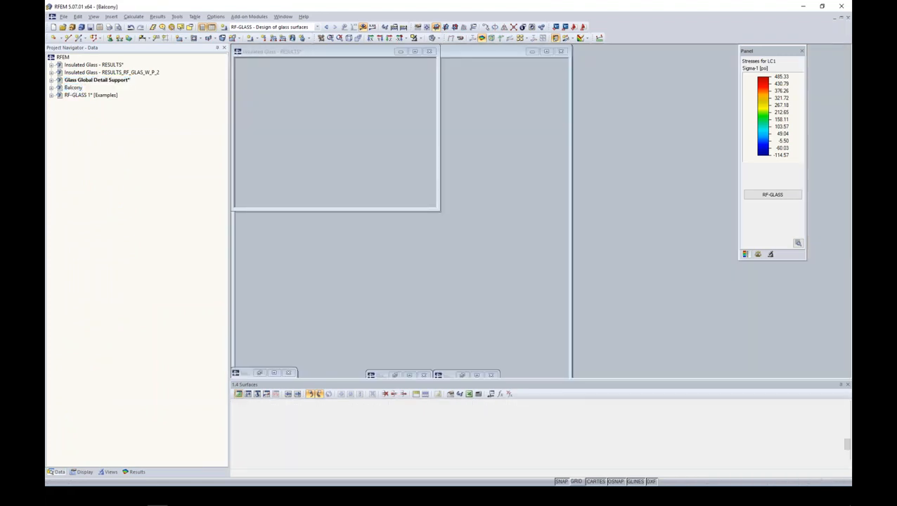
- Examine the balcony's glass panes, handrail connections and nodal supports along the base from close range
mouse_move(424, 304)
middle_mouse_down("ctrl")
mouse_move(421, 318)
mouse_move(424, 296)
middle_mouse_up("ctrl")
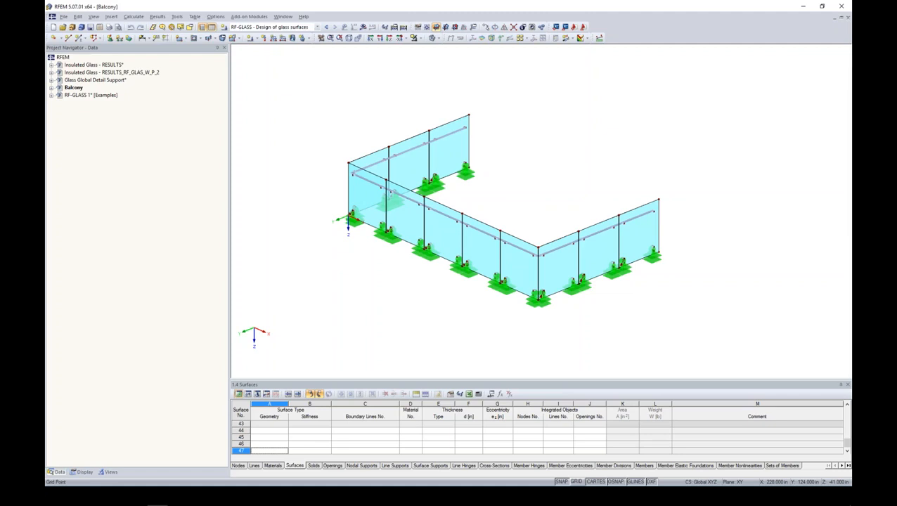
middle_click_drag(563, 216, 510, 214, "ctrl")
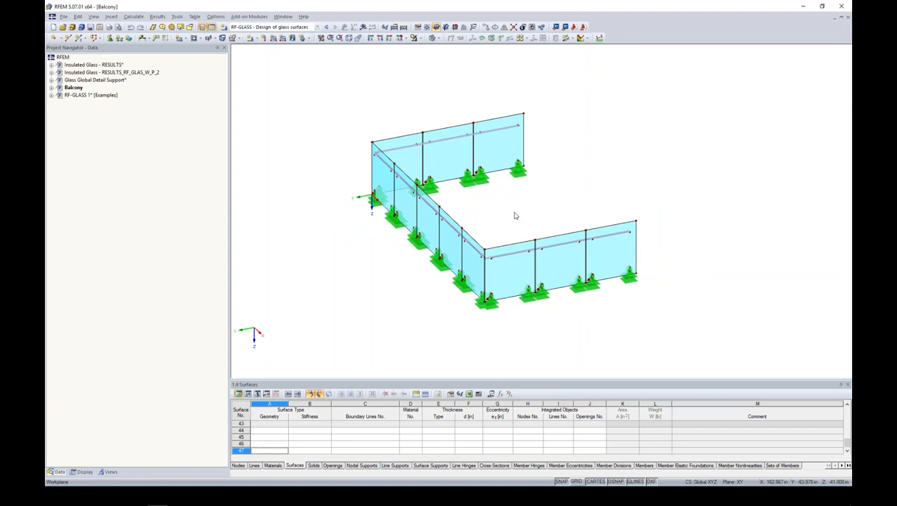
scroll(534, 274, "up", 5)
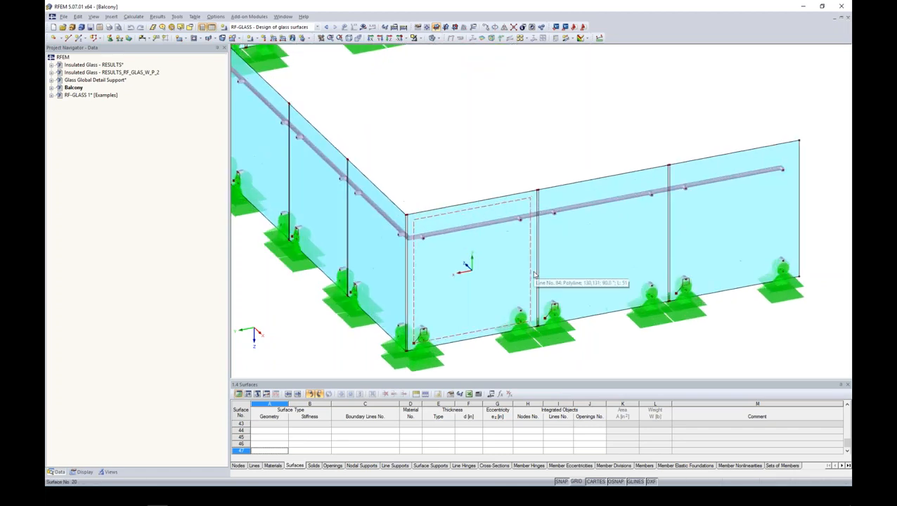
scroll(534, 274, "up", 2)
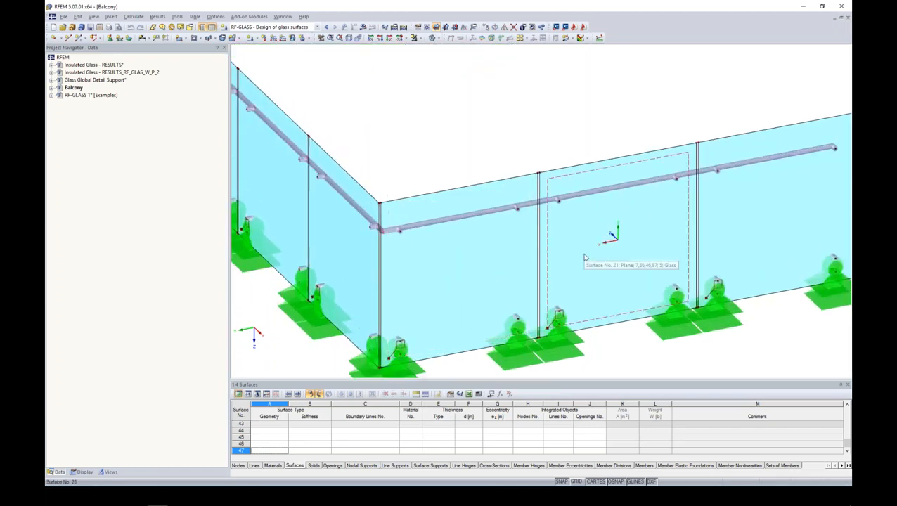
scroll(538, 176, "up", 3)
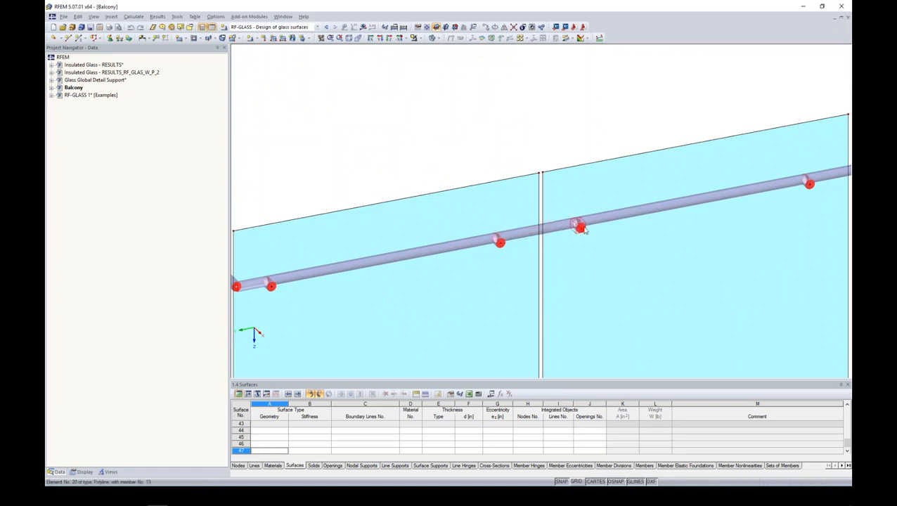
scroll(584, 230, "down", 8)
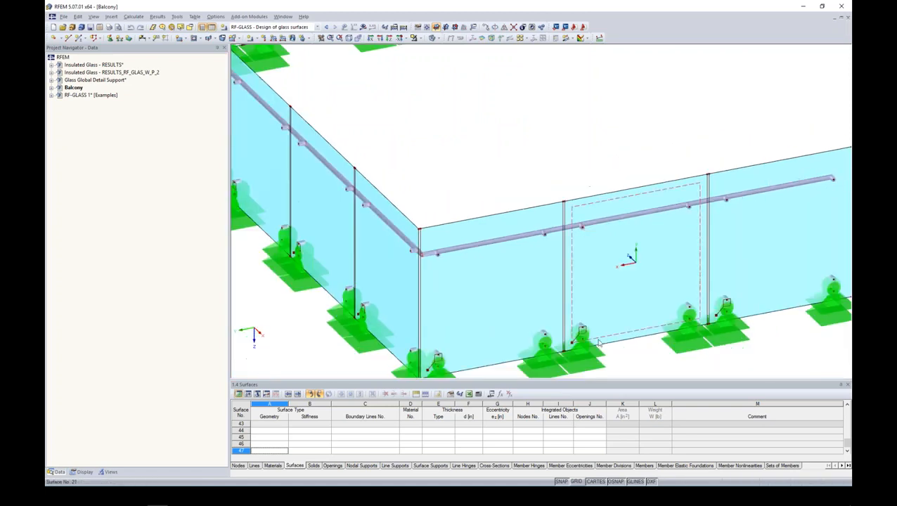
scroll(598, 342, "up", 8)
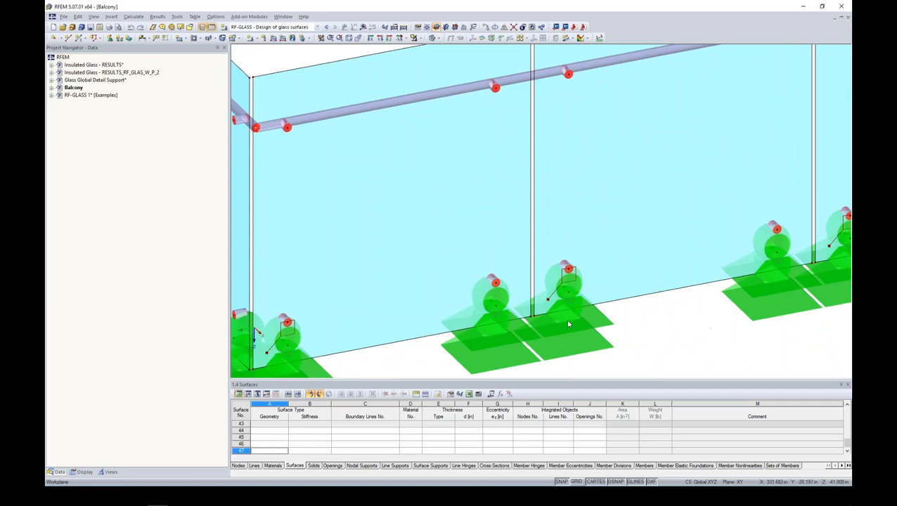
- Decrease the display size of the nodal support symbols and check the whole balcony model
right_click(563, 328)
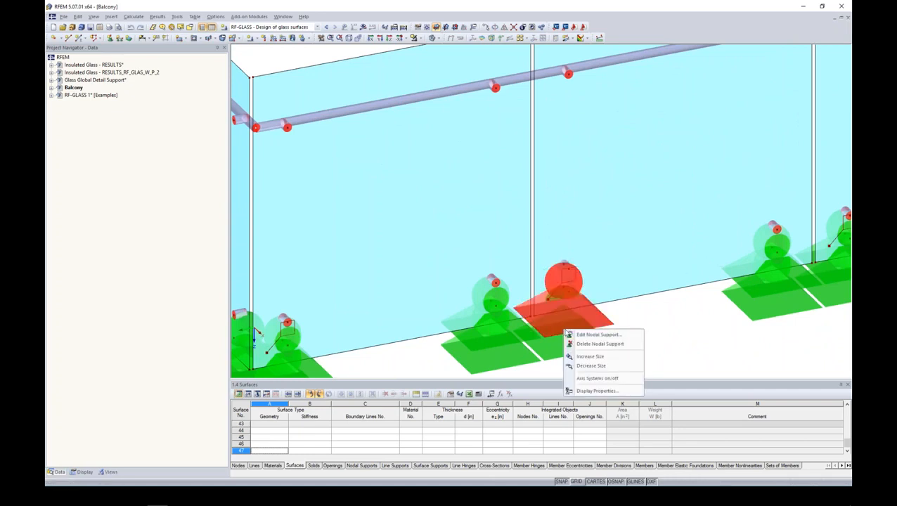
left_click(582, 368)
right_click(571, 323)
left_click(585, 360)
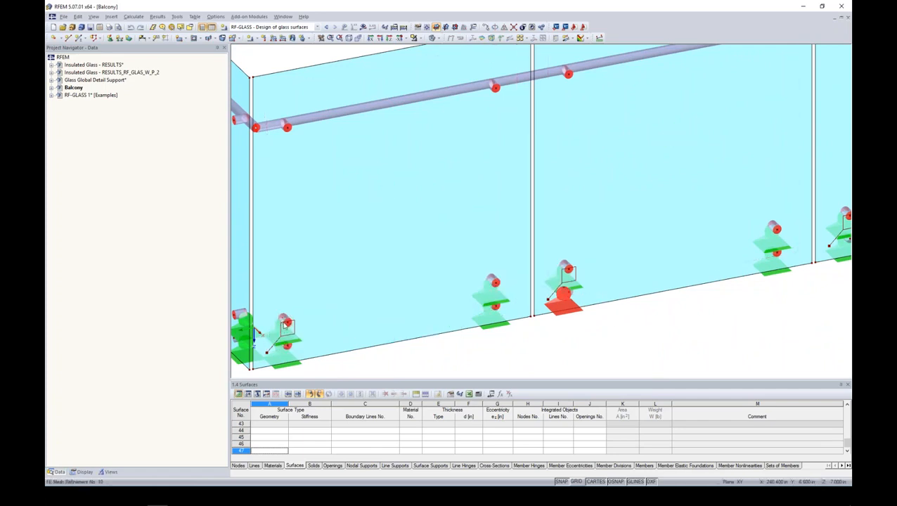
scroll(486, 289, "down", 10)
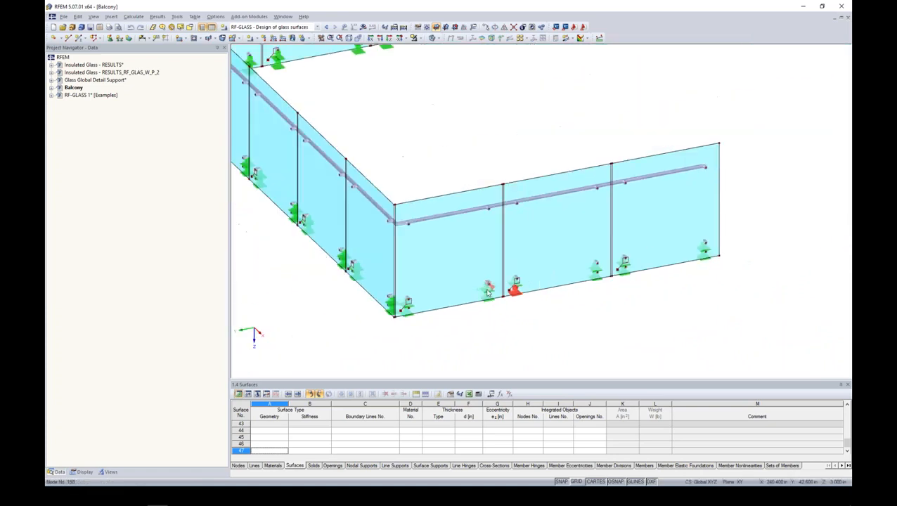
scroll(487, 291, "down", 5)
middle_click_drag(388, 301, 438, 303, "ctrl")
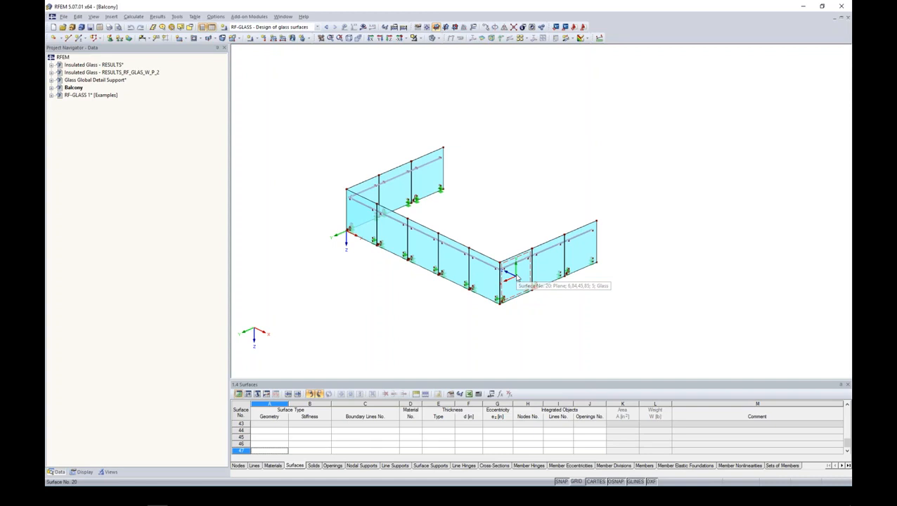
scroll(531, 316, "up", 3)
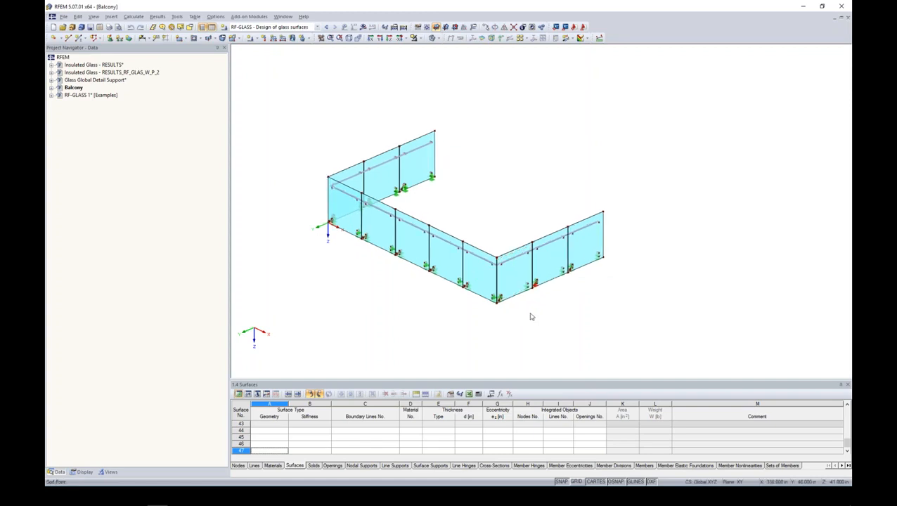
middle_click_drag(535, 319, 559, 330)
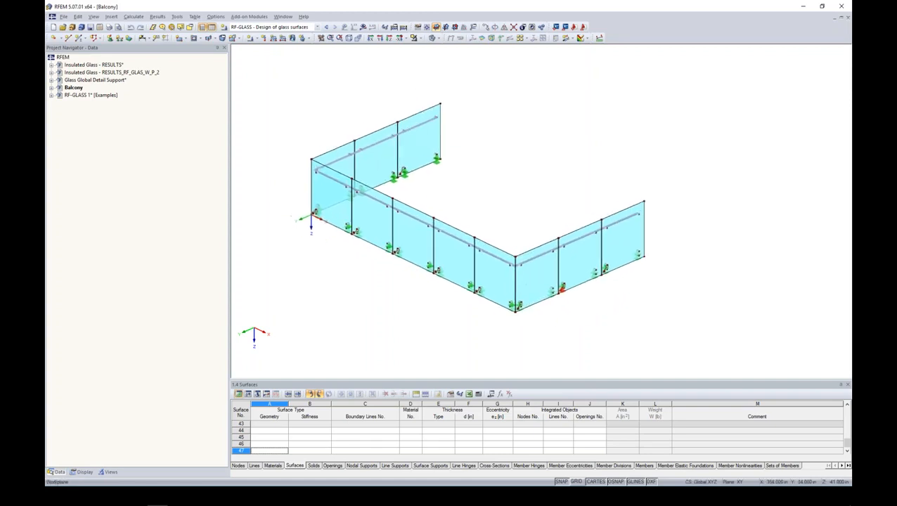
- Open RF-GLASS for the Balcony model and review its general data, layers and the calculation details of Composition 1
left_click(51, 87)
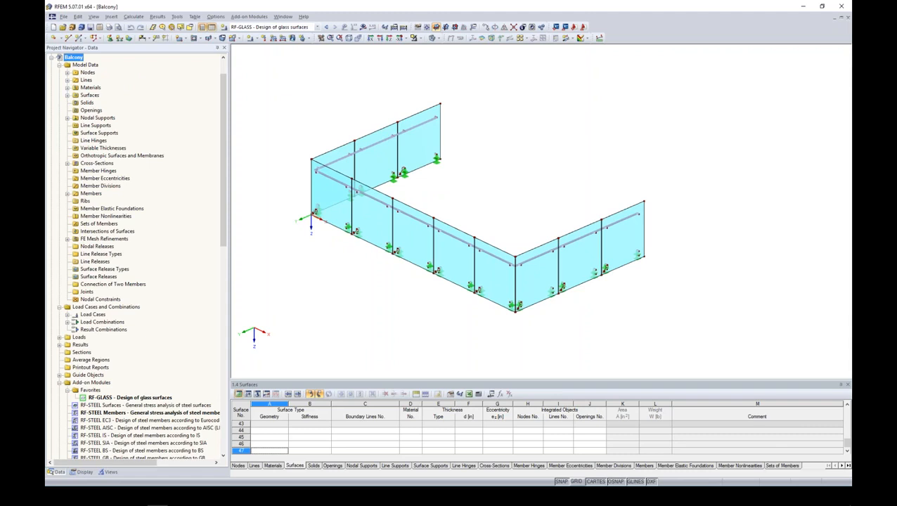
double_click(141, 397)
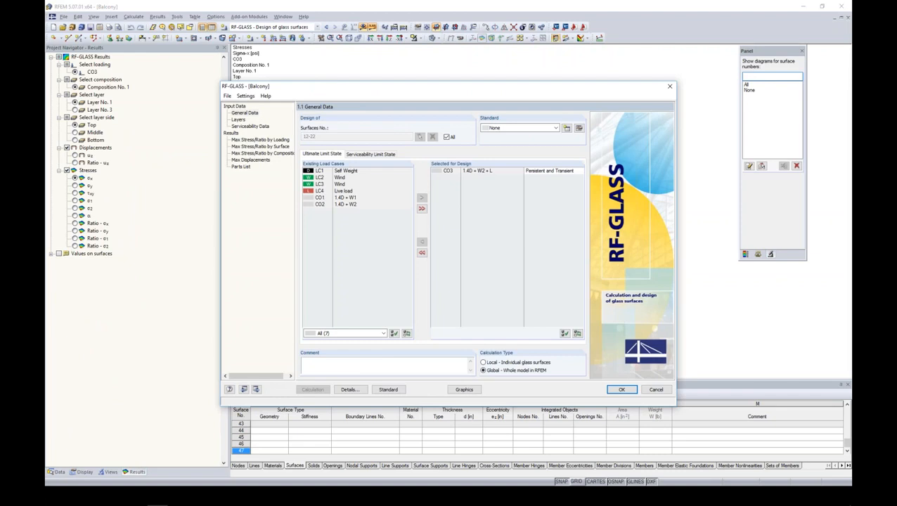
left_click_drag(325, 88, 443, 68)
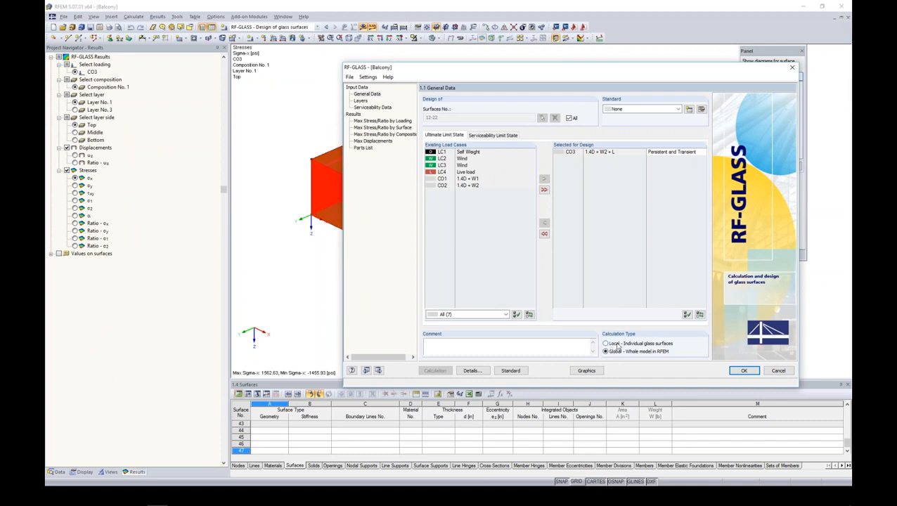
left_click(358, 103)
left_click(577, 109)
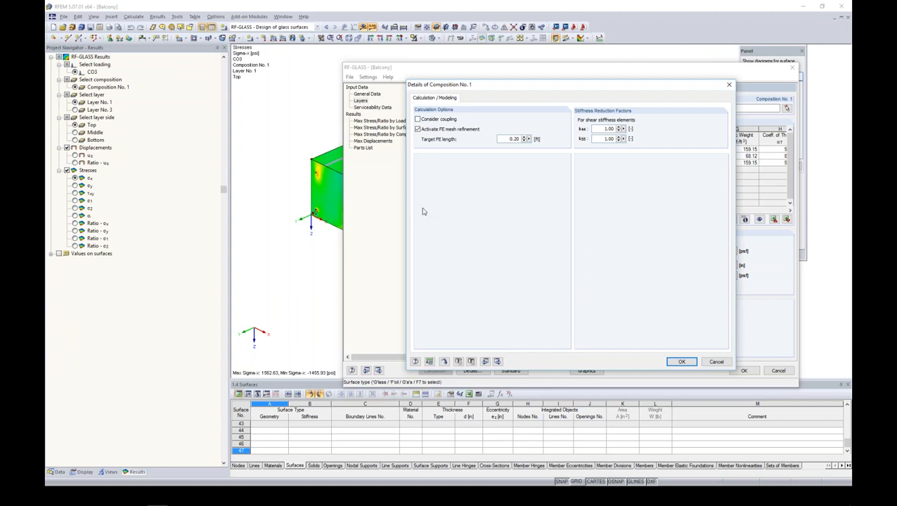
left_click(681, 362)
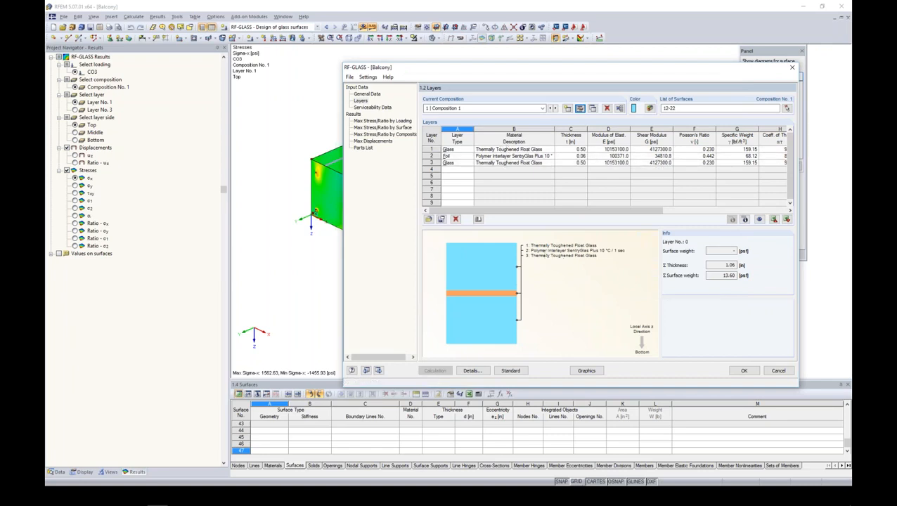
- Review the serviceability data and the maximum stress ratios by loading, including the tau-xy and sigma-2 layer diagrams
left_click(389, 109)
left_click(382, 121)
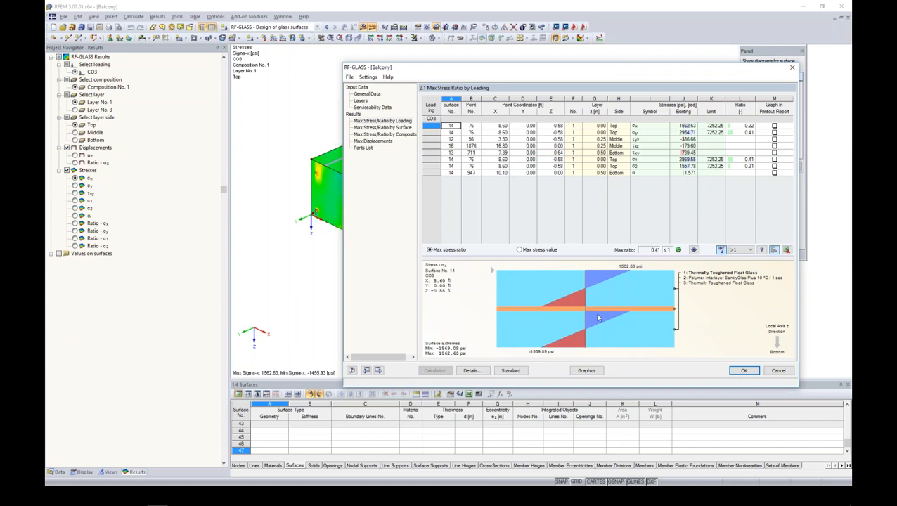
left_click(598, 153)
left_click(598, 166)
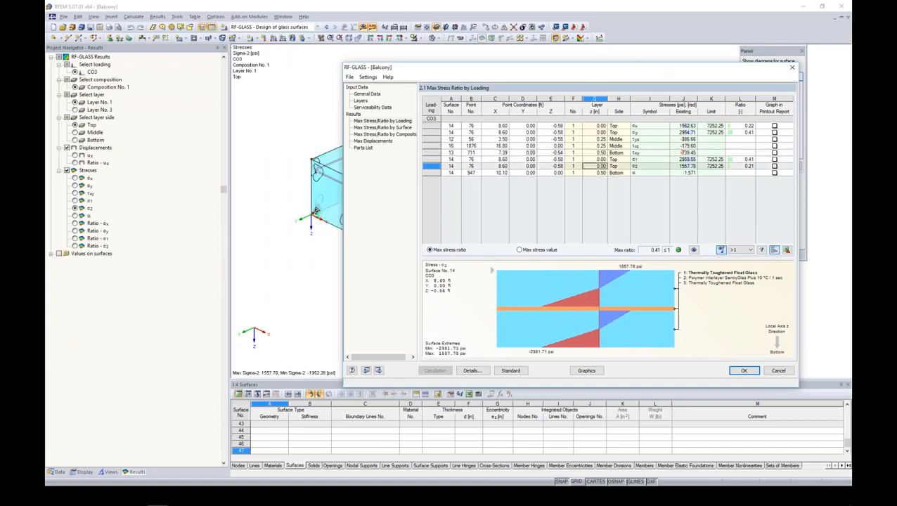
- Display the top-side tau-xy stresses of Layer 1 graphically on the balcony and inspect them around the point supports
left_click(589, 371)
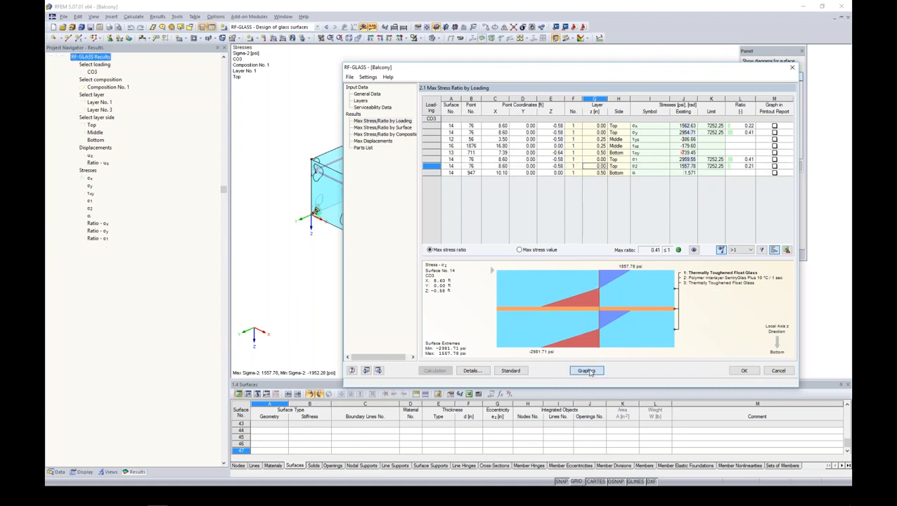
left_click(76, 201)
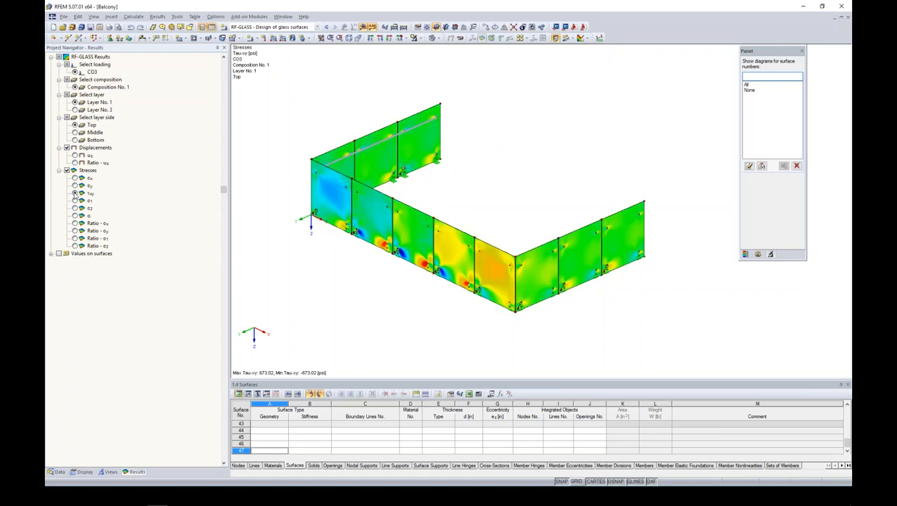
middle_click_drag(391, 310, 333, 303, "ctrl")
scroll(457, 220, "up", 1)
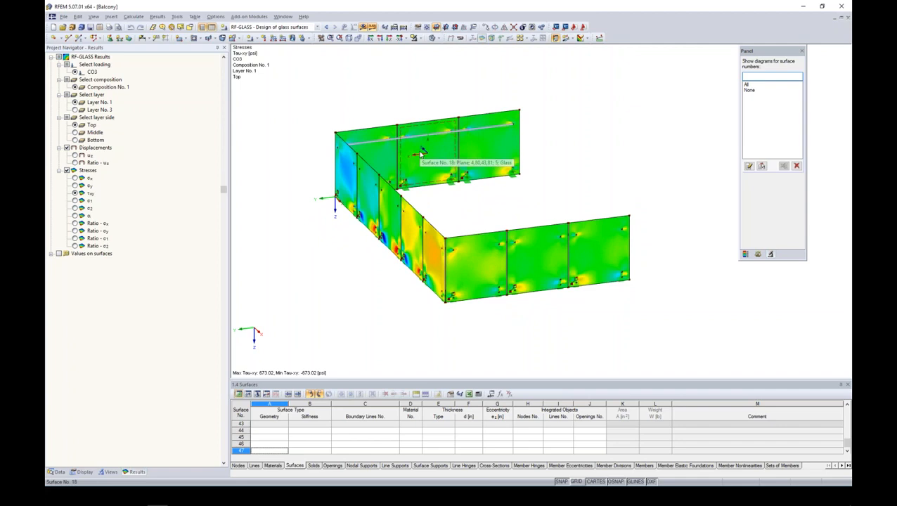
middle_click_drag(432, 200, 488, 217, "ctrl")
scroll(374, 136, "up", 4)
scroll(374, 137, "up", 6)
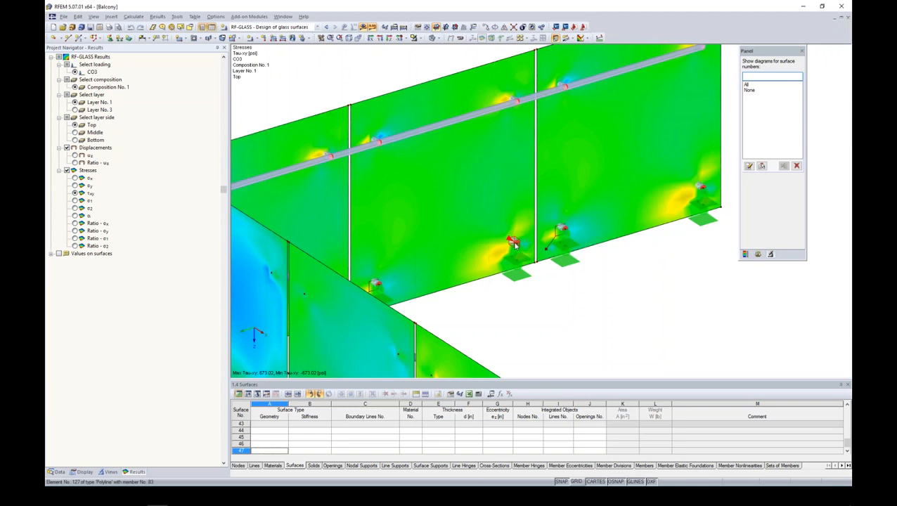
scroll(514, 243, "down", 5)
middle_click_drag(565, 281, 478, 206)
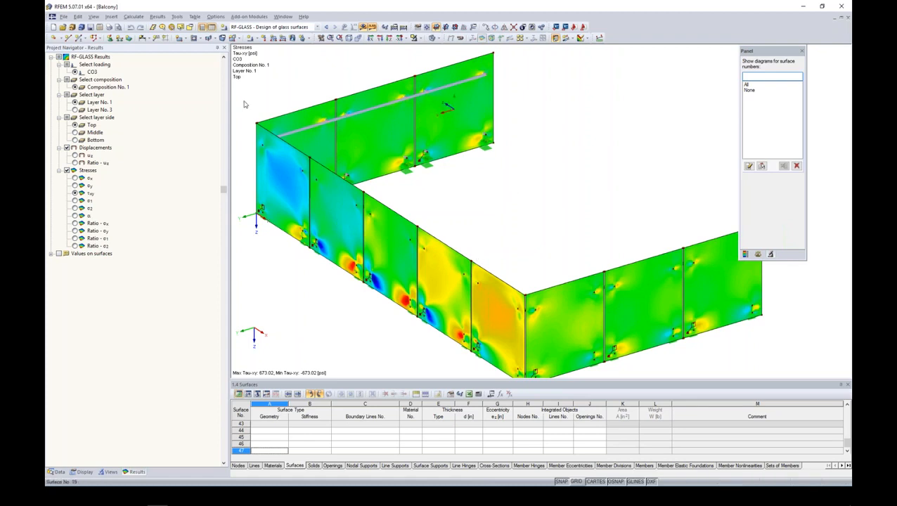
scroll(462, 210, "down", 2)
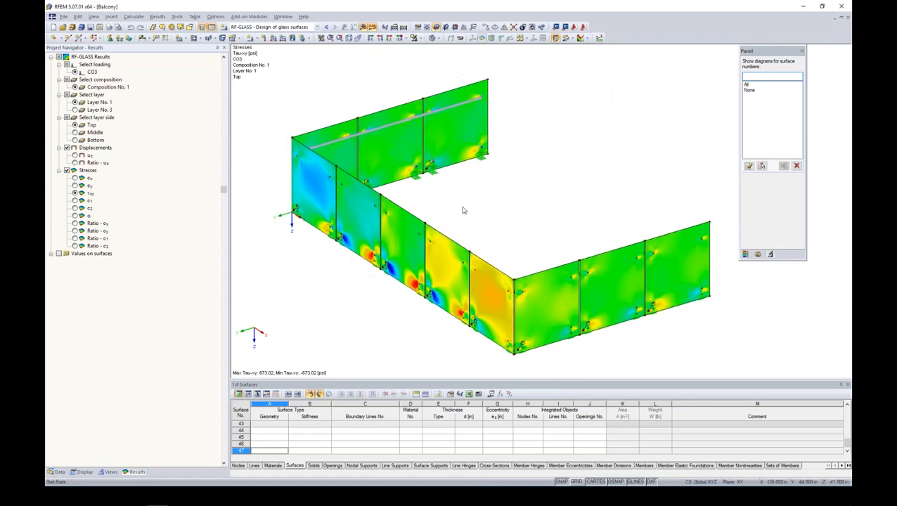
- Show the RF-STEEL Members CA1 results on the balcony and open that module's stresses by cross-section
left_click(58, 471)
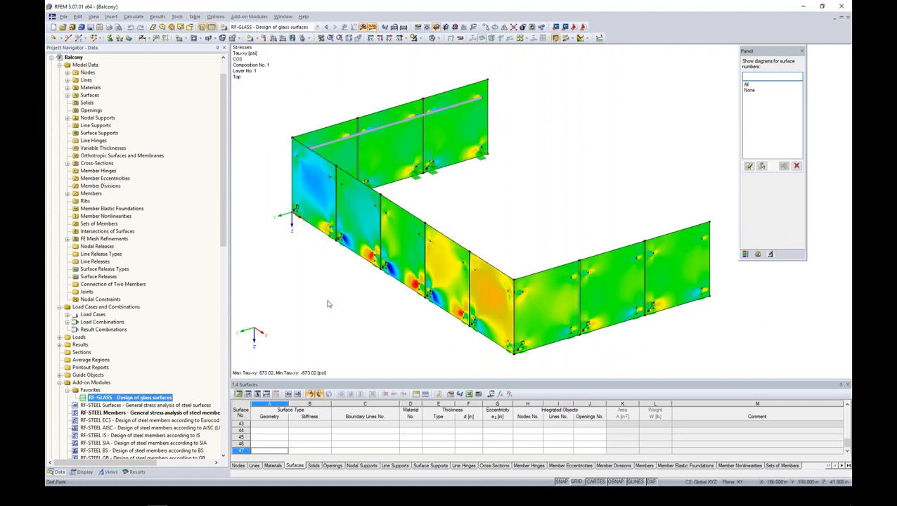
left_click(128, 414)
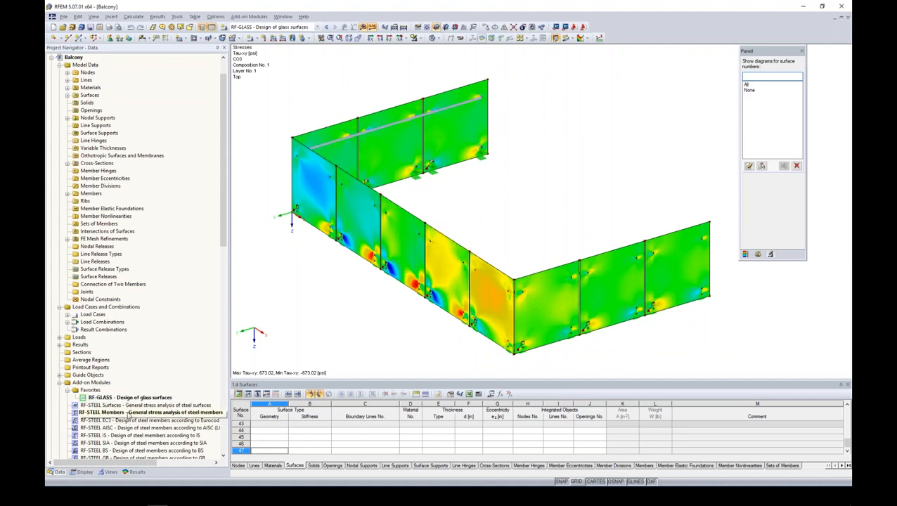
left_click(317, 27)
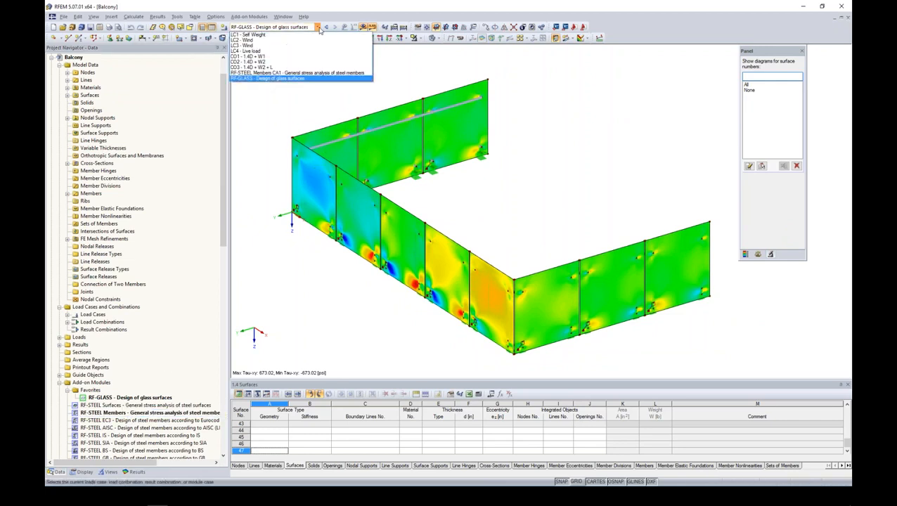
left_click(289, 73)
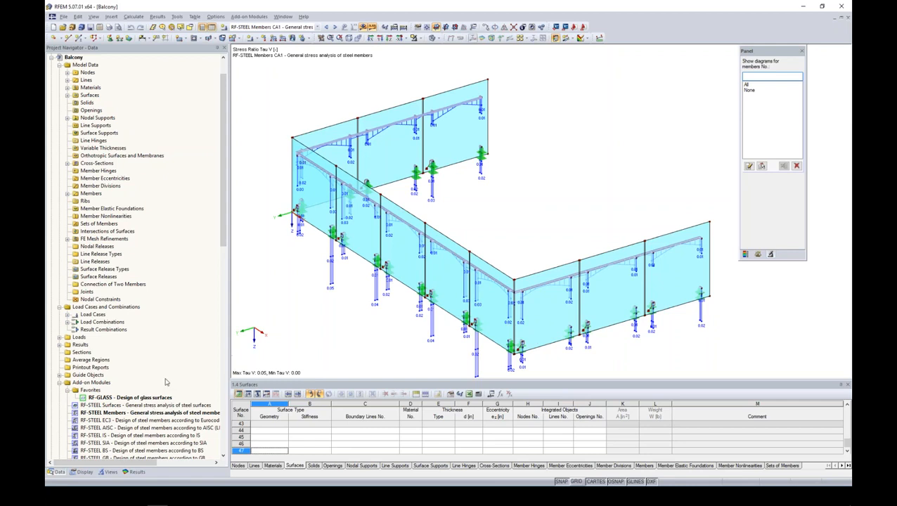
left_click(83, 414)
double_click(83, 413)
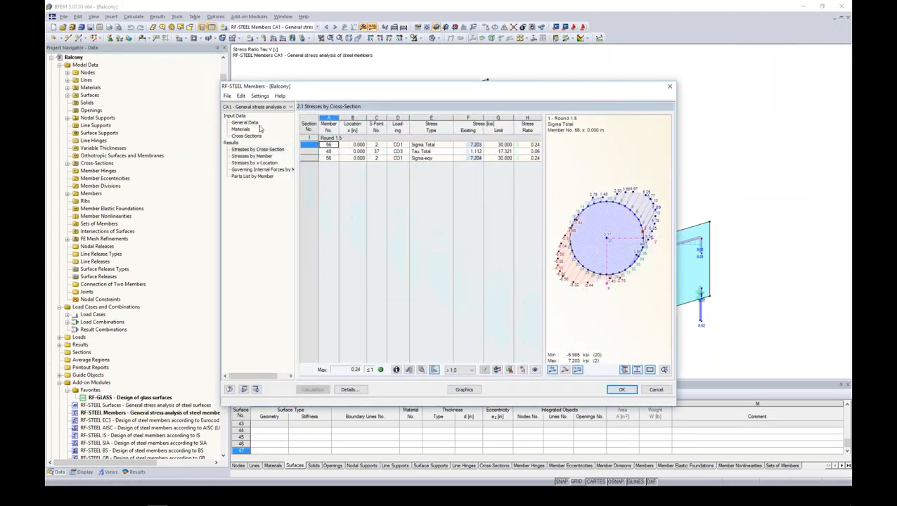
- Review the RF-STEEL Members general data and display the Sigma-eqv stress ratios graphically on the balcony's members
left_click(250, 123)
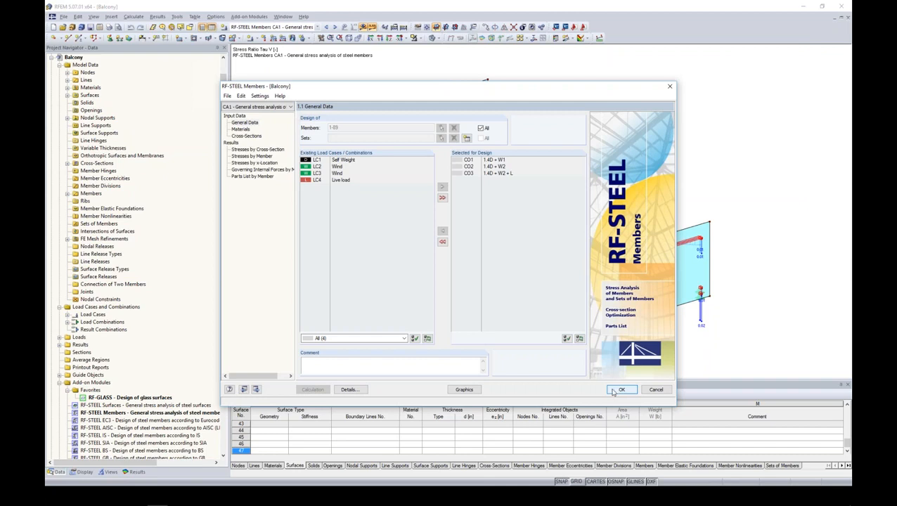
left_click(470, 391)
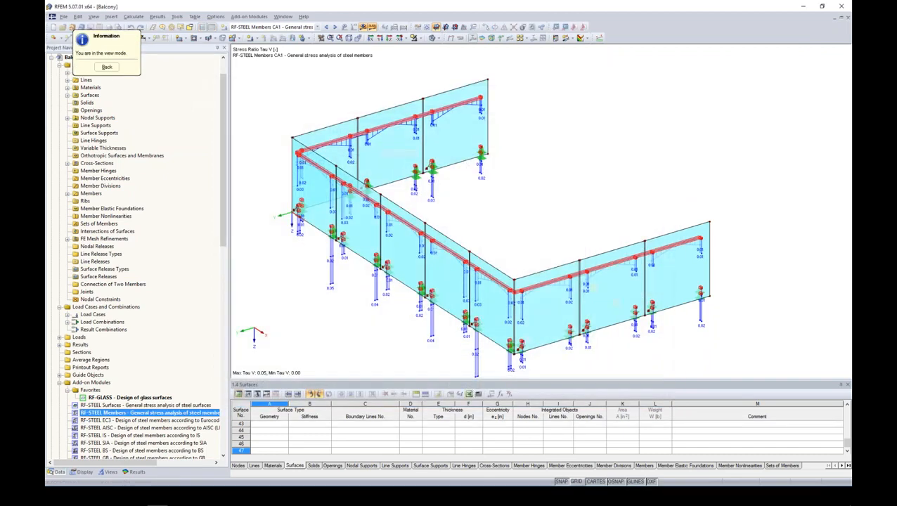
left_click(135, 471)
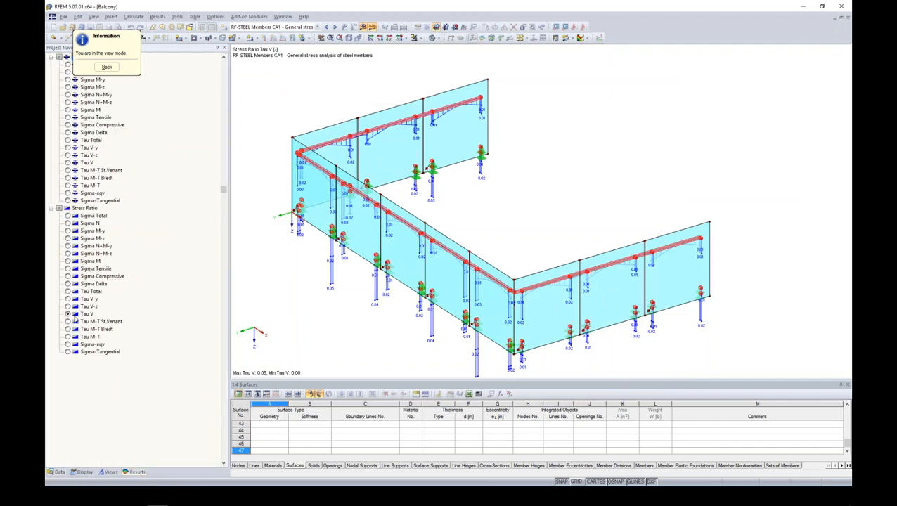
left_click(68, 345)
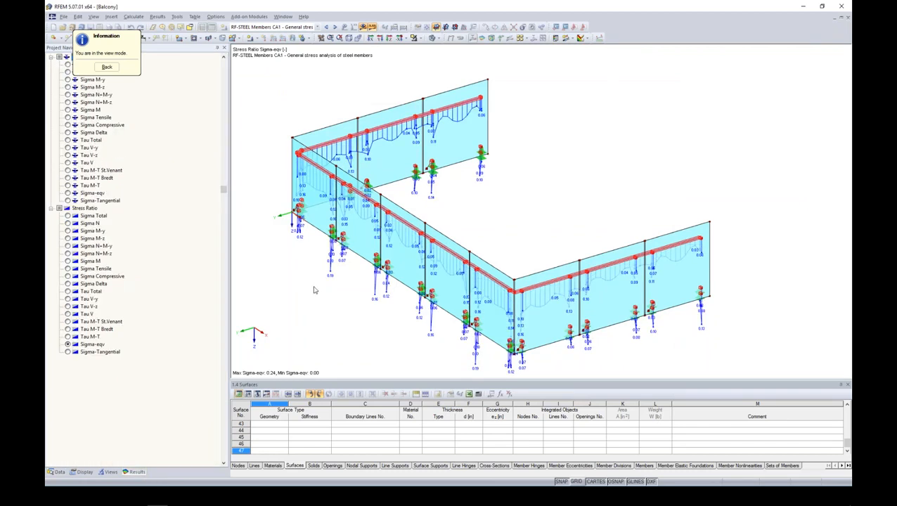
middle_click_drag(352, 312, 420, 275, "ctrl")
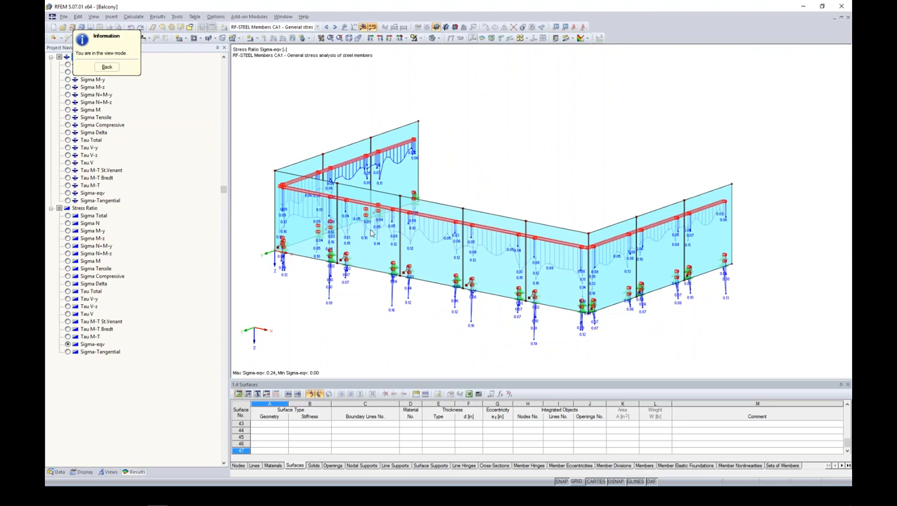
- Return to the RF-STEEL Members module, close it, and collapse the Balcony model's data tree
left_click(58, 471)
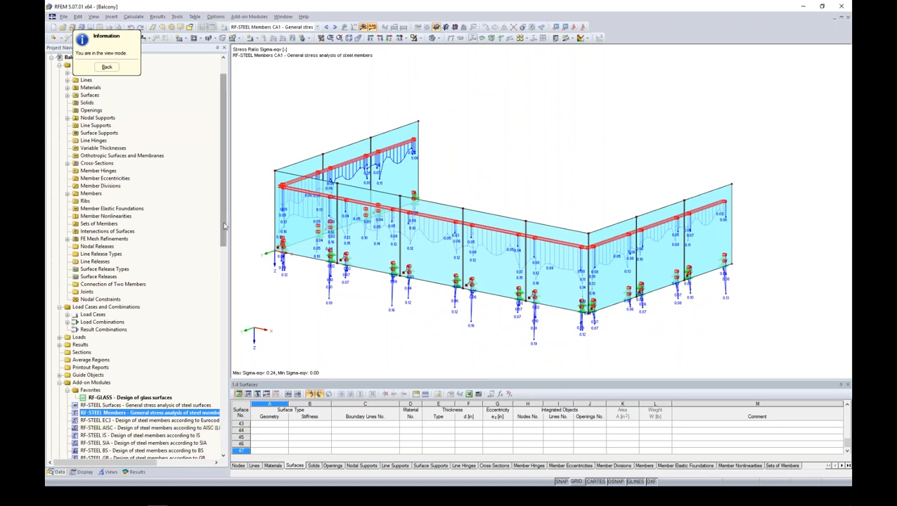
scroll(162, 211, "up", 2)
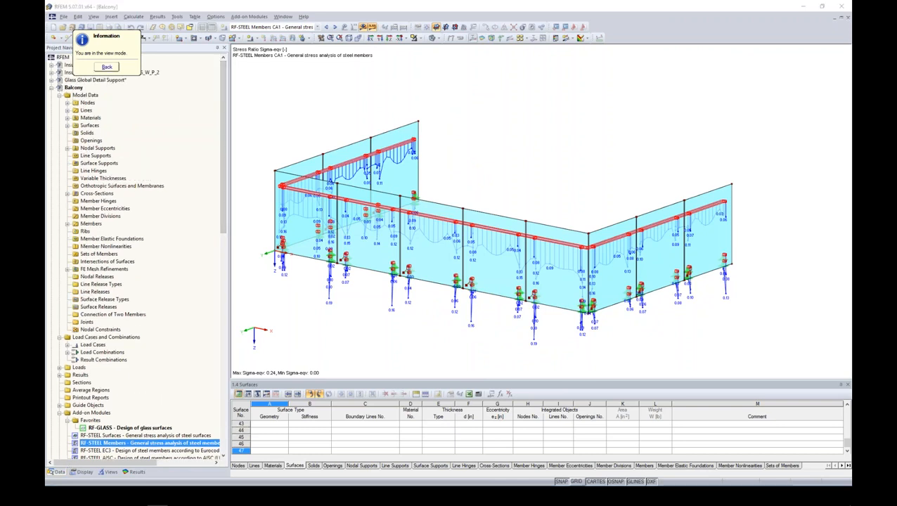
left_click(107, 67)
left_click(620, 390)
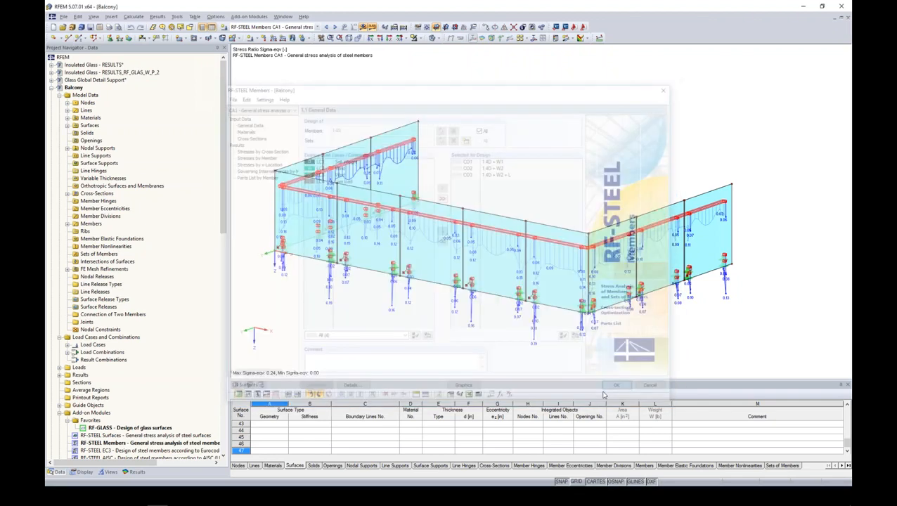
left_click(52, 87)
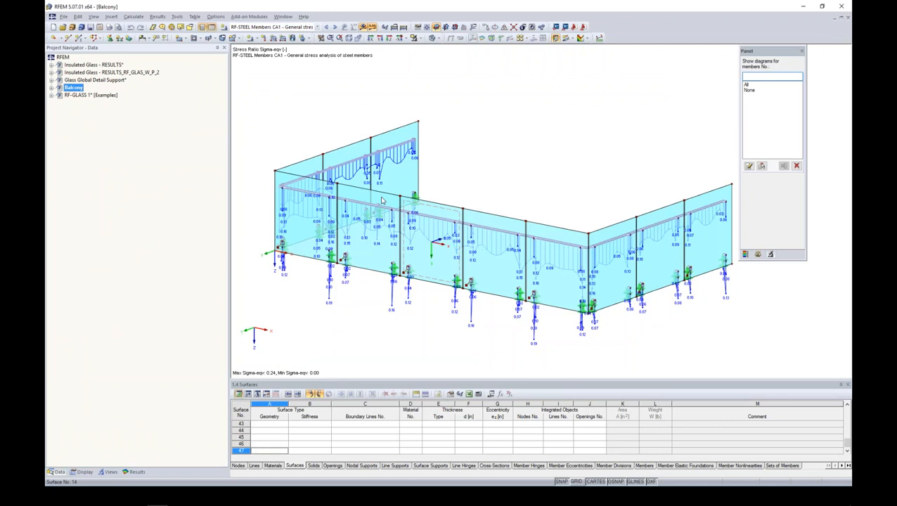
- Switch the displayed results to RF-GLASS and go through the top-side stresses of Layer 1, ending on sigma-1
left_click(136, 471)
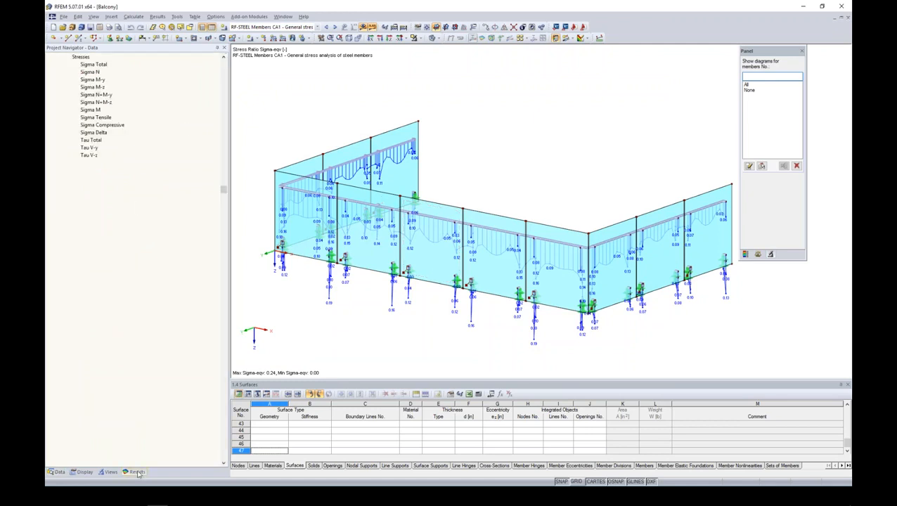
left_click(274, 27)
left_click(281, 80)
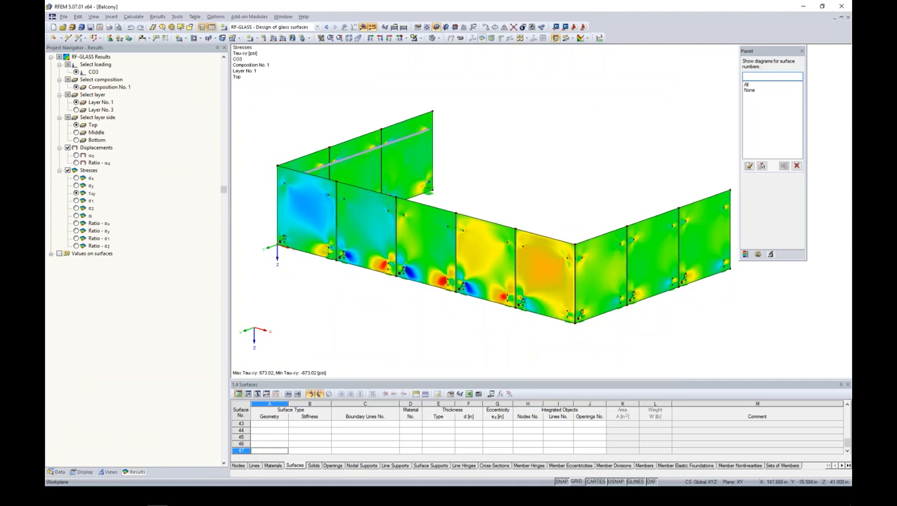
left_click(77, 178)
key("Down")
key("Down")
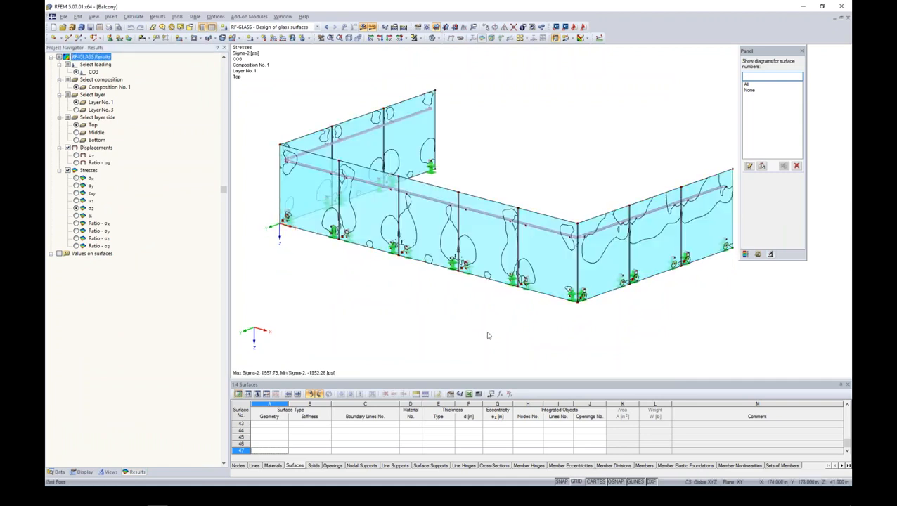
left_click(77, 201)
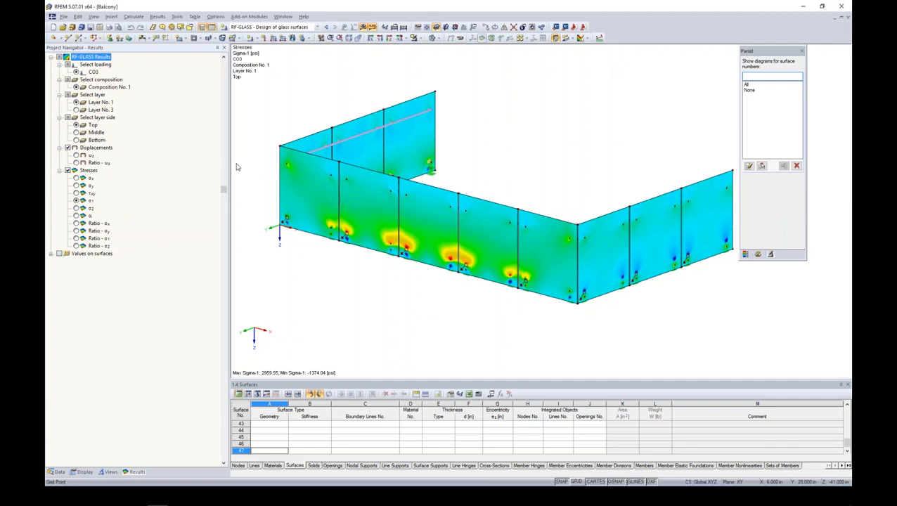
- Mass-print all RF-GLASS stress and stress-ratio graphics for Layer 1, top side, into a new "Input data and reduced results" printout report
left_click(109, 29)
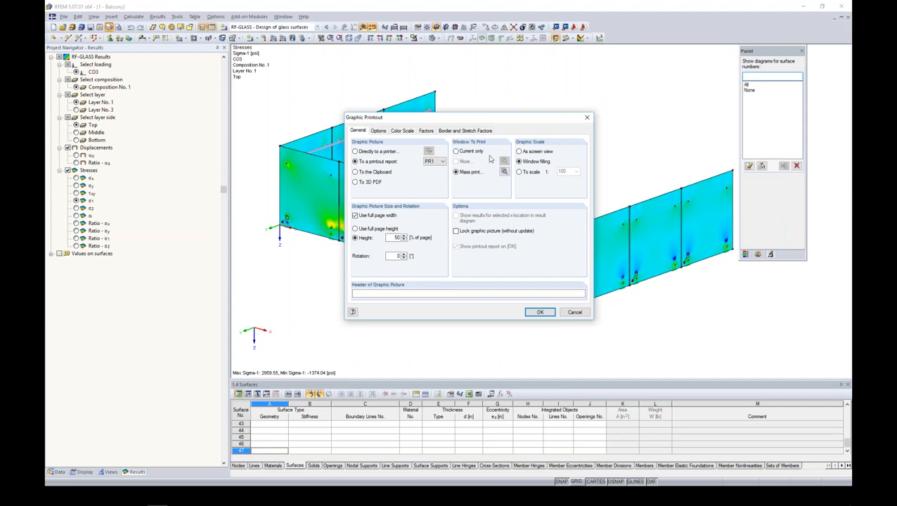
left_click(504, 172)
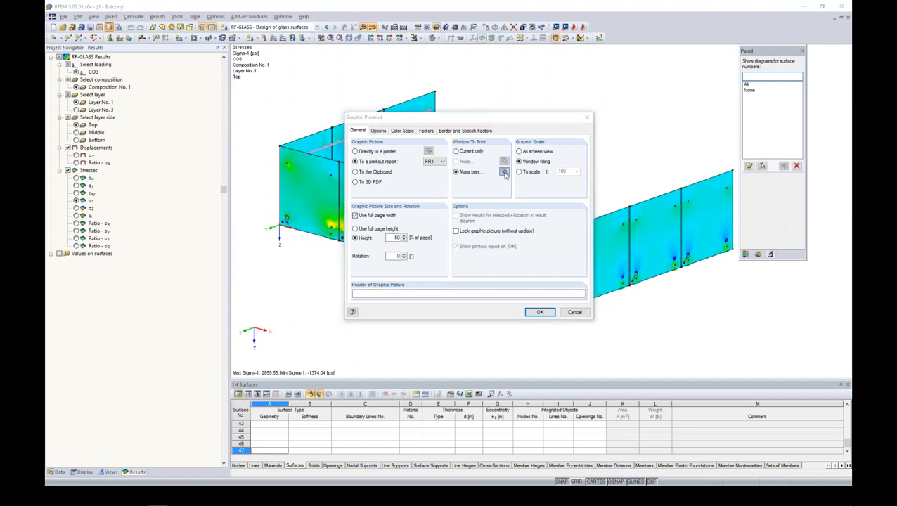
left_click(373, 119)
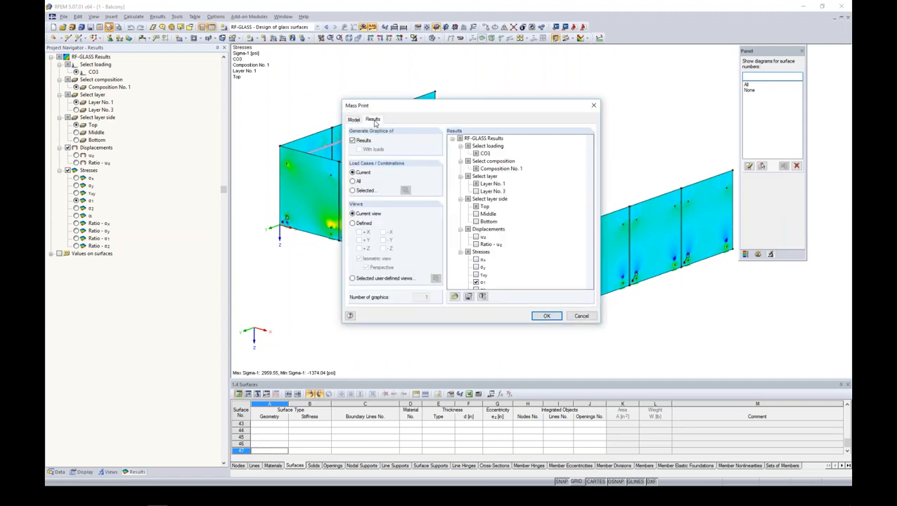
left_click_drag(589, 189, 589, 222)
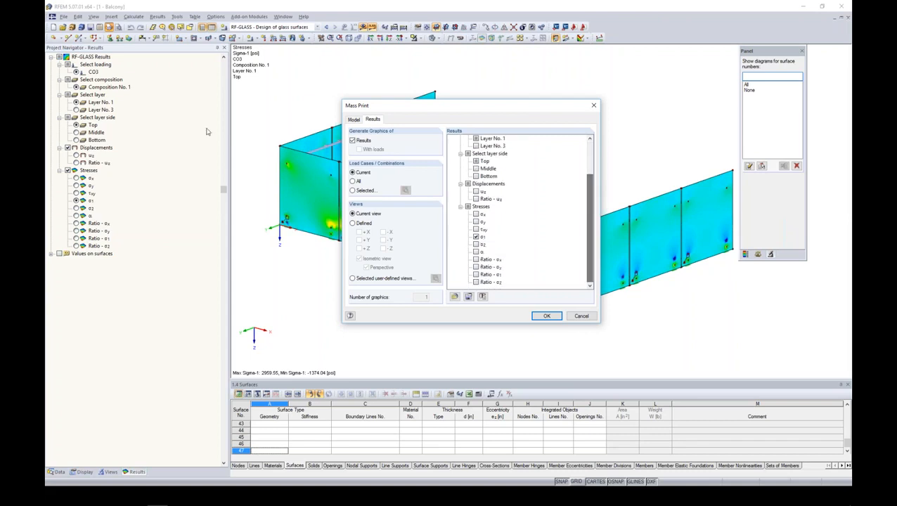
left_click(476, 213)
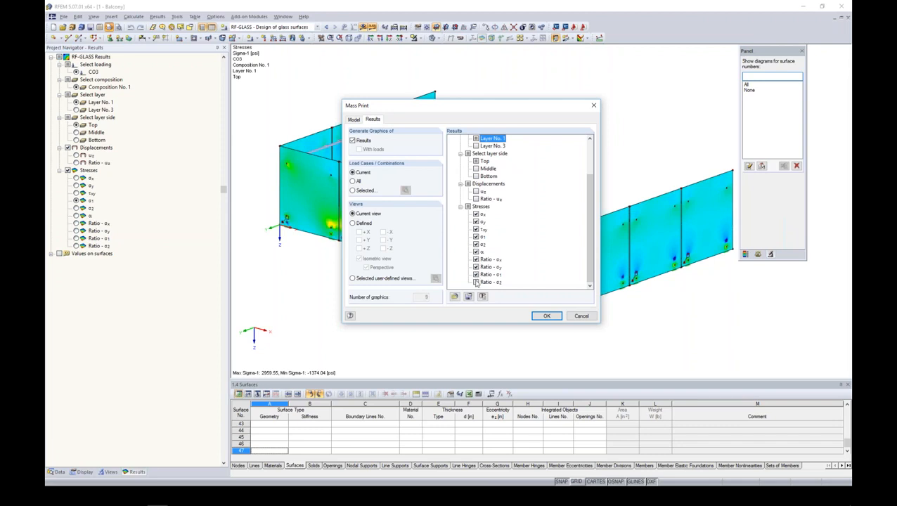
left_click(546, 315)
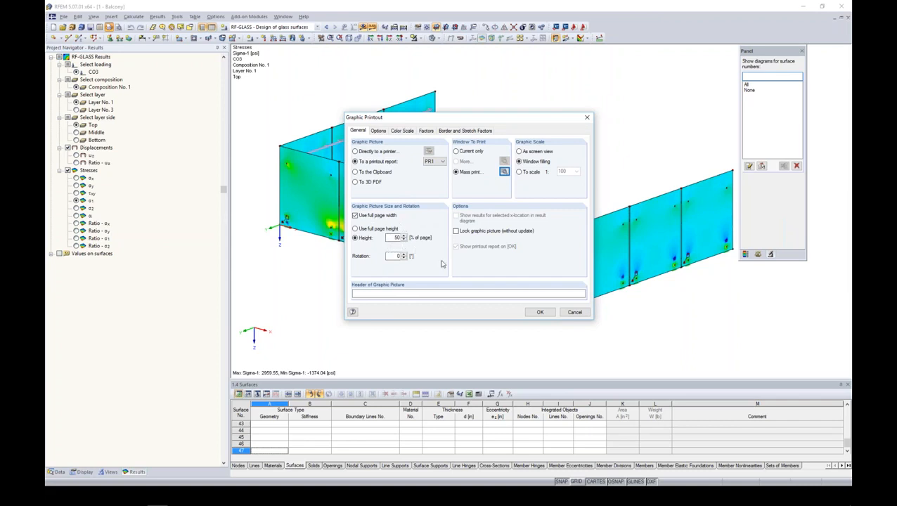
left_click(536, 312)
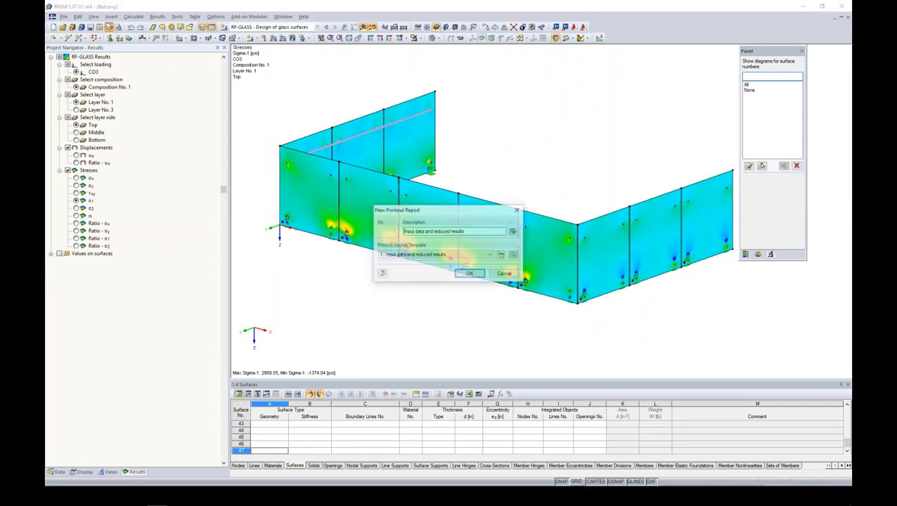
left_click(470, 273)
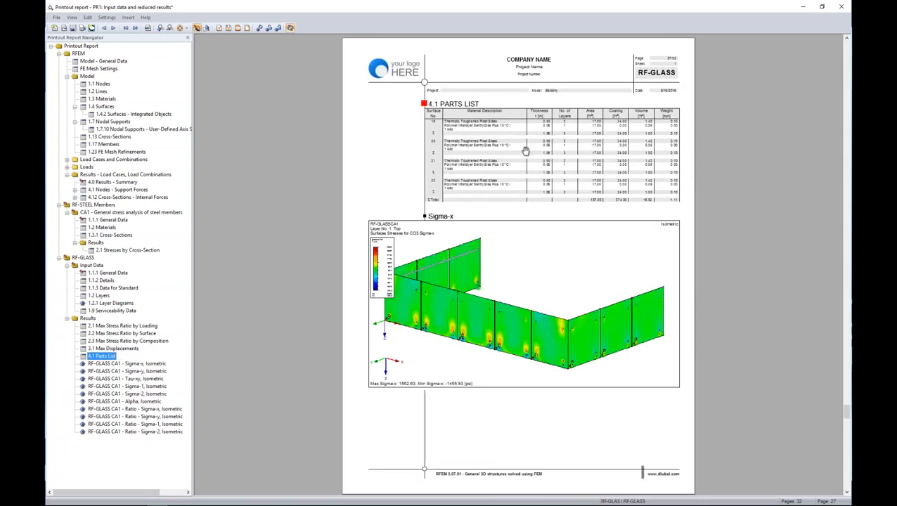
- Examine the RF-GLASS stress graphics in the printout report, from Sigma-x through Alpha
scroll(525, 151, "down", 3)
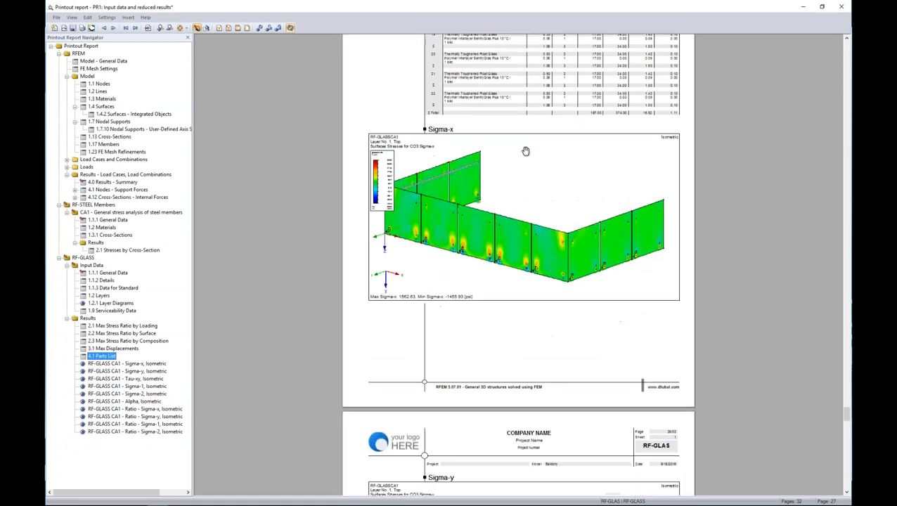
scroll(525, 151, "down", 10)
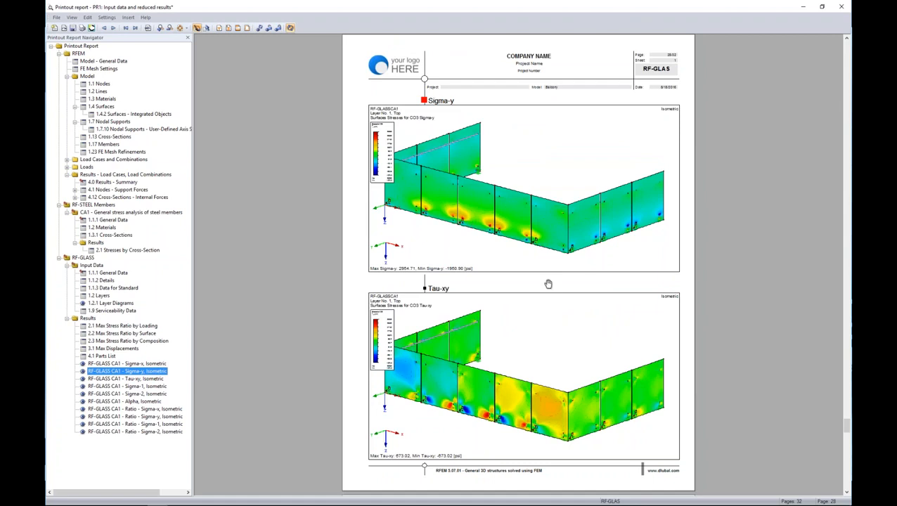
scroll(527, 330, "down", 5)
scroll(527, 330, "down", 6)
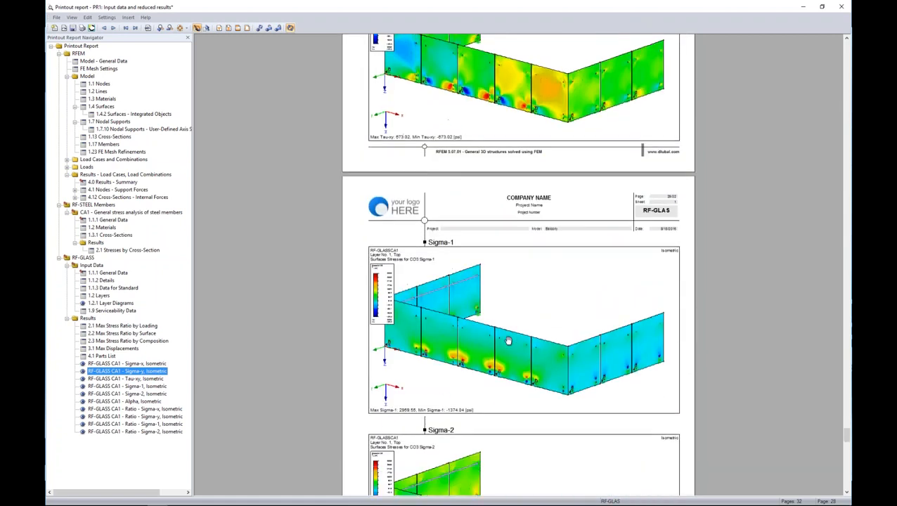
left_click(148, 388)
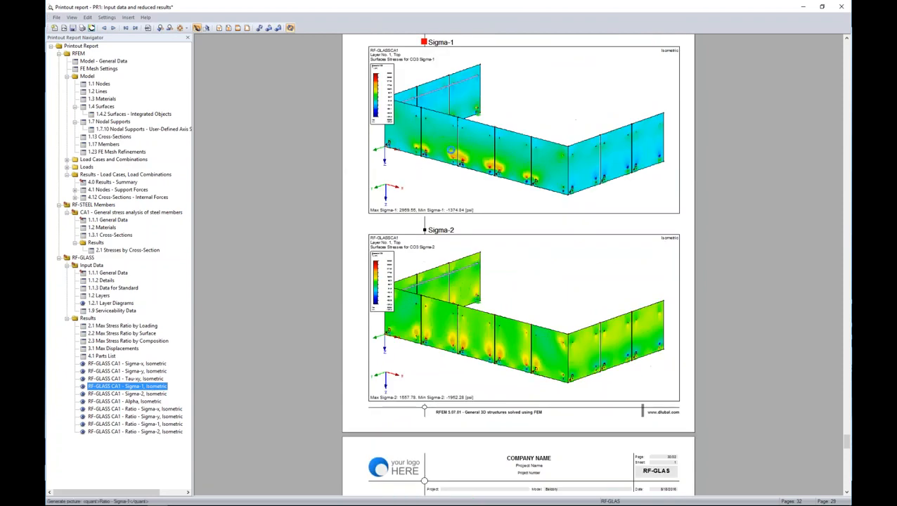
scroll(499, 305, "down", 9)
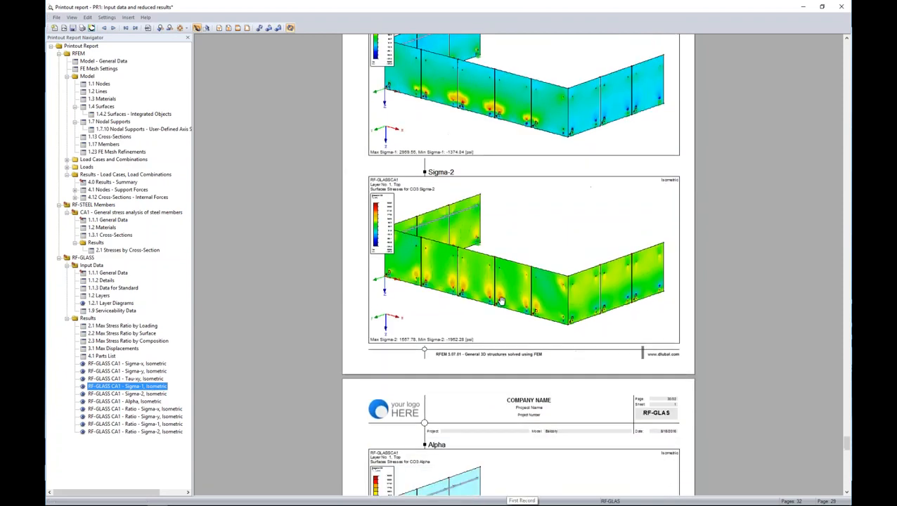
scroll(501, 301, "down", 8)
scroll(501, 301, "up", 20)
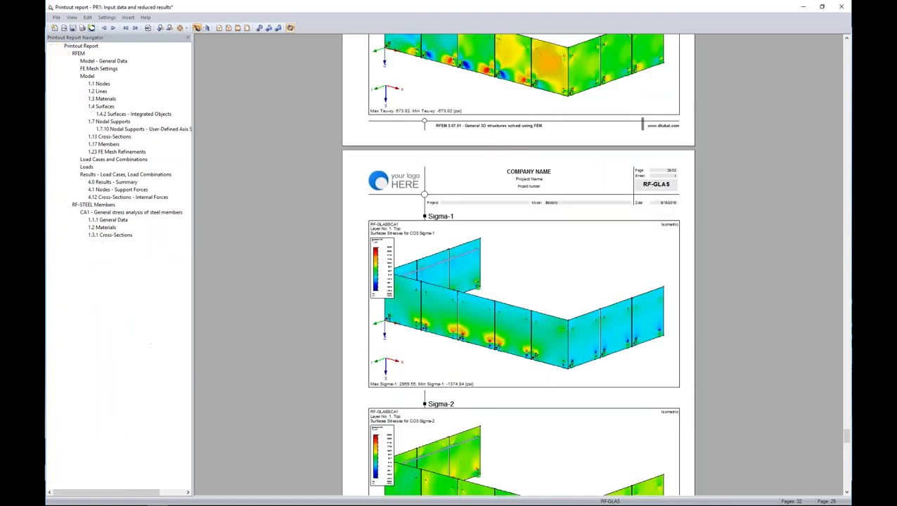
- Change the report's Sigma-1 graphic to a front view of the balcony in the XZ plane
right_click(516, 277)
left_click(535, 323)
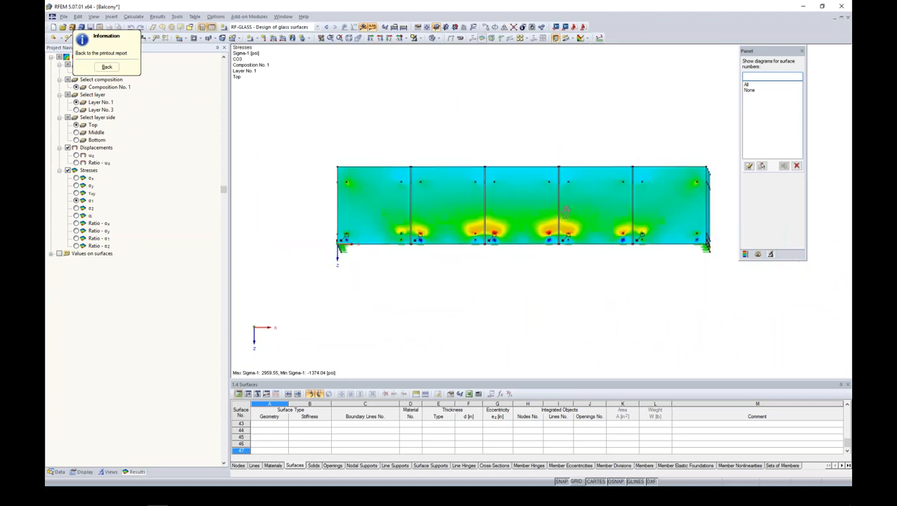
left_click(108, 67)
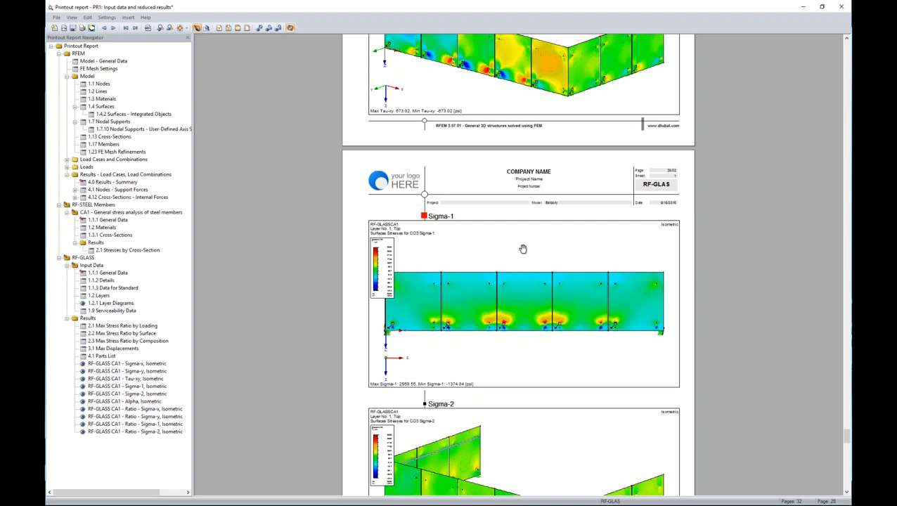
- Switch to the PowerPoint slide show and advance from the Helper Supports slide to the More Information slide
key("alt+Tab")
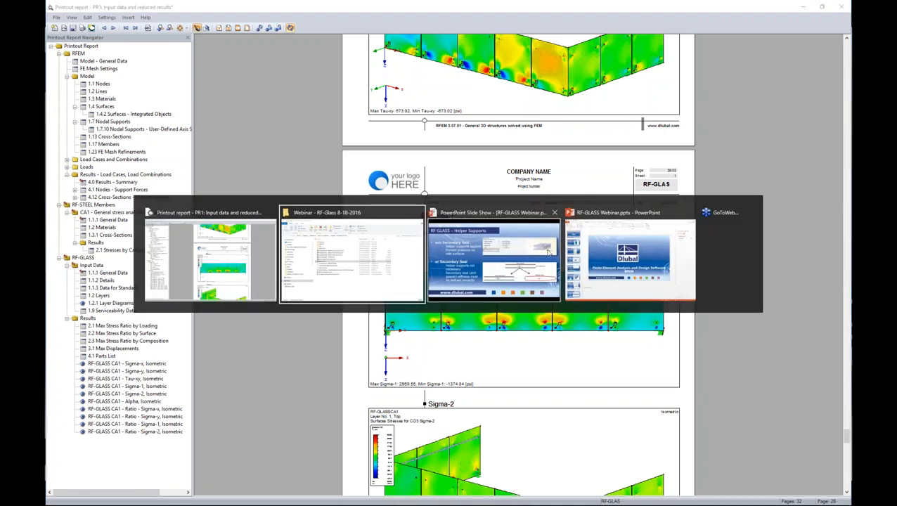
left_click(540, 251)
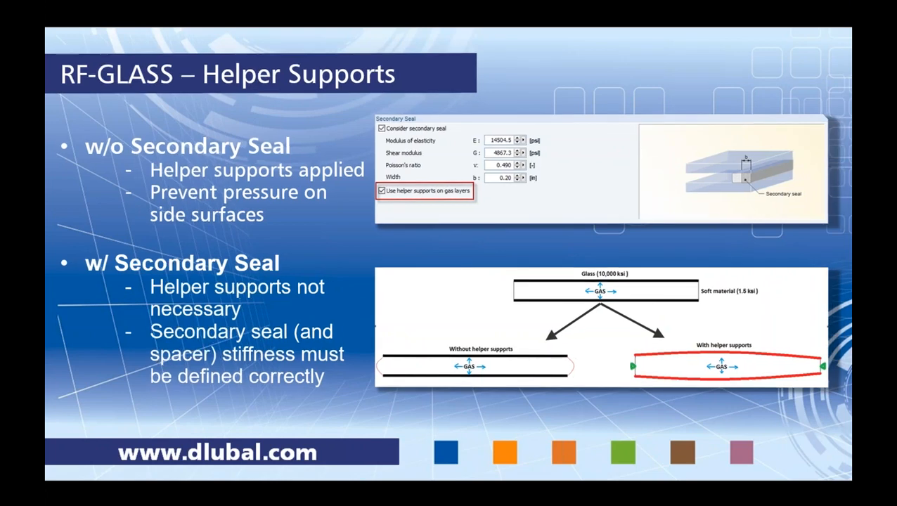
key("Right")
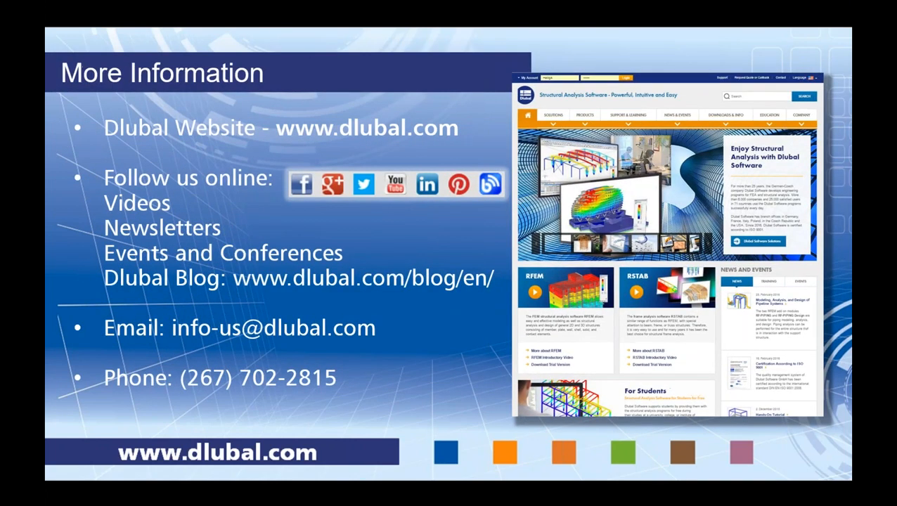